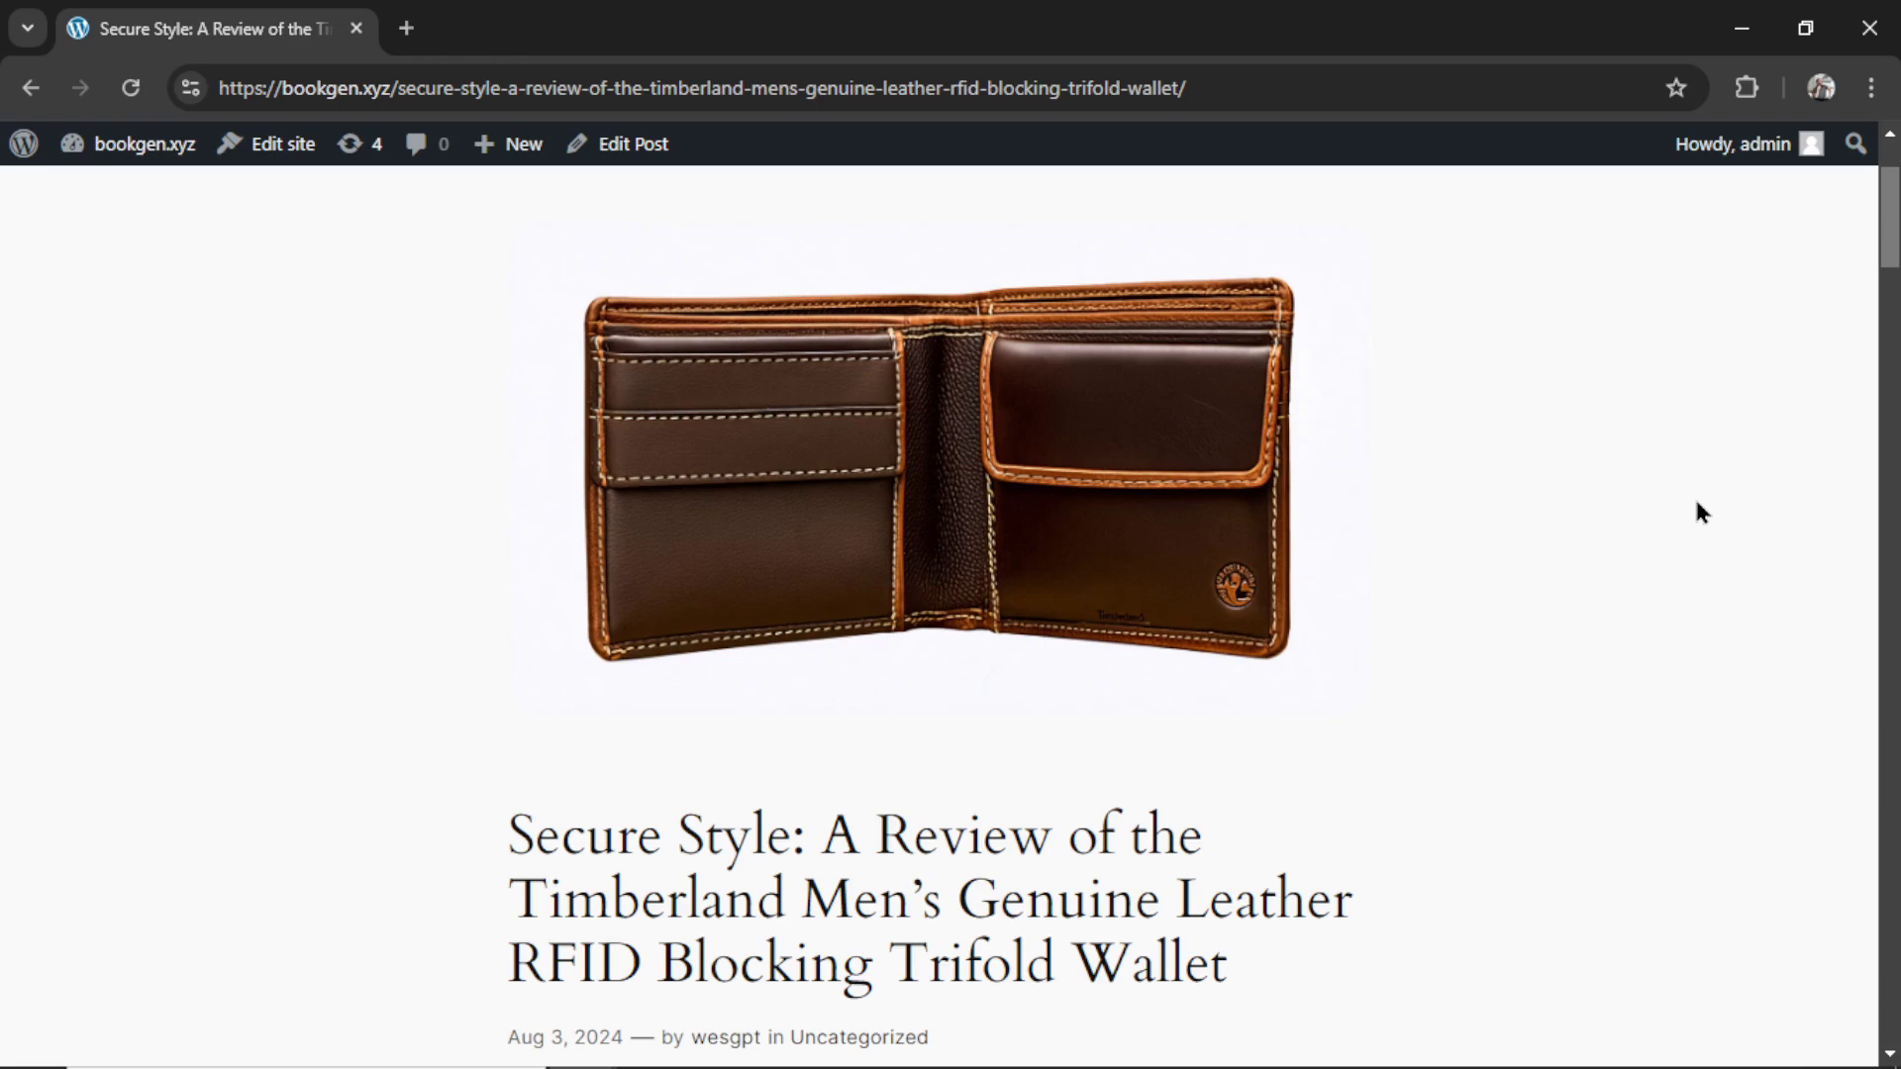
# - Read through the wallet review post and open its Amazon link to the Timberland trifold wallet page
pyautogui.scroll(-9, 1695, 509)
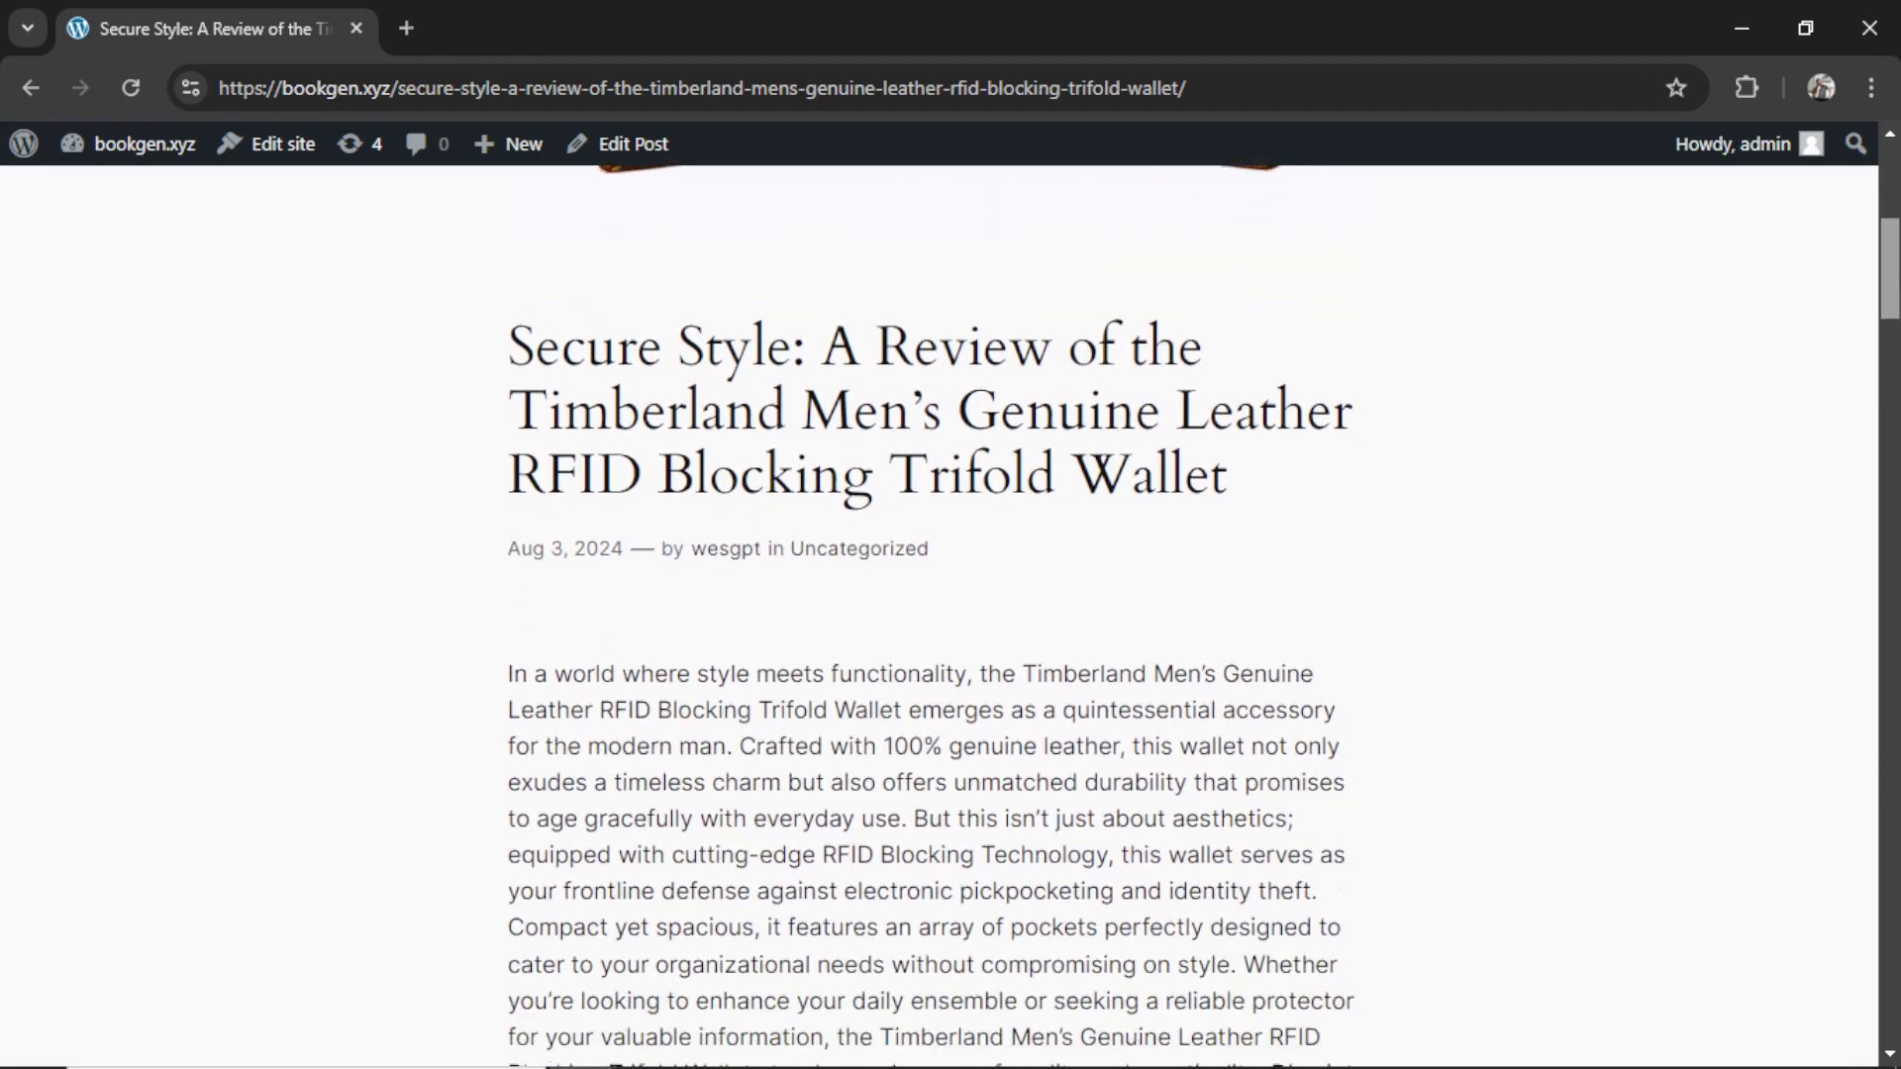
pyautogui.scroll(-3, 1892, 384)
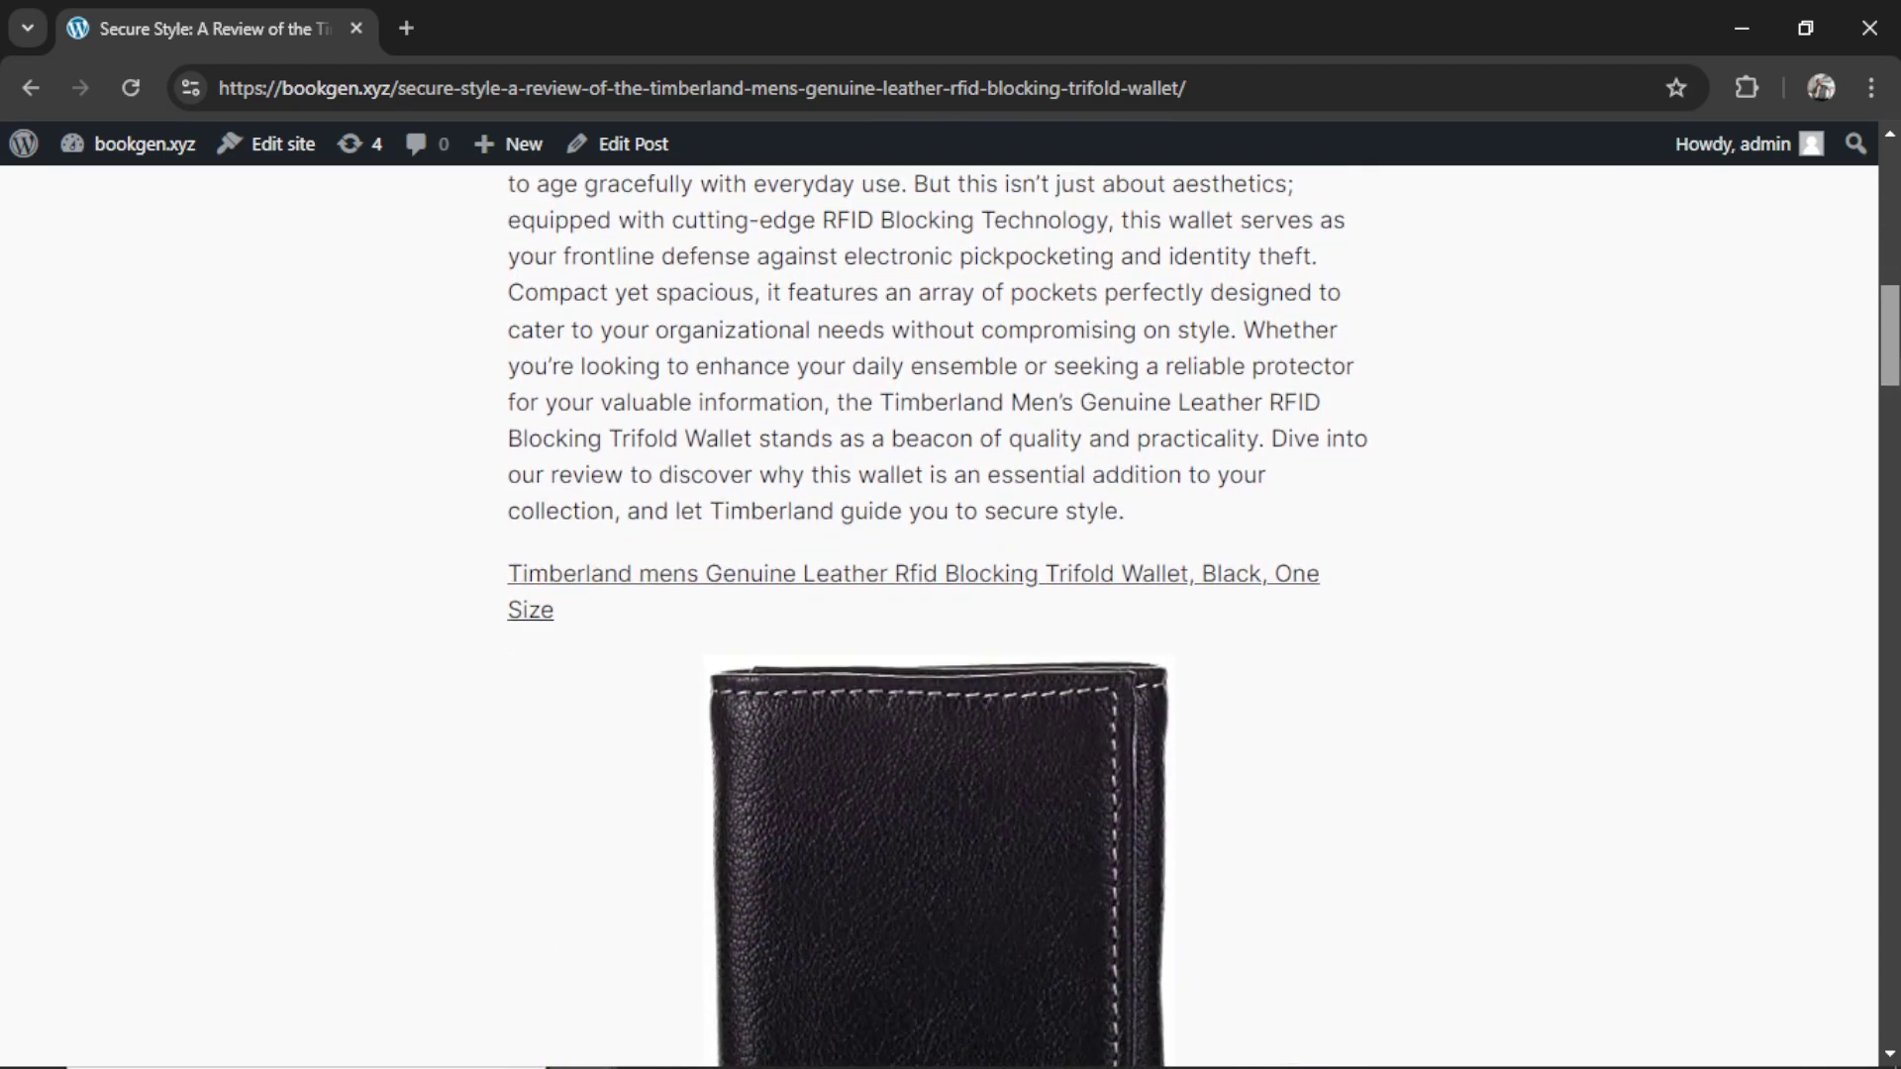
pyautogui.scroll(-4, 1892, 384)
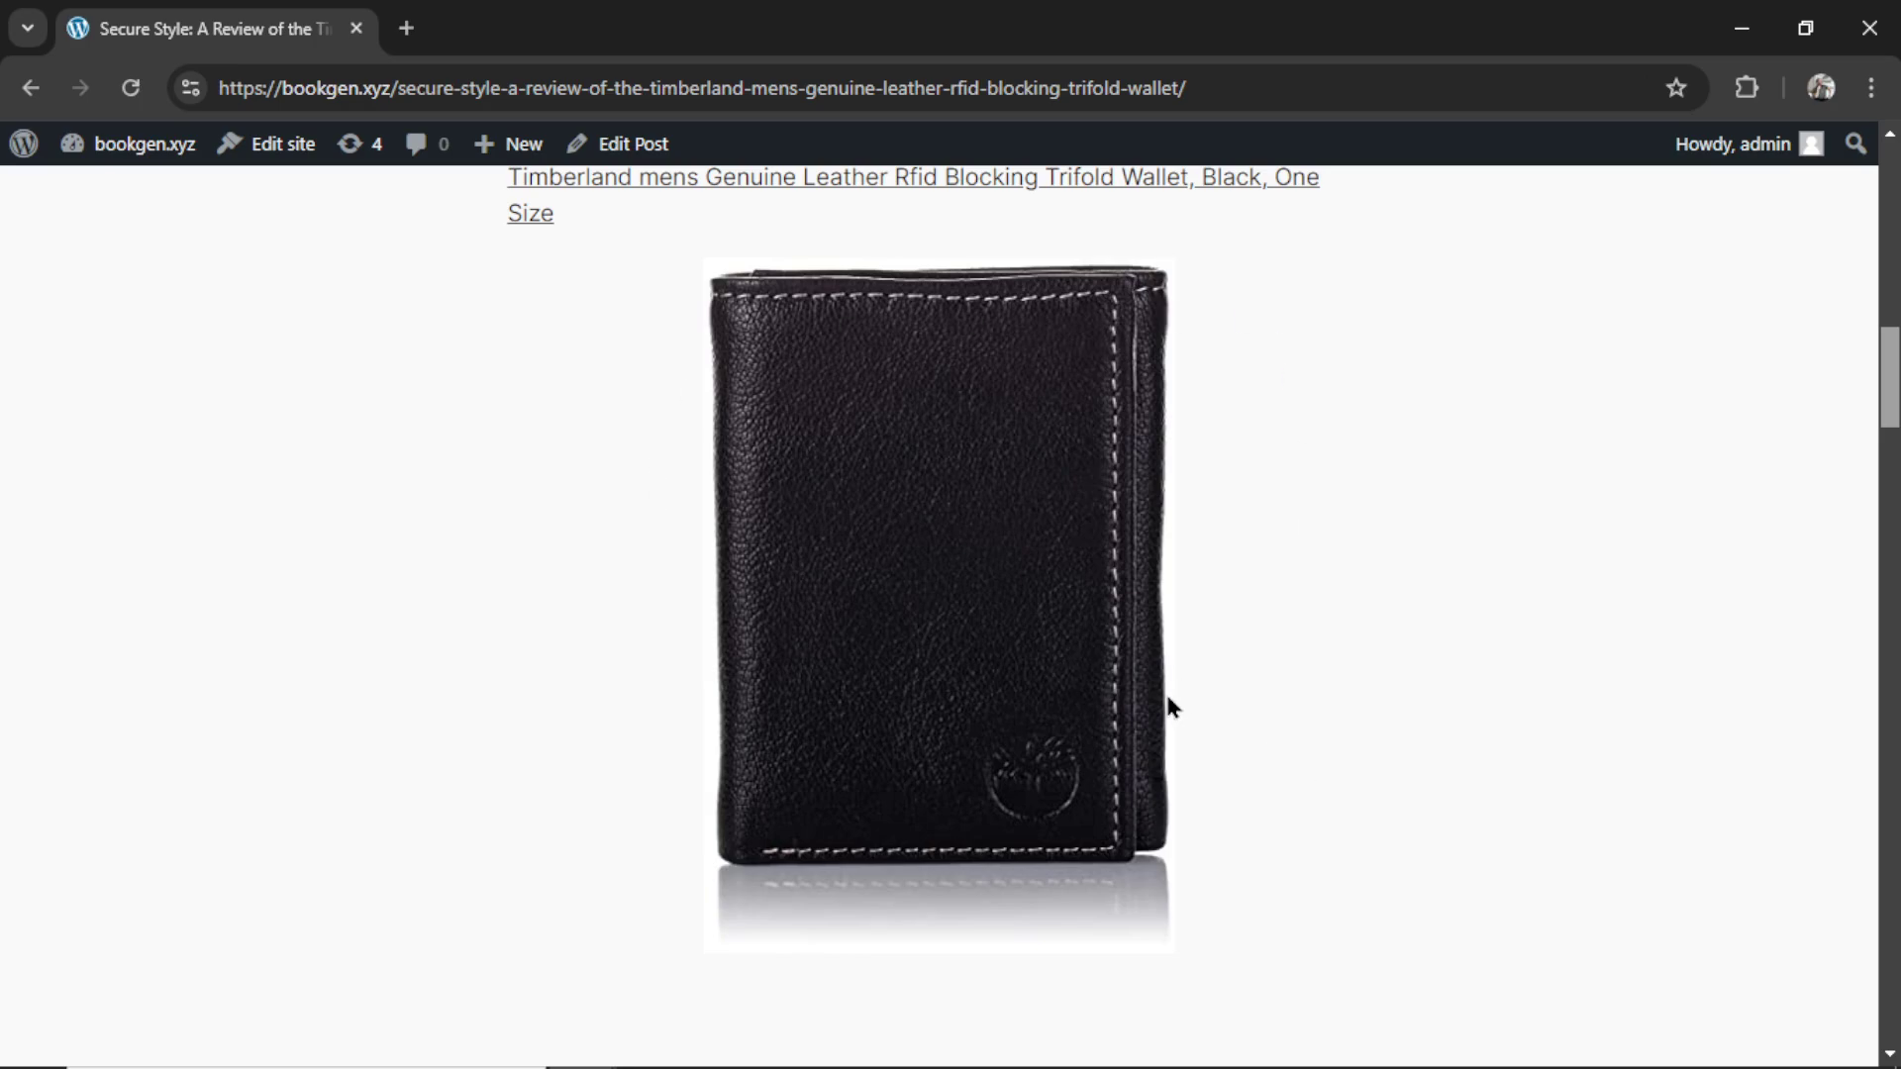
pyautogui.moveTo(1889, 396); pyautogui.dragTo(1874, 534)
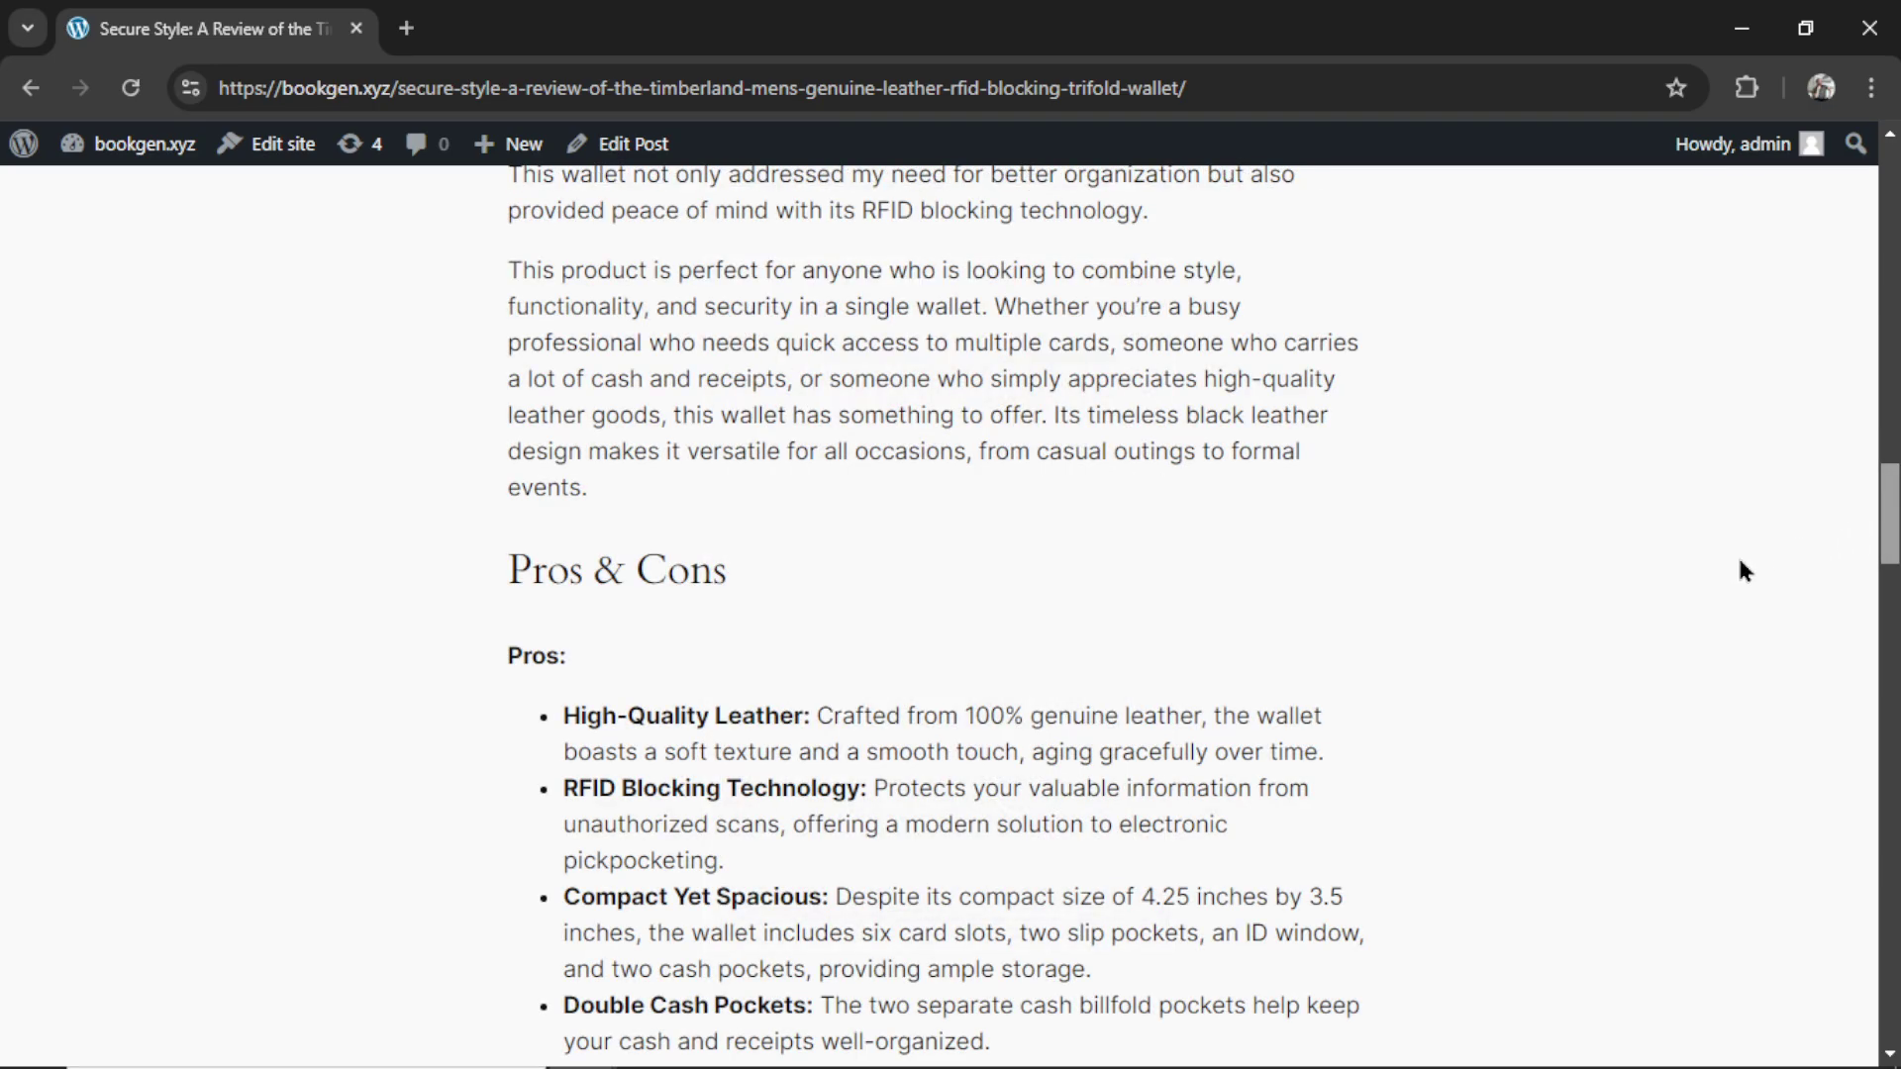
pyautogui.scroll(-6, 1698, 568)
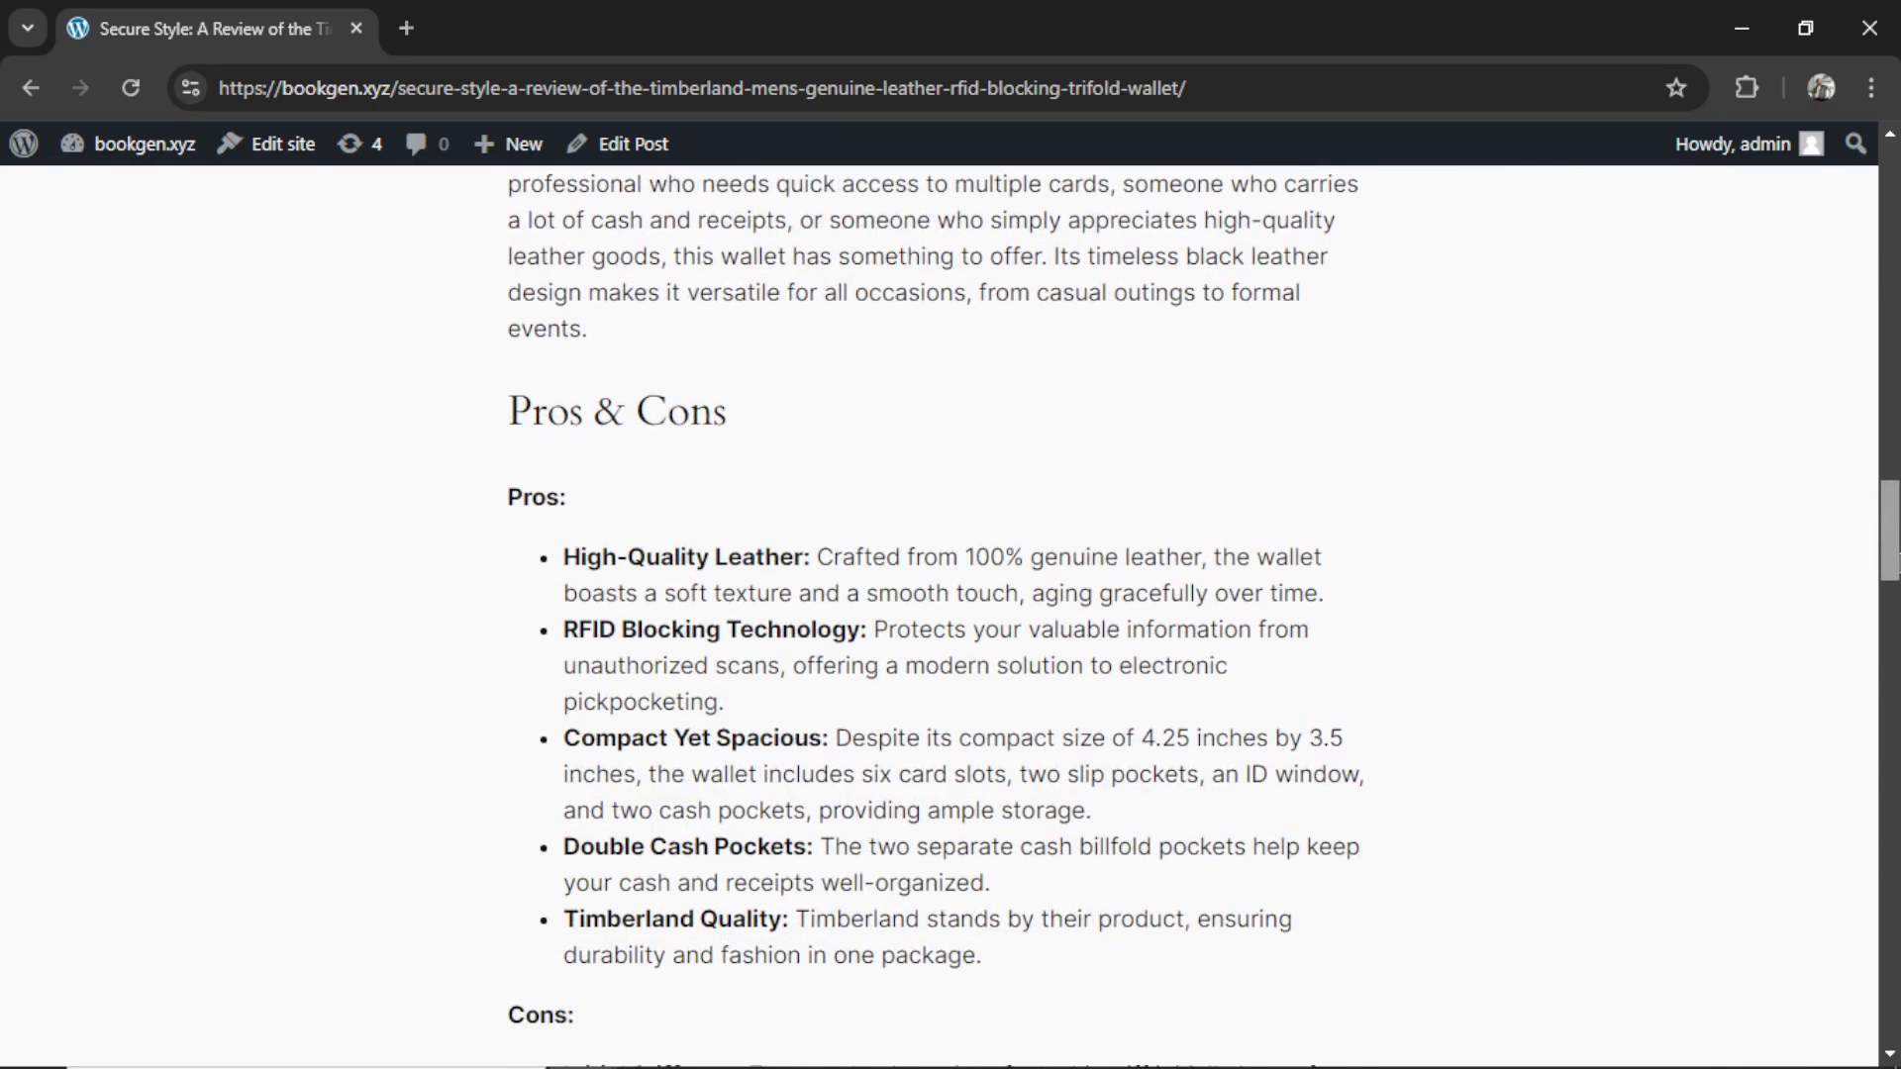
pyautogui.scroll(-4, 950, 614)
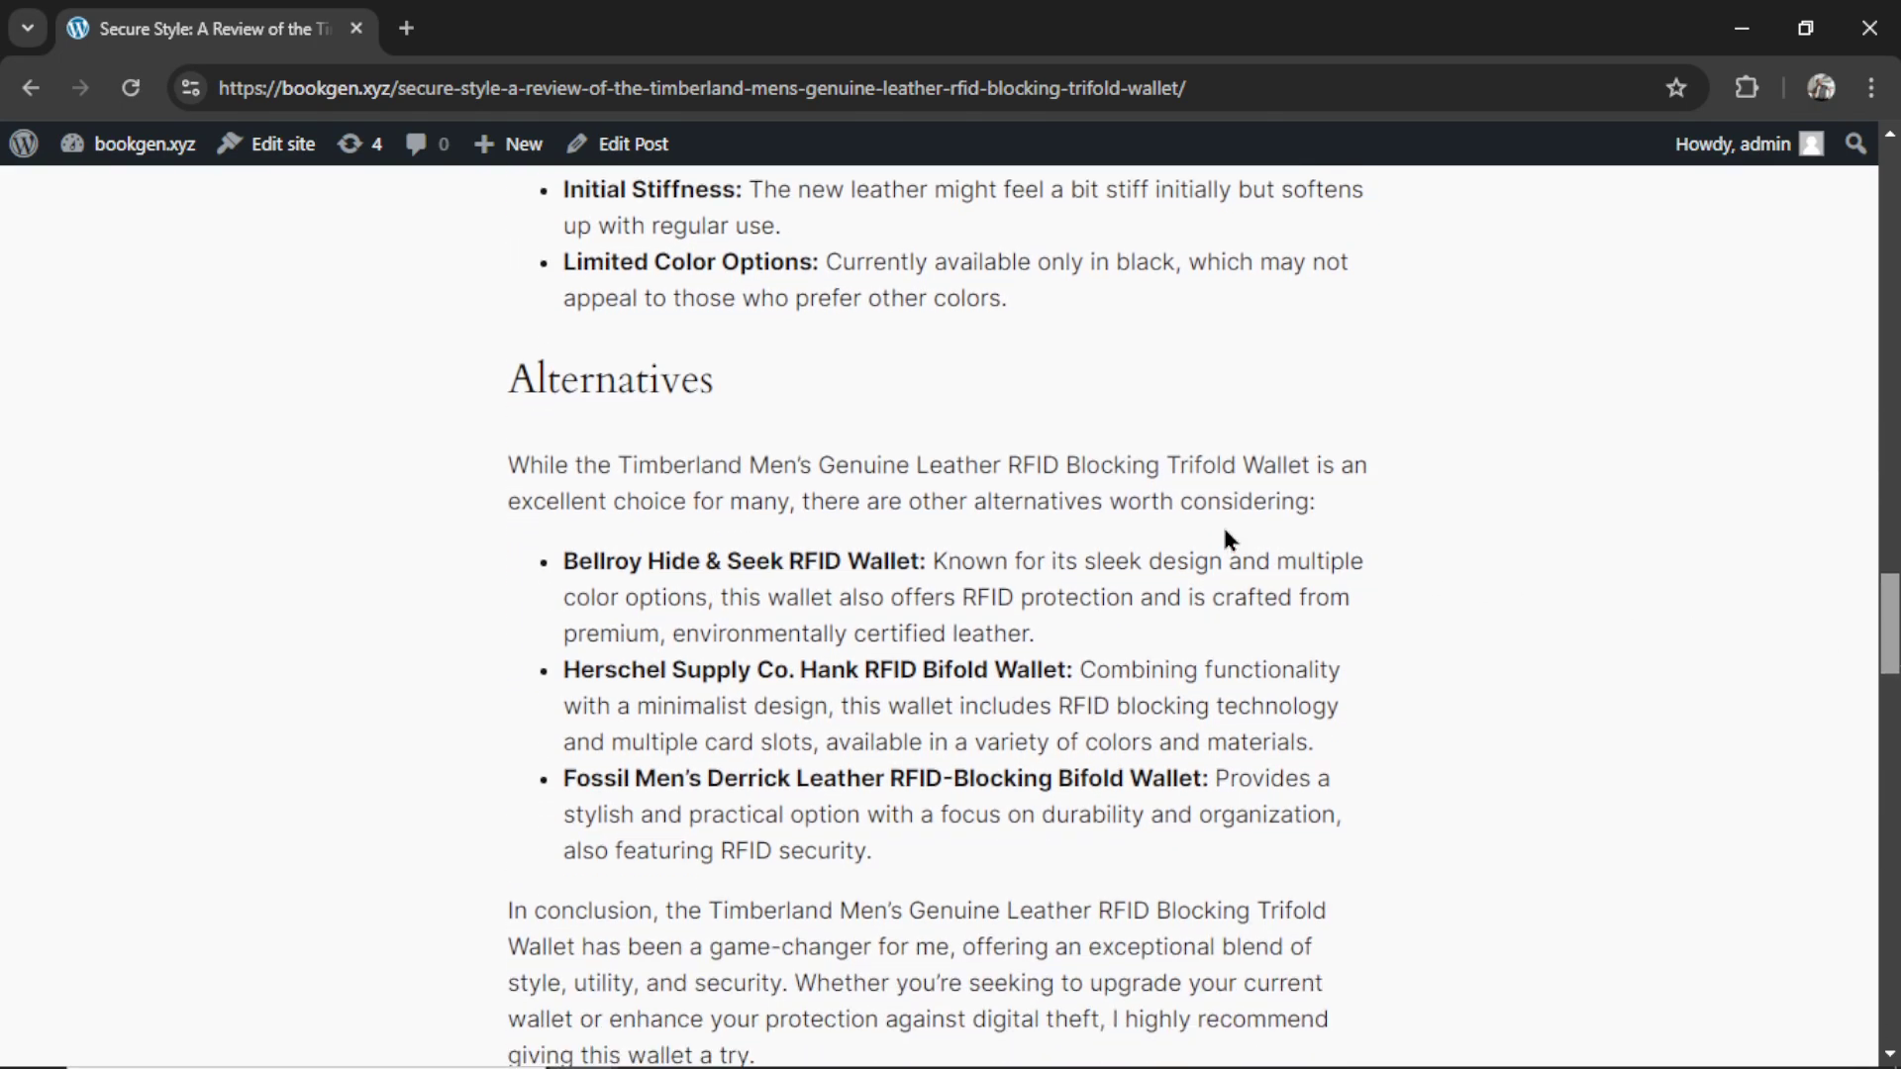
pyautogui.scroll(-15, 628, 698)
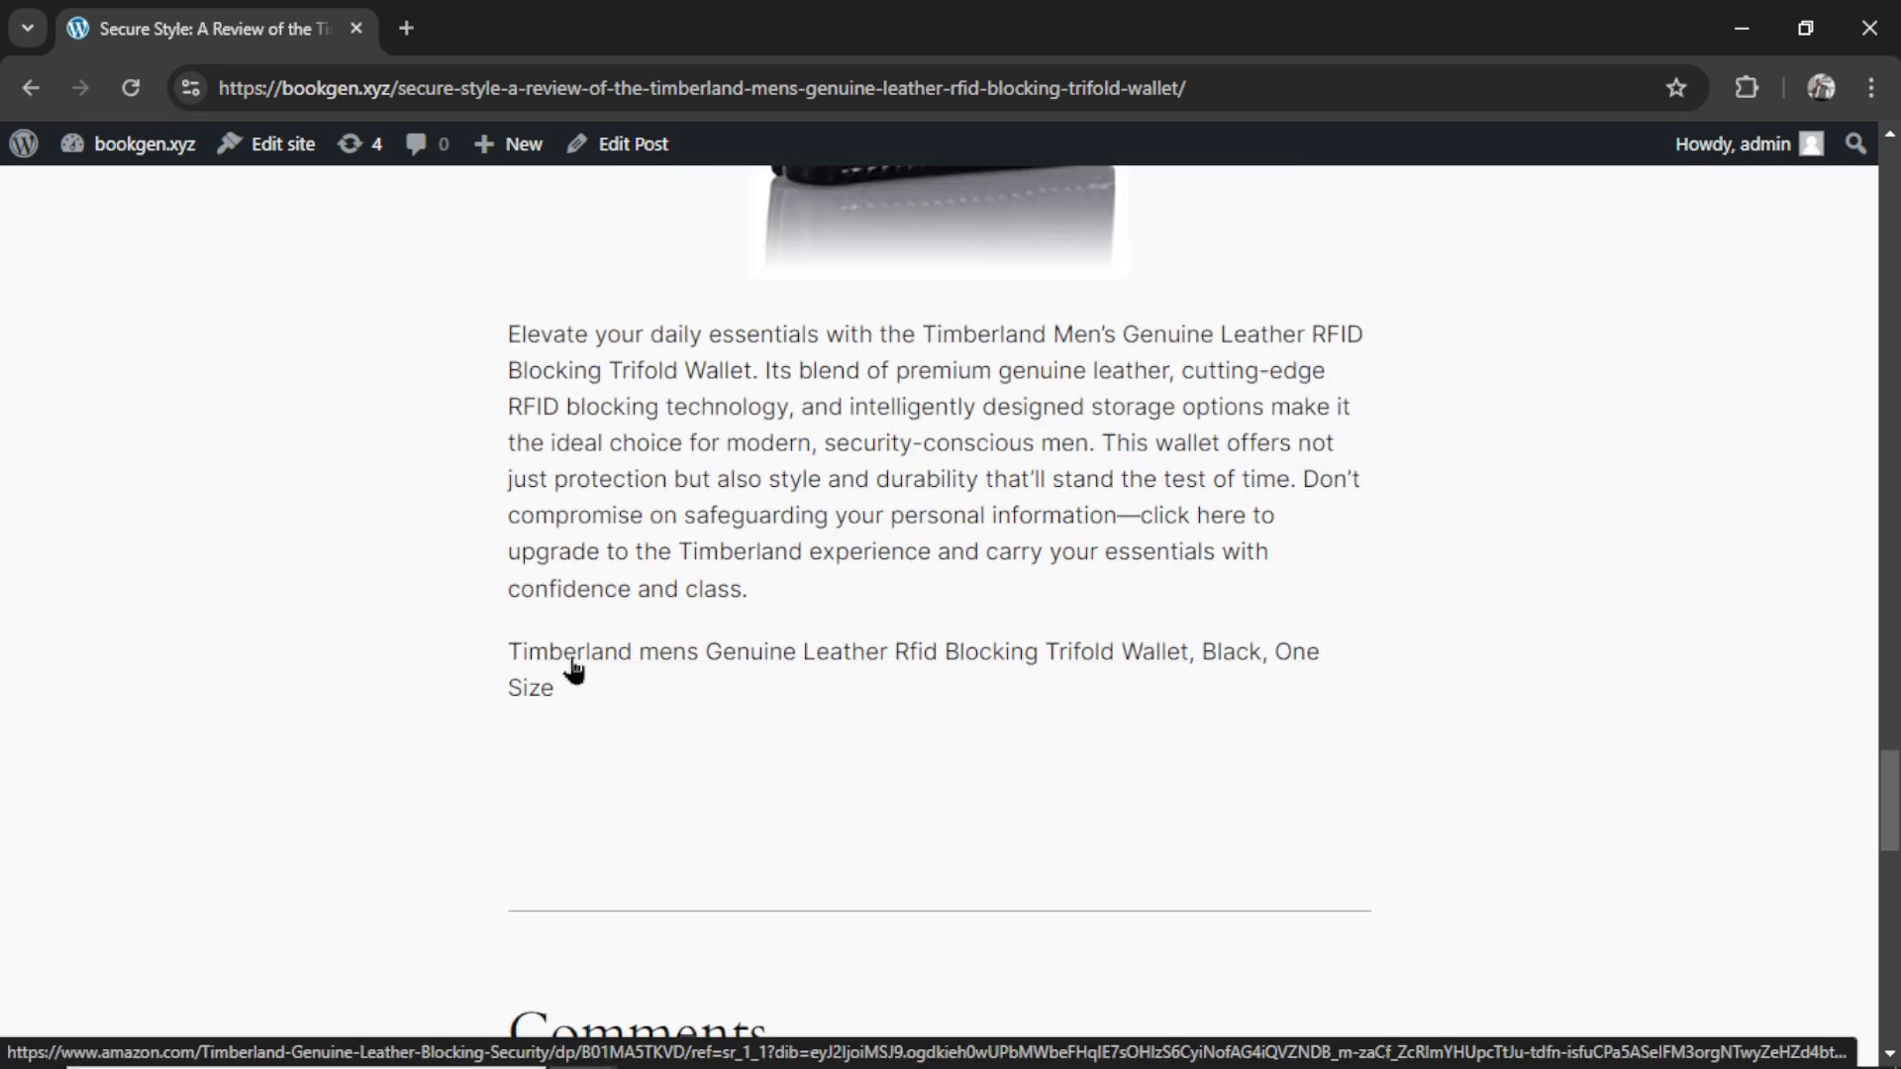
pyautogui.click(574, 671)
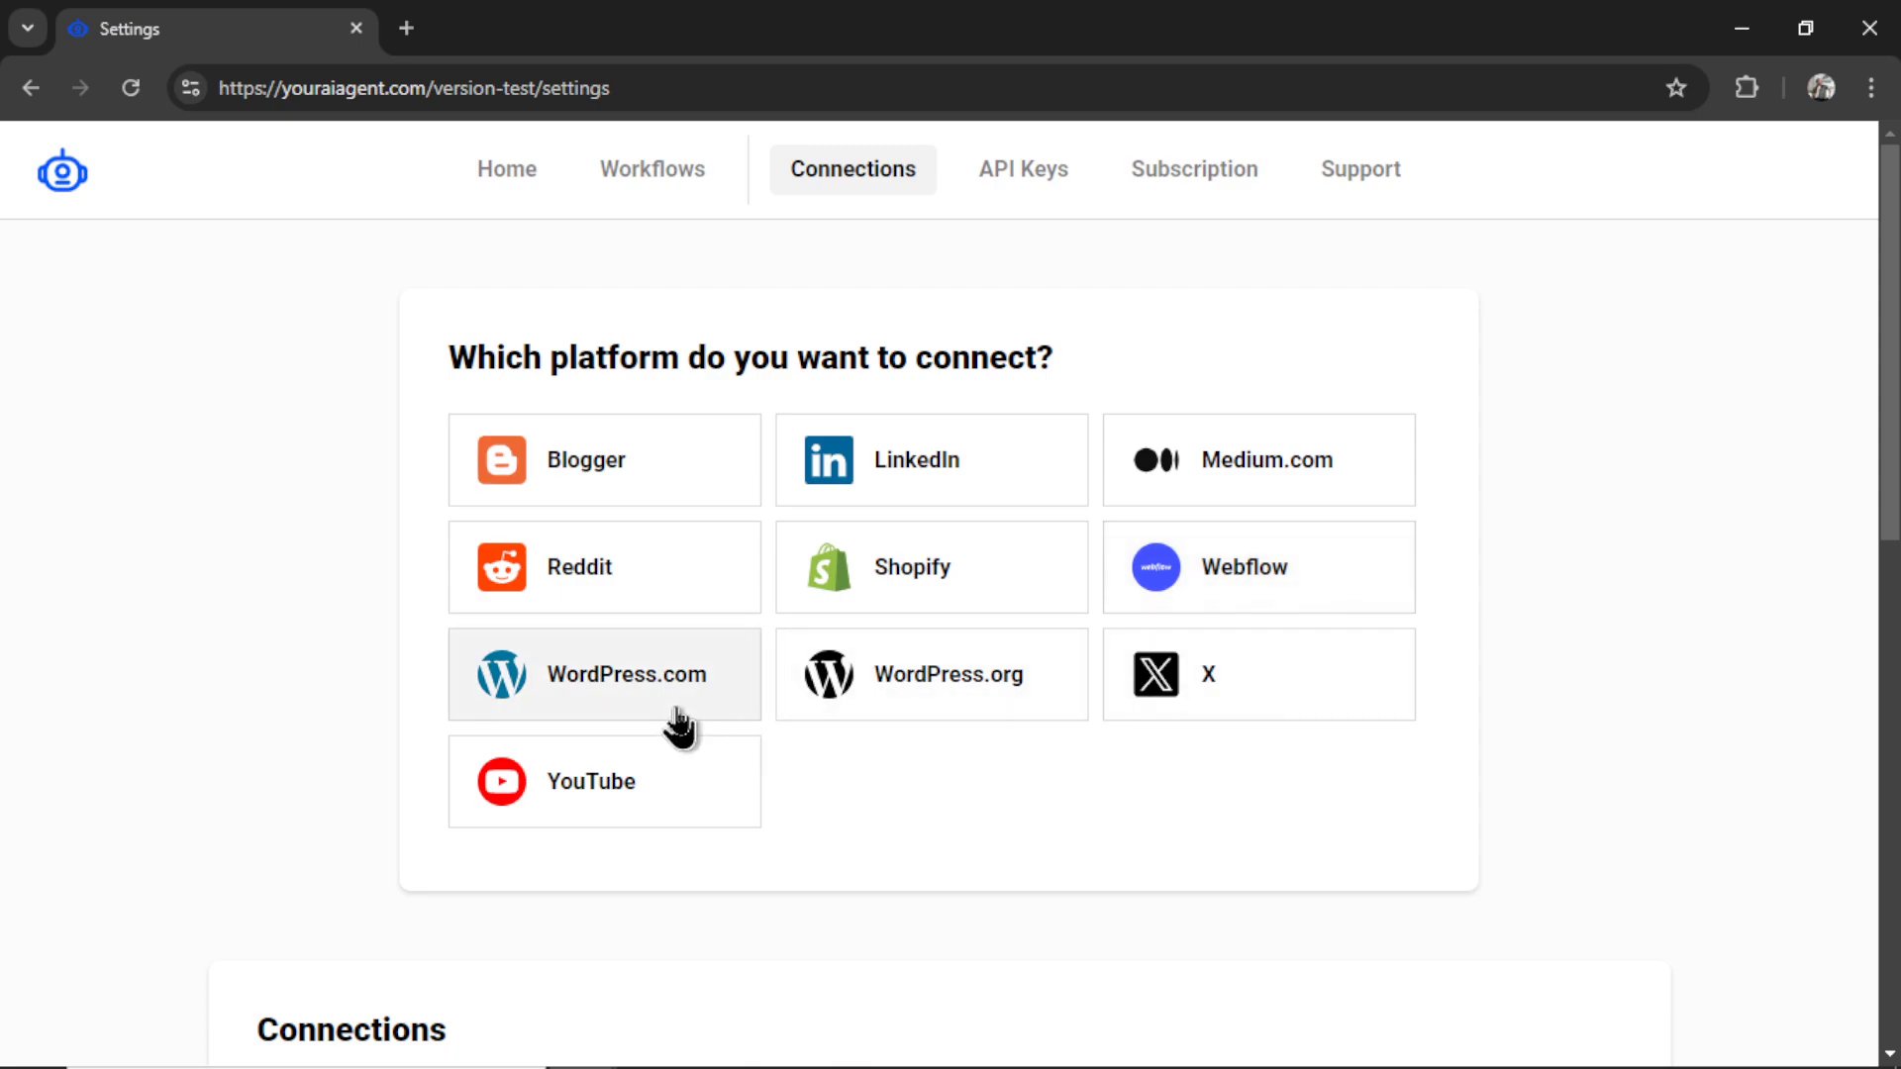
# - Name the WordPress.org connection BookGen and paste bookgen.xyz from the admin address as its Website URL
pyautogui.click(975, 713)
pyautogui.click(996, 540)
pyautogui.write('BookGen')
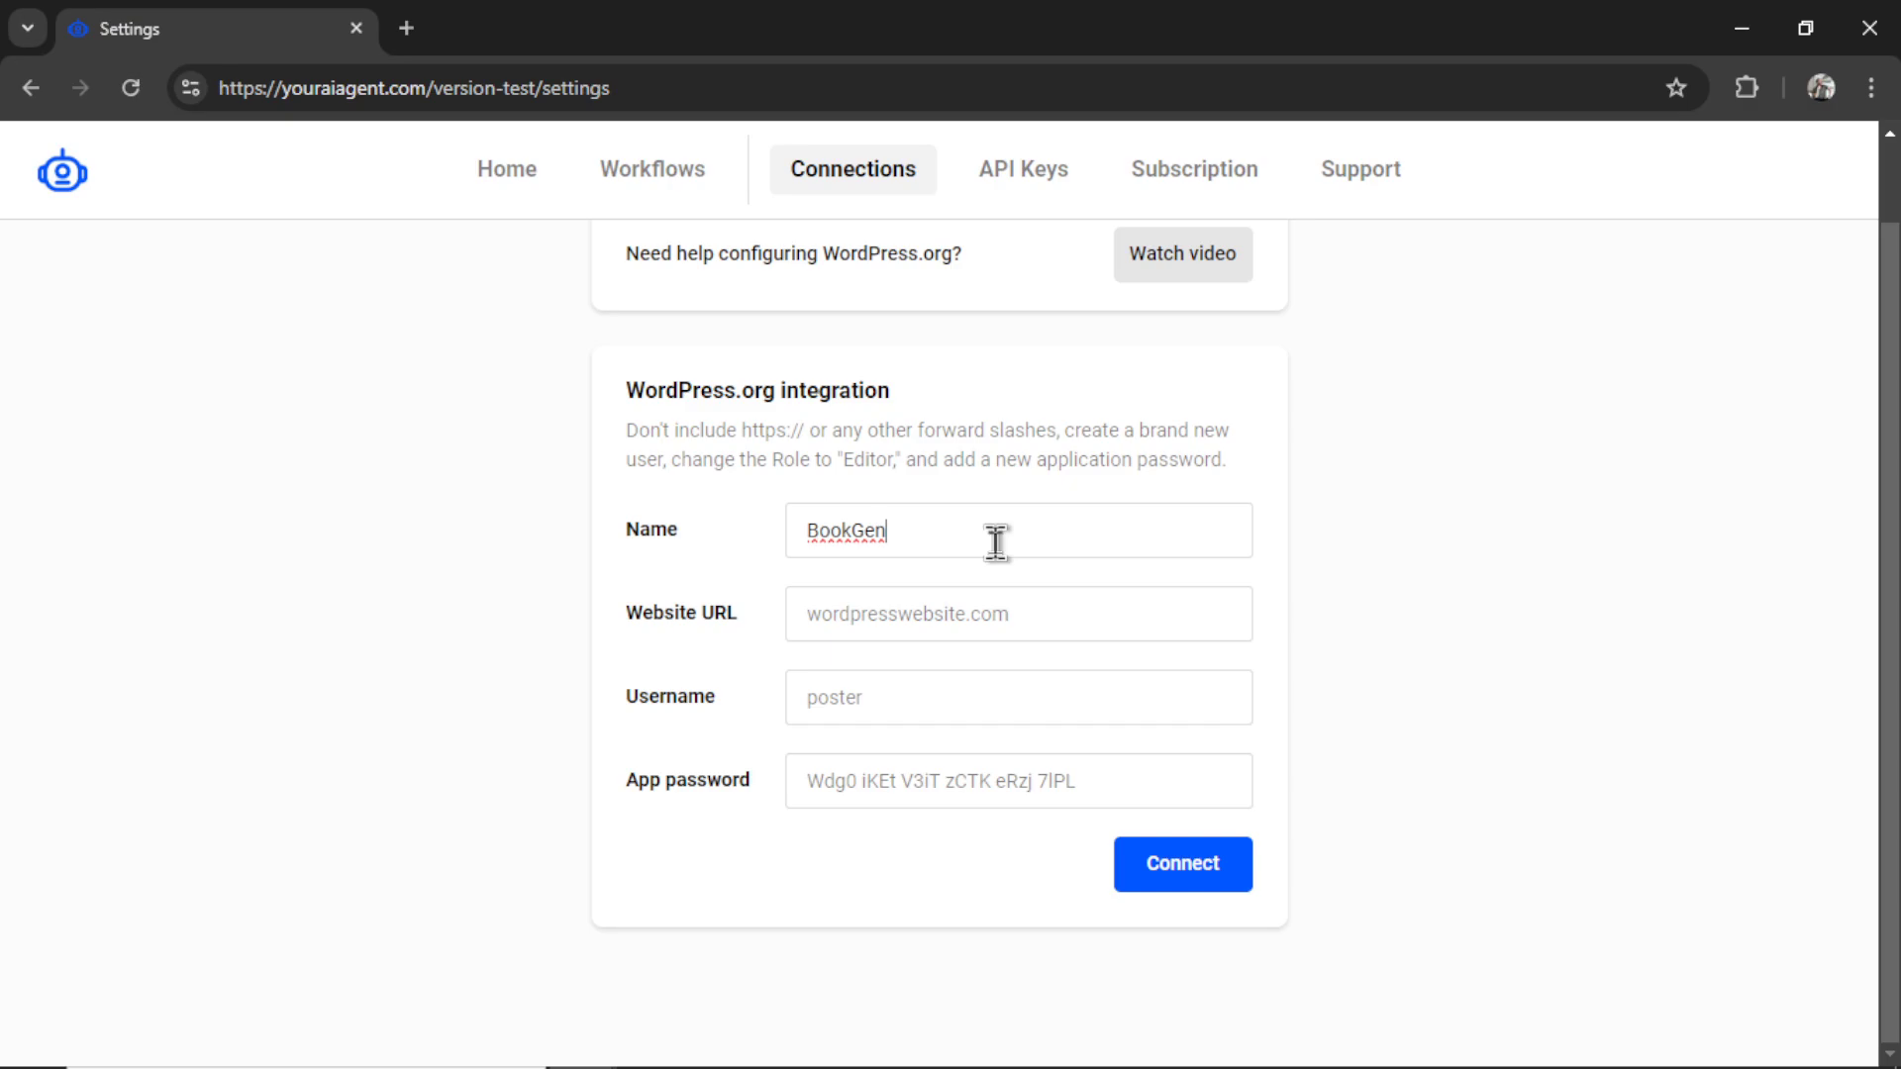
pyautogui.click(1054, 622)
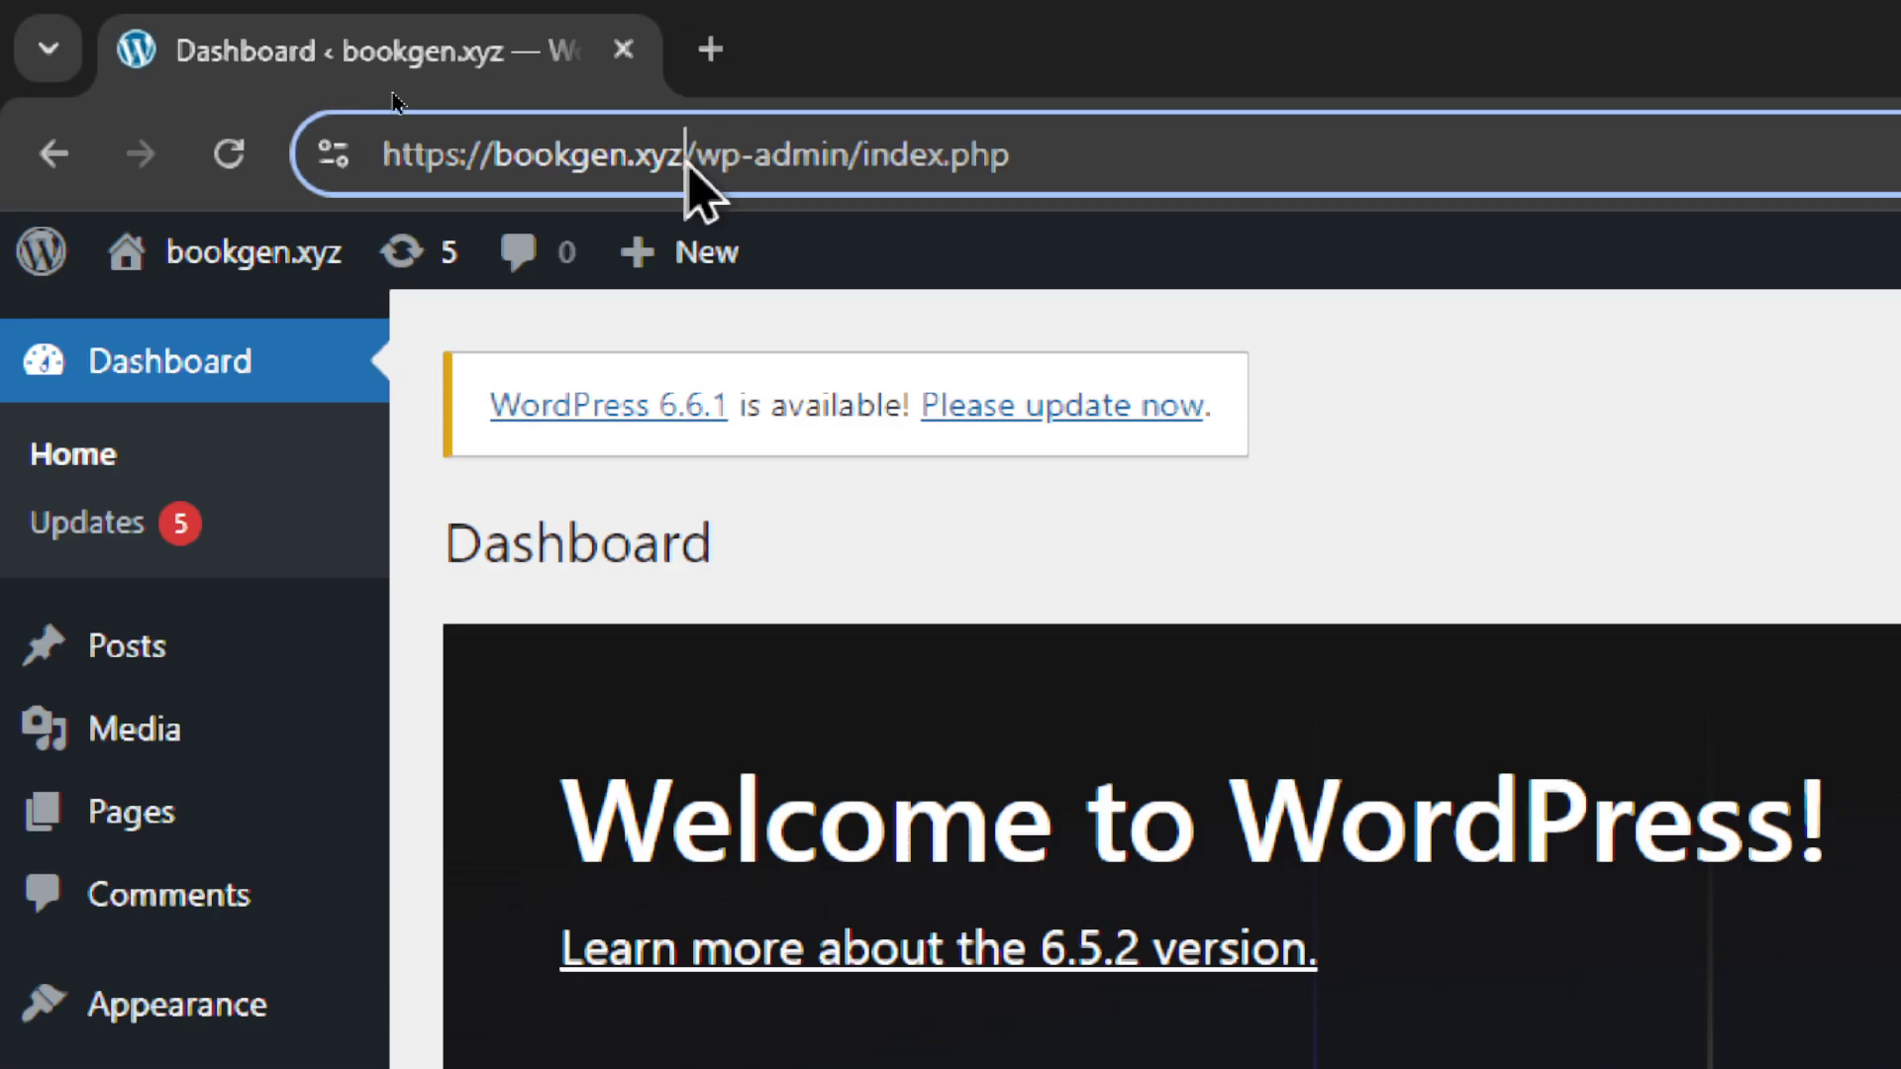
pyautogui.moveTo(390, 98); pyautogui.dragTo(315, 100)
pyautogui.moveTo(551, 170); pyautogui.dragTo(496, 187)
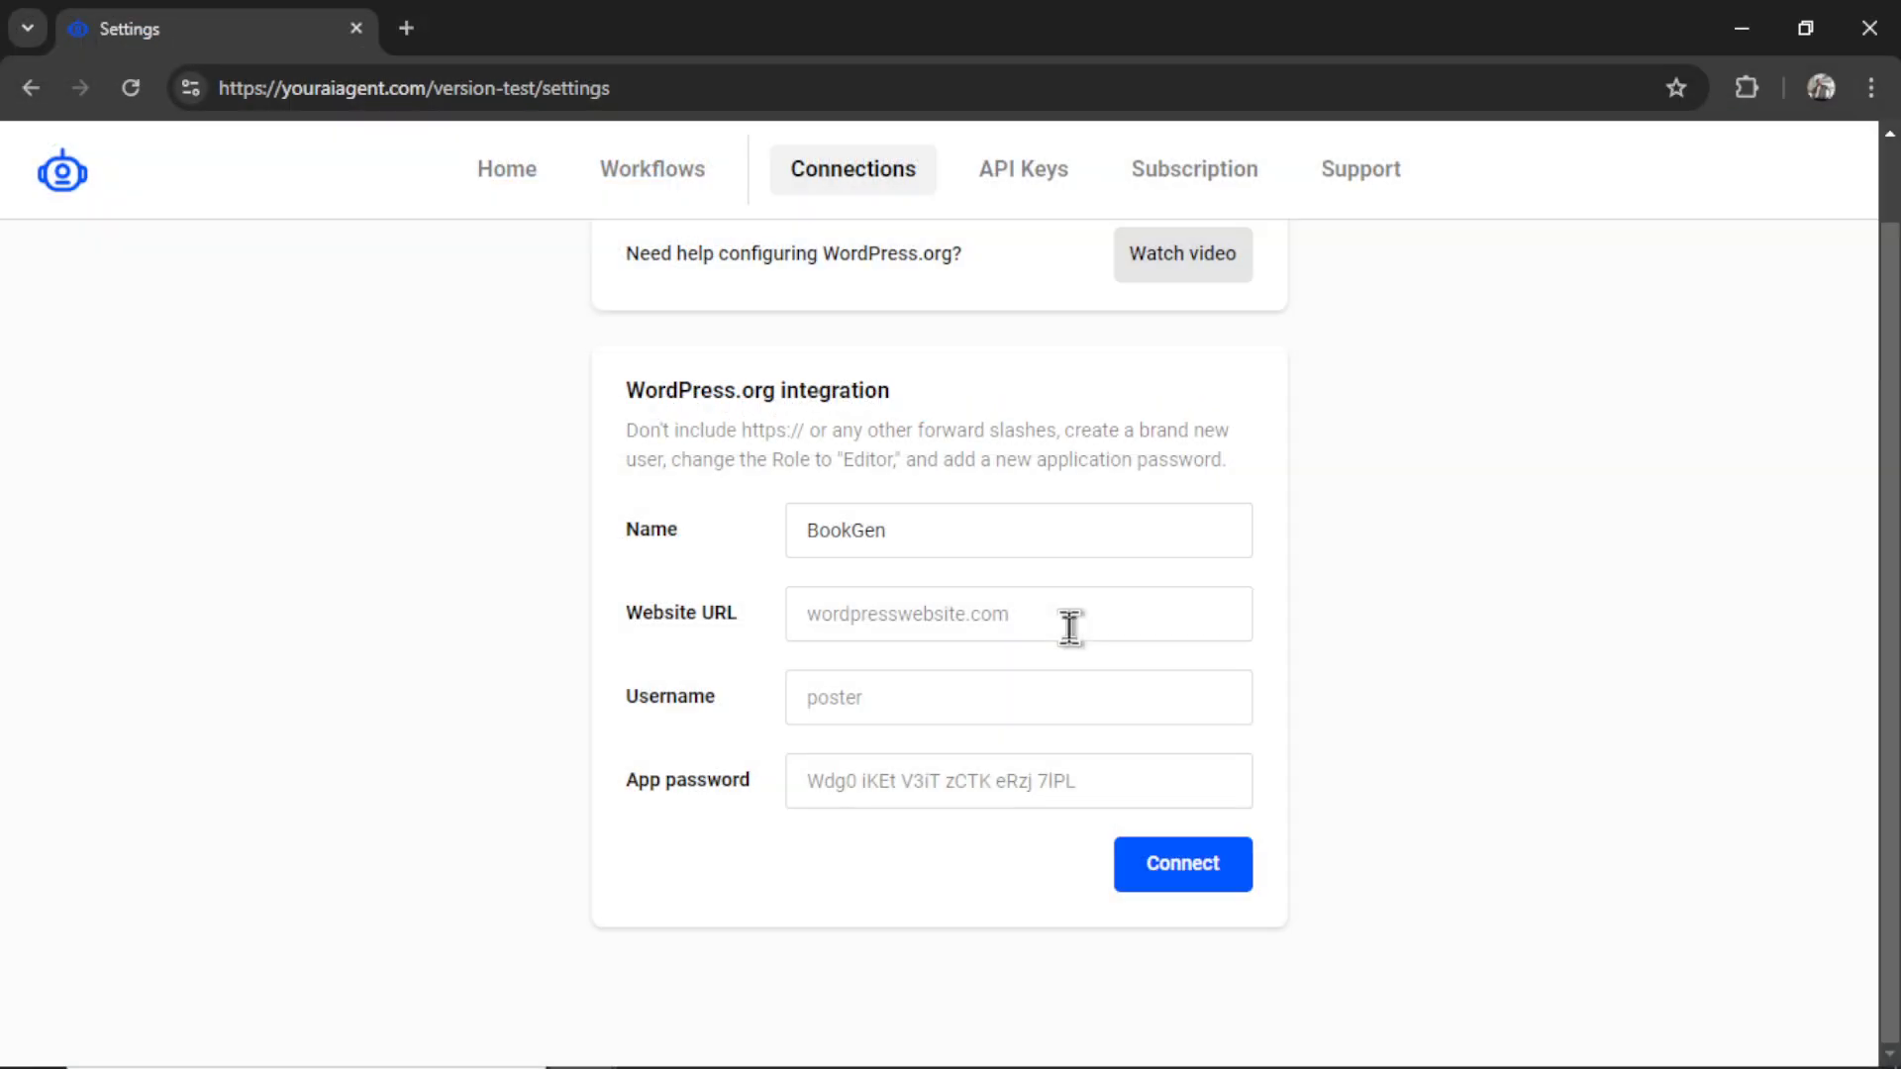
pyautogui.write('bookgen.xyz')
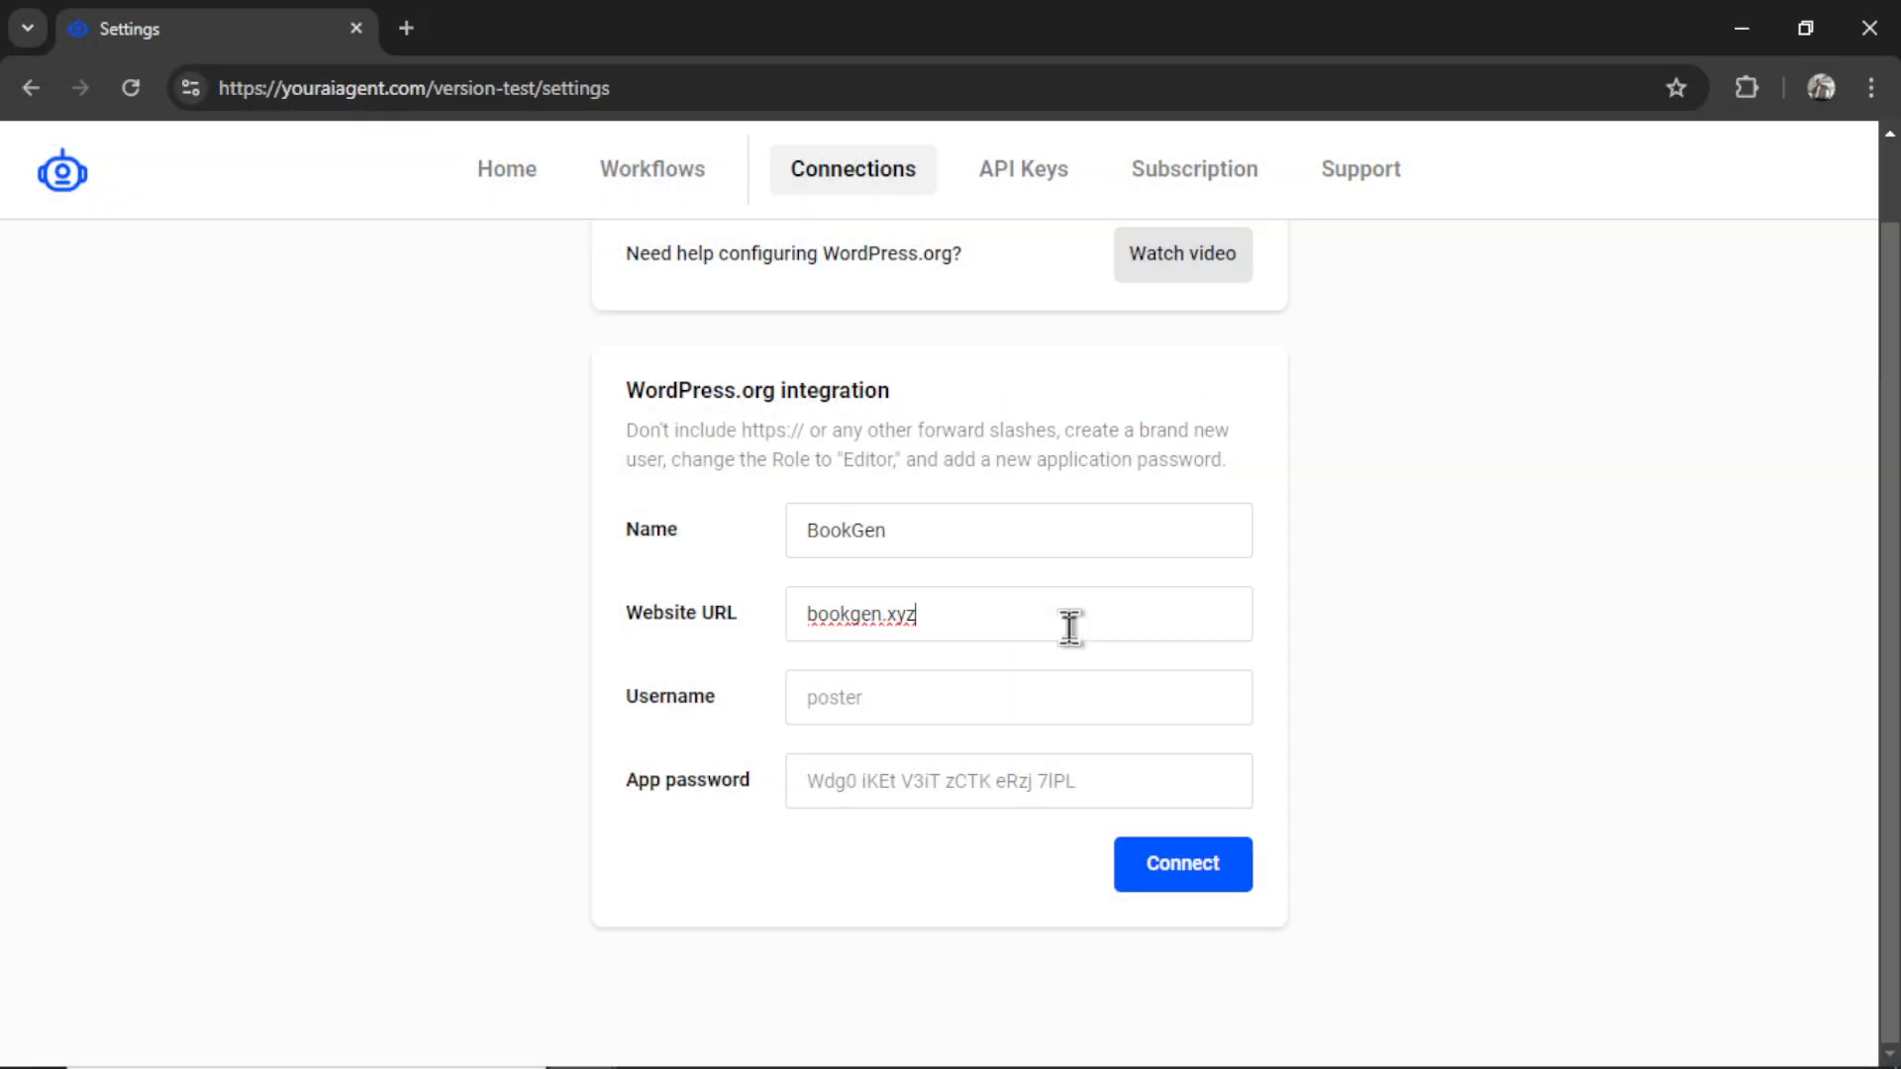
pyautogui.click(1069, 703)
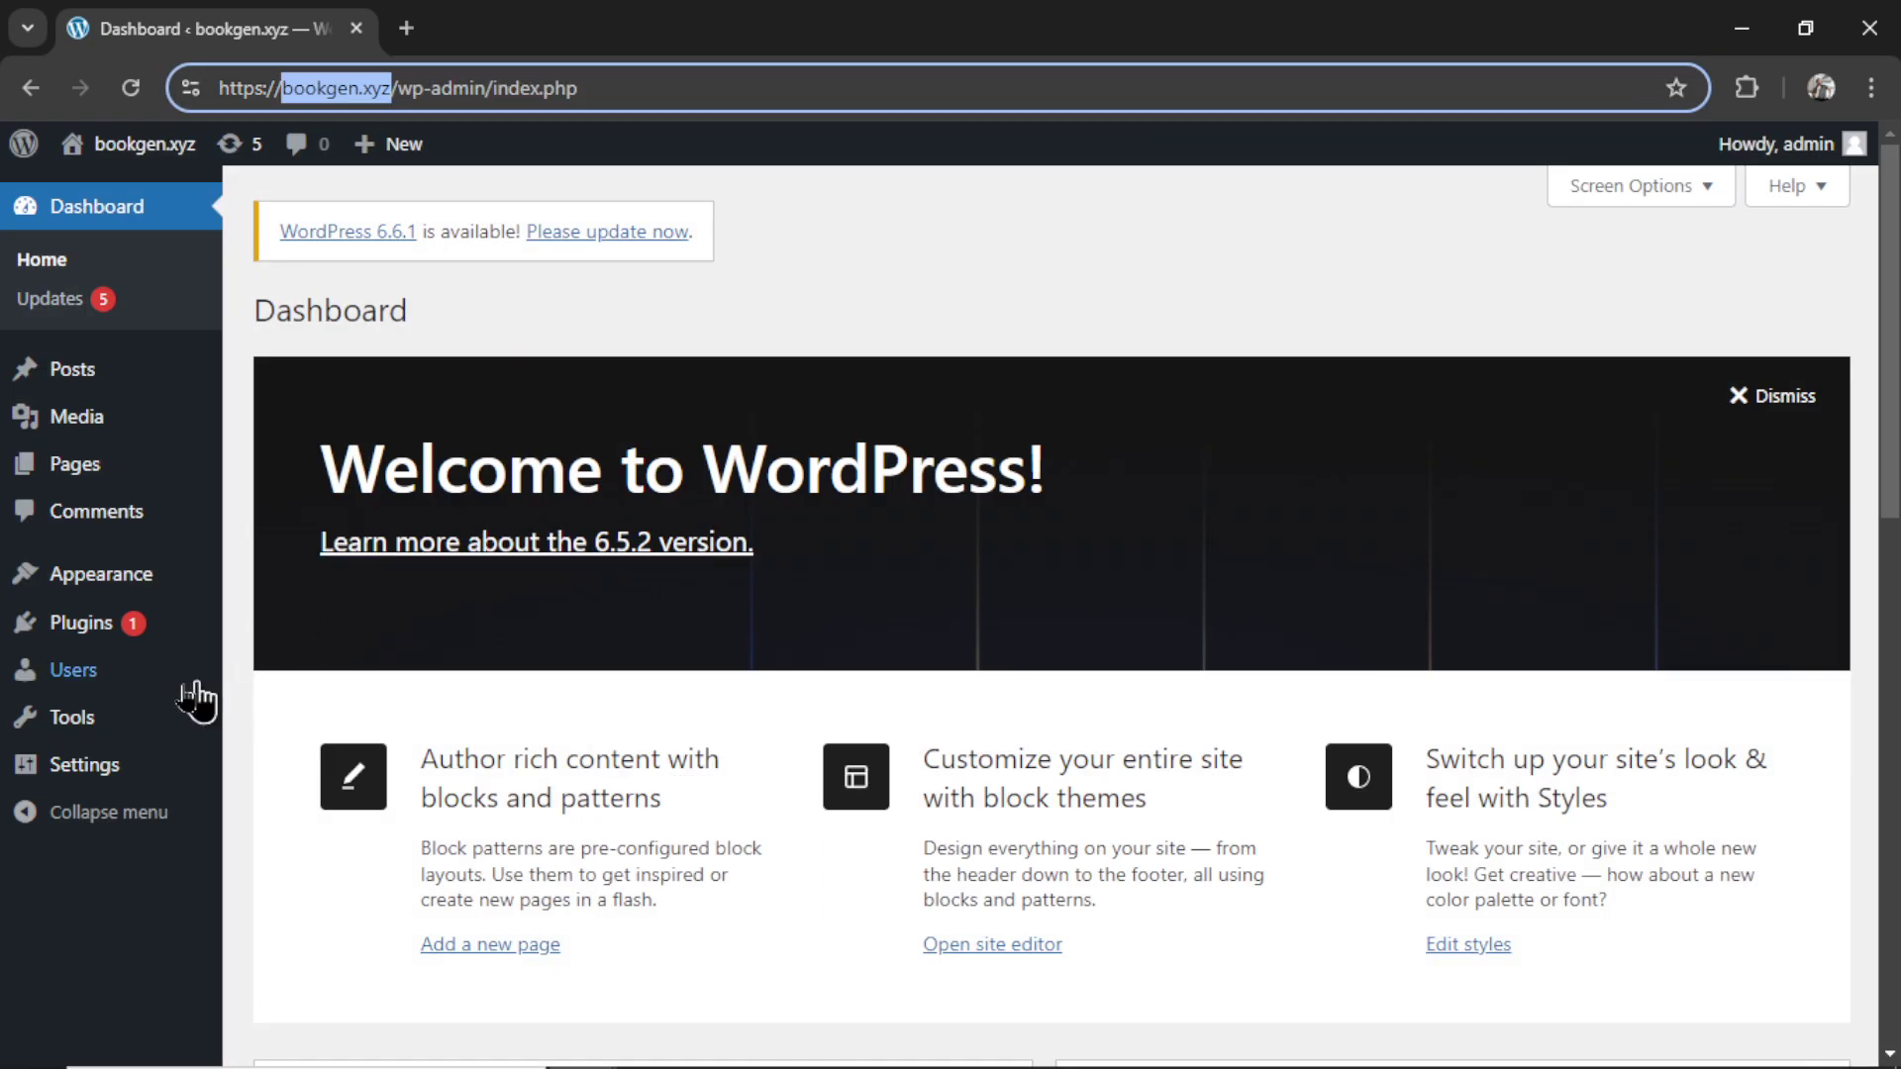
# - Add a new WordPress user with a username, e-mail address and the Editor role
pyautogui.moveTo(84, 693)
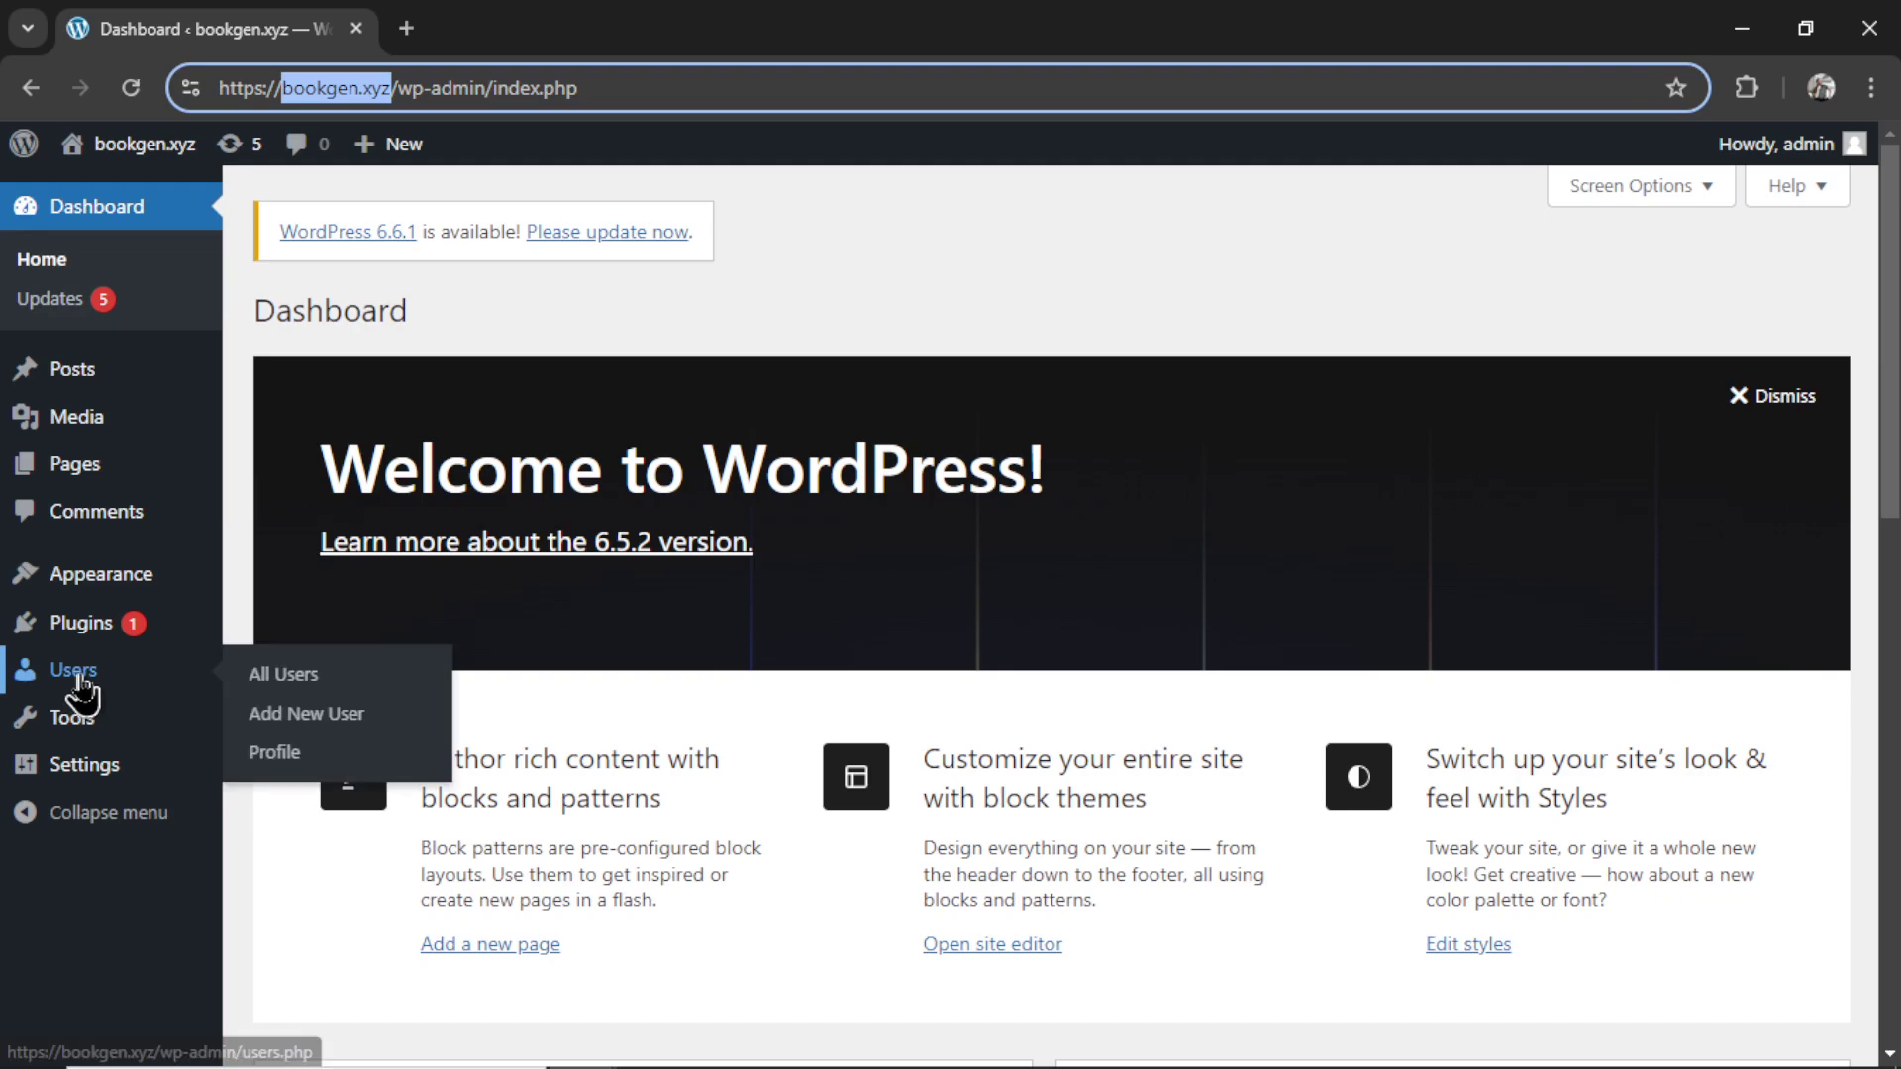
pyautogui.click(317, 721)
pyautogui.write('wesg')
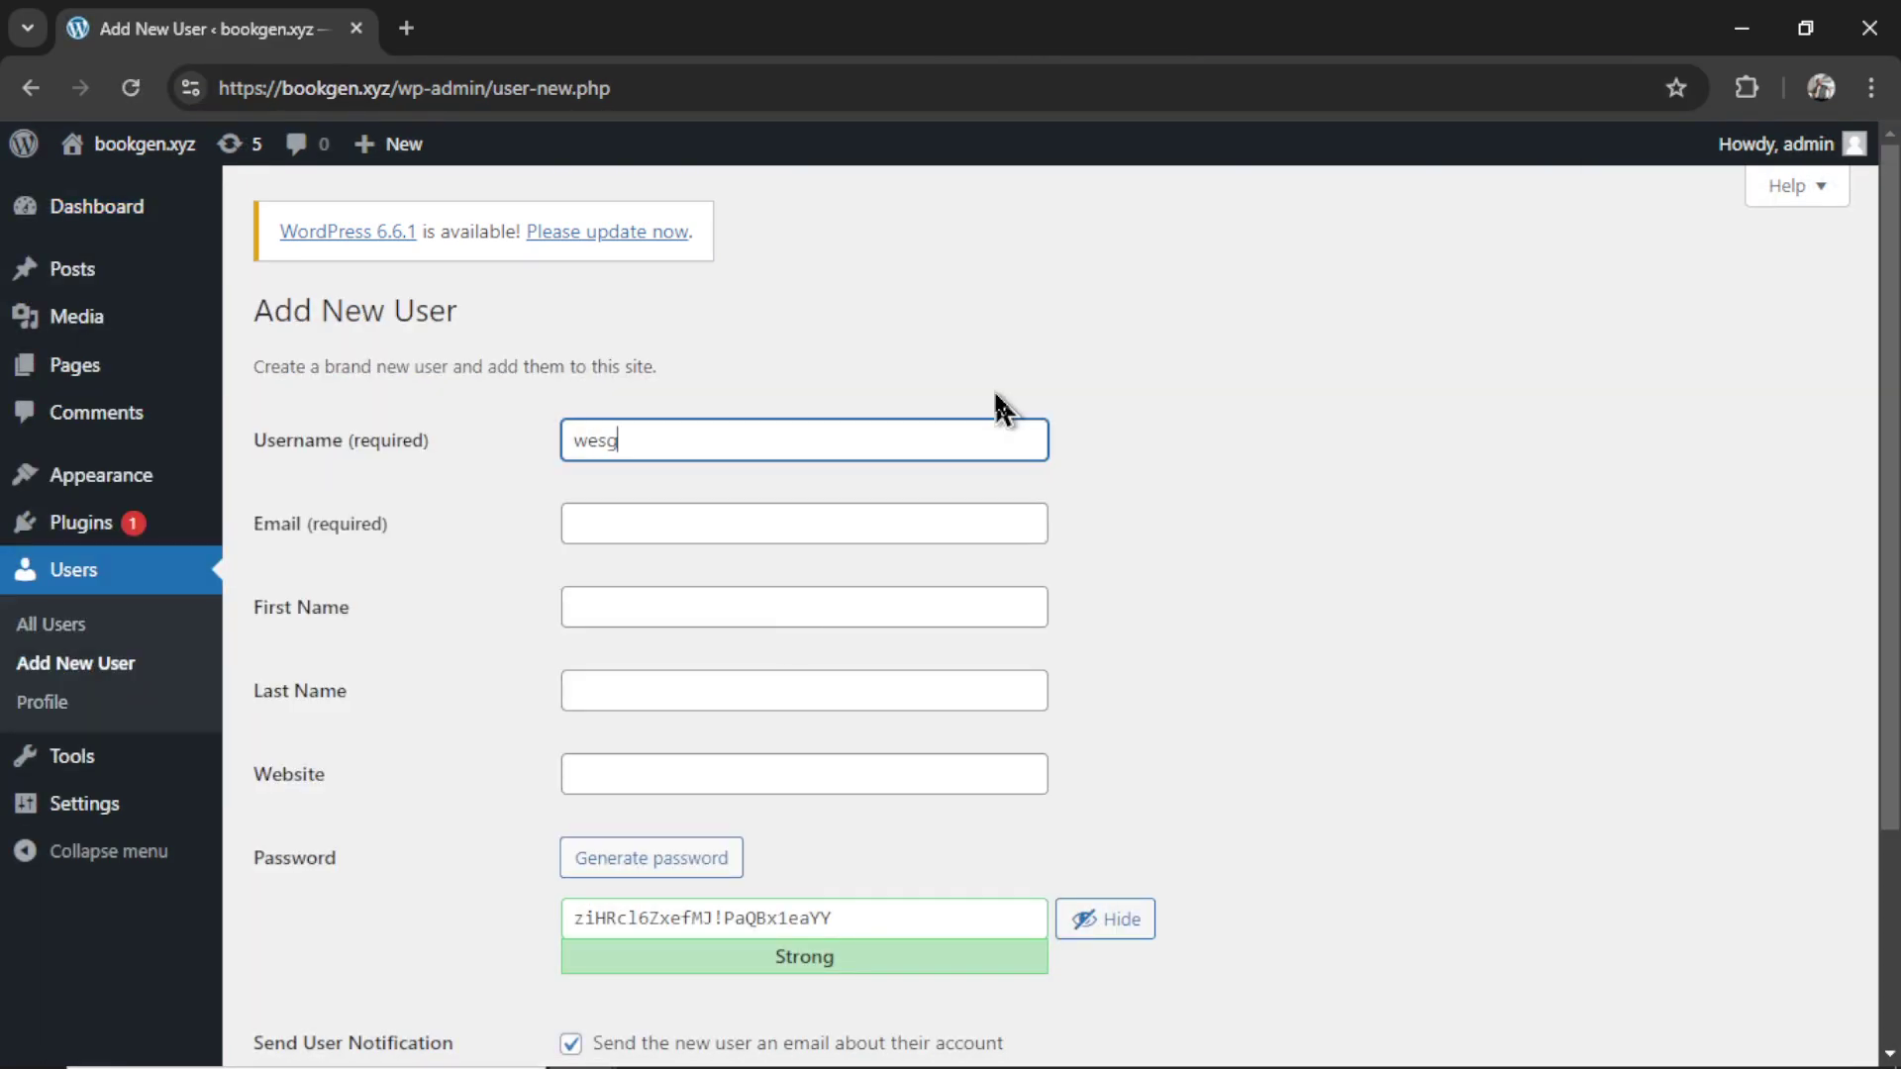
pyautogui.write('pt2')
pyautogui.click(868, 533)
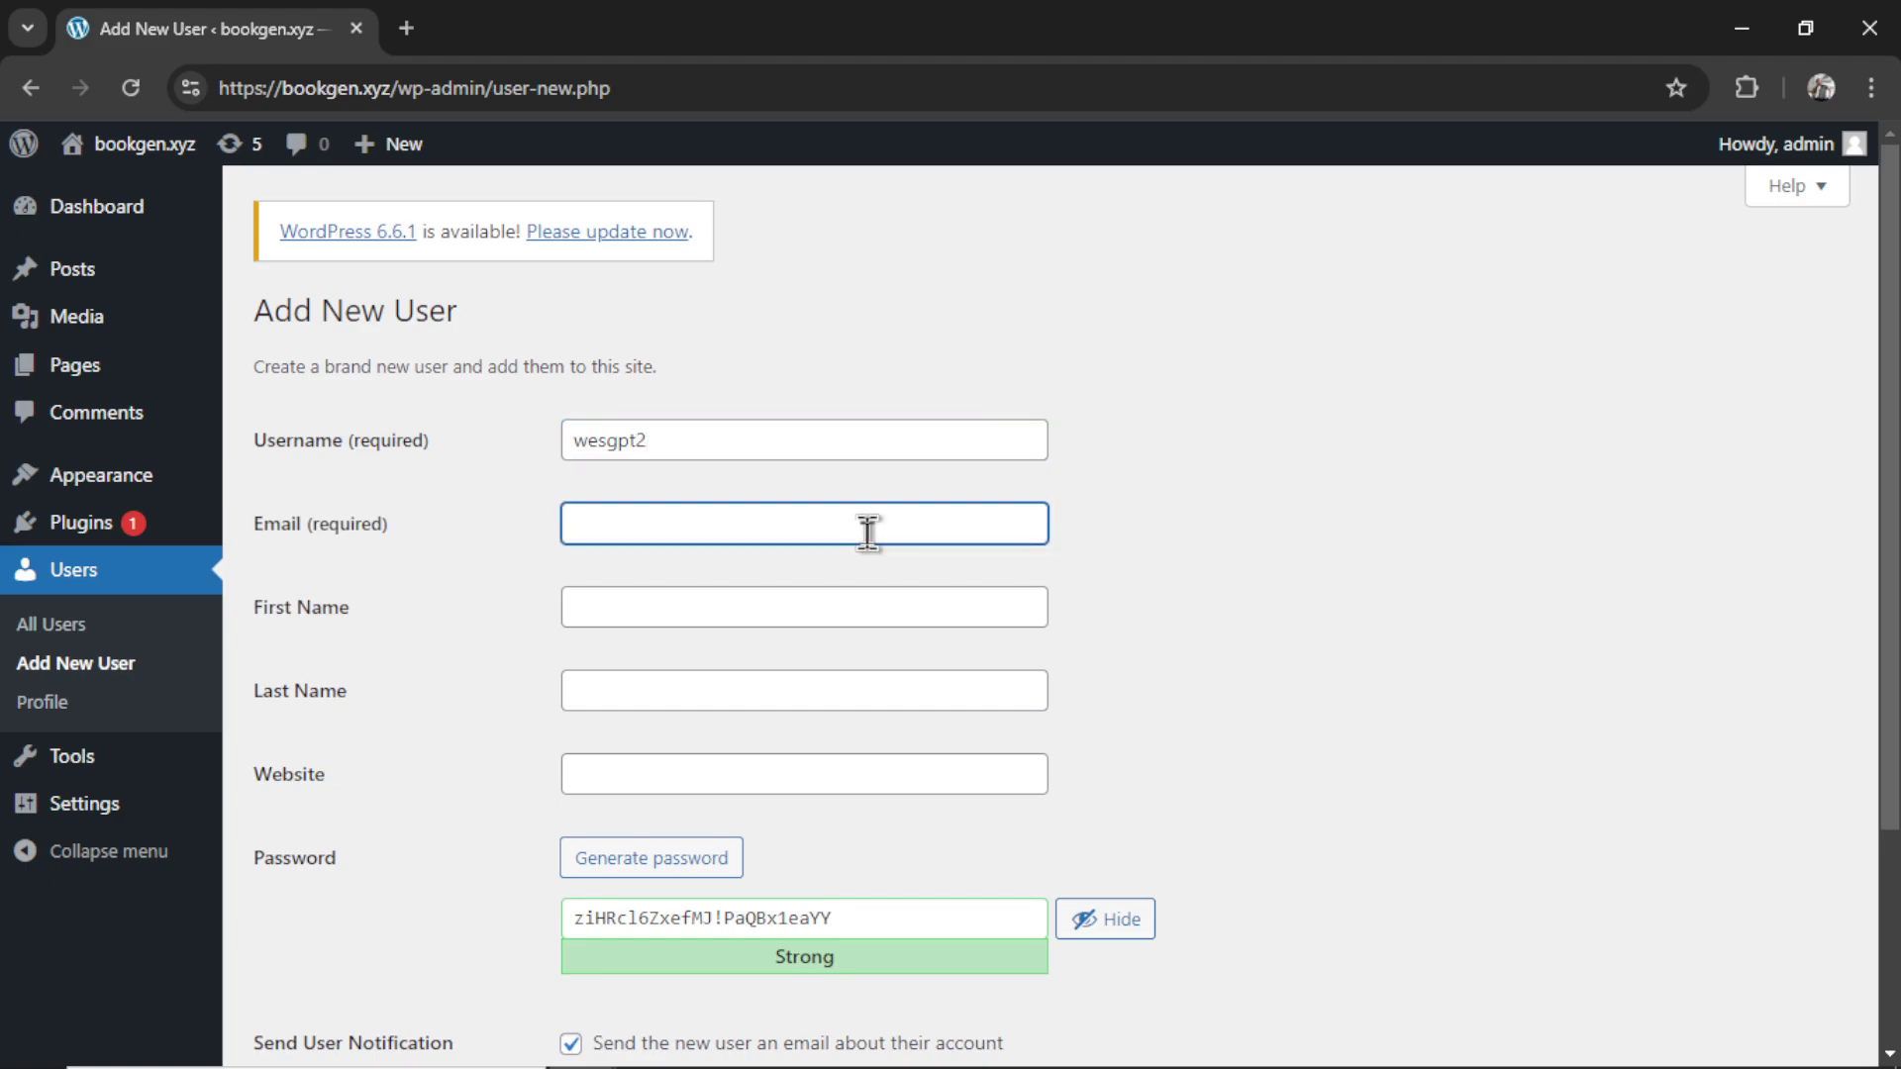
pyautogui.scroll(-3, 1168, 599)
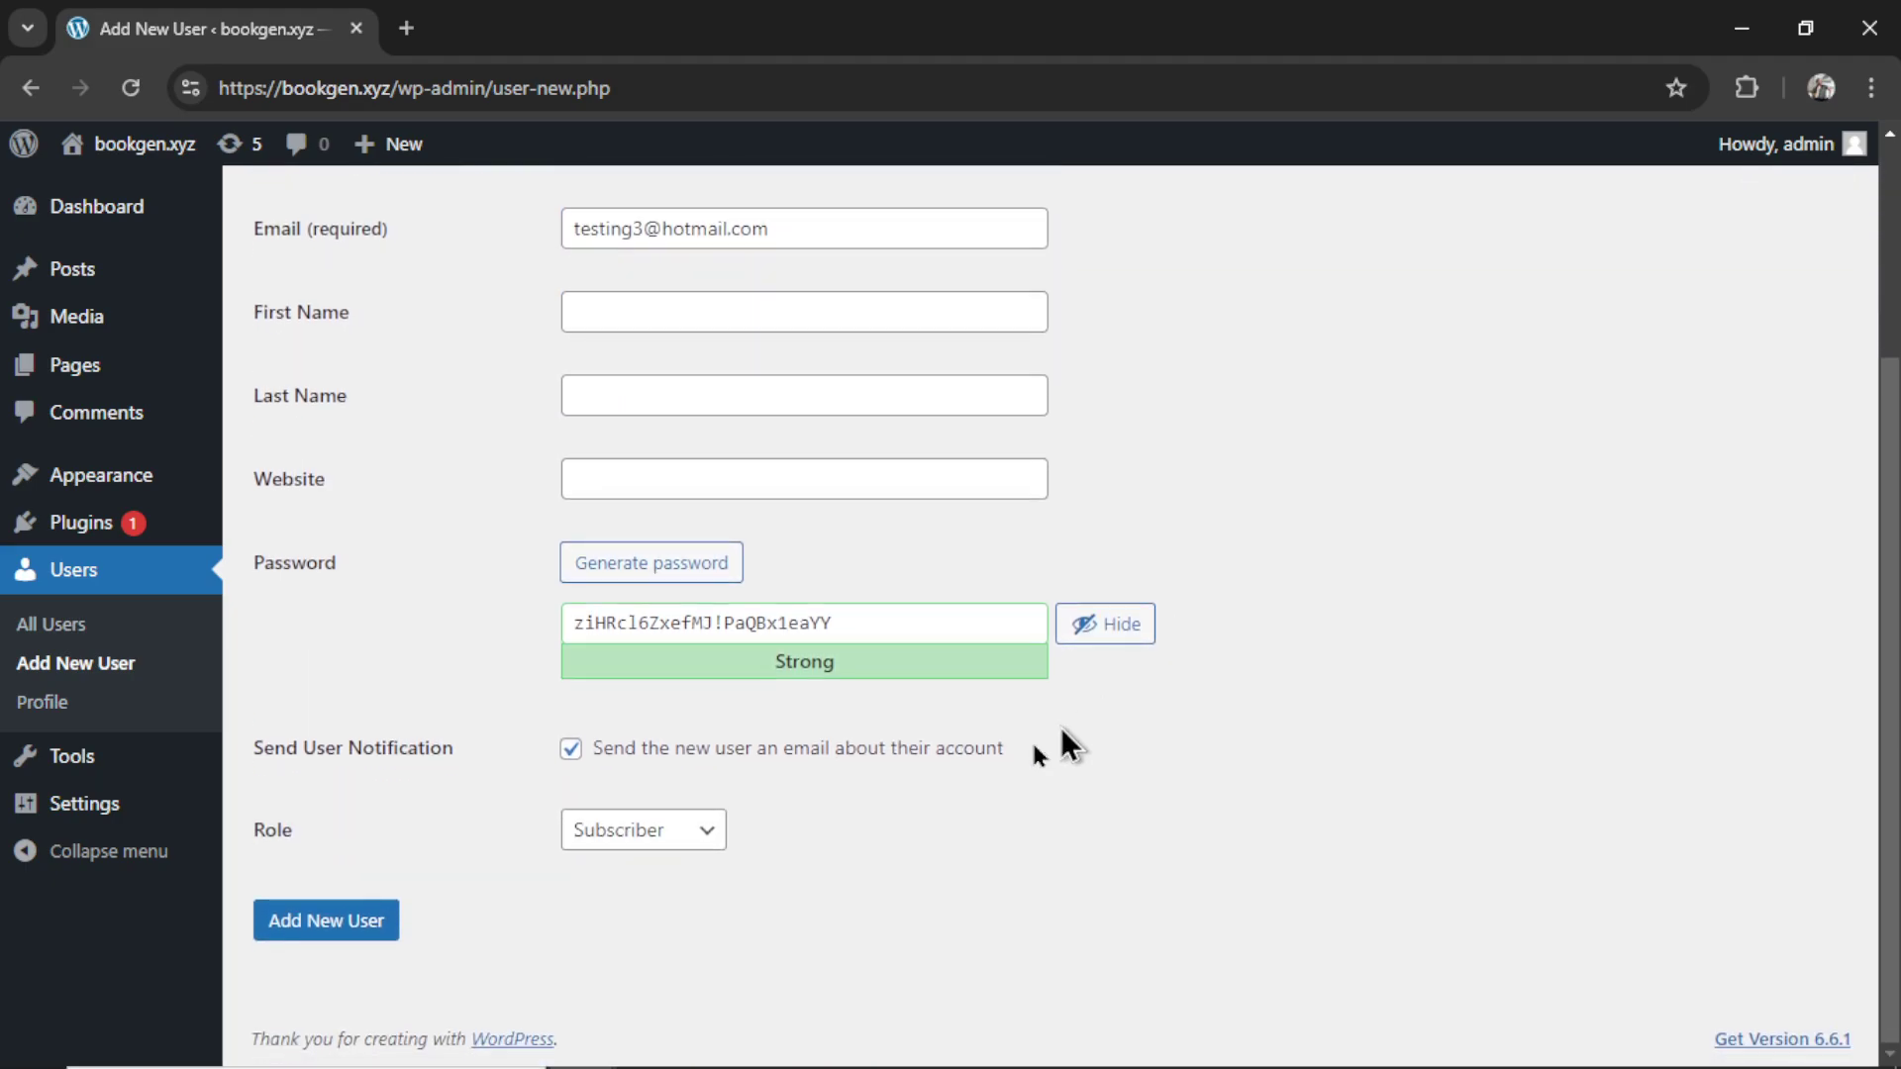
pyautogui.click(664, 837)
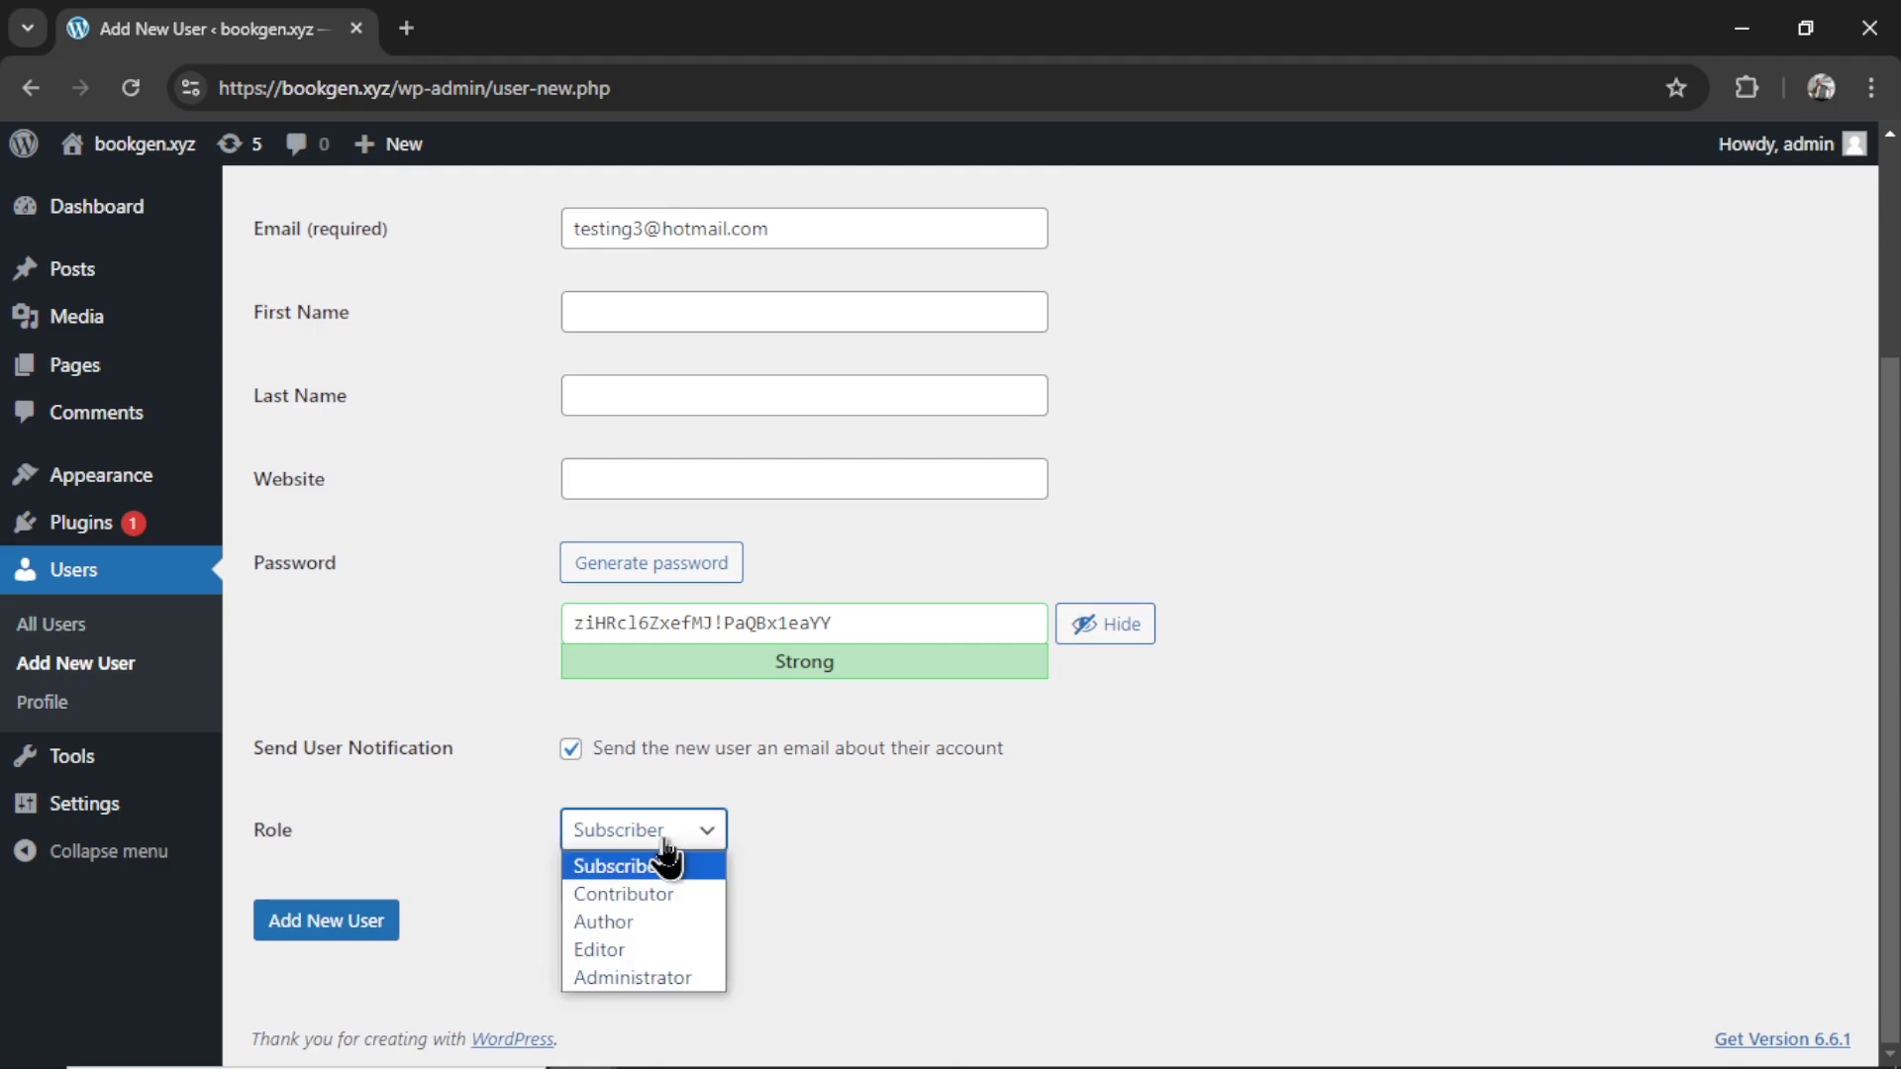
pyautogui.click(653, 952)
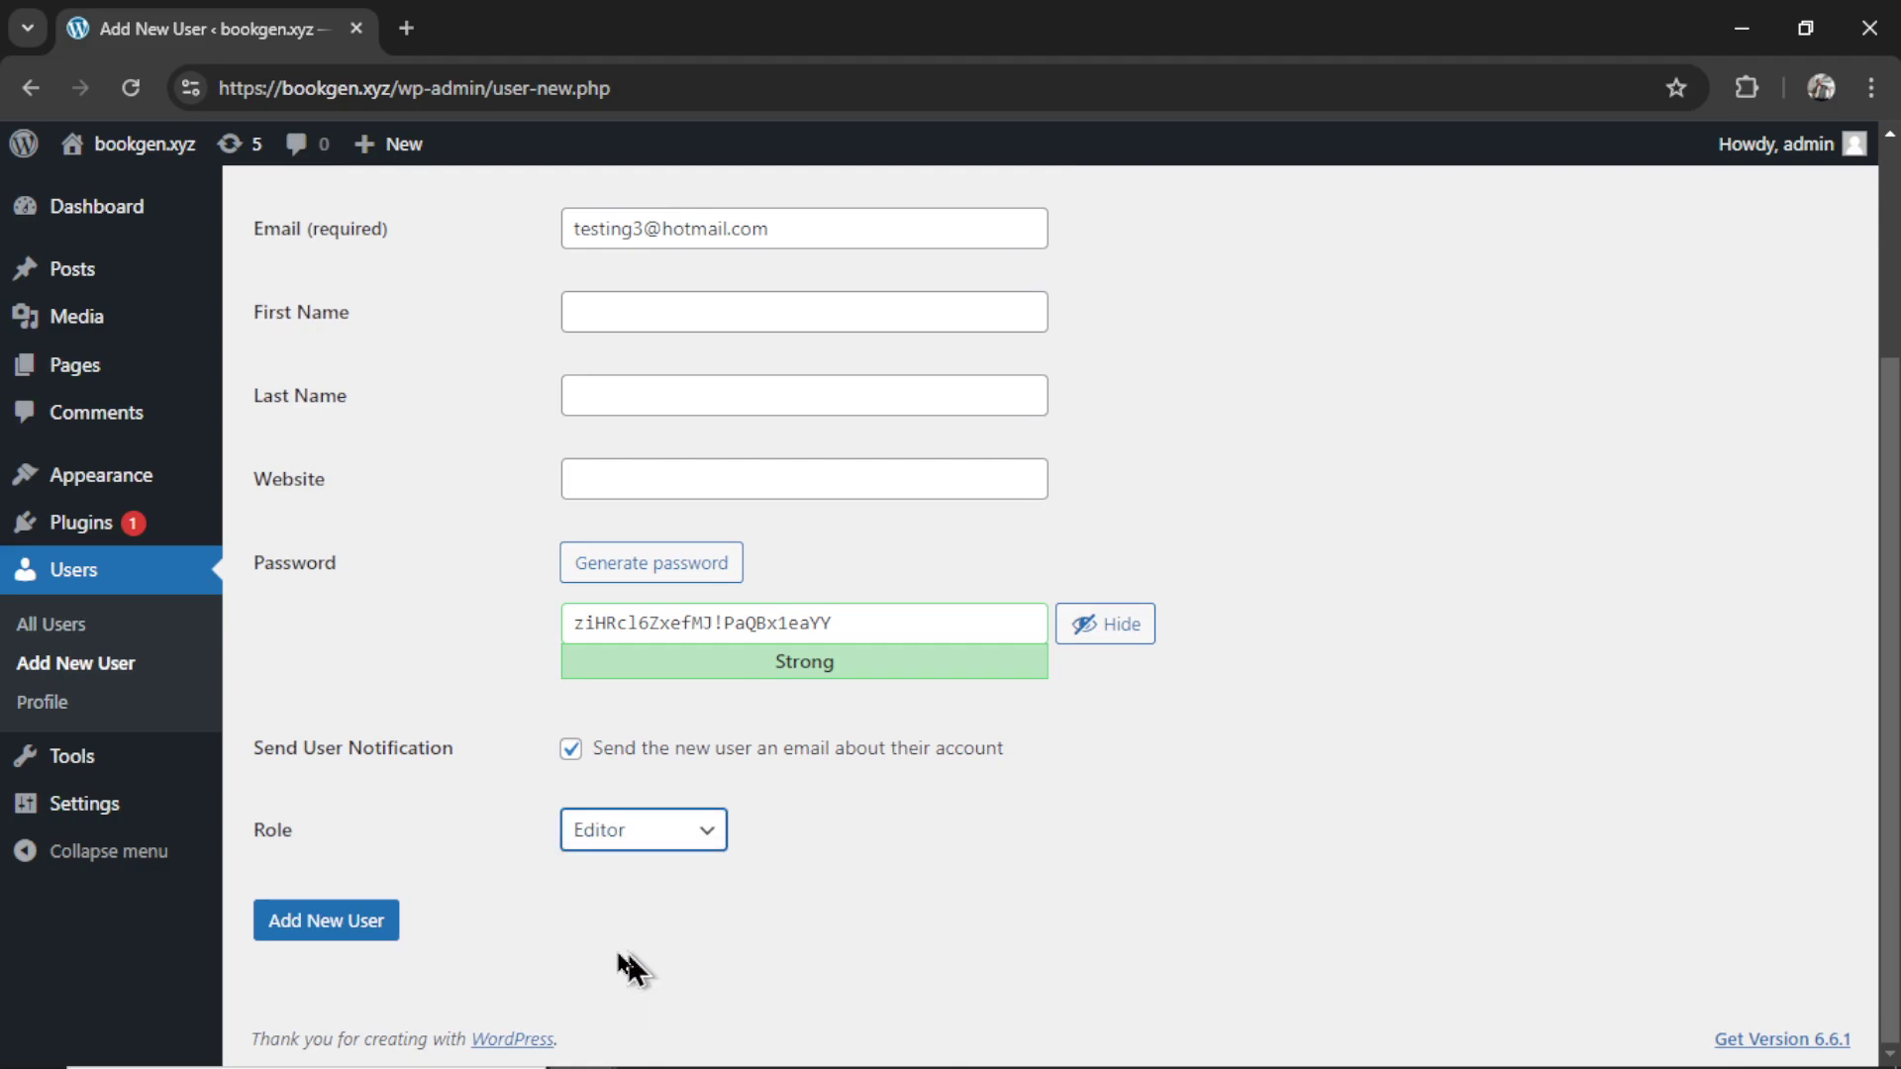
pyautogui.click(327, 931)
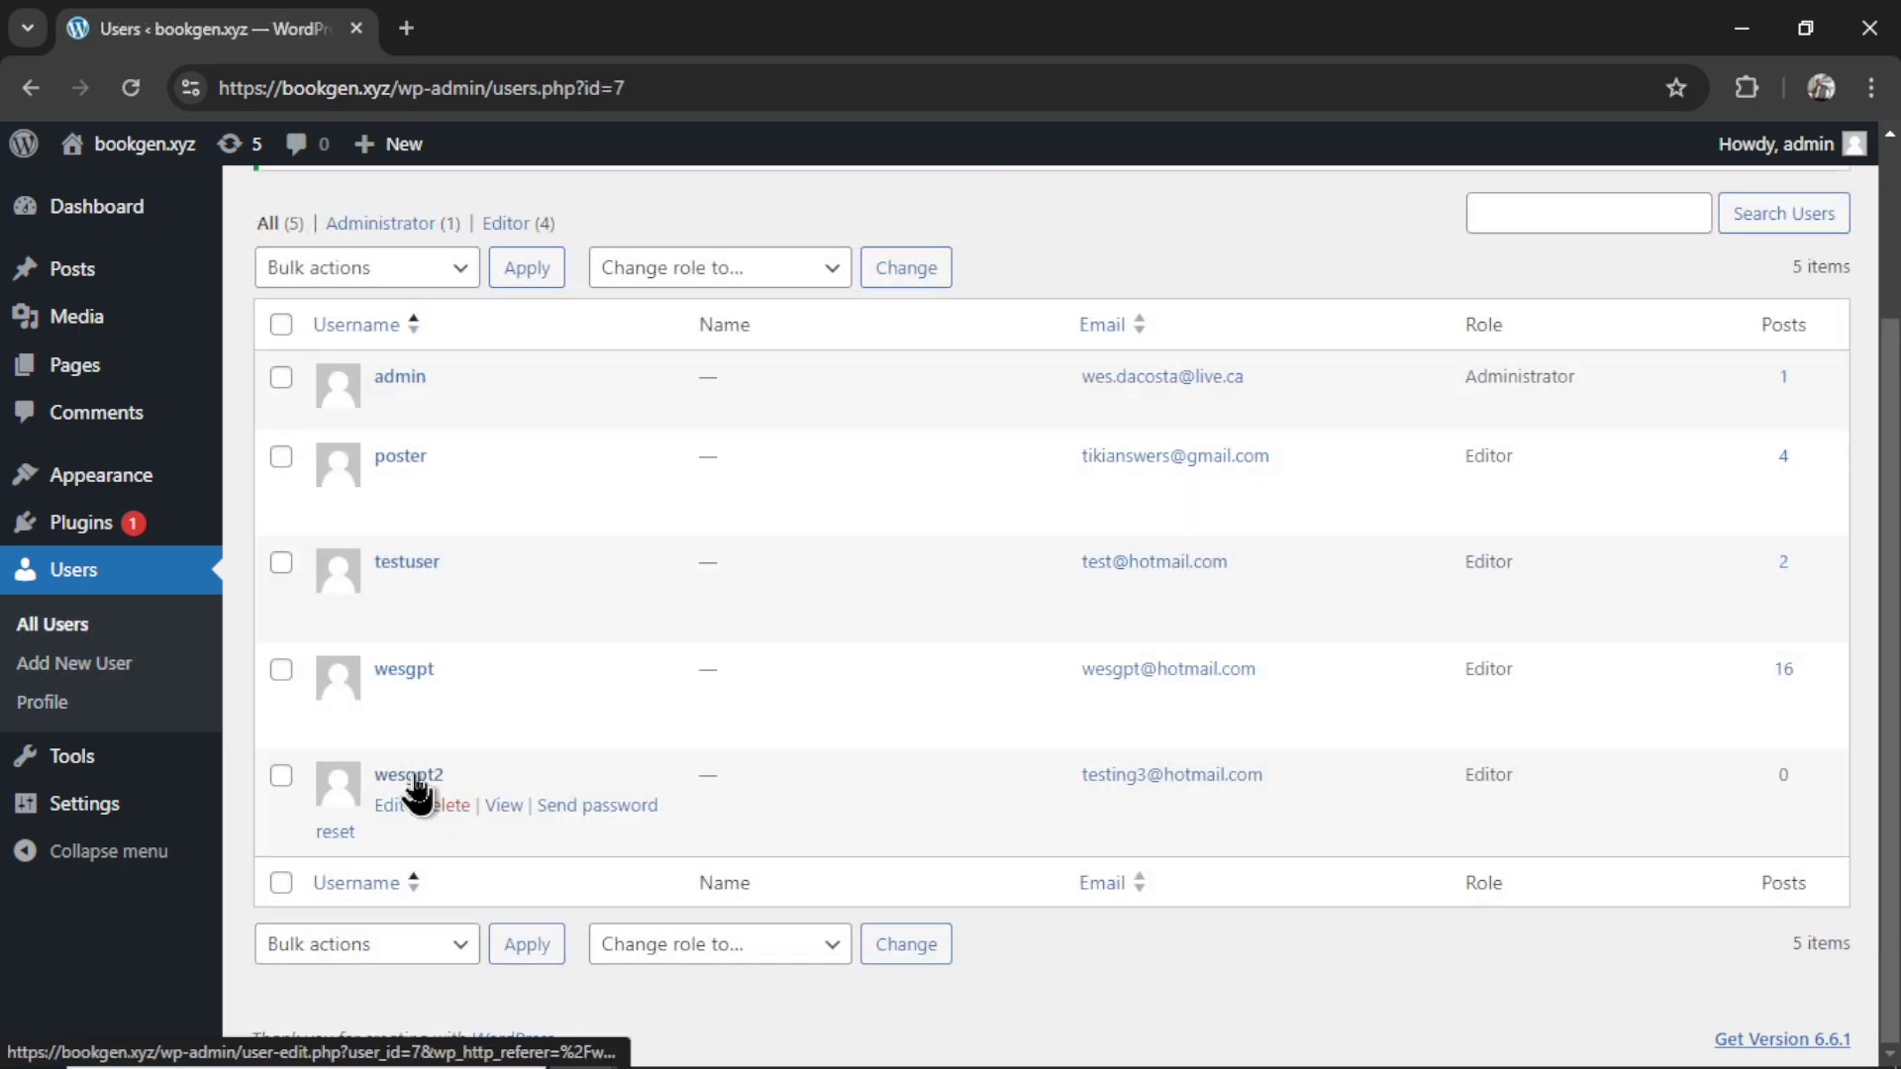
# - Copy the new user's username into the connection form's username field
pyautogui.click(414, 777)
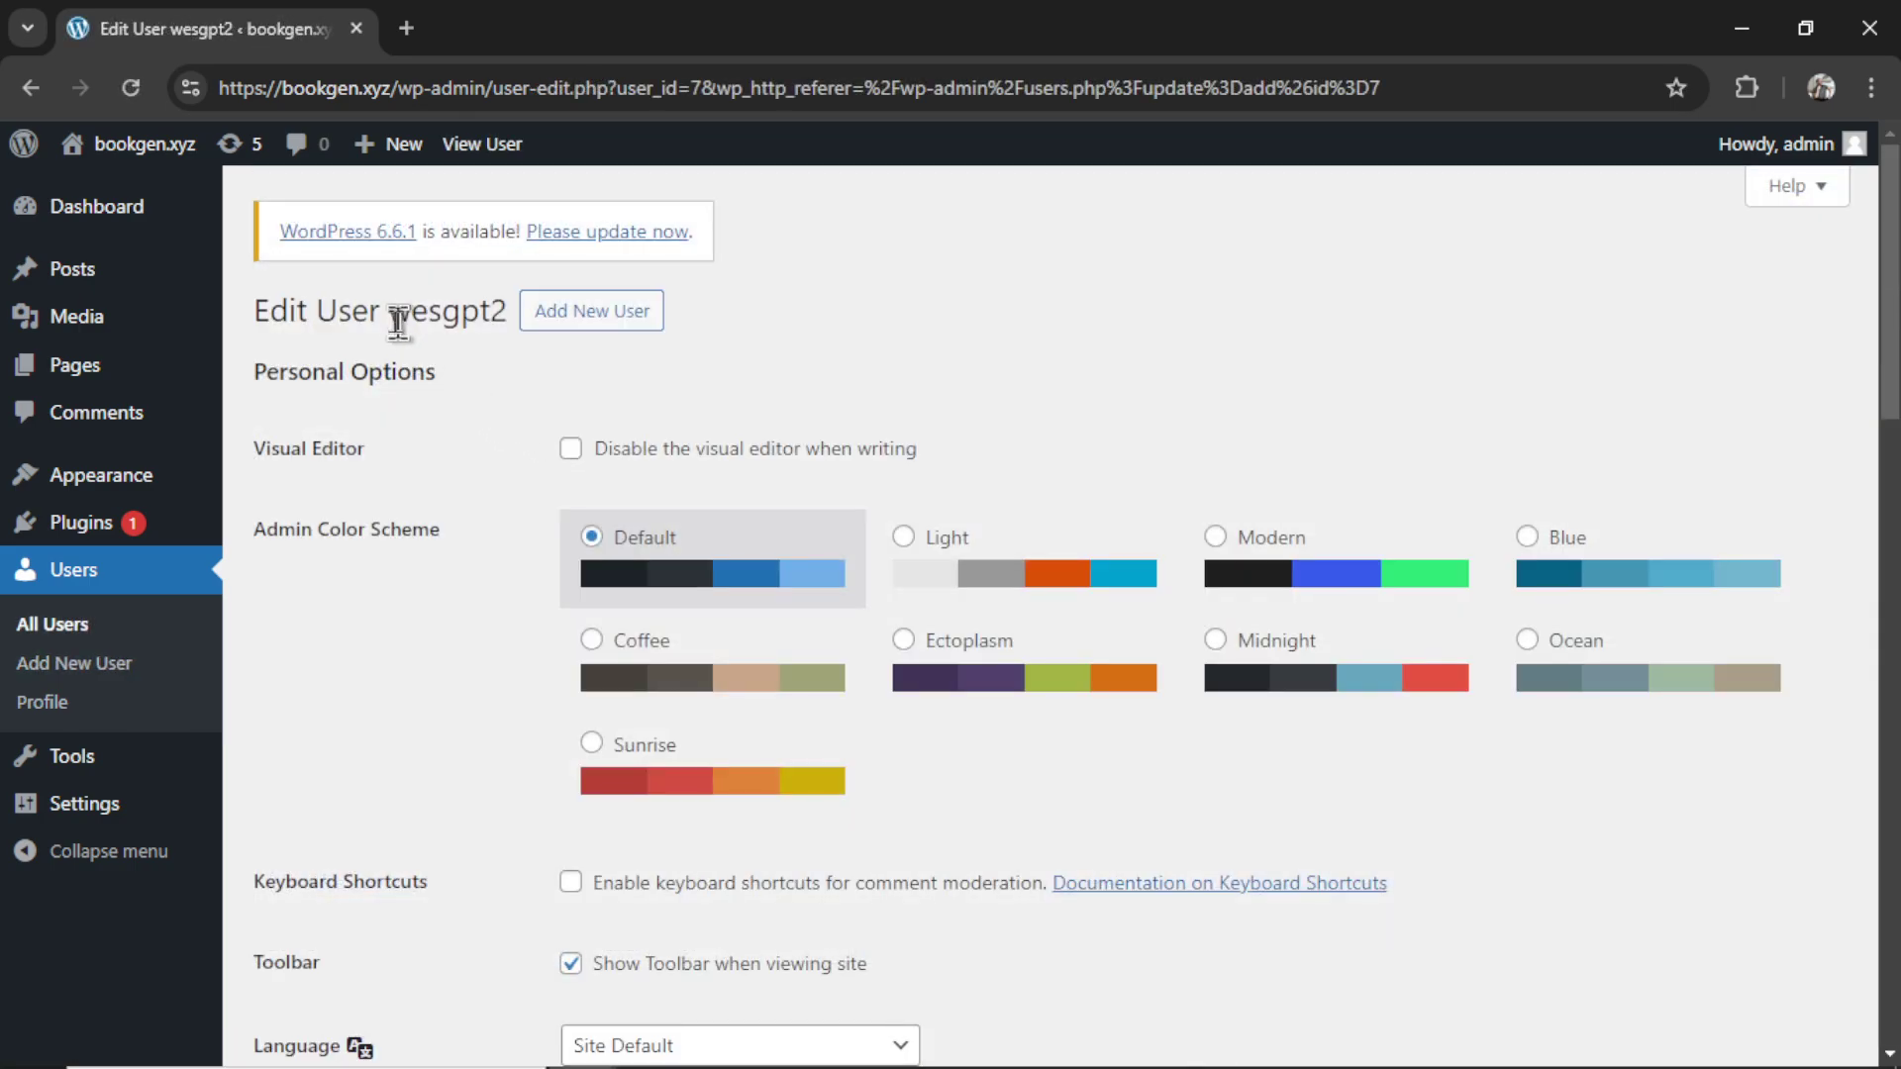
pyautogui.moveTo(393, 313); pyautogui.dragTo(509, 331)
pyautogui.hotkey('ctrl', 'c')
pyautogui.hotkey('alt', 'Tab')
pyautogui.click(1001, 709)
pyautogui.hotkey('ctrl', 'v')
pyautogui.hotkey('alt', 'Tab')
# - Generate an application password named 4234325 for the user and select it
pyautogui.scroll(-20, 1226, 391)
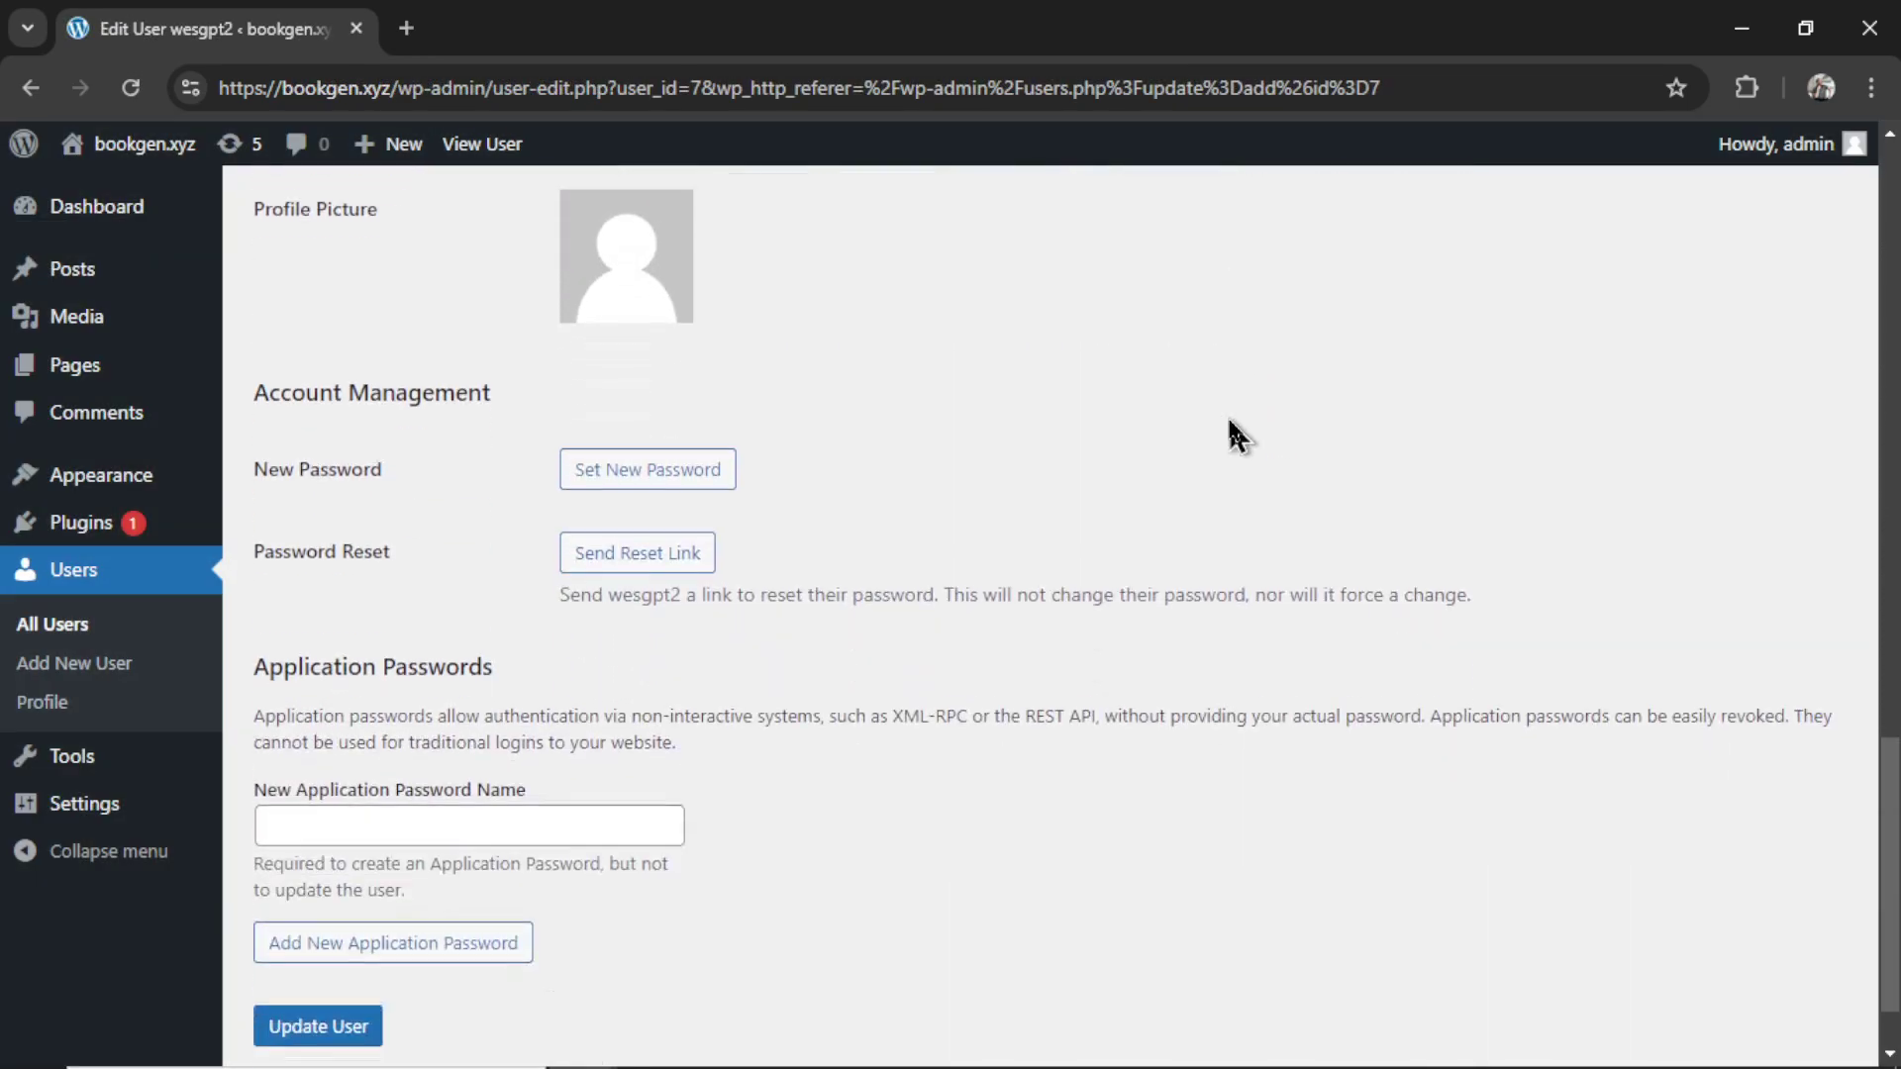
pyautogui.scroll(-1, 1227, 436)
pyautogui.click(617, 725)
pyautogui.write('4234325')
pyautogui.click(393, 838)
pyautogui.scroll(-3, 864, 733)
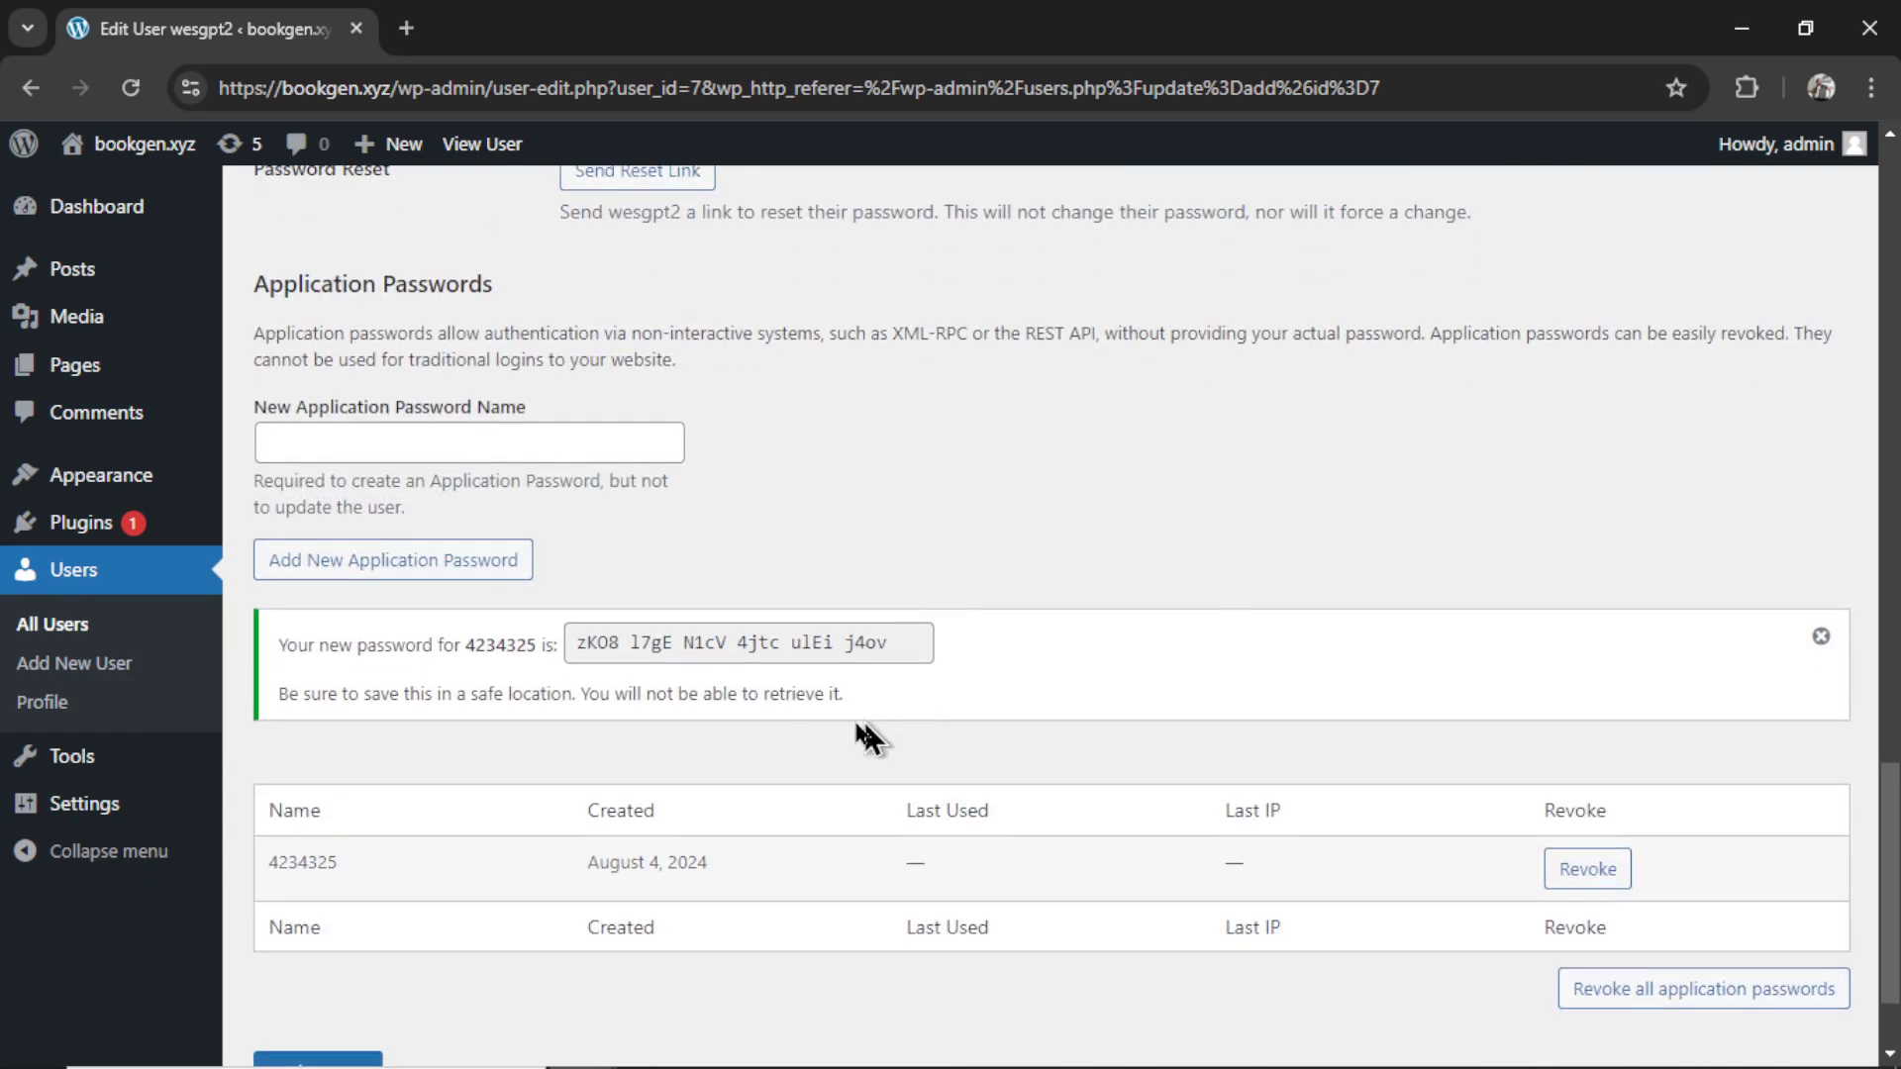
pyautogui.tripleClick(742, 651)
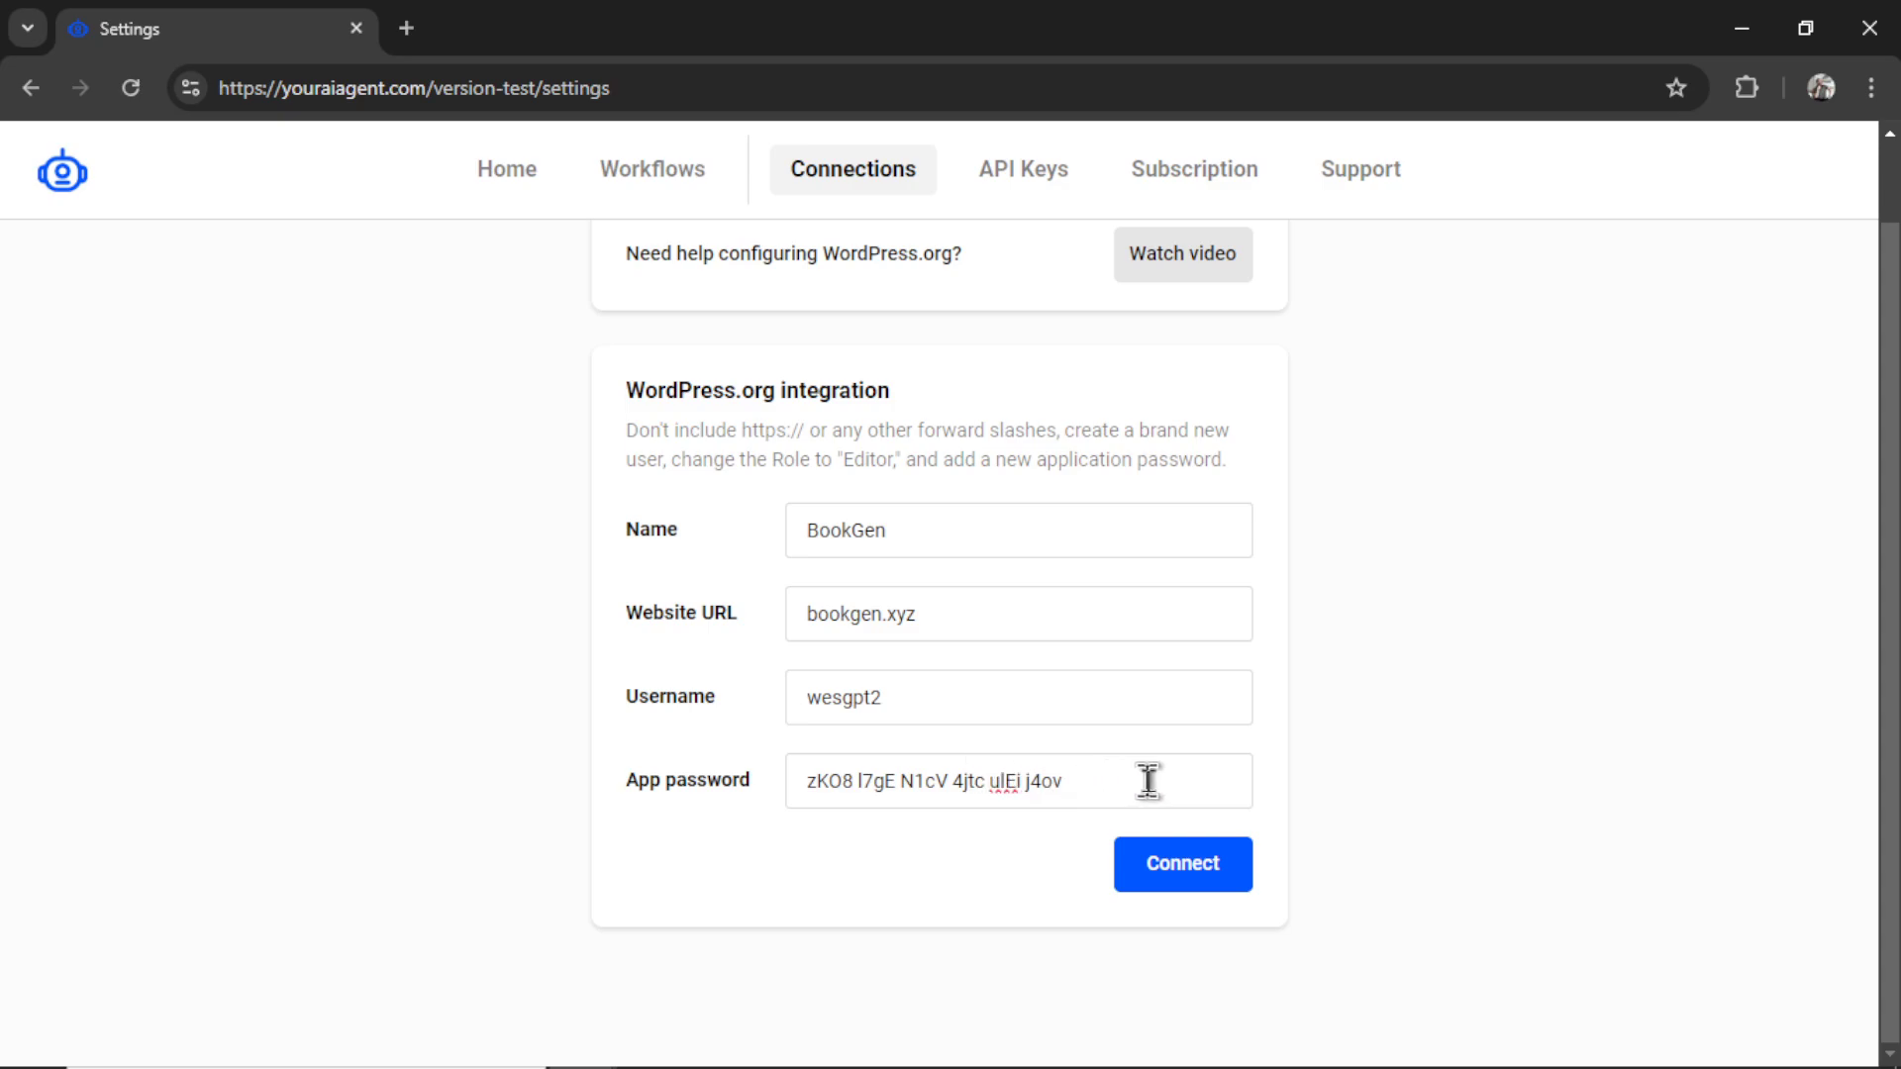
# - Connect the BookGen site, dismiss the confirmation, and reopen a blank WordPress.org form
pyautogui.click(1194, 878)
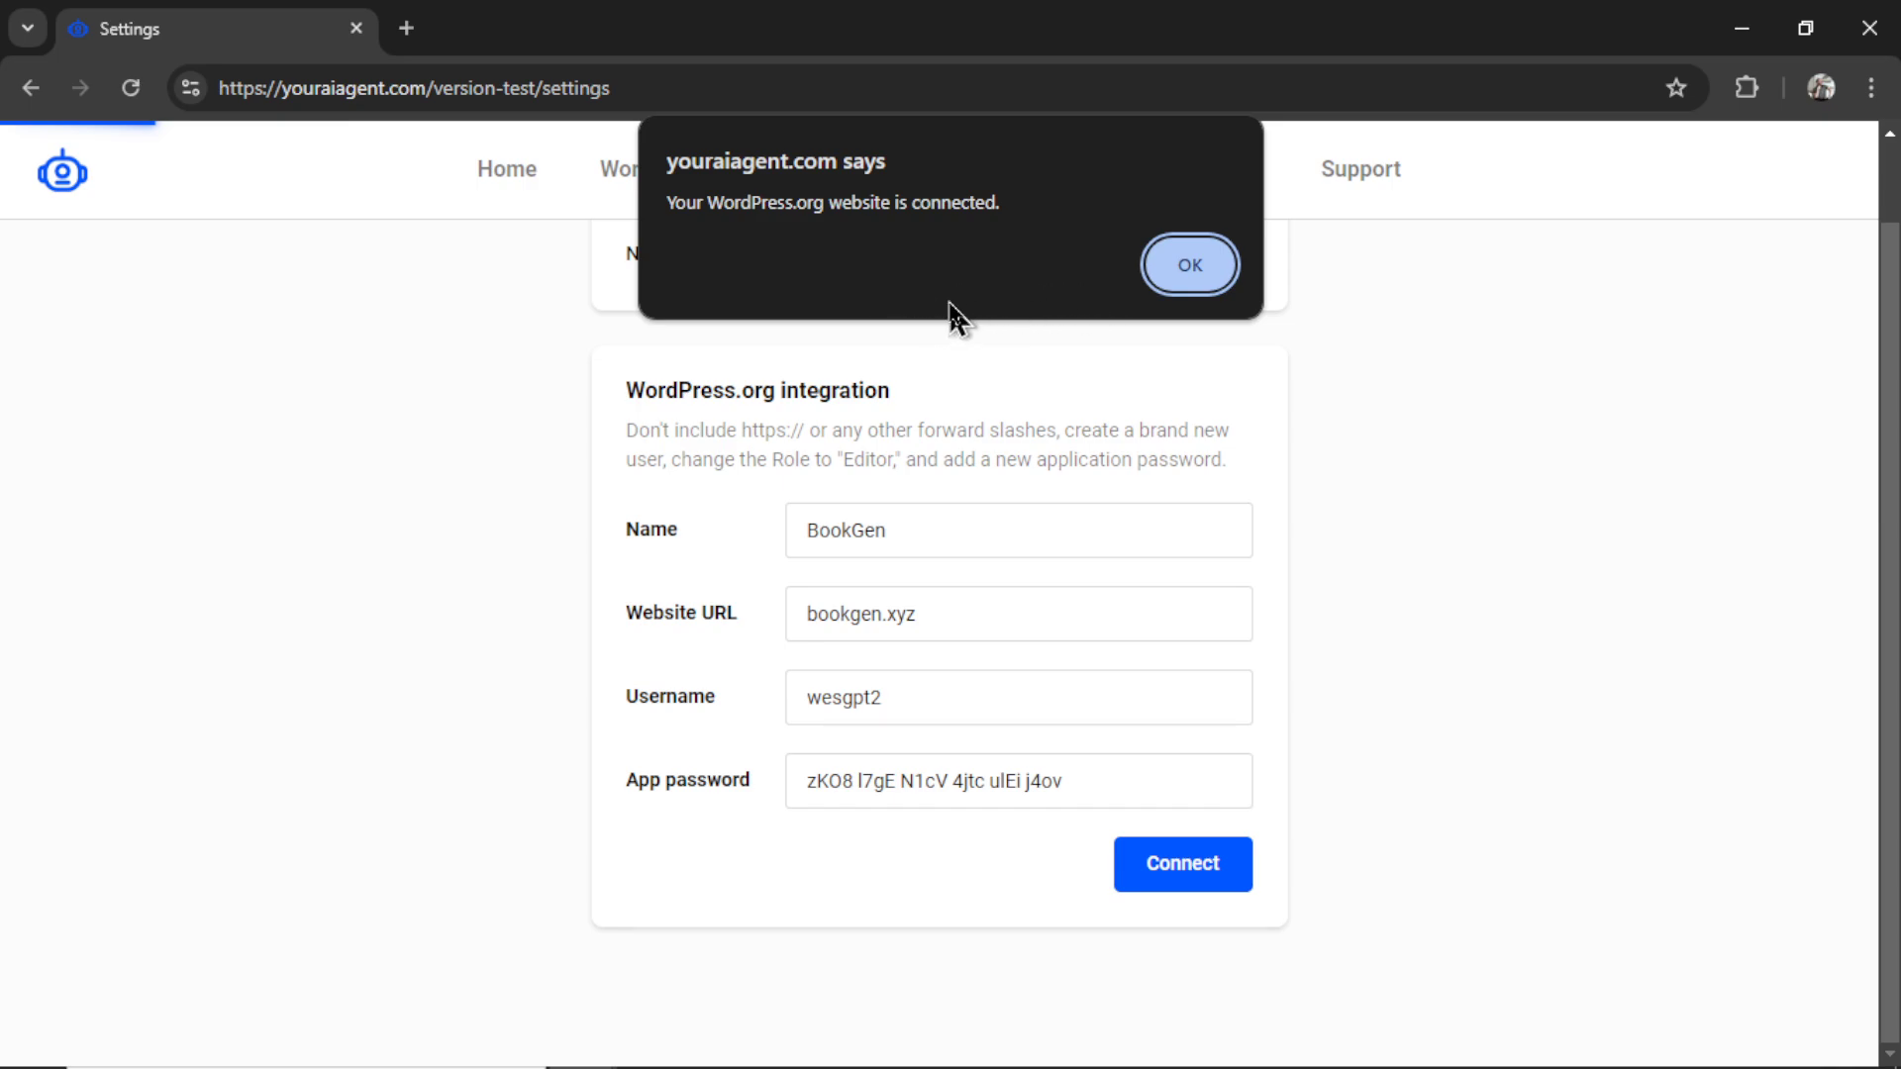
pyautogui.click(1206, 278)
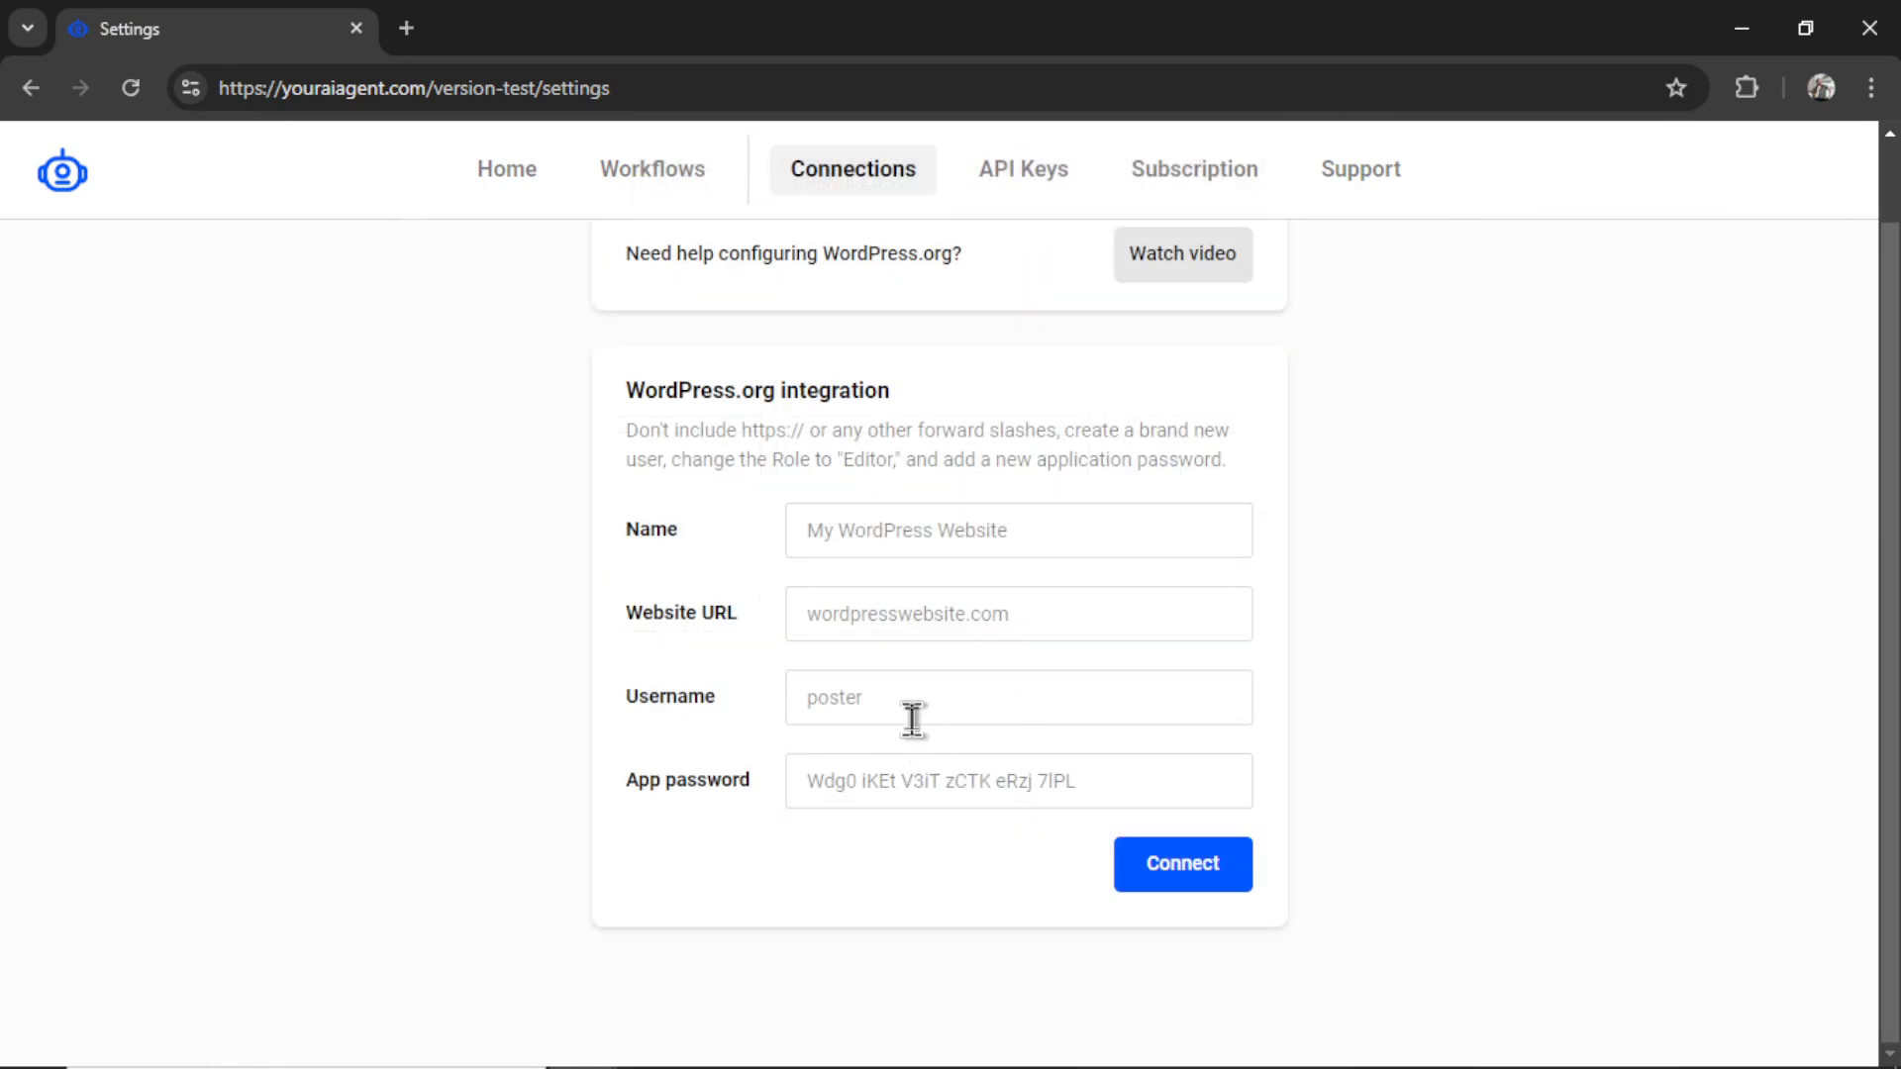
pyautogui.click(914, 713)
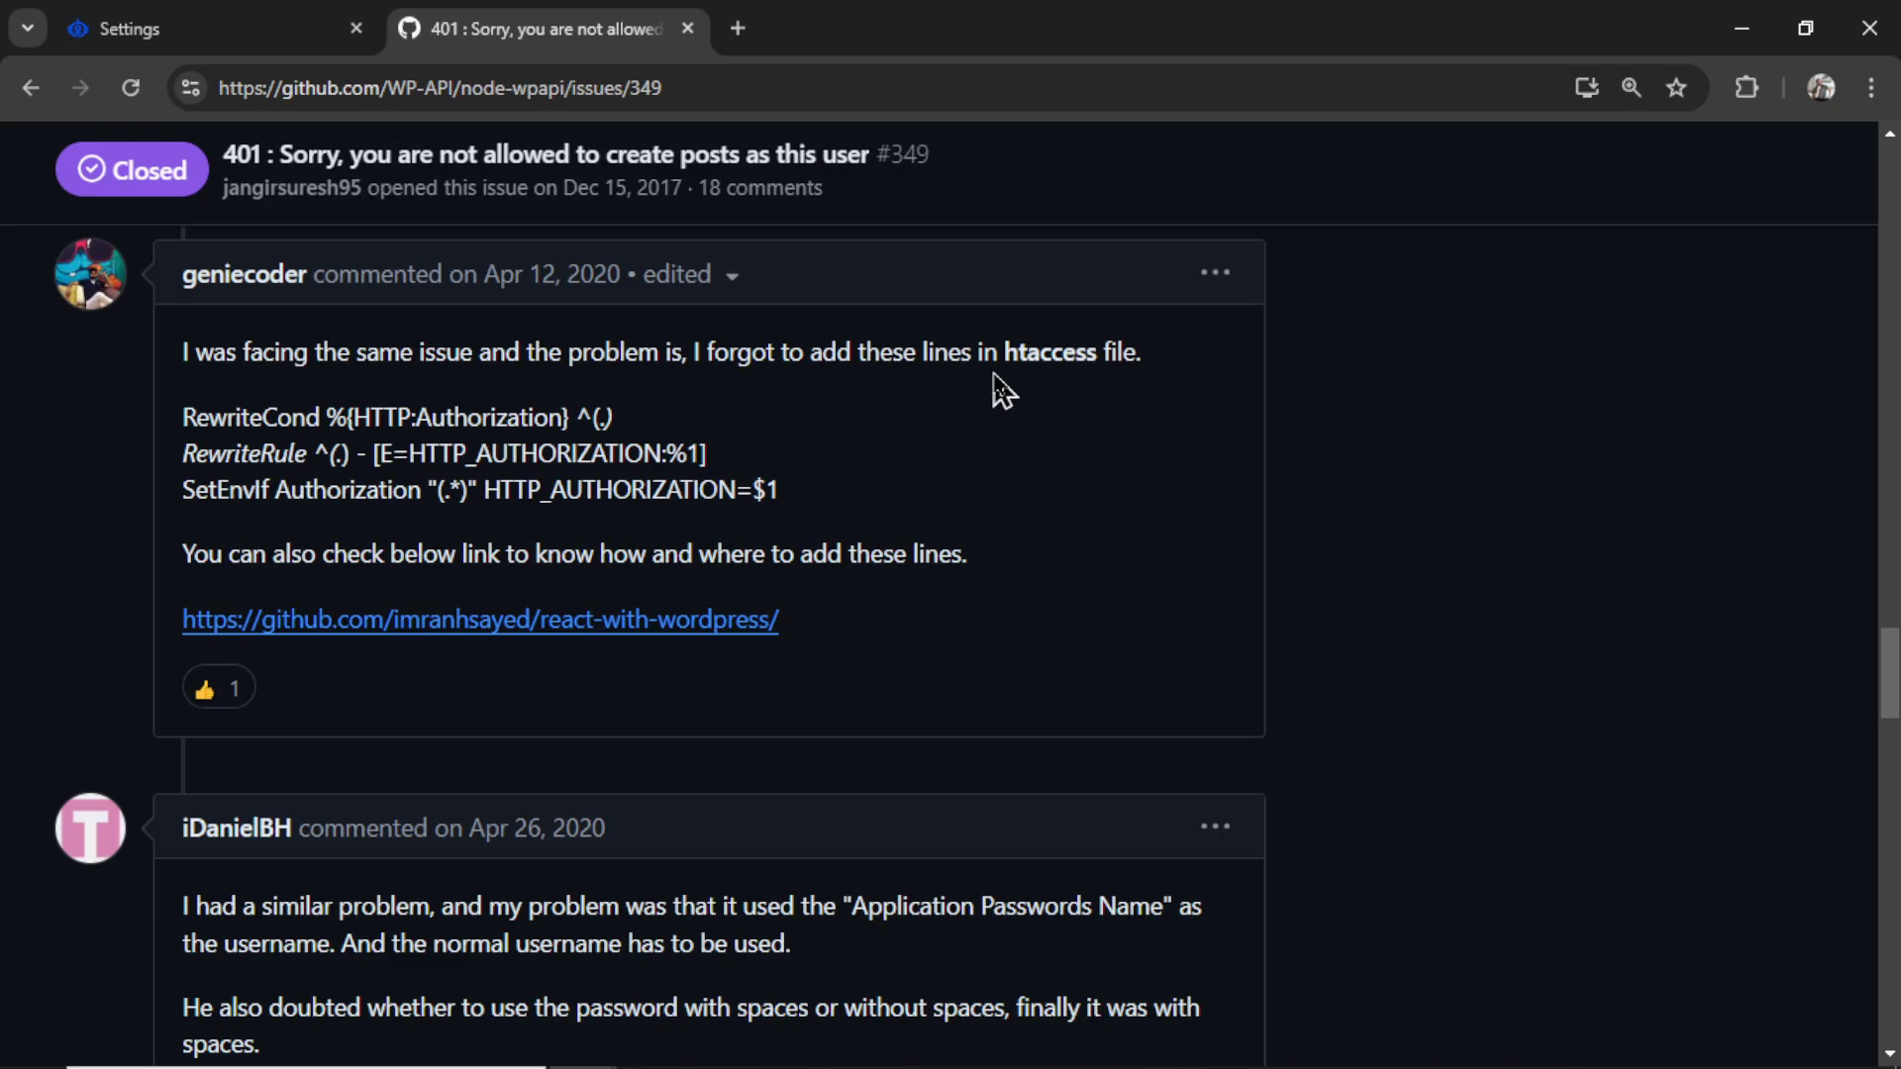
# - Highlight 'htaccess' in the 401 error GitHub issue, then close that tab
pyautogui.moveTo(1005, 359); pyautogui.dragTo(1099, 364)
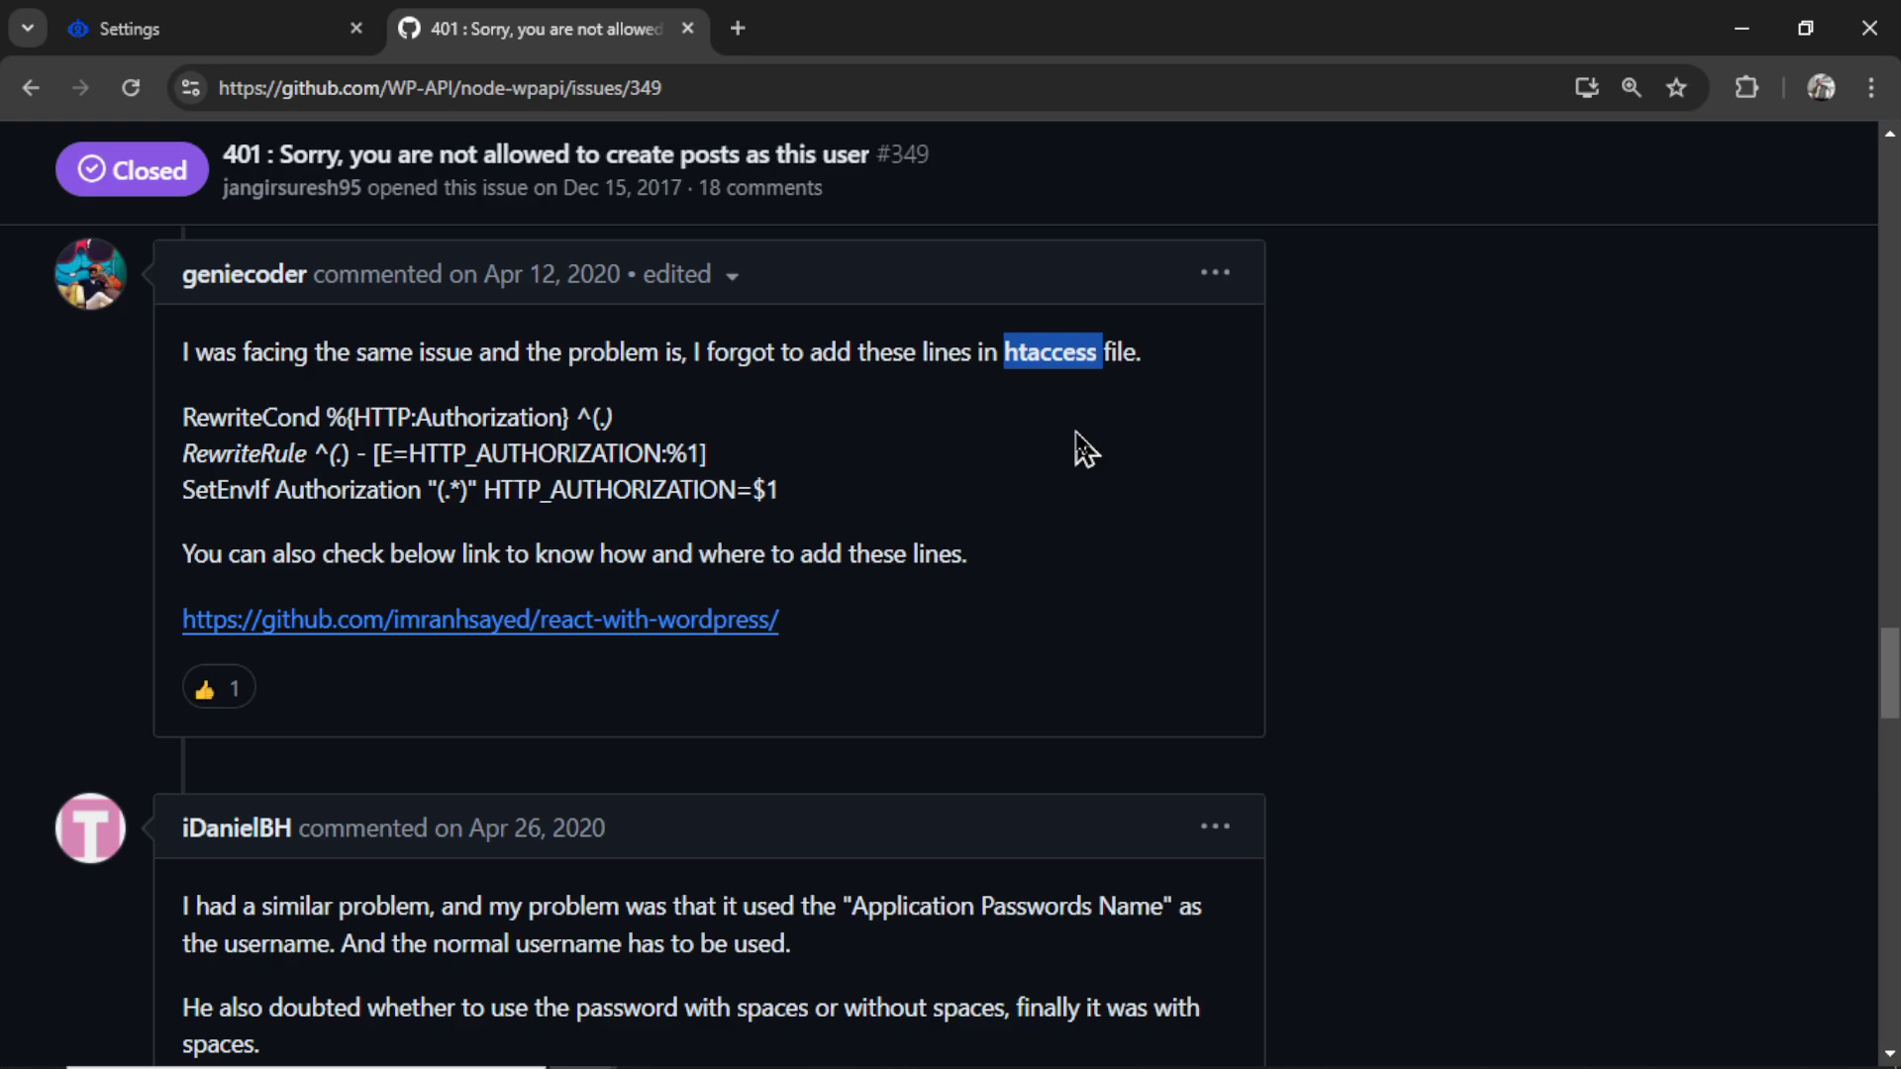
pyautogui.hotkey('ctrl', 'w')
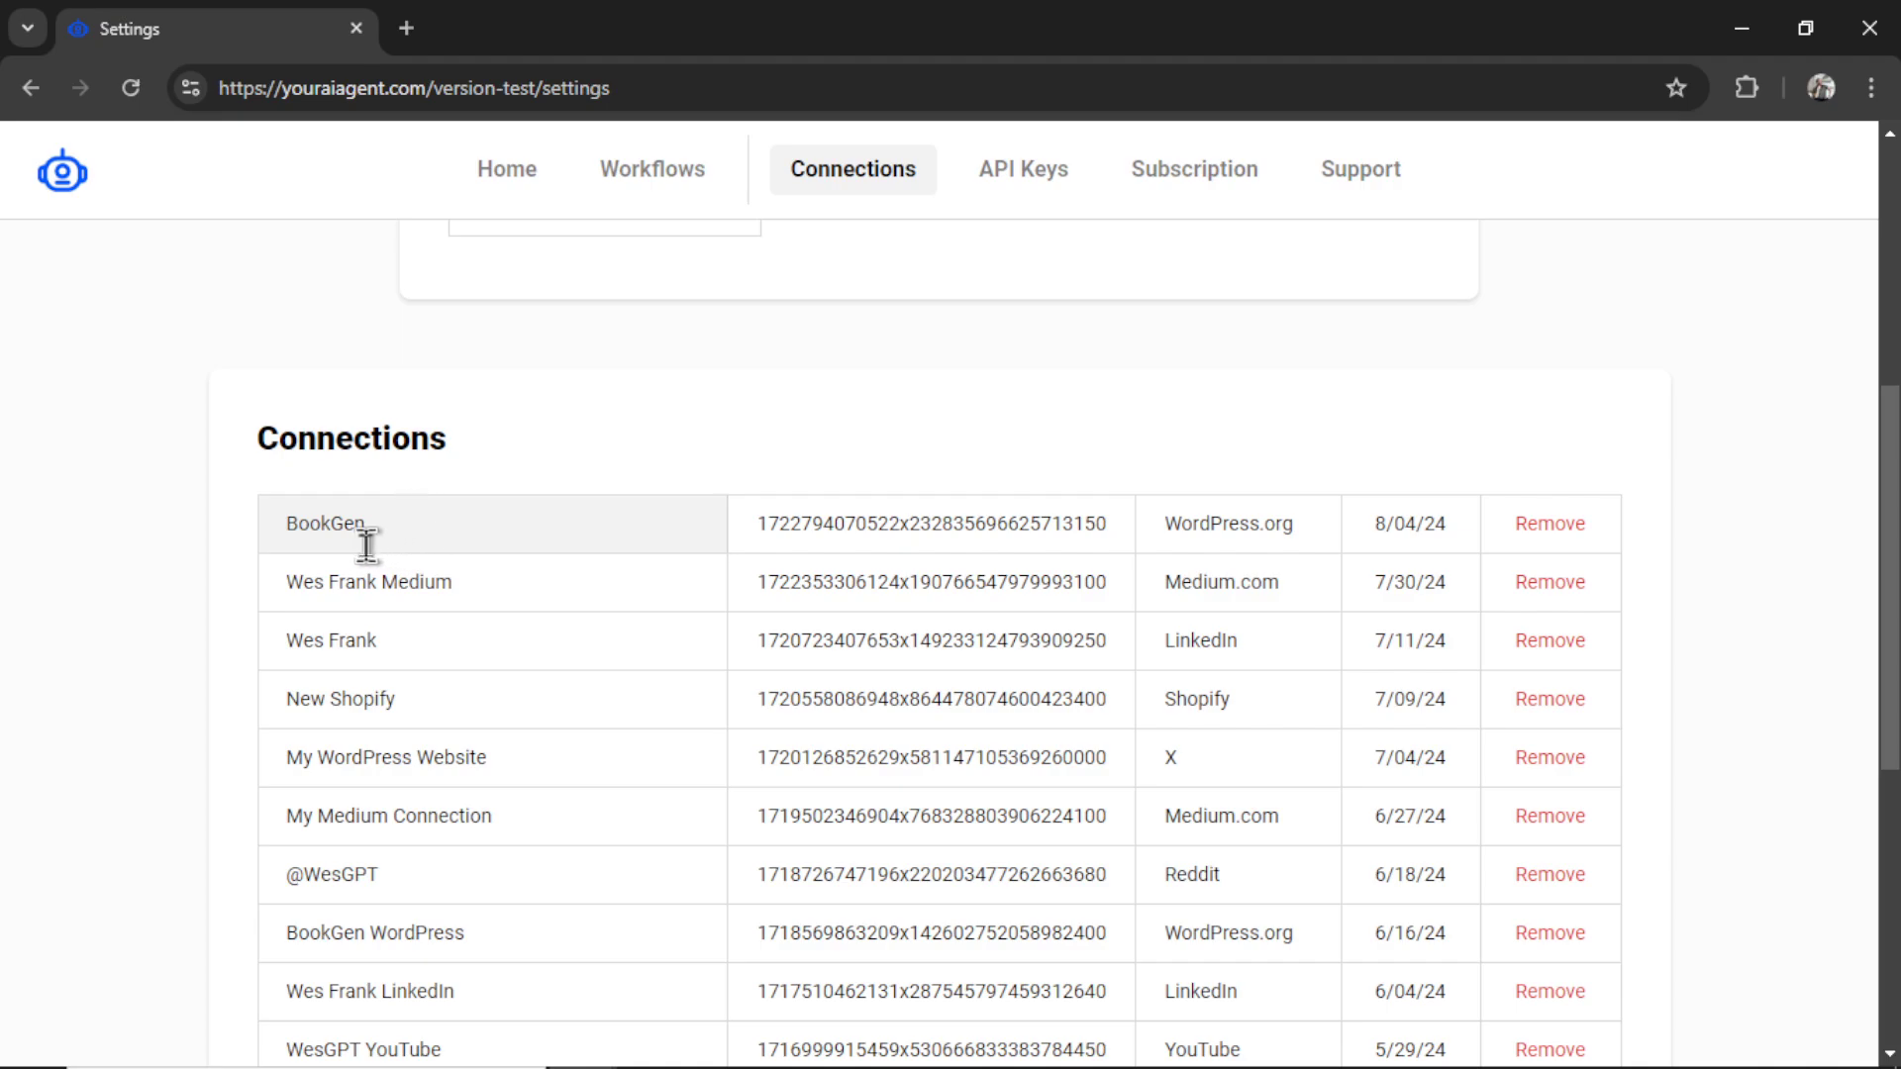
# - Remove a connection, then create and copy a new OpenAI secret key via the API Keys settings
pyautogui.click(533, 532)
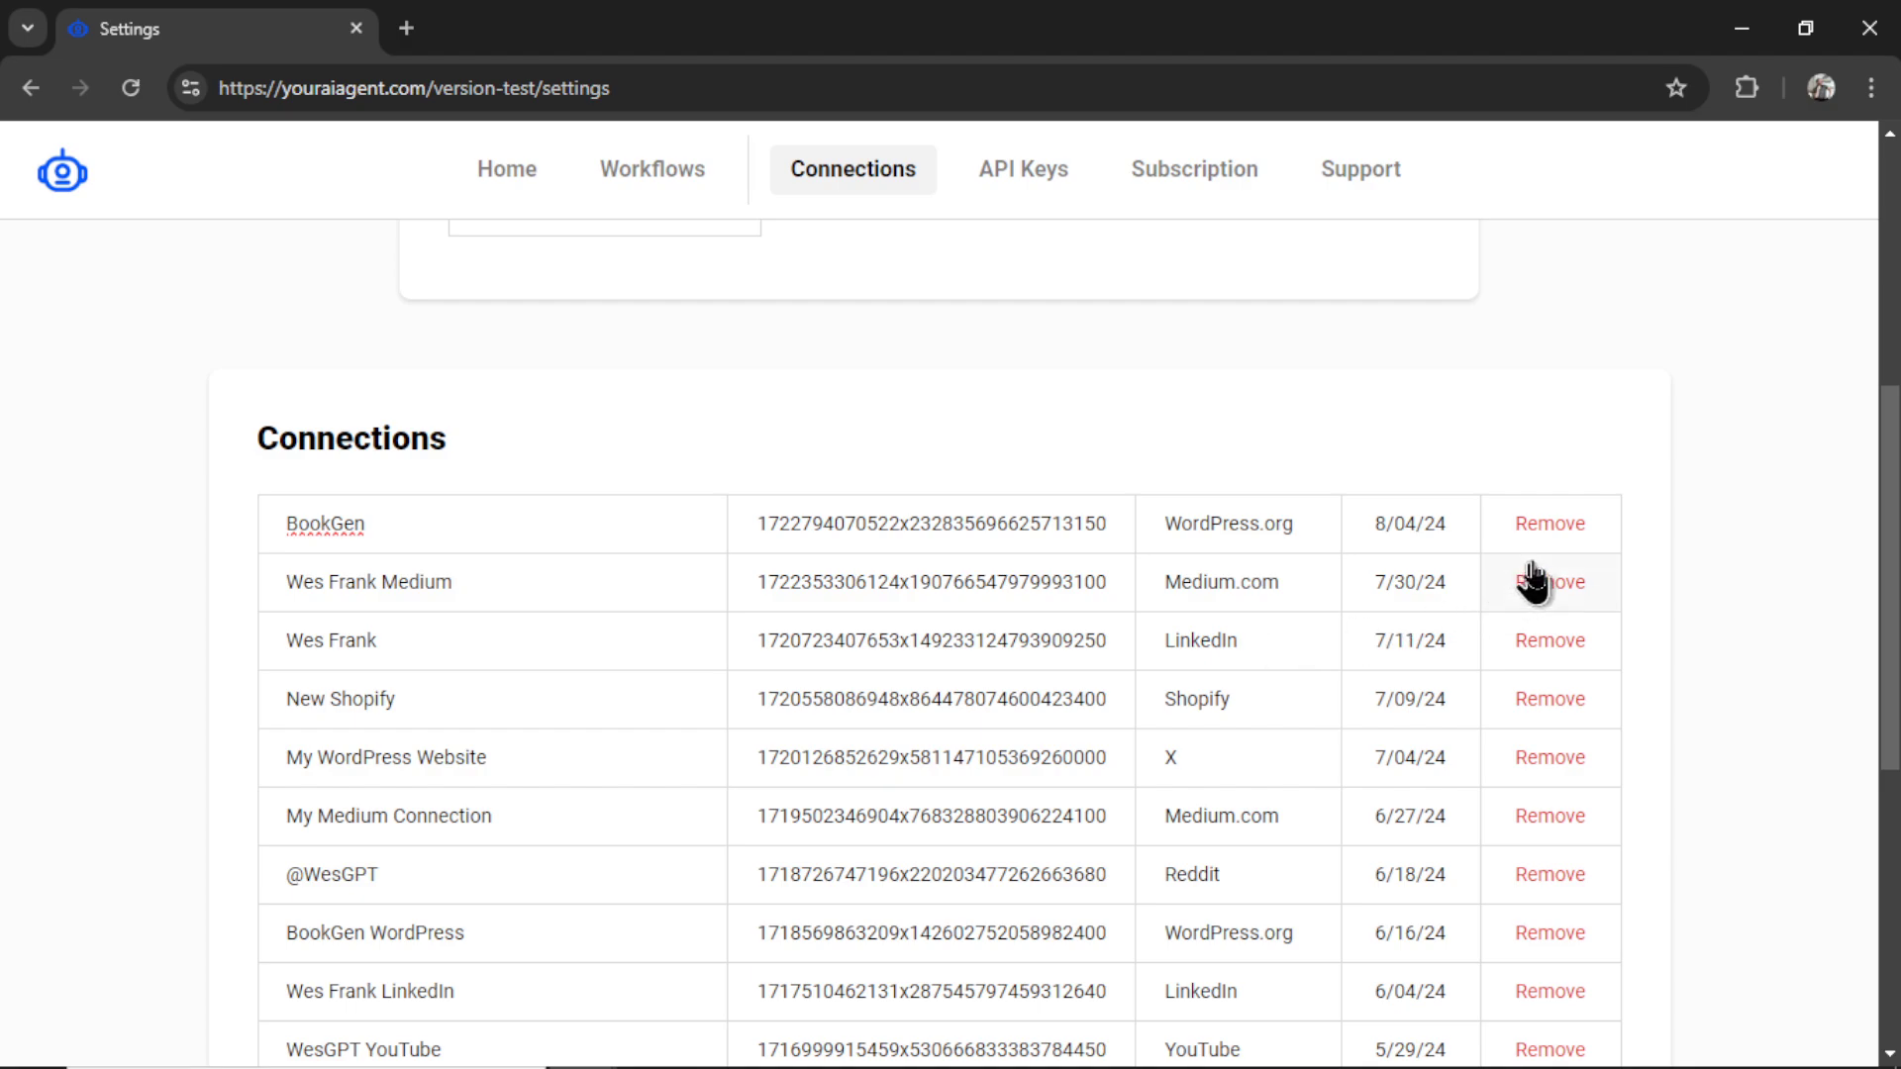
pyautogui.click(1564, 540)
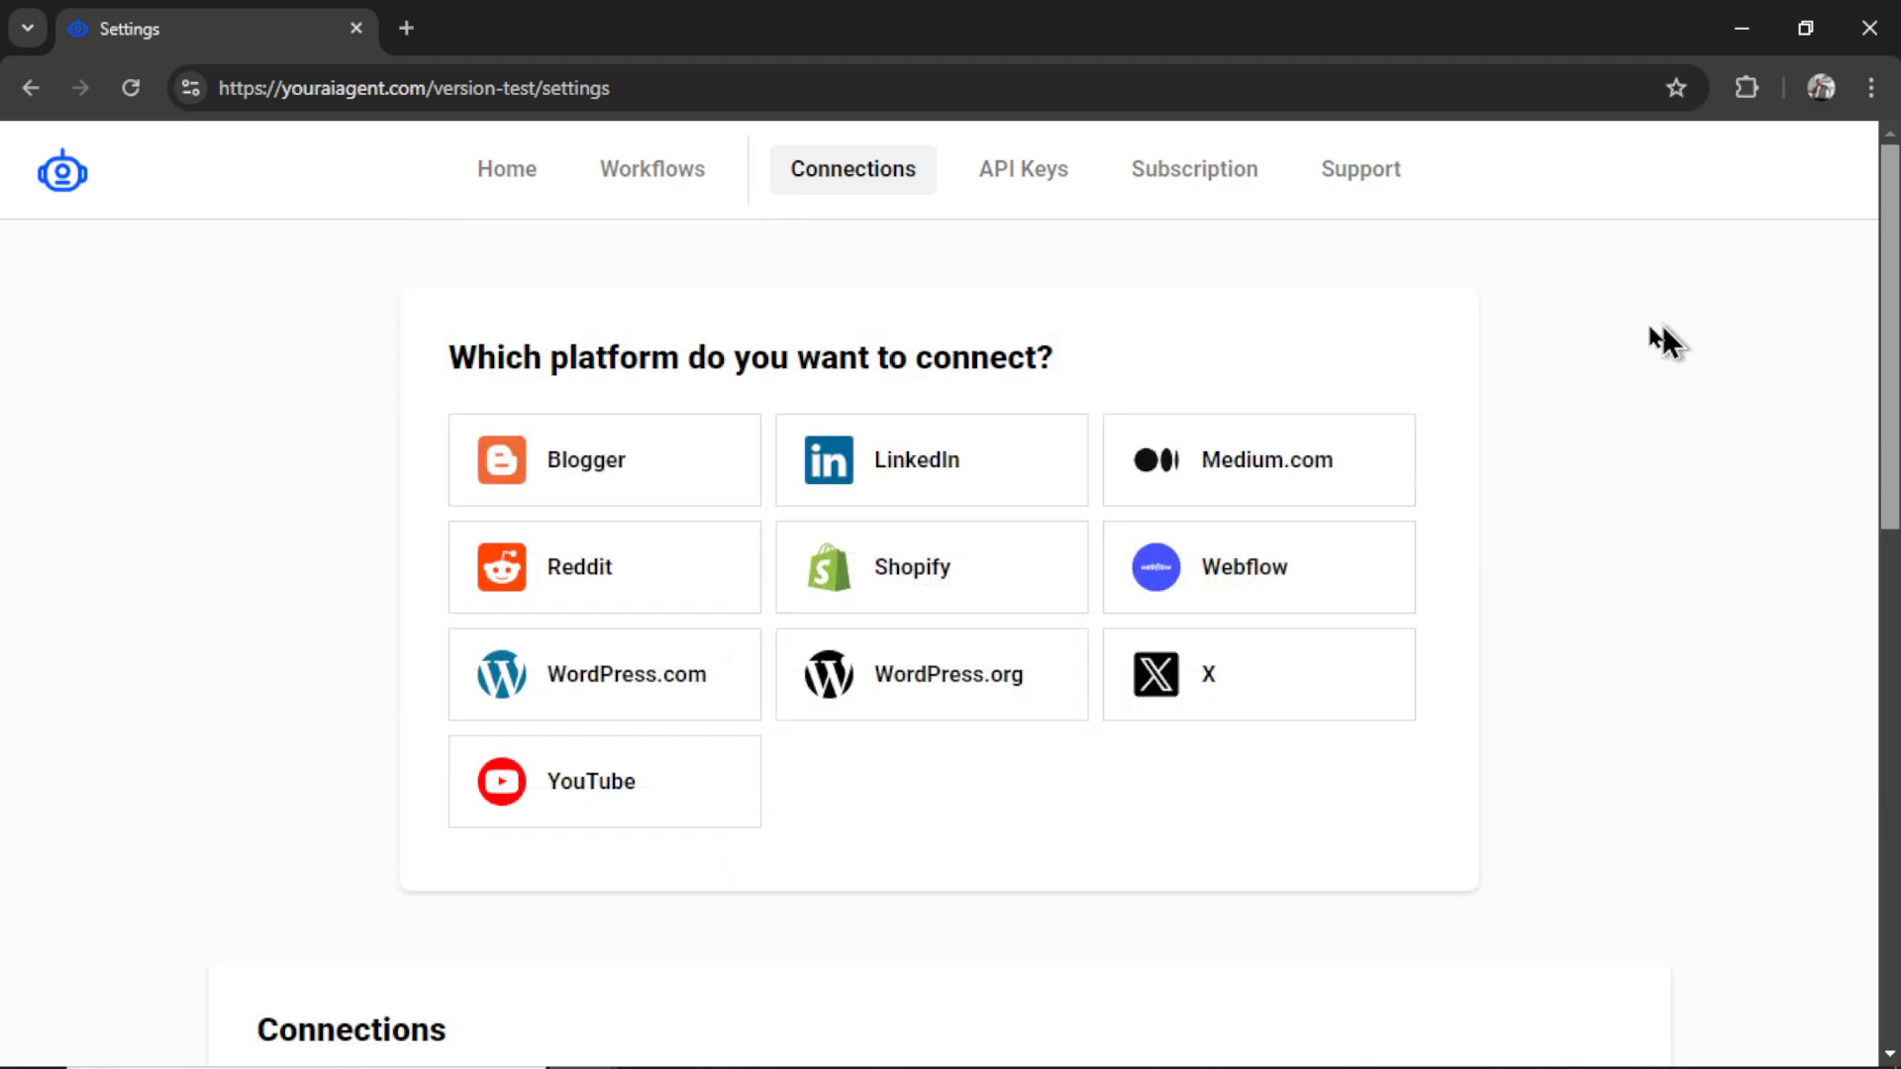
pyautogui.click(1044, 194)
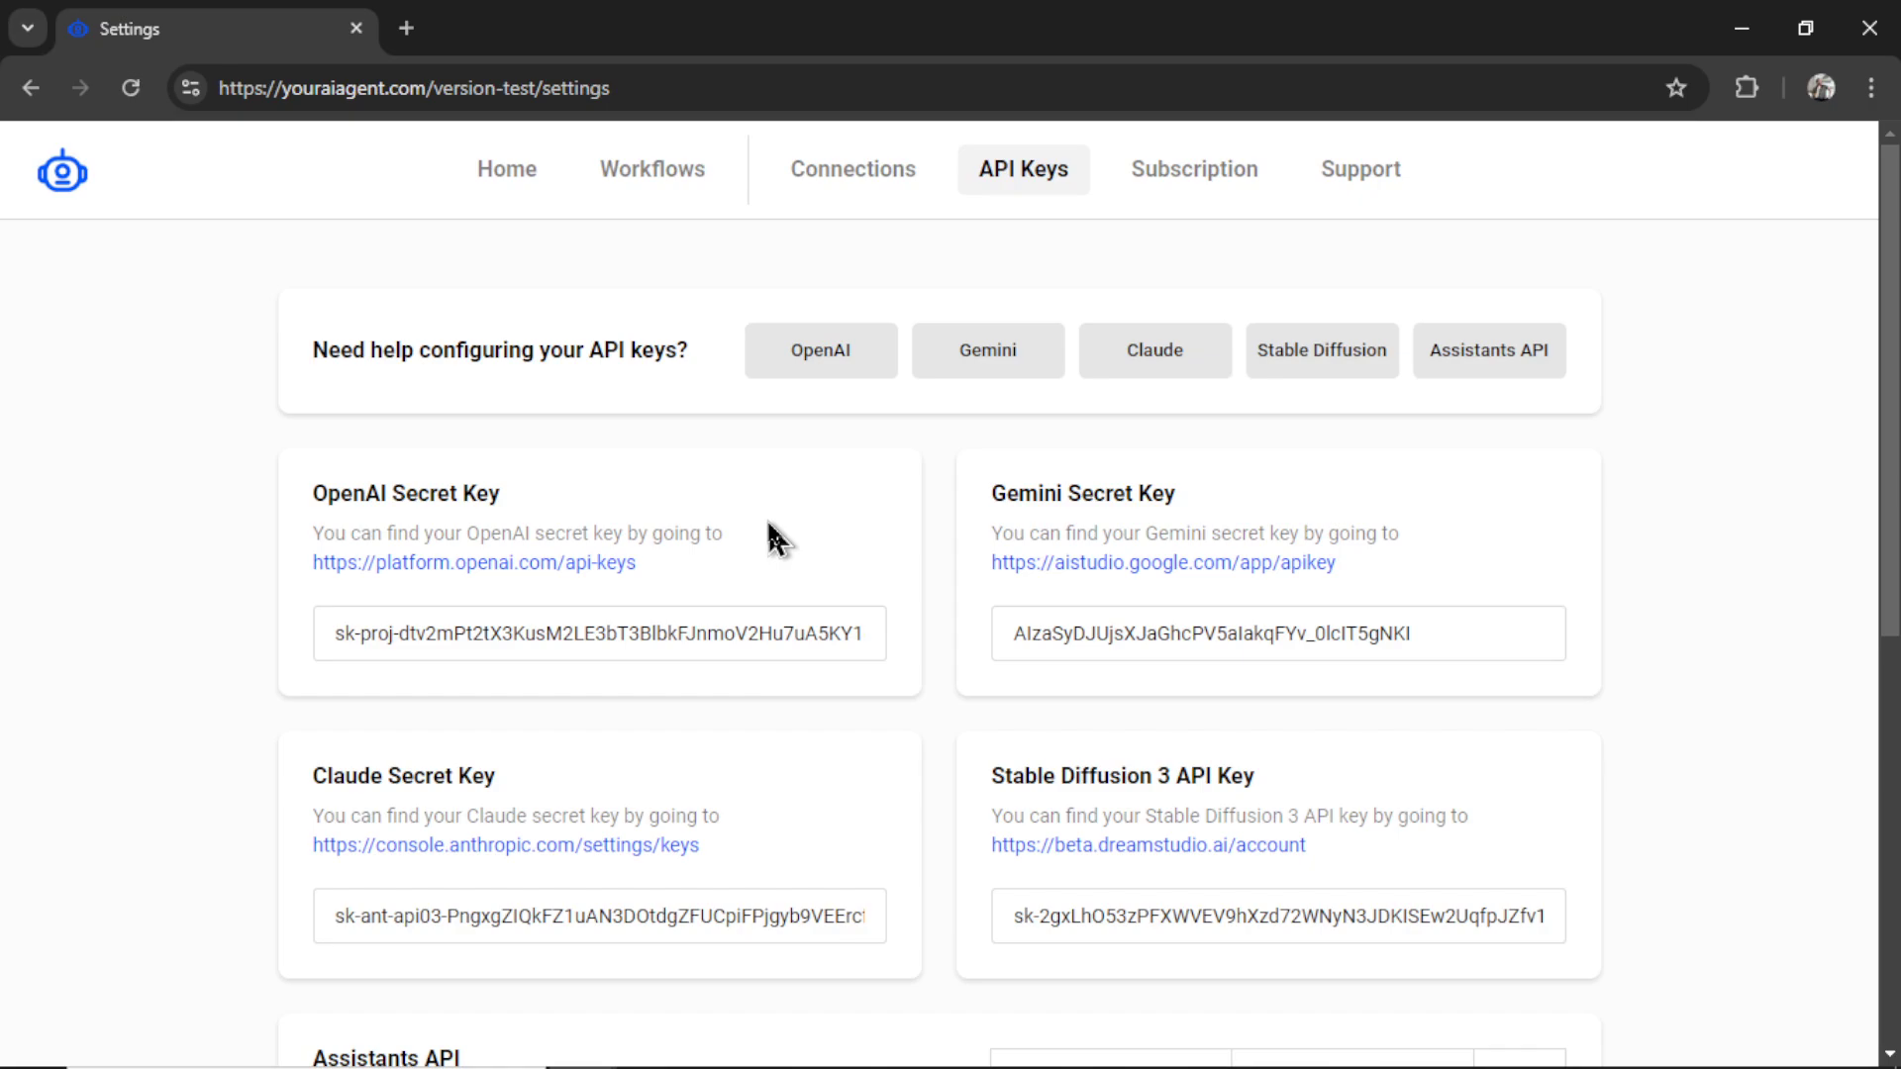
pyautogui.click(543, 578)
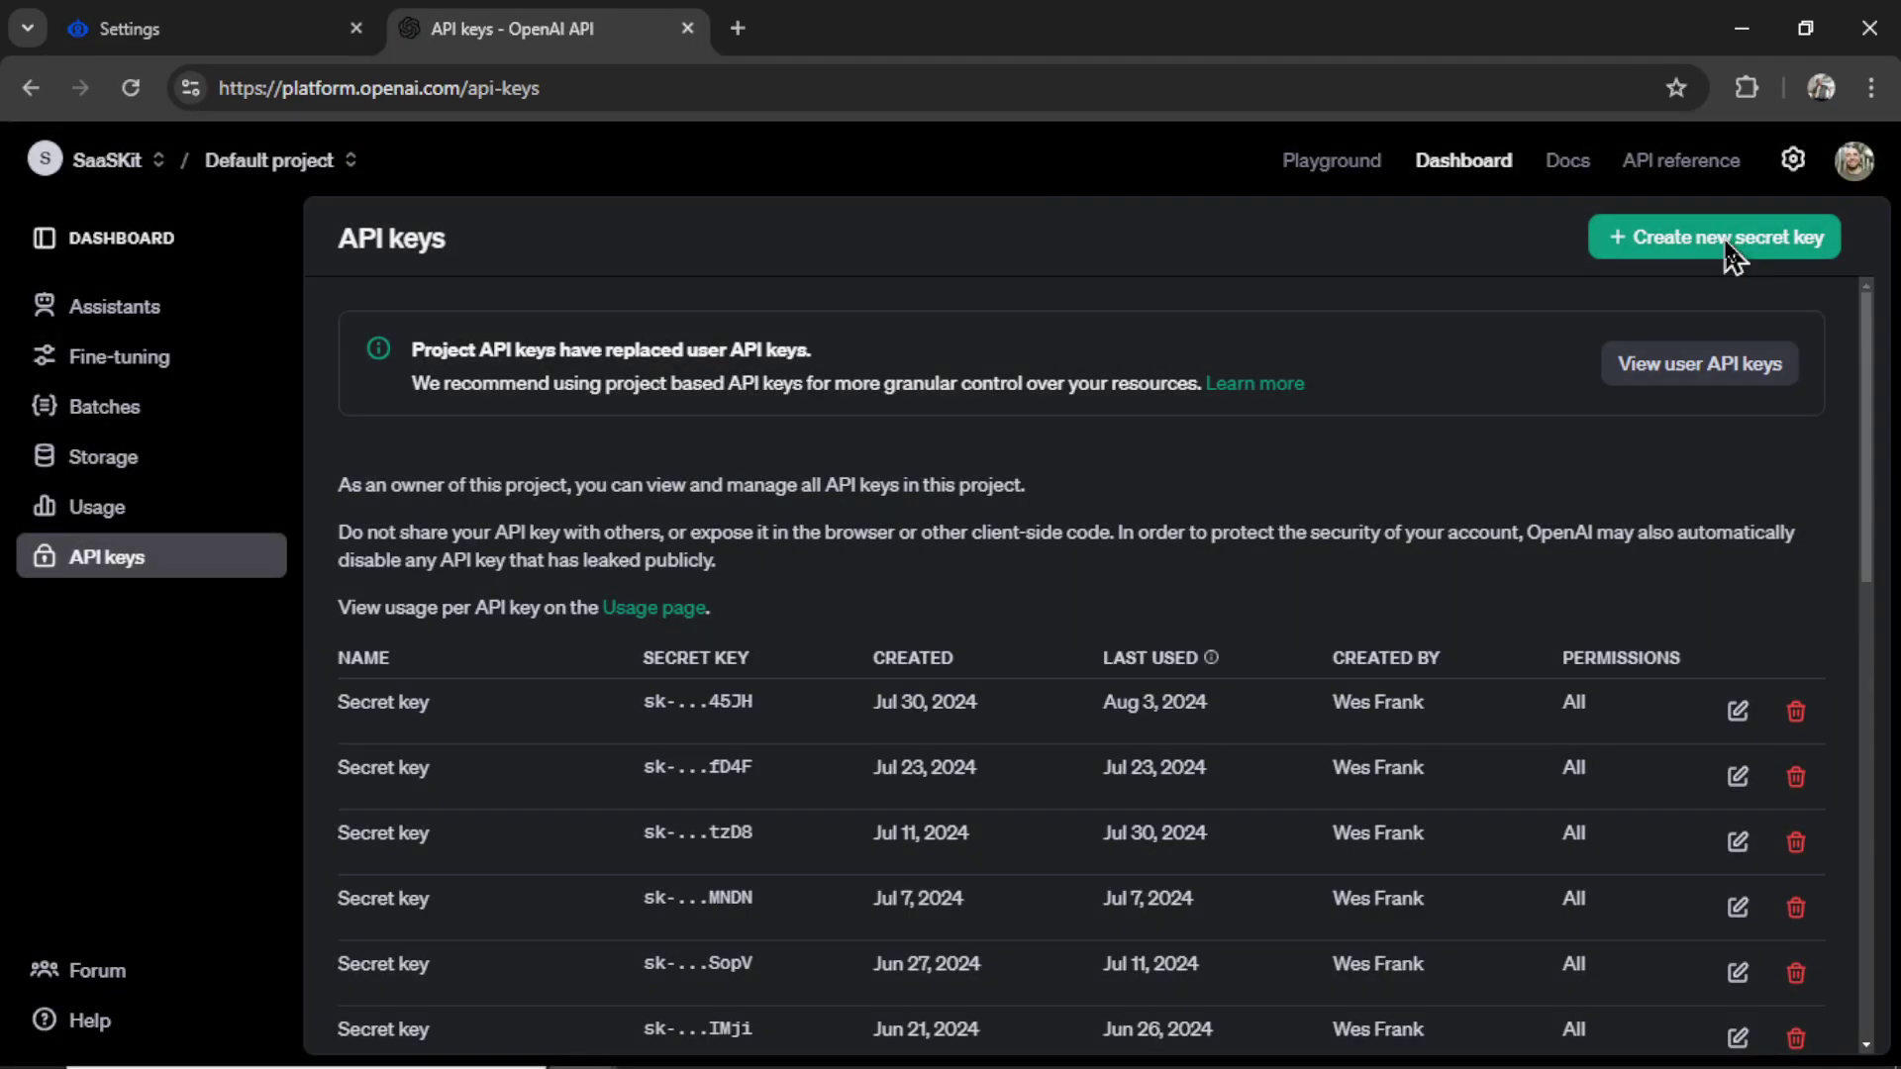
pyautogui.click(1731, 252)
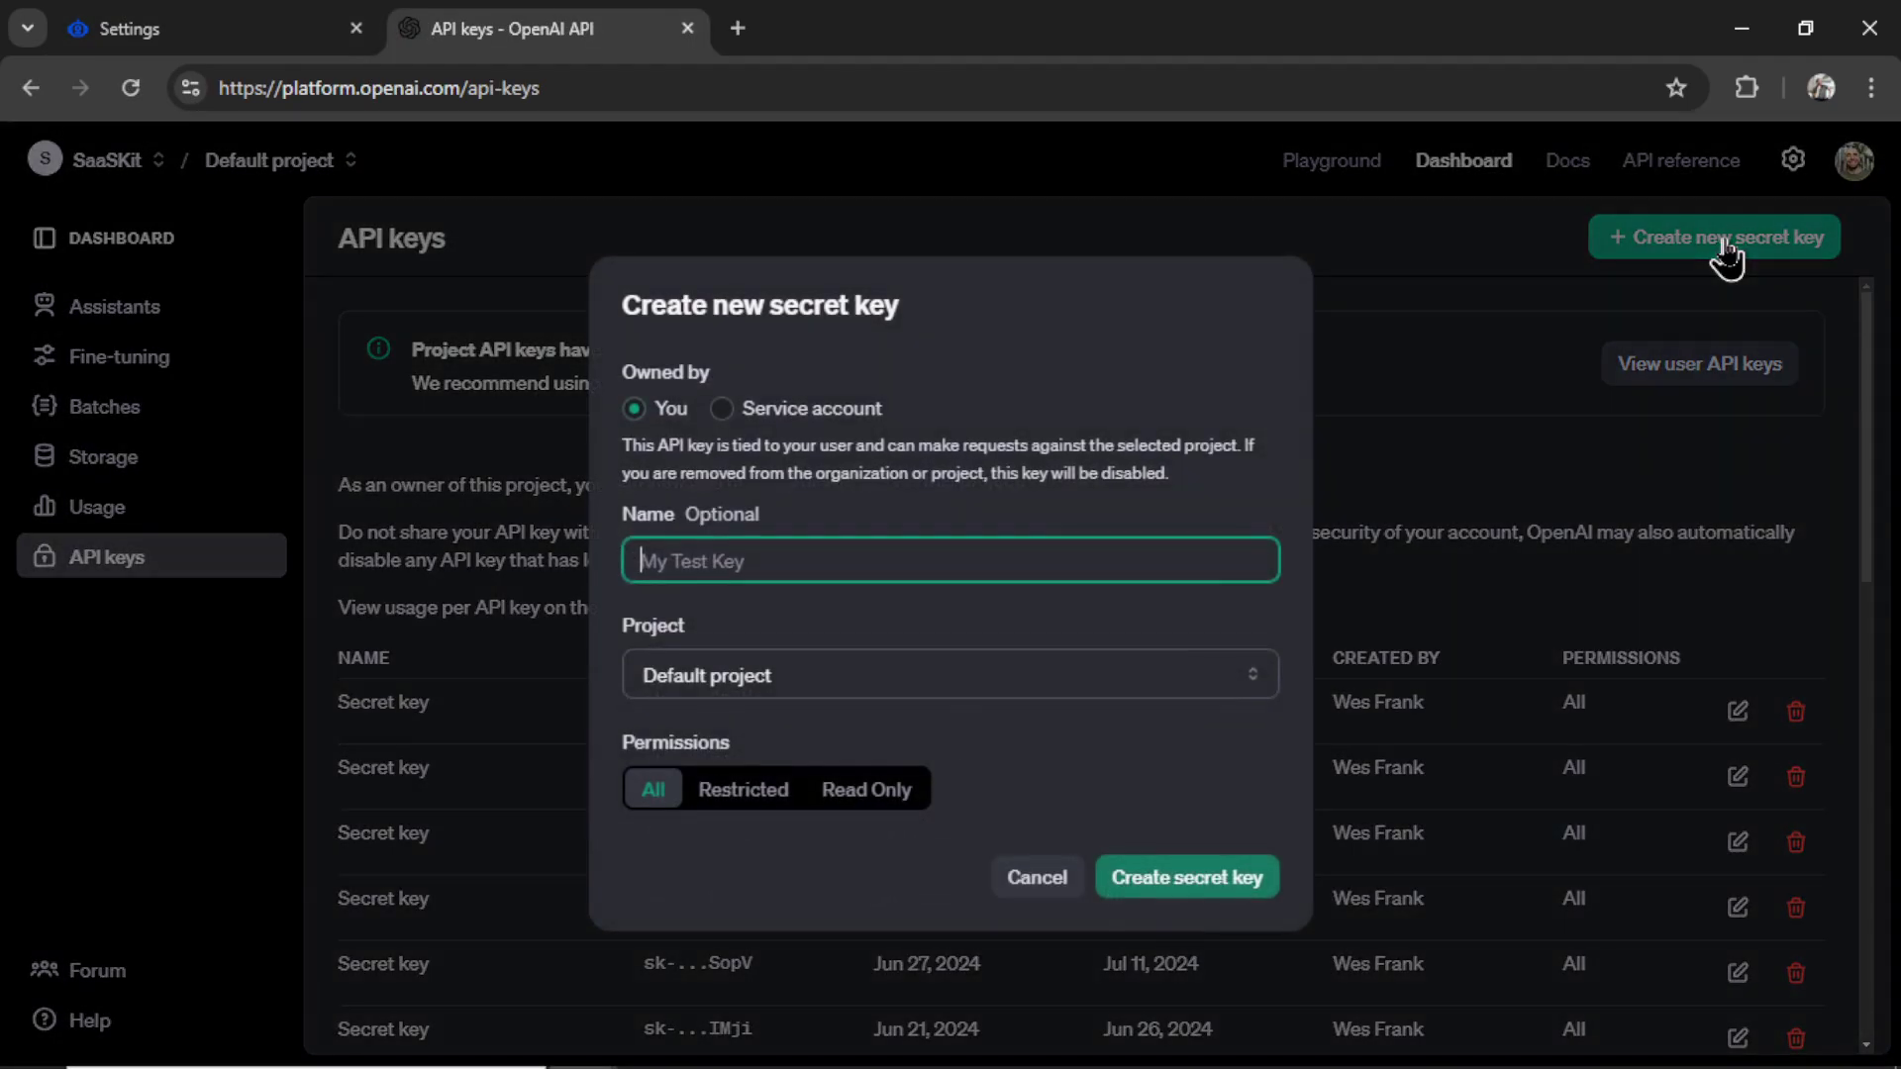
pyautogui.click(1188, 891)
pyautogui.click(1199, 594)
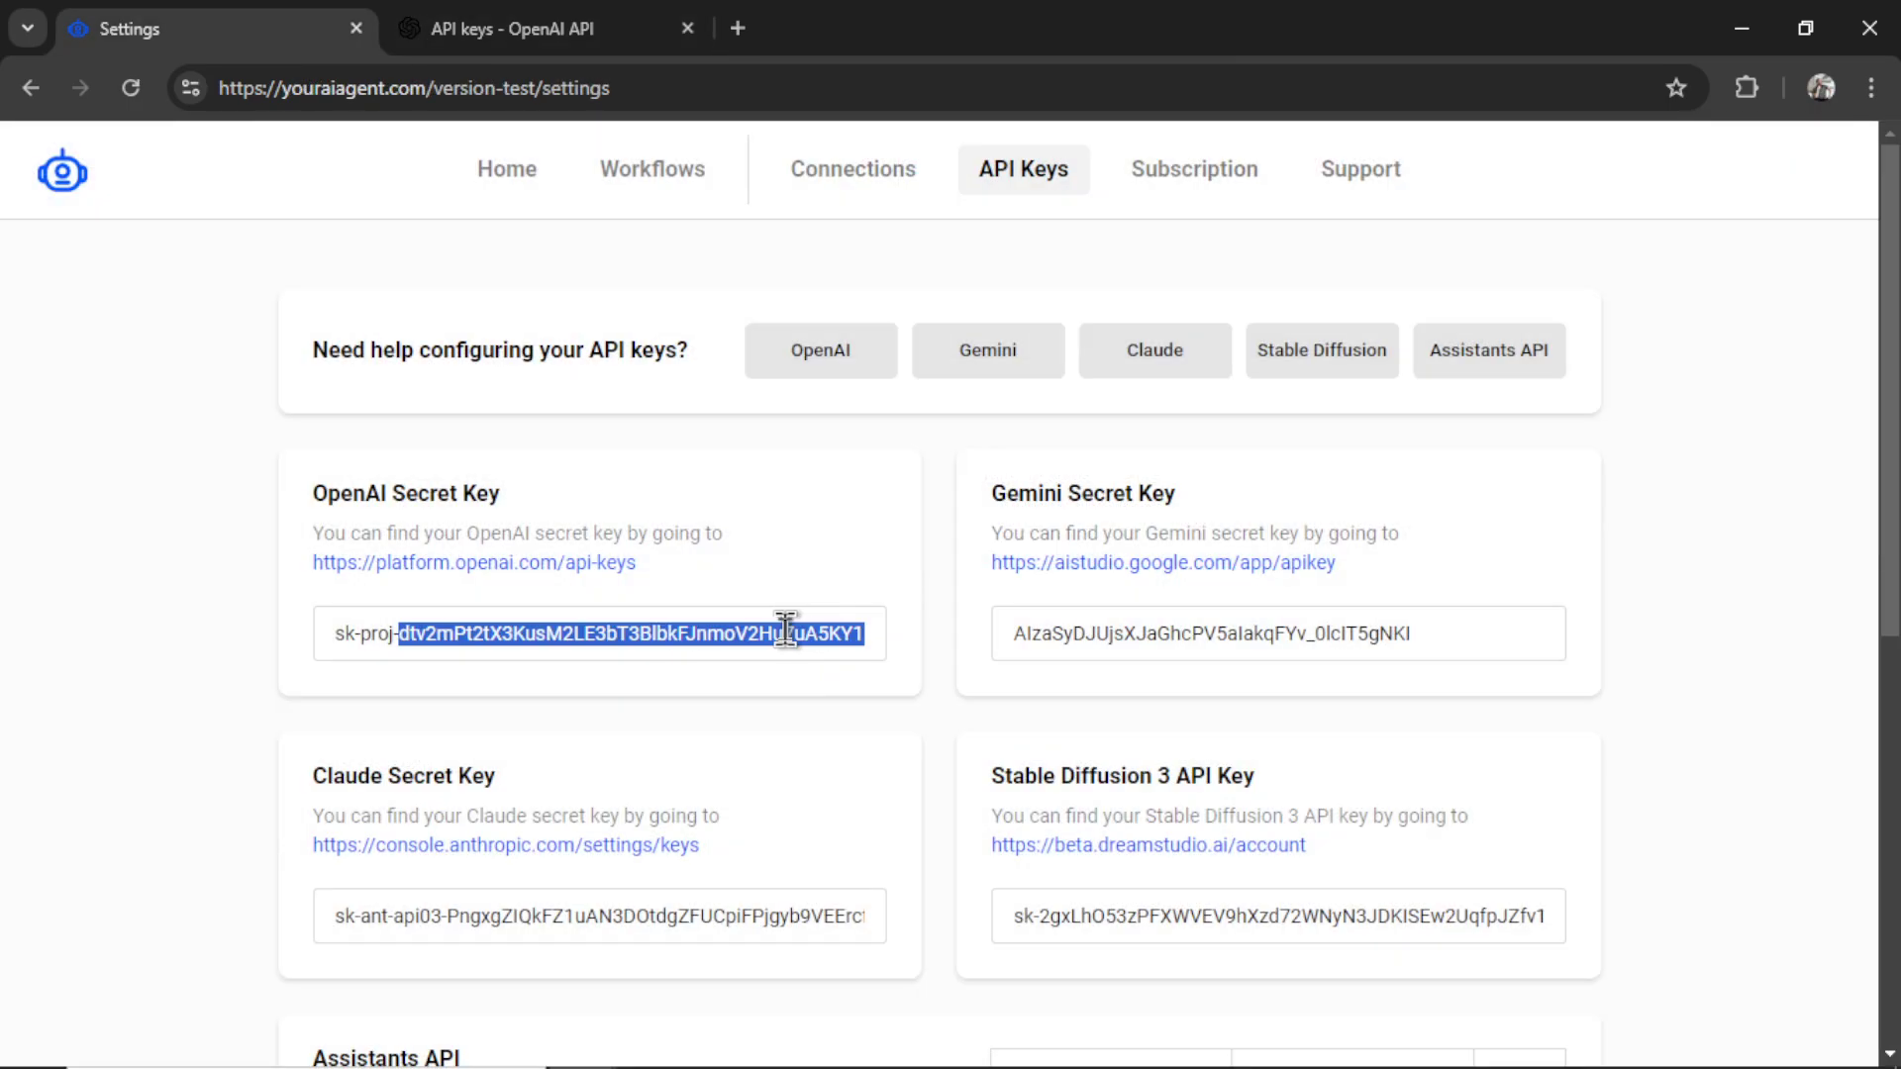
# - Replace the old OpenAI Secret Key with the newly copied key
pyautogui.tripleClick(787, 634)
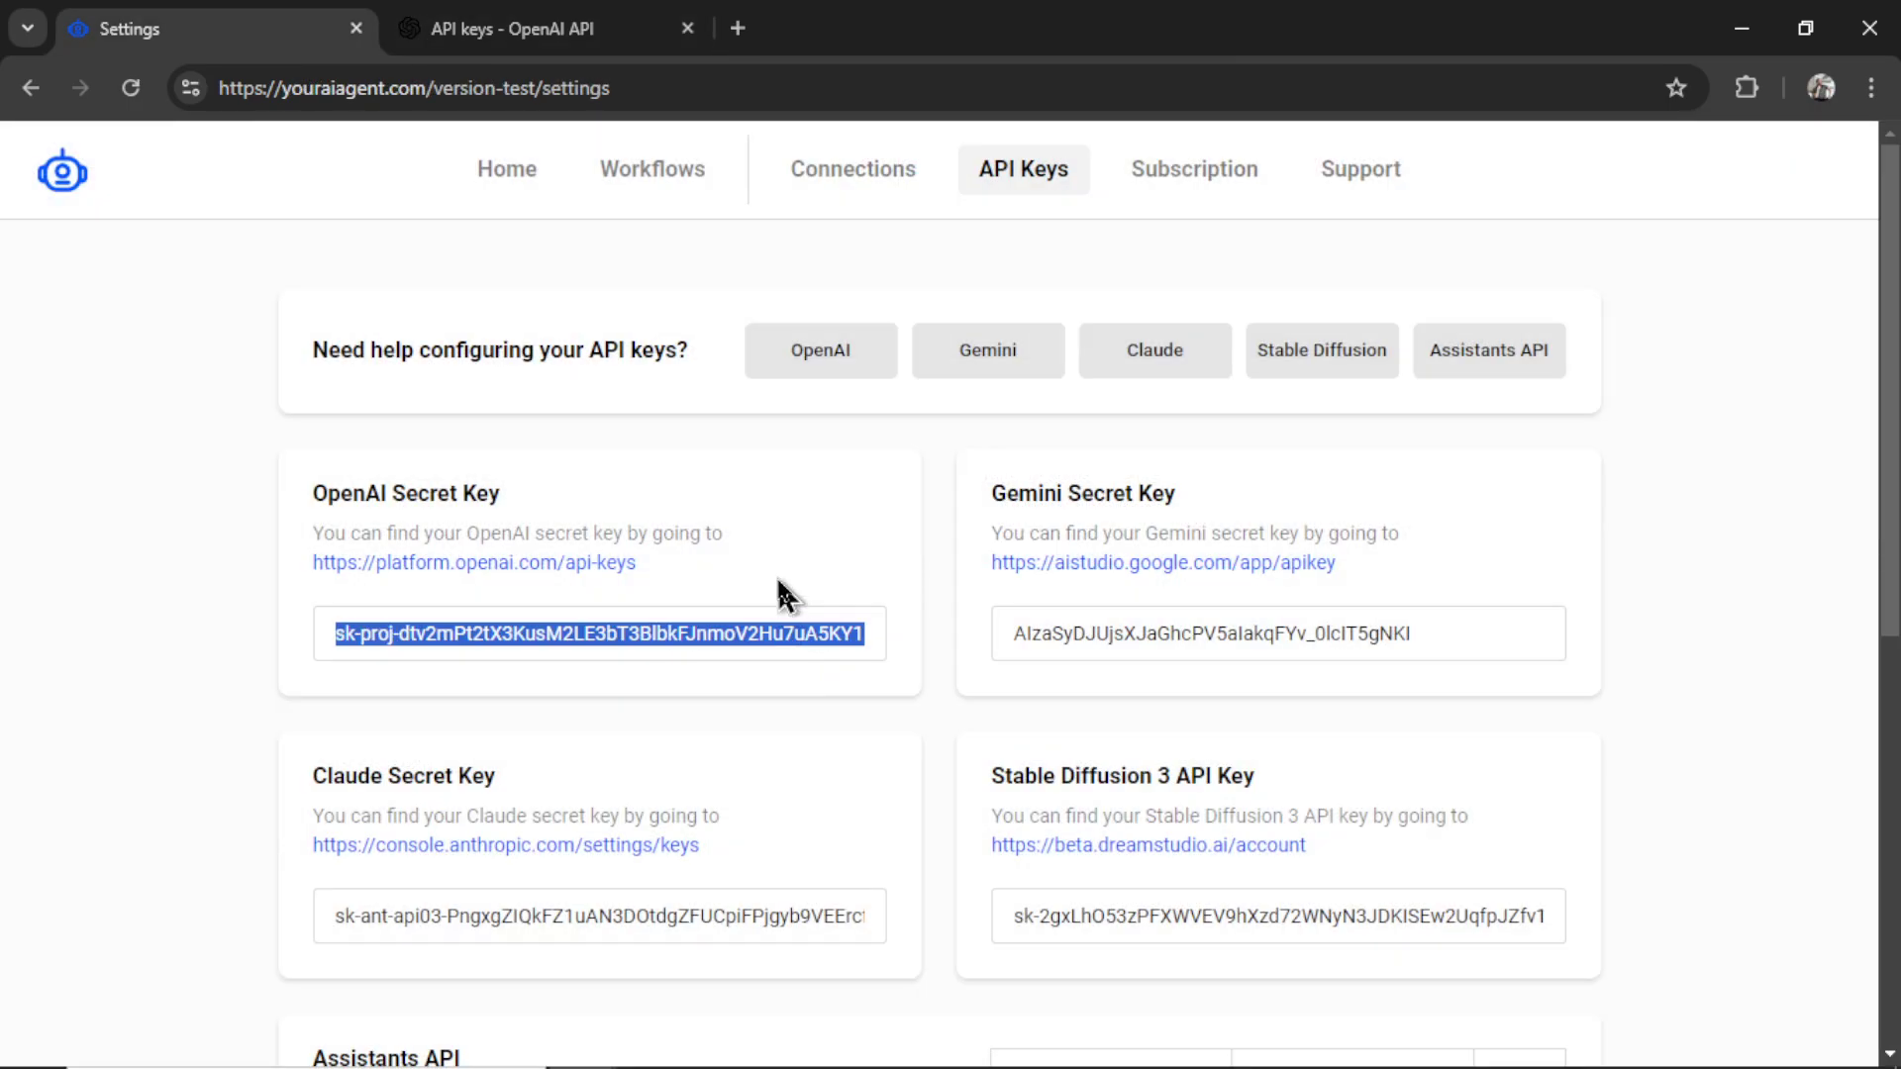
pyautogui.hotkey('ctrl', 'v')
pyautogui.scroll(-2, 782, 594)
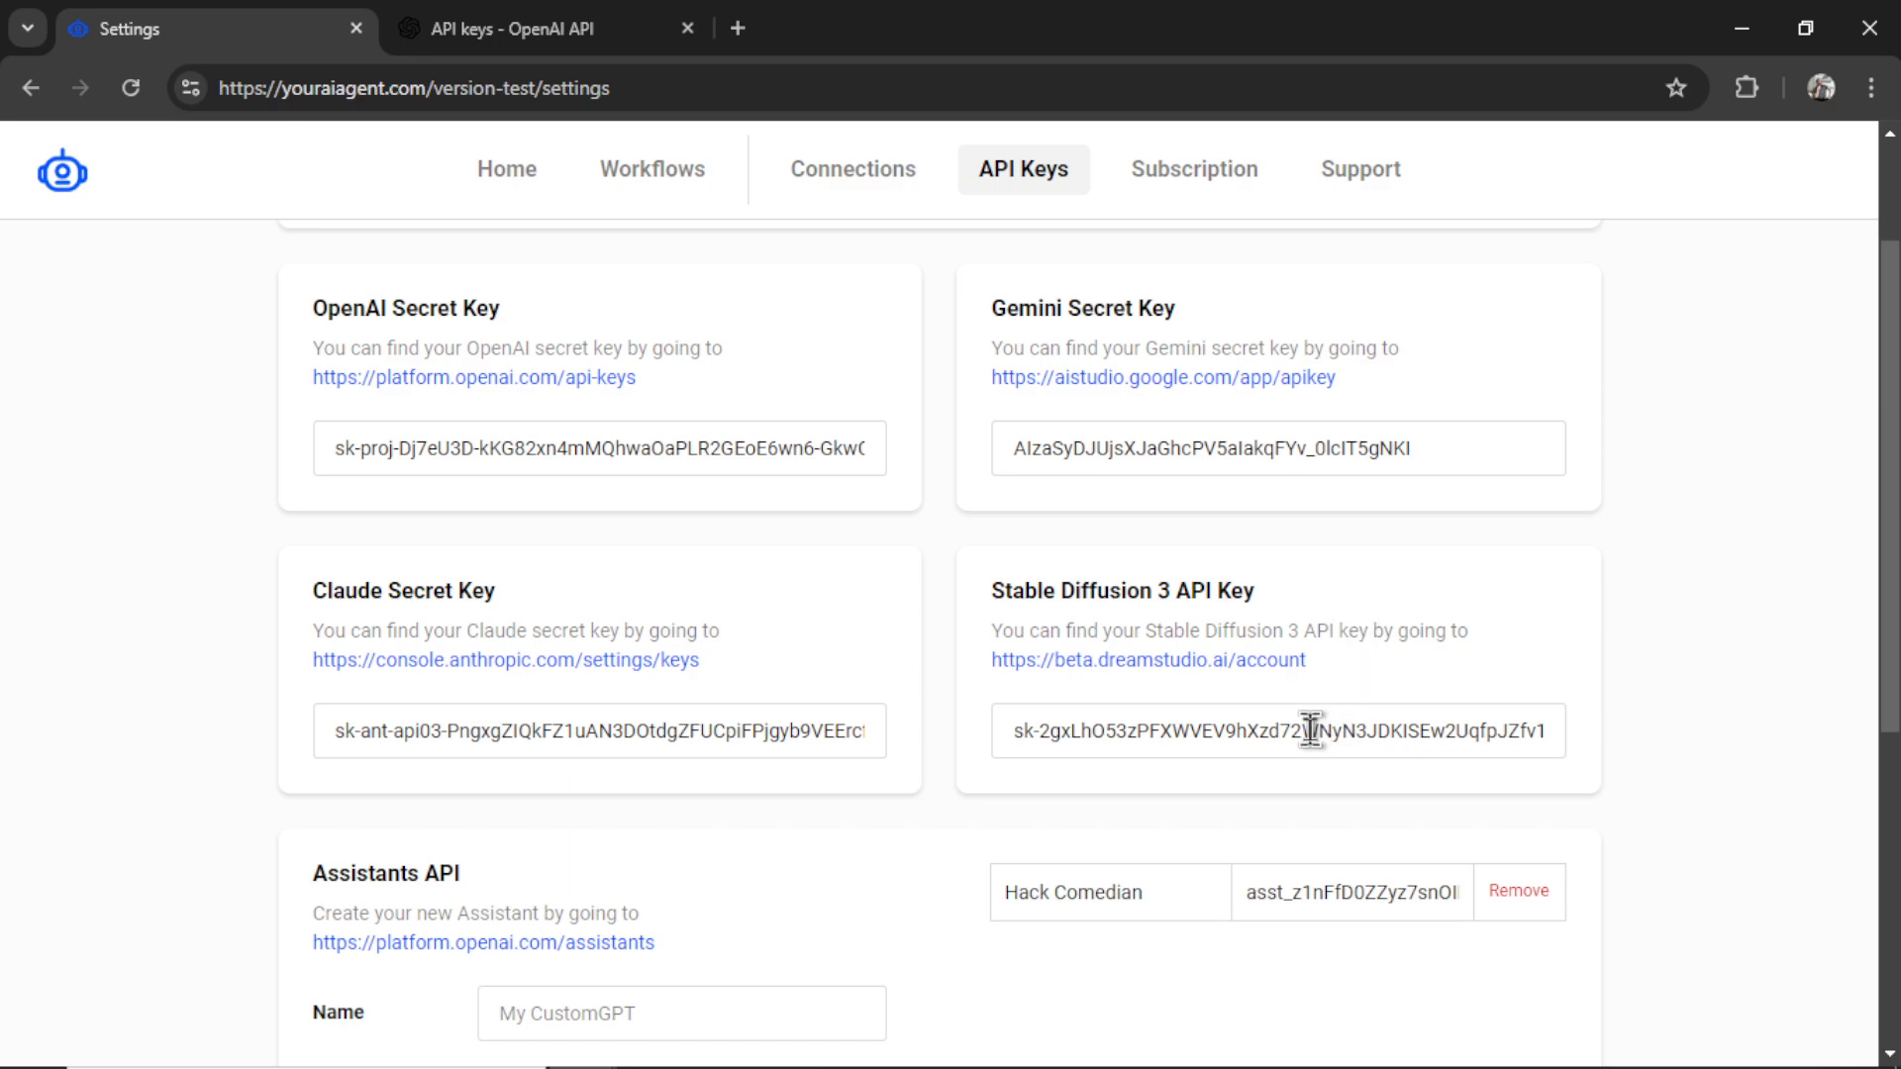
# - Create a new DreamStudio API key, accepting the terms, and copy it
pyautogui.click(1239, 662)
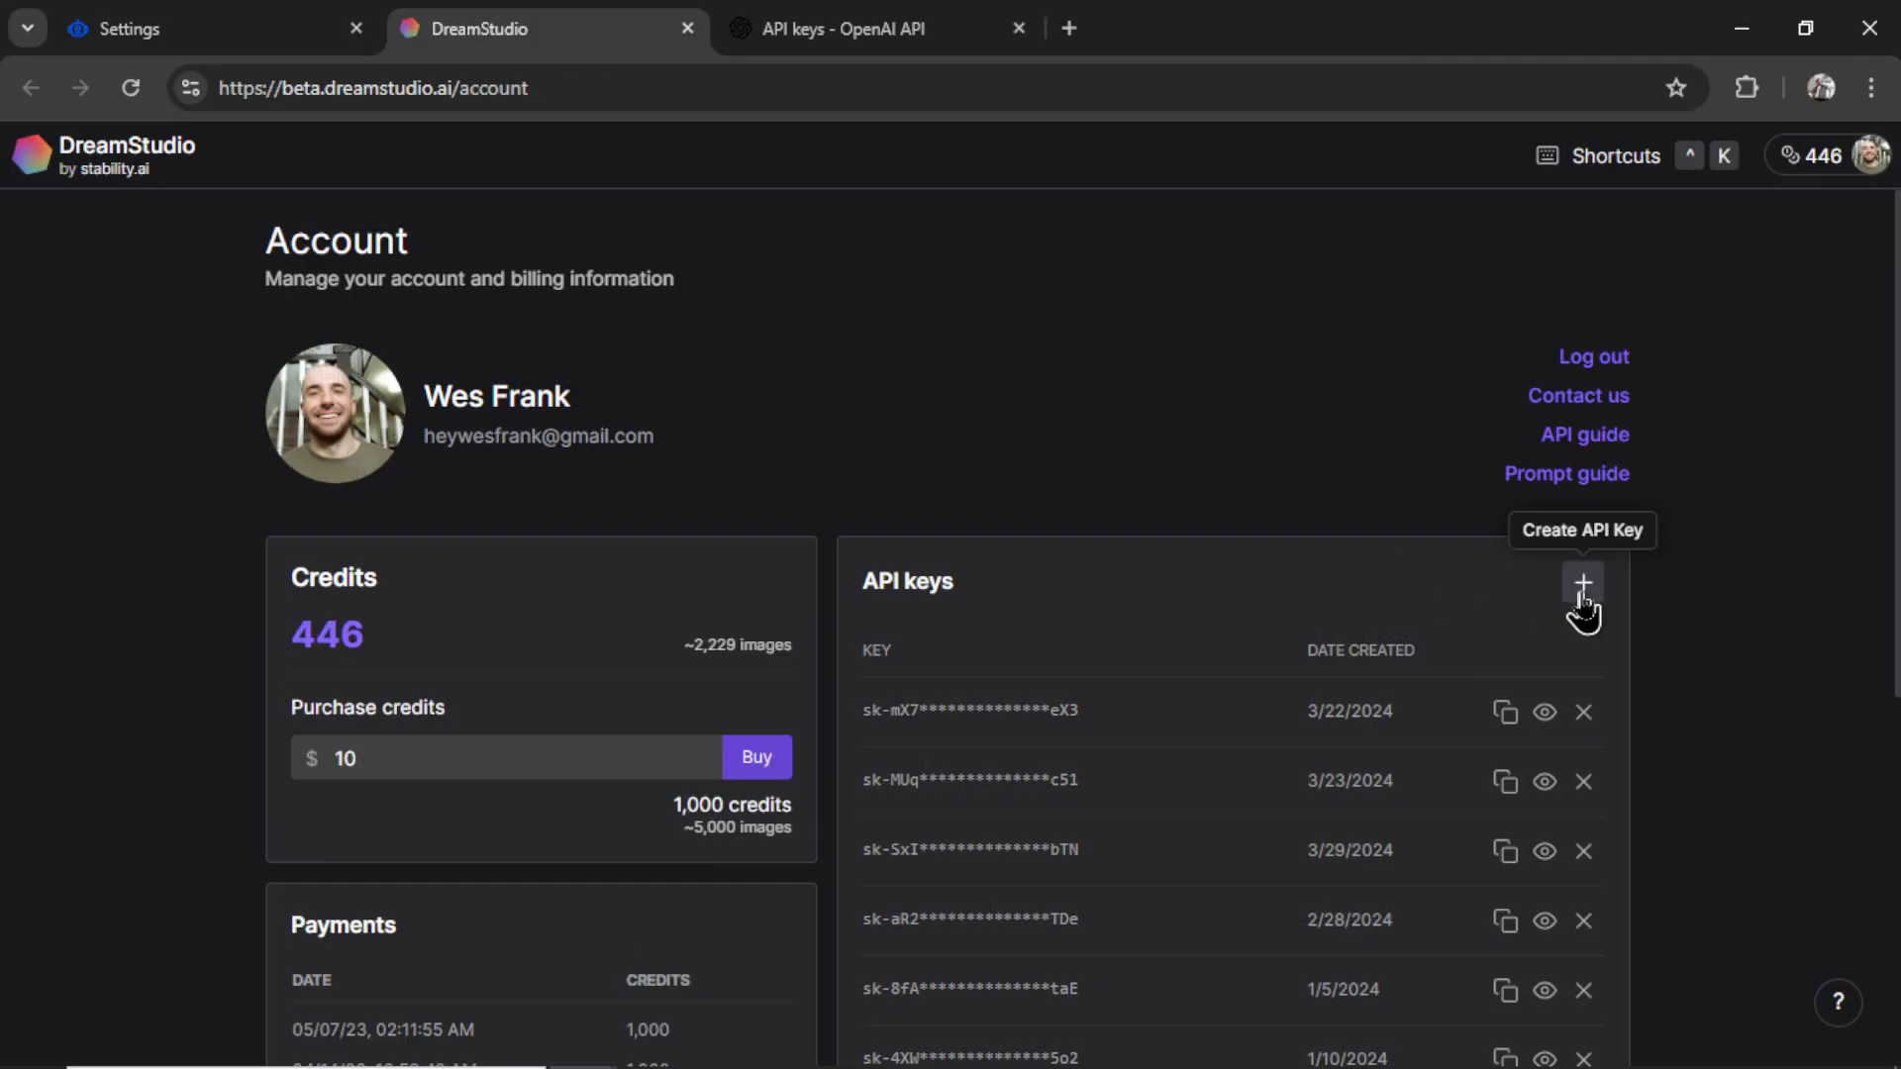
pyautogui.click(1582, 584)
pyautogui.click(1139, 665)
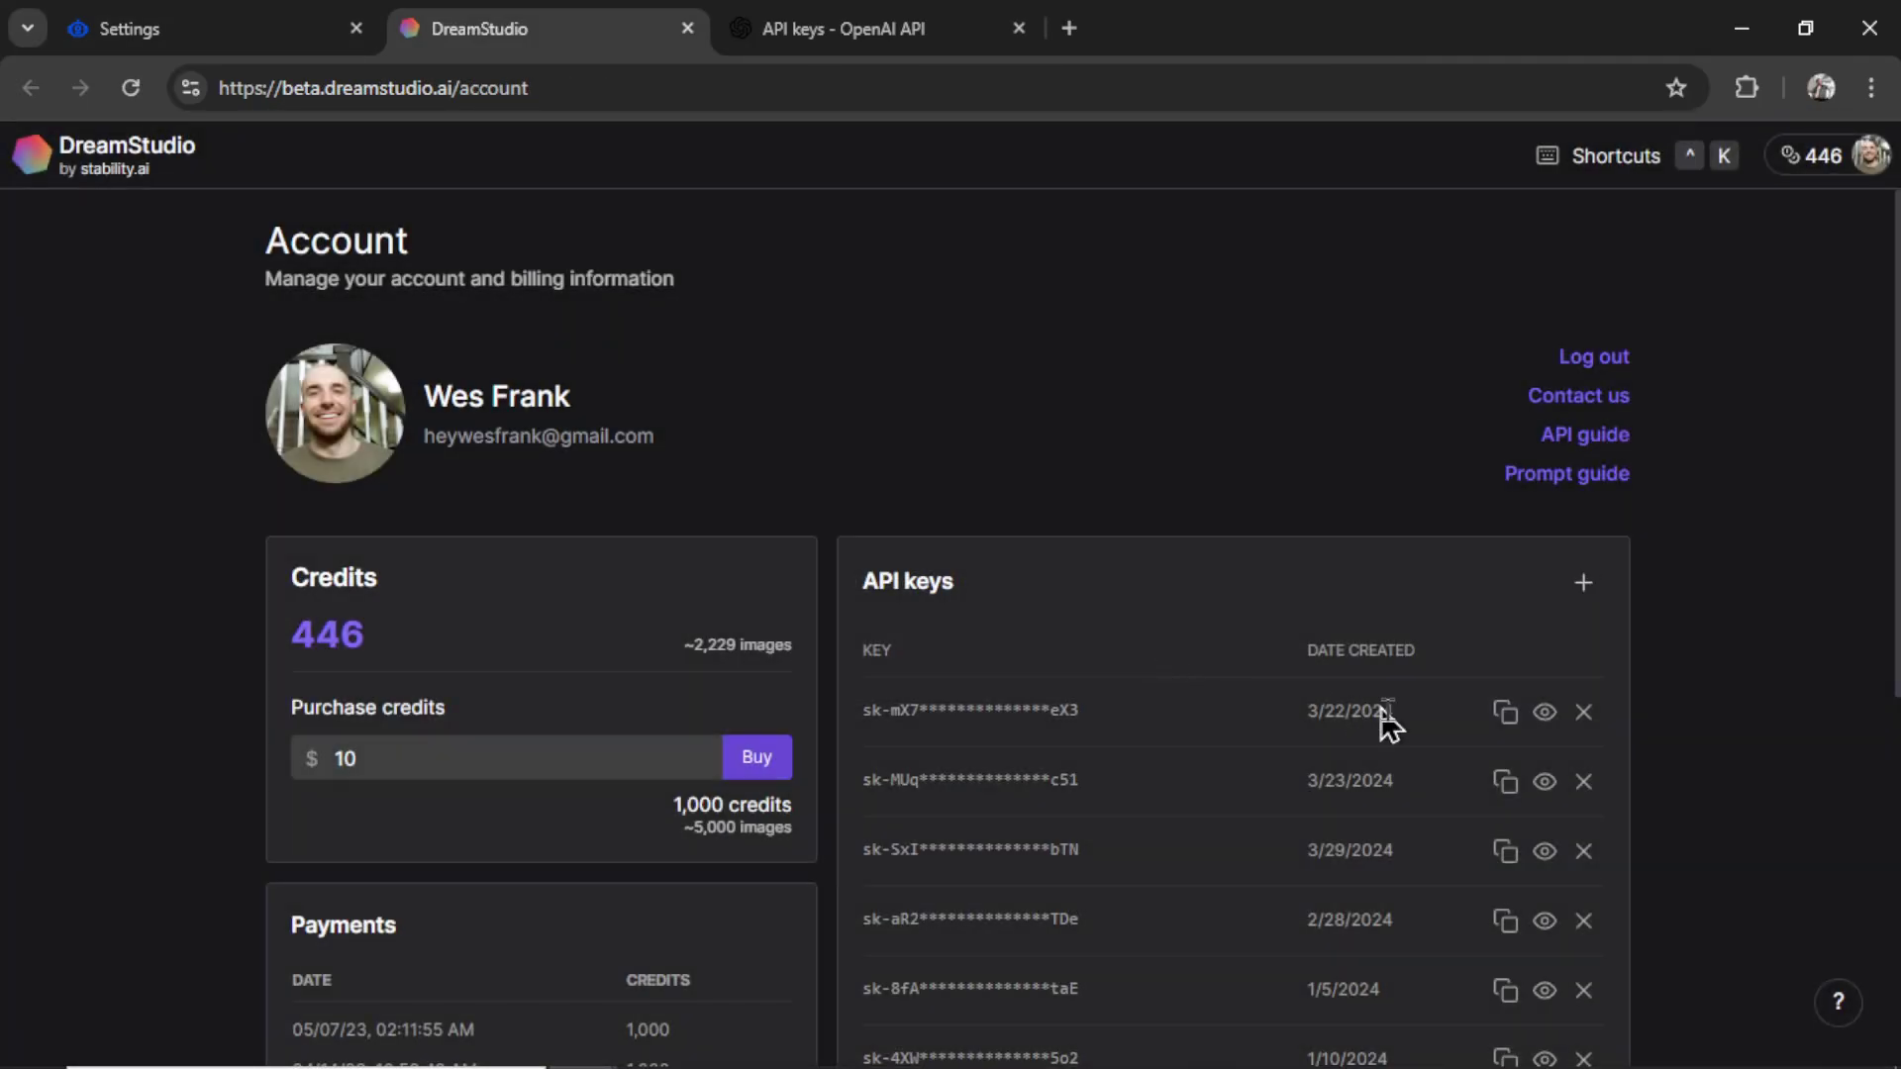
pyautogui.scroll(-5, 1465, 723)
pyautogui.click(1505, 705)
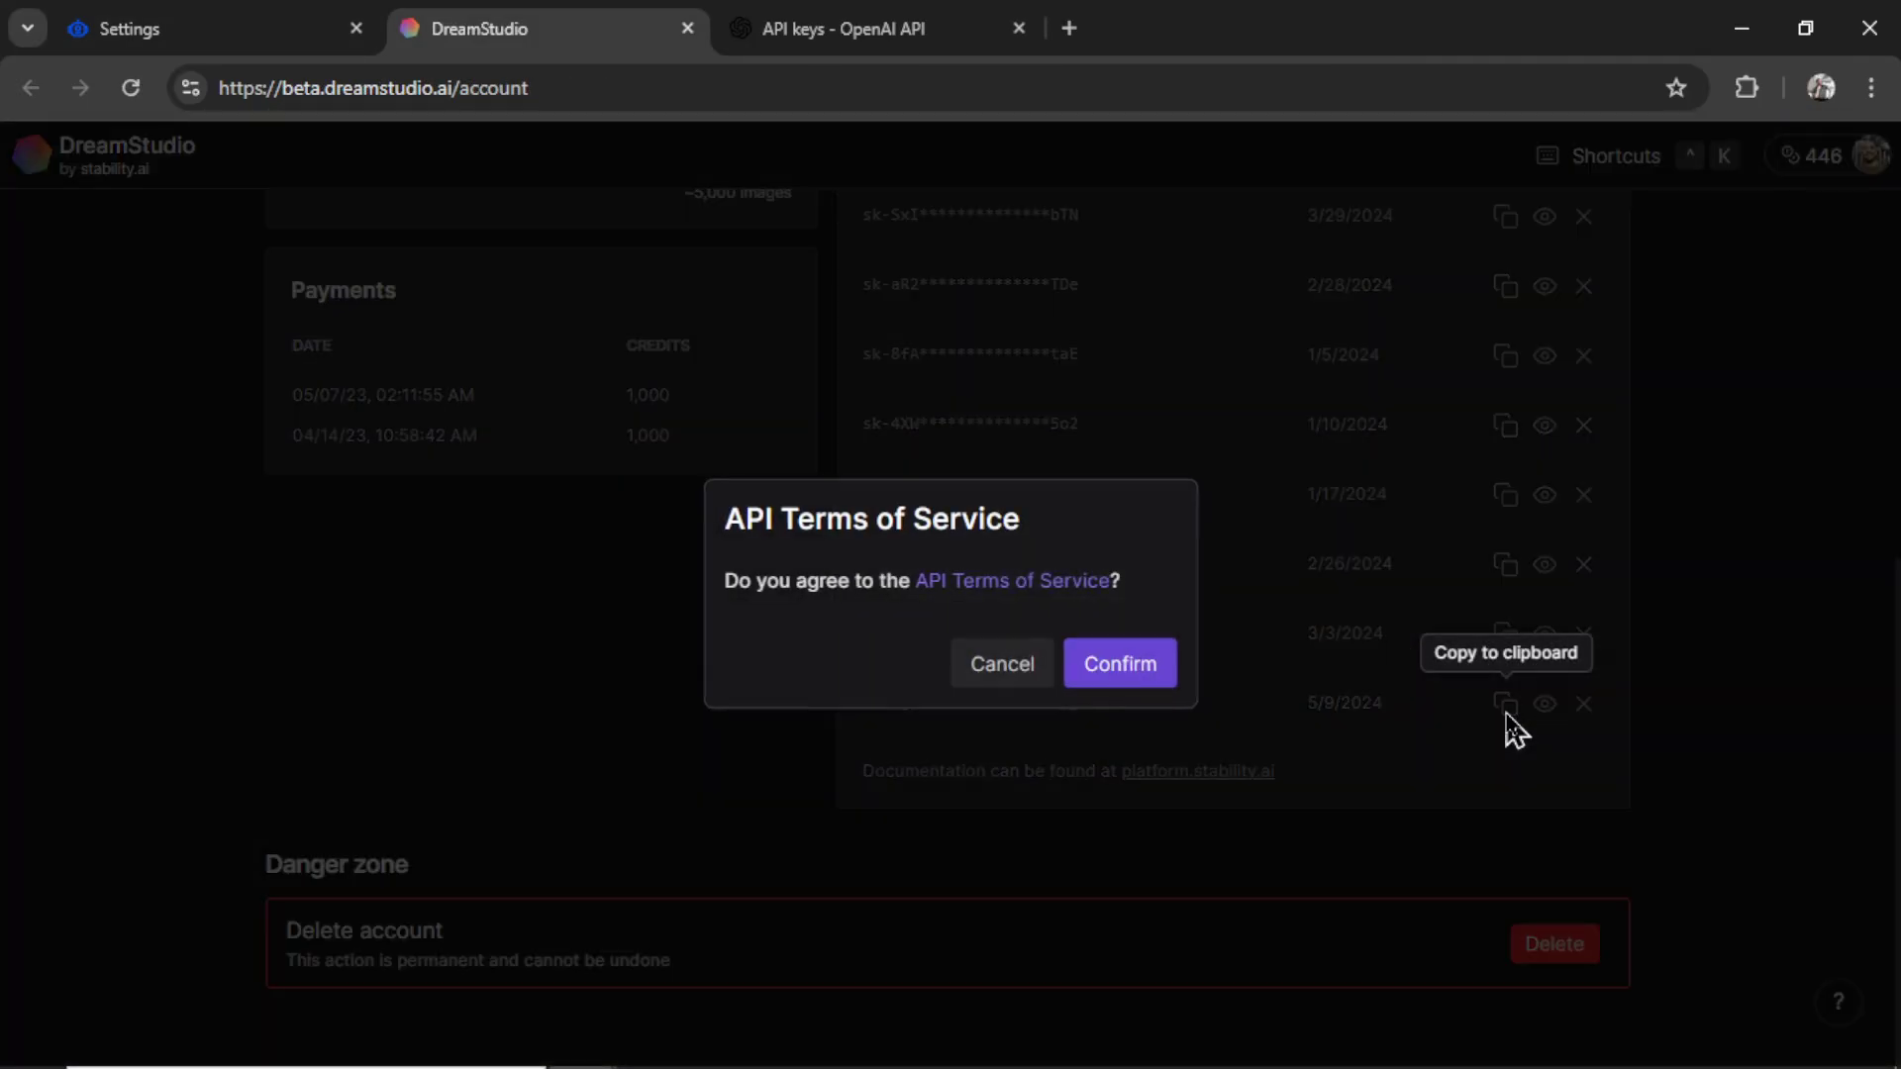
pyautogui.click(1118, 662)
# - Paste the DreamStudio key into the Stable Diffusion 3 field, then return to the OpenAI keys page
pyautogui.hotkey('ctrl', 'shift', 'Tab')
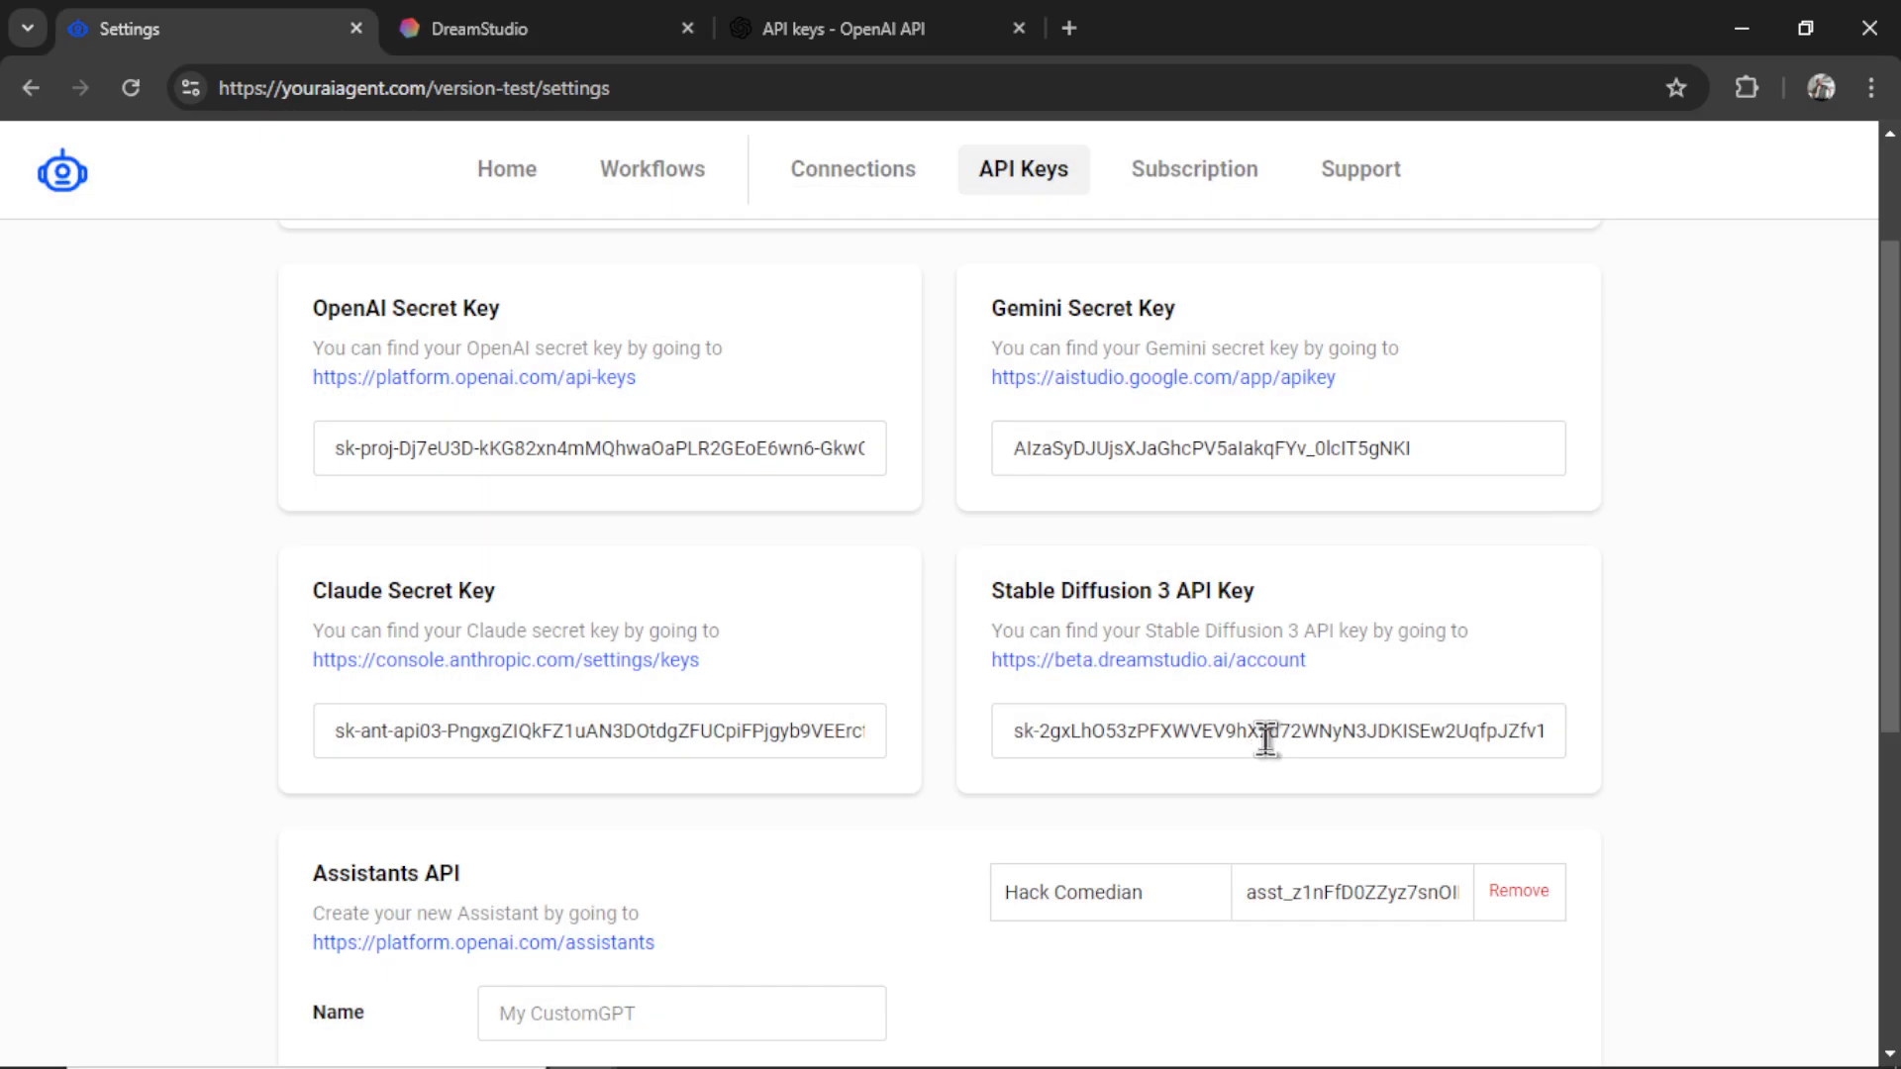
pyautogui.tripleClick(1266, 733)
pyautogui.hotkey('ctrl', 'v')
pyautogui.hotkey('ctrl', 'Tab')
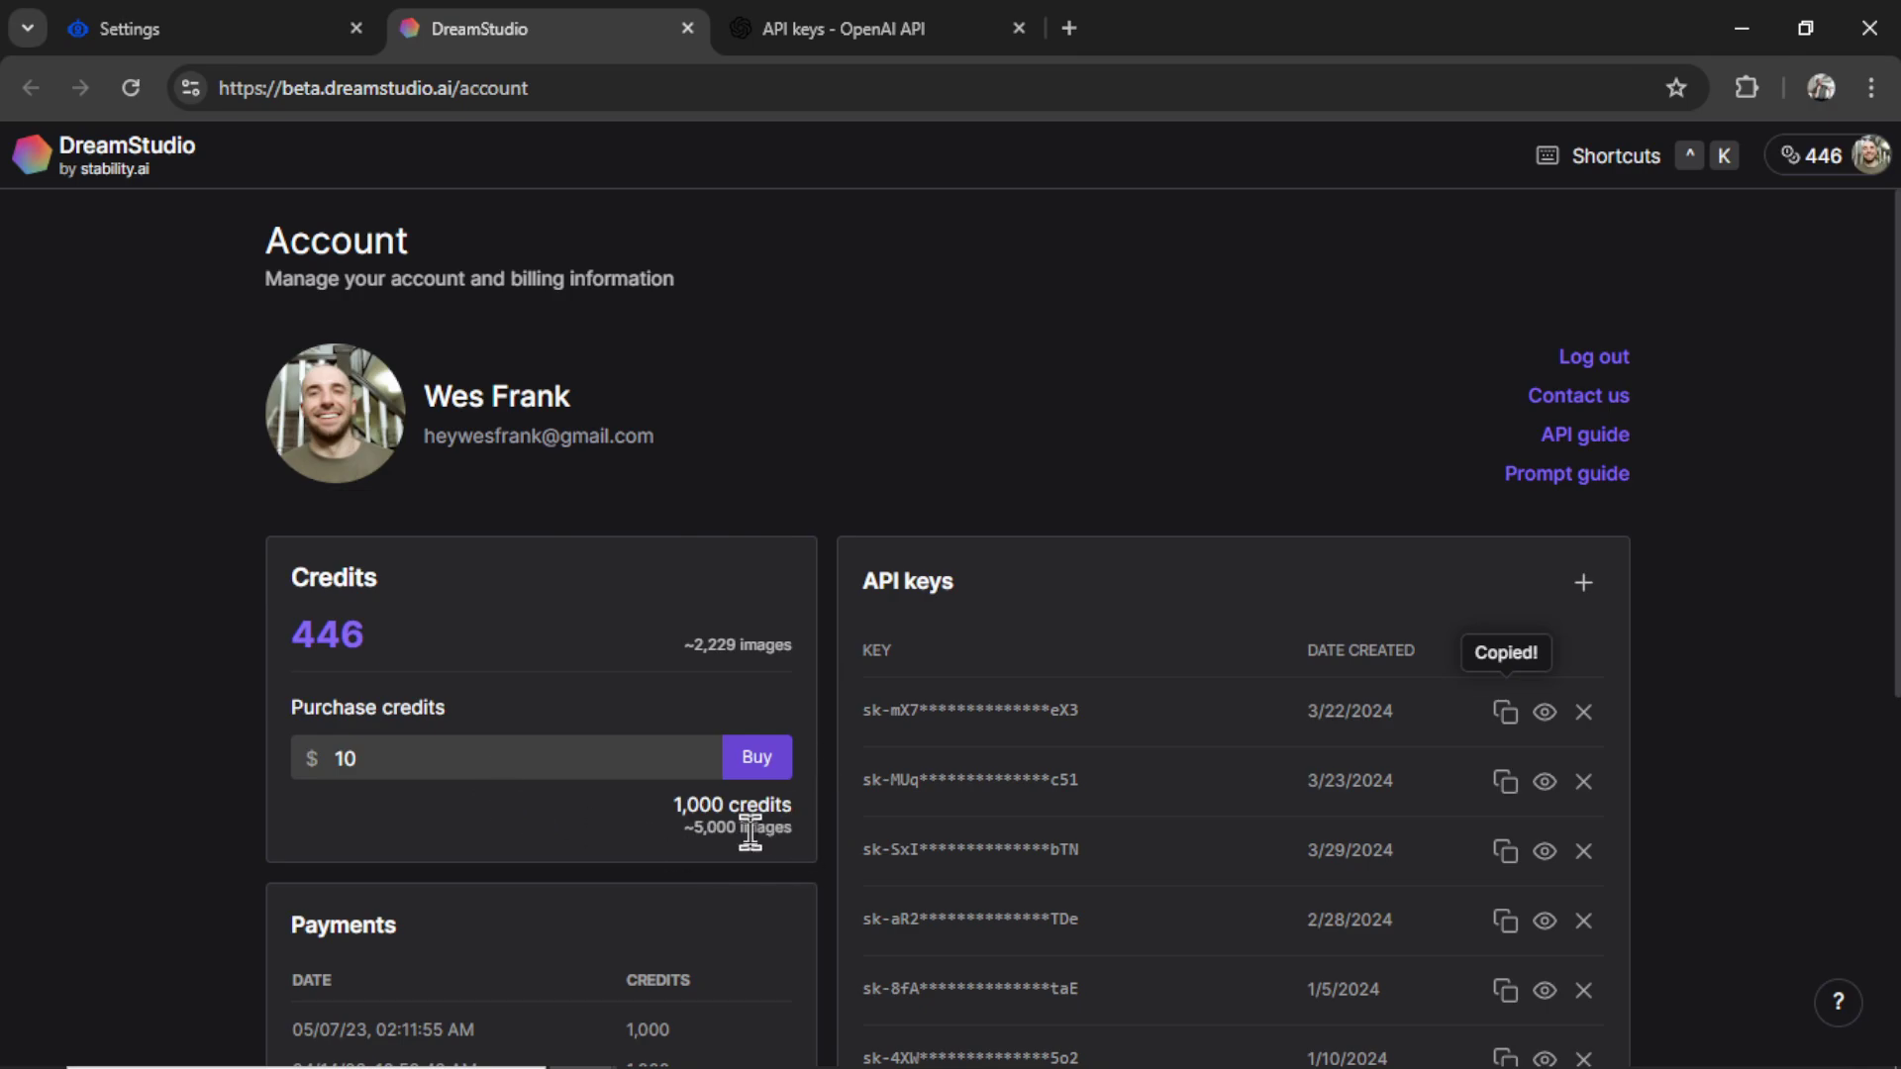
pyautogui.hotkey('ctrl', 'Tab')
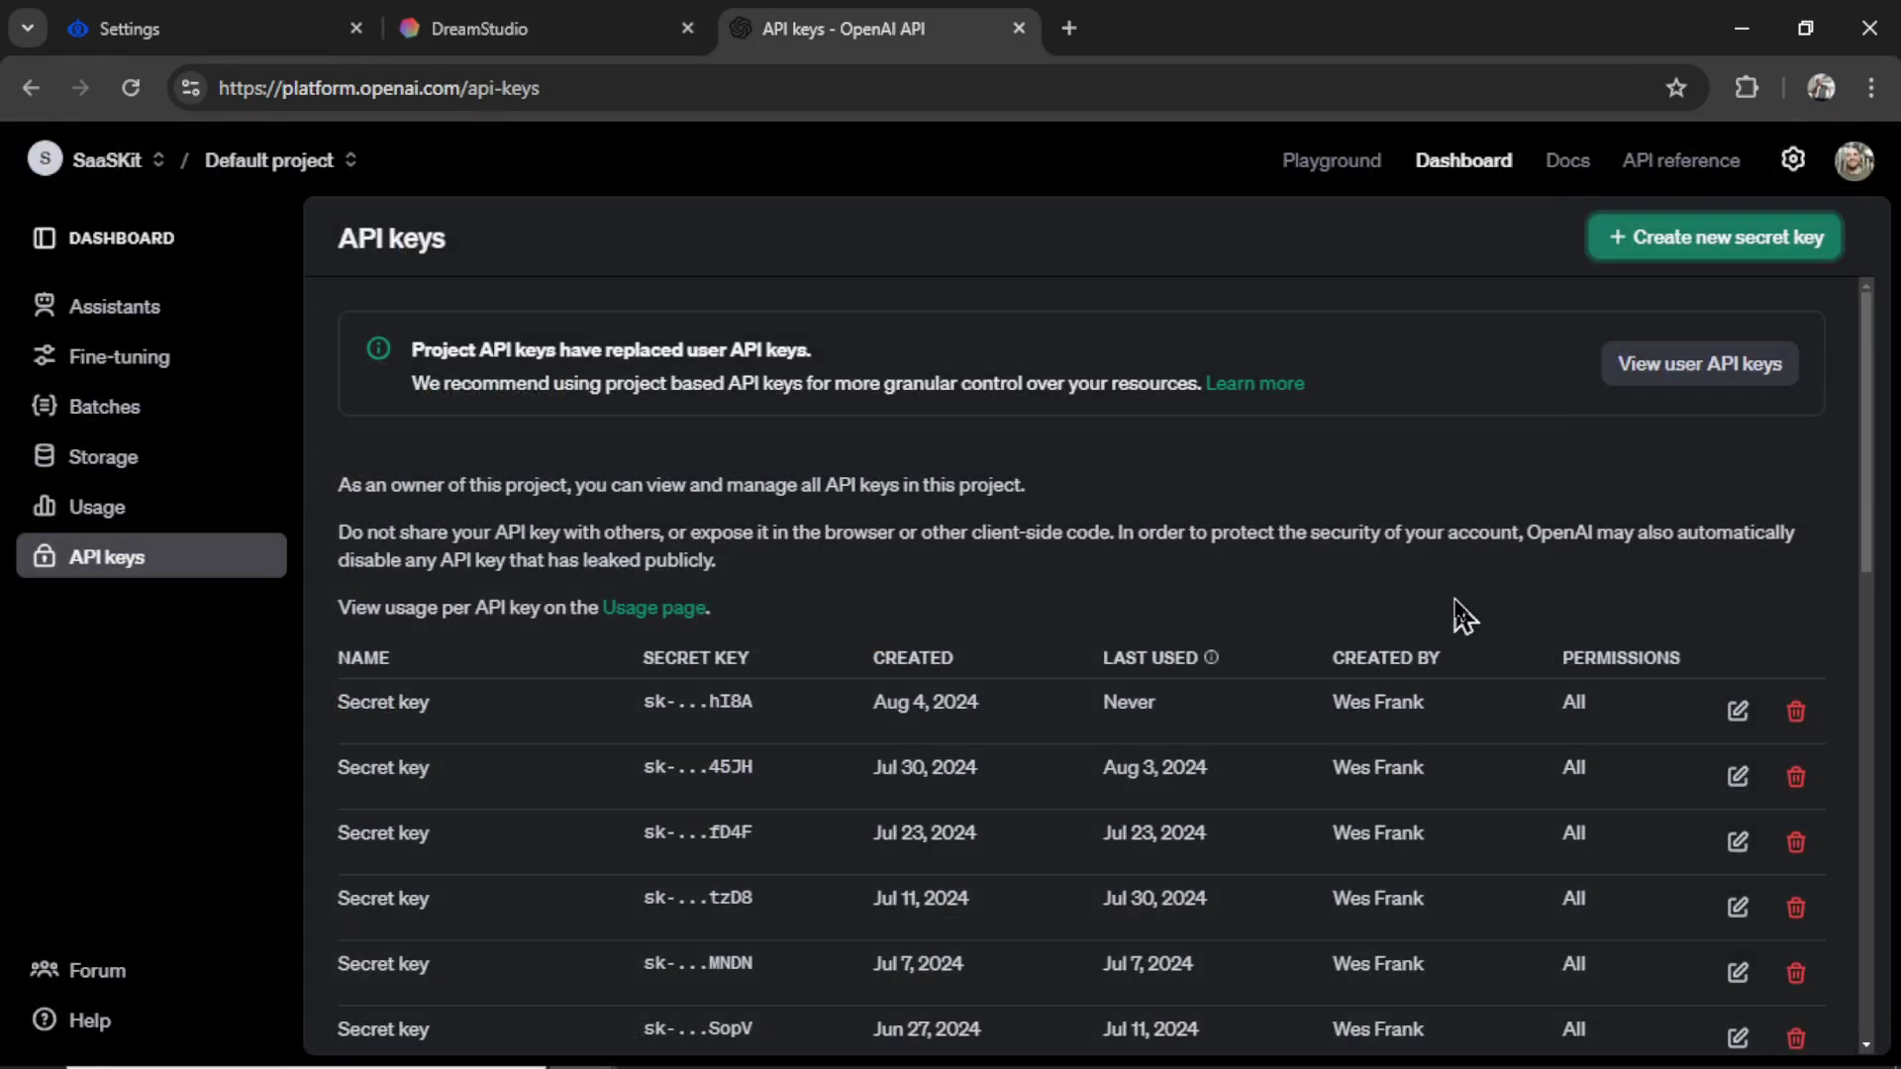
# - Check the OpenAI billing overview, which shows a $3.84 credit balance
pyautogui.click(1793, 161)
pyautogui.click(113, 510)
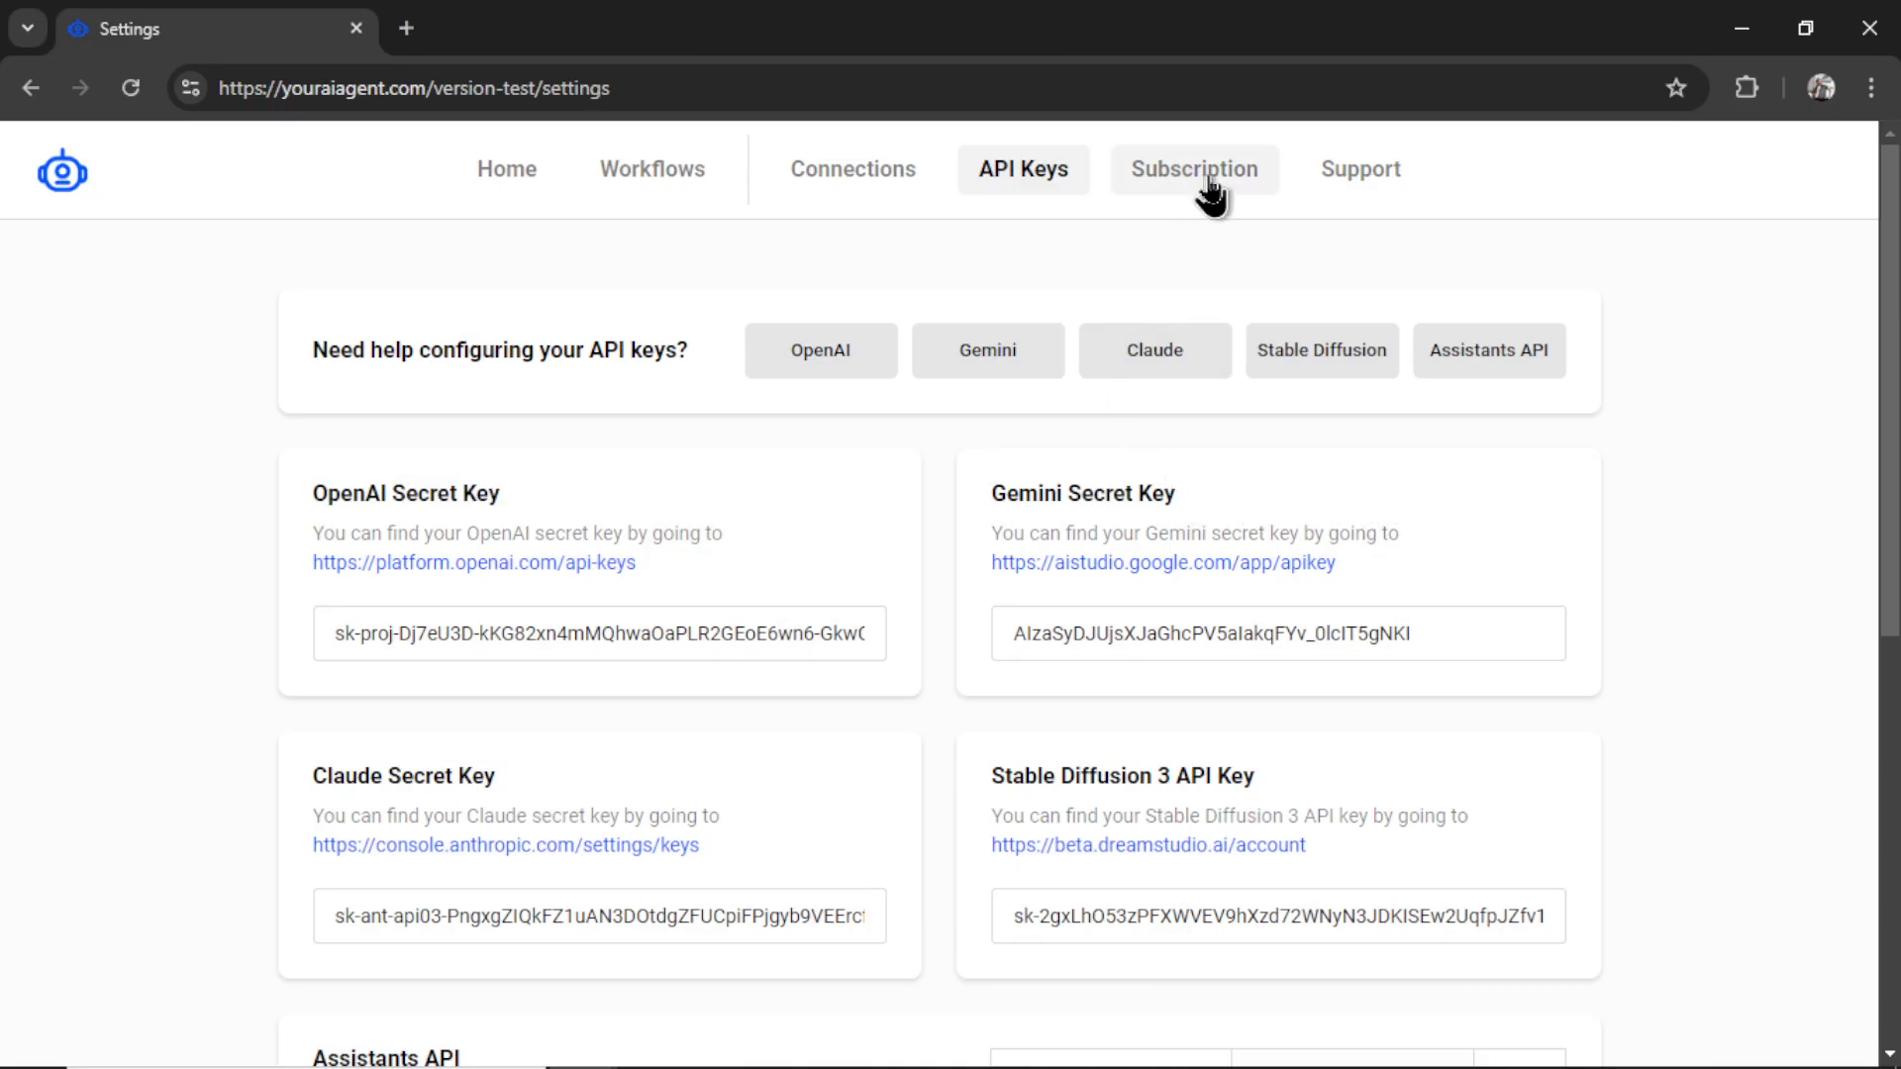
# - View the $9.00-per-month Your AI Agent plan in the Stripe billing portal
pyautogui.click(1198, 171)
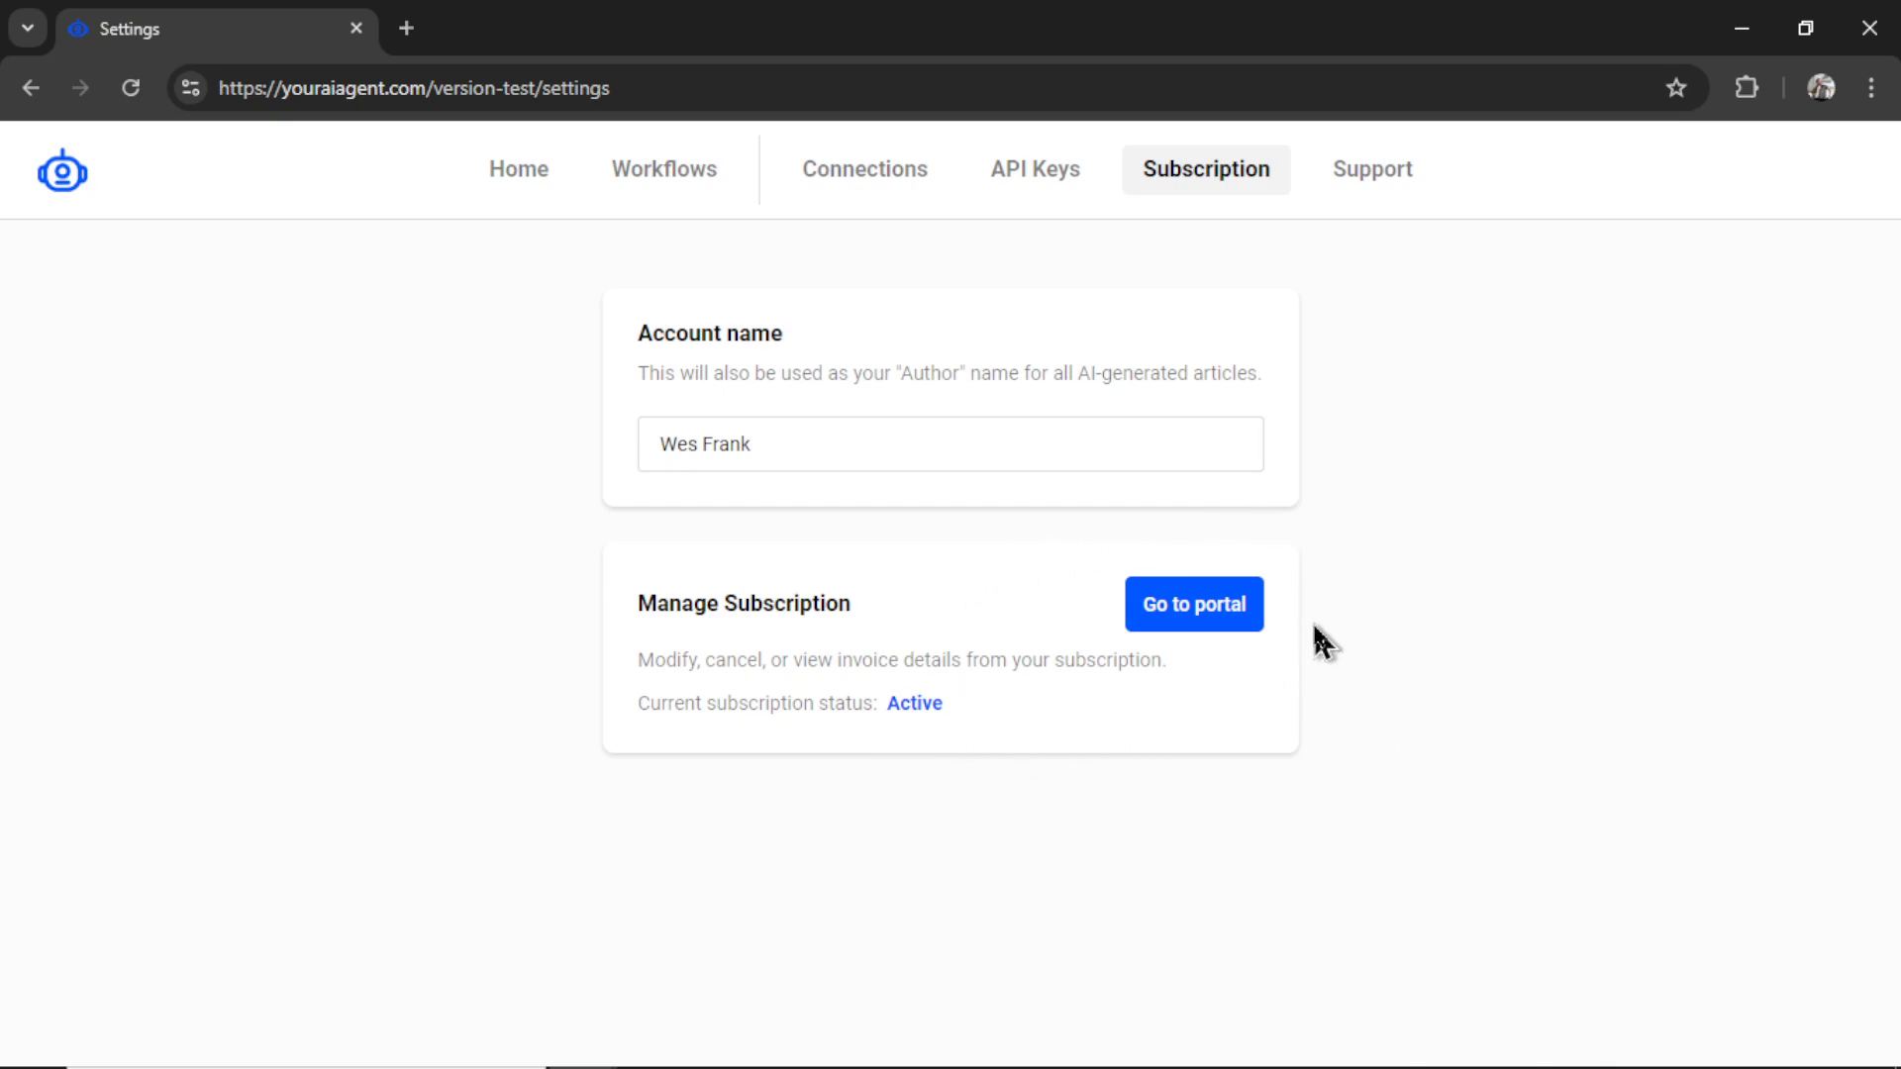
pyautogui.click(1200, 623)
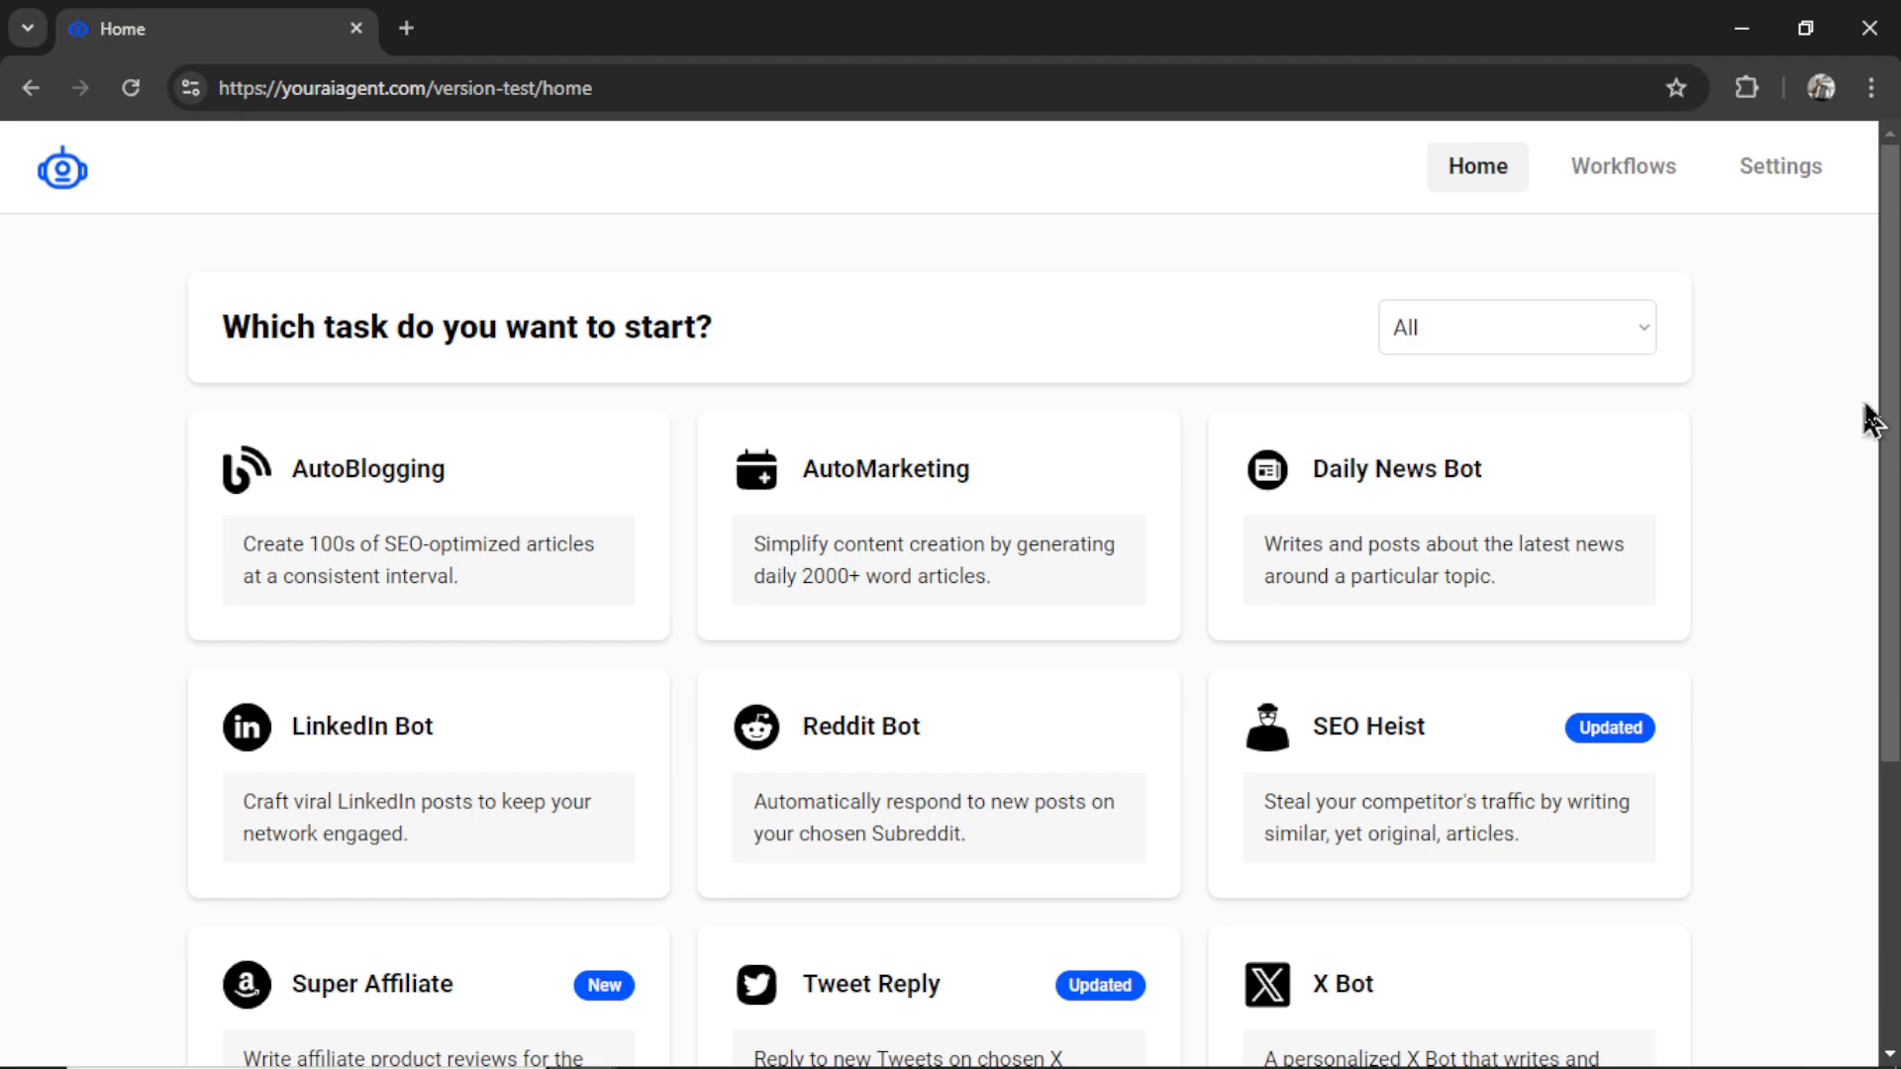
# - Open the Super Affiliate workflow card and choose BookGen as its publishing connection
pyautogui.scroll(-3, 1893, 401)
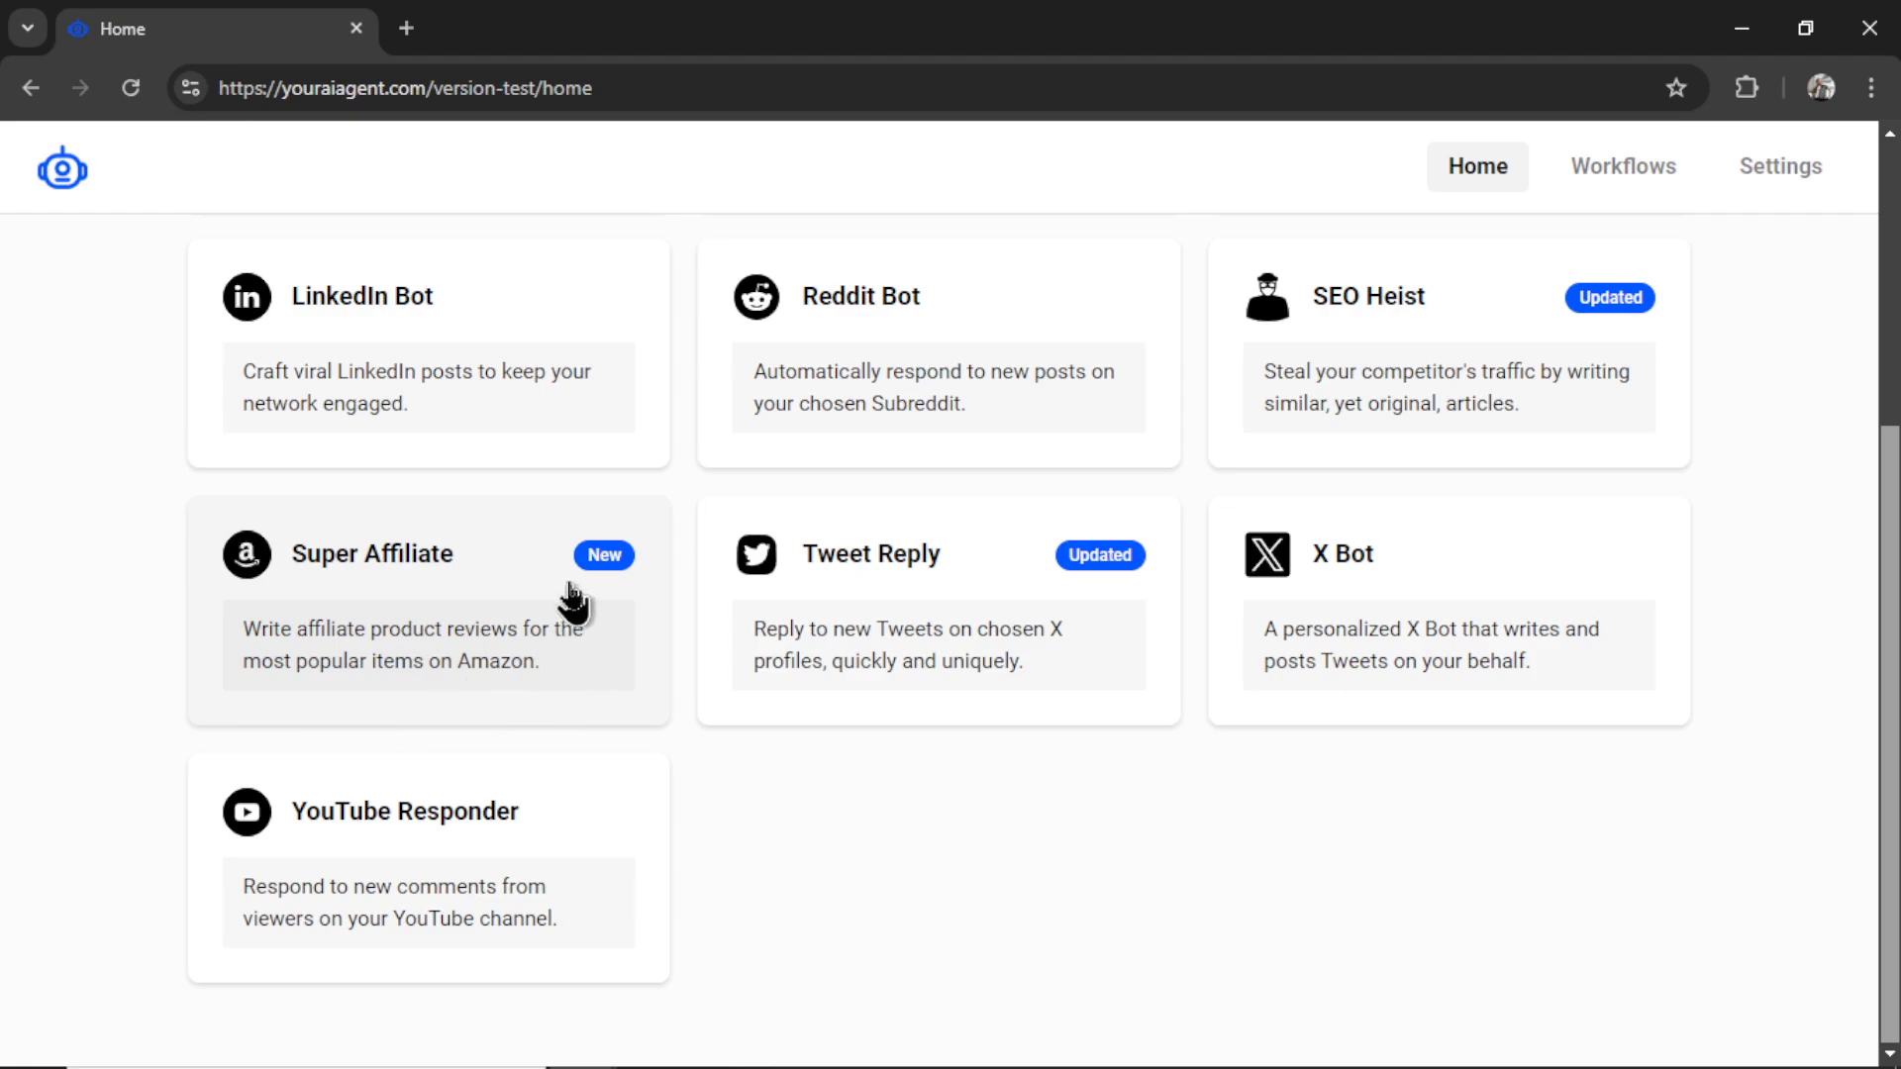
pyautogui.click(532, 631)
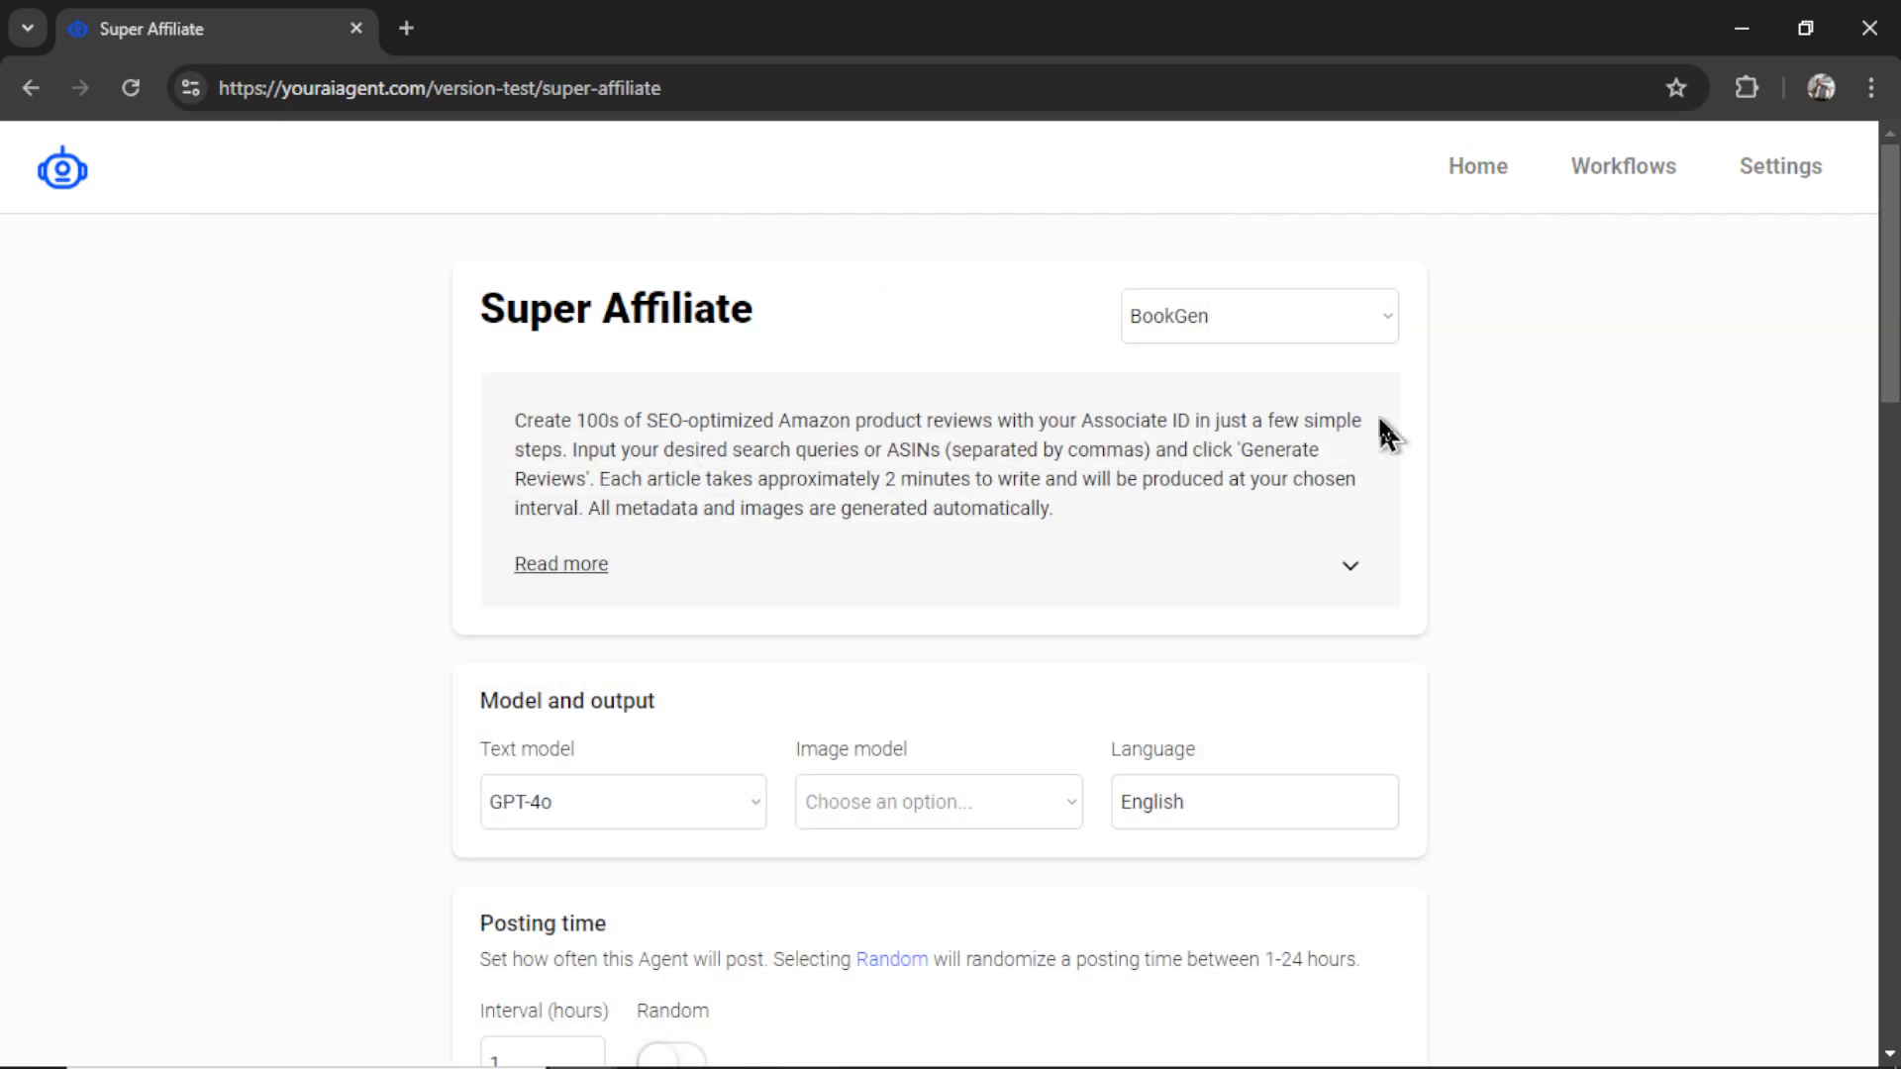
pyautogui.click(1311, 330)
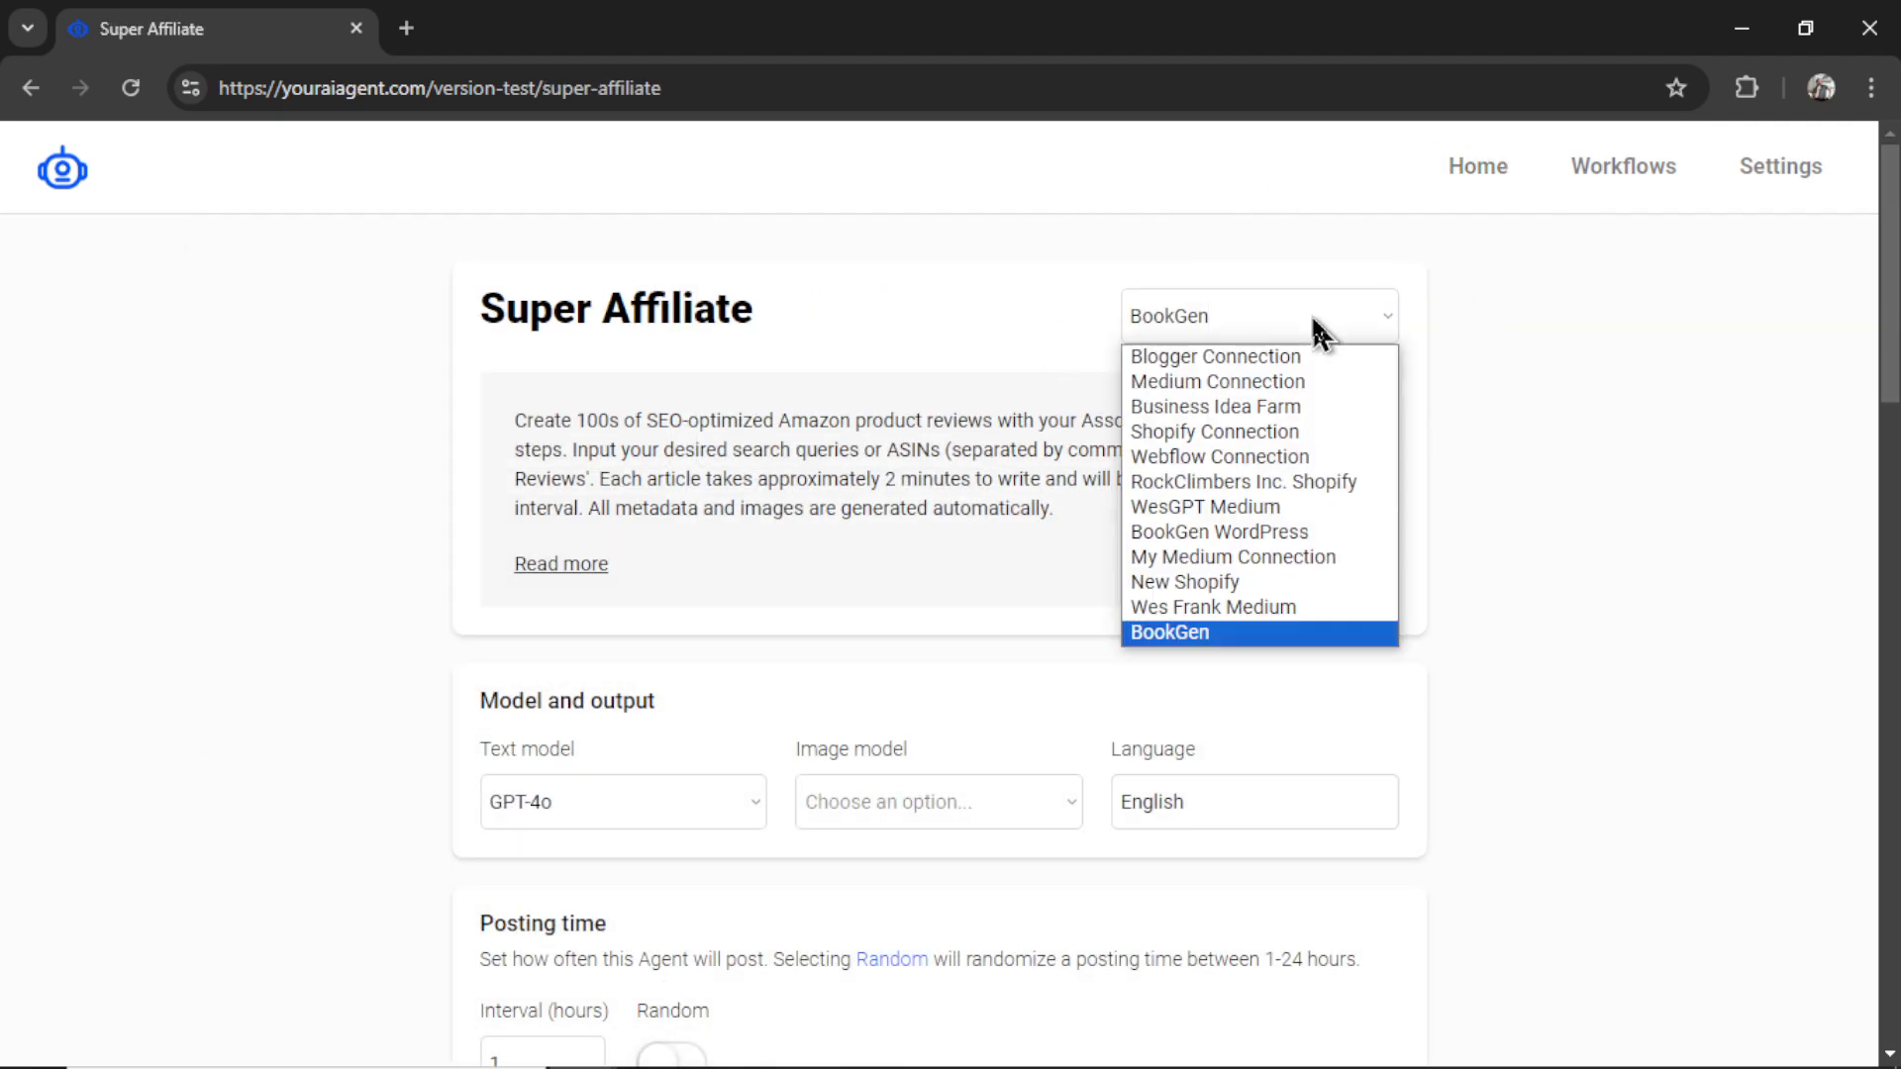
pyautogui.click(1291, 631)
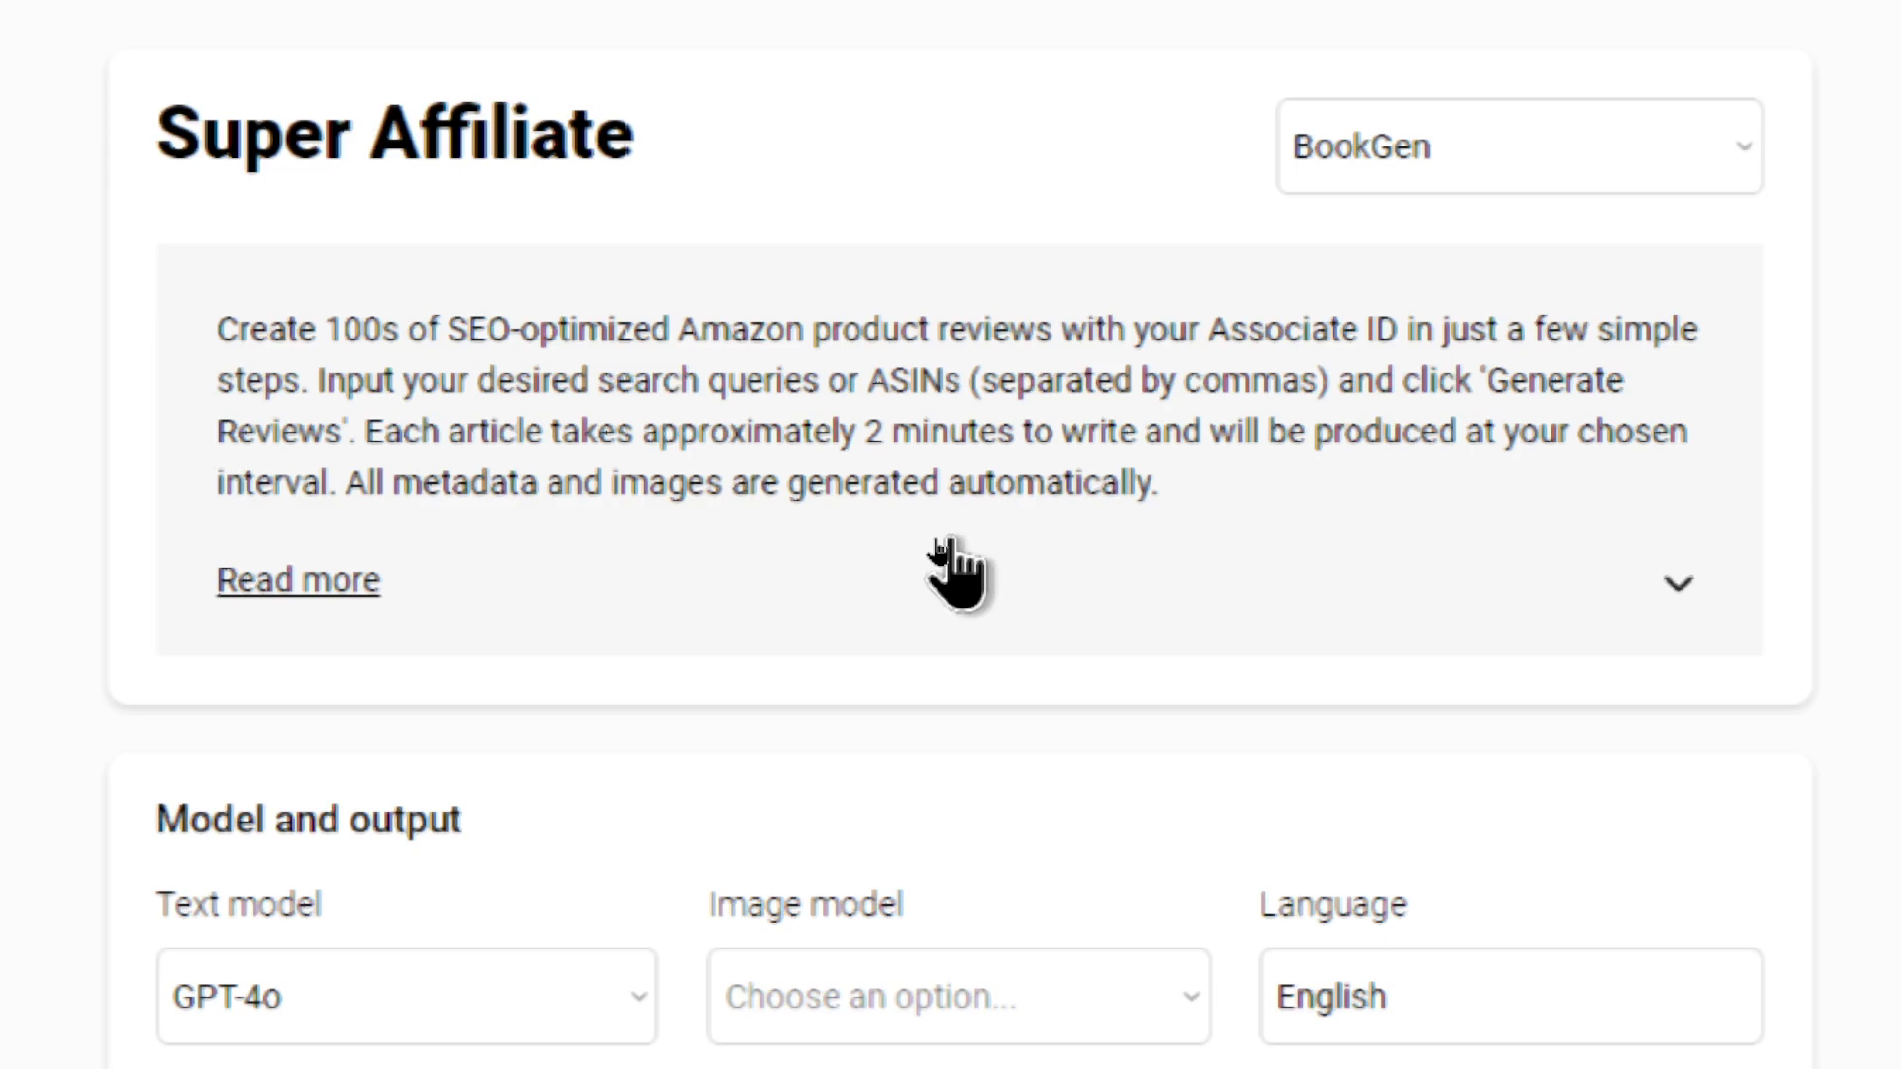
# - Use Read more to reveal the Tips & Tricks under the Super Affiliate description
pyautogui.click(1089, 584)
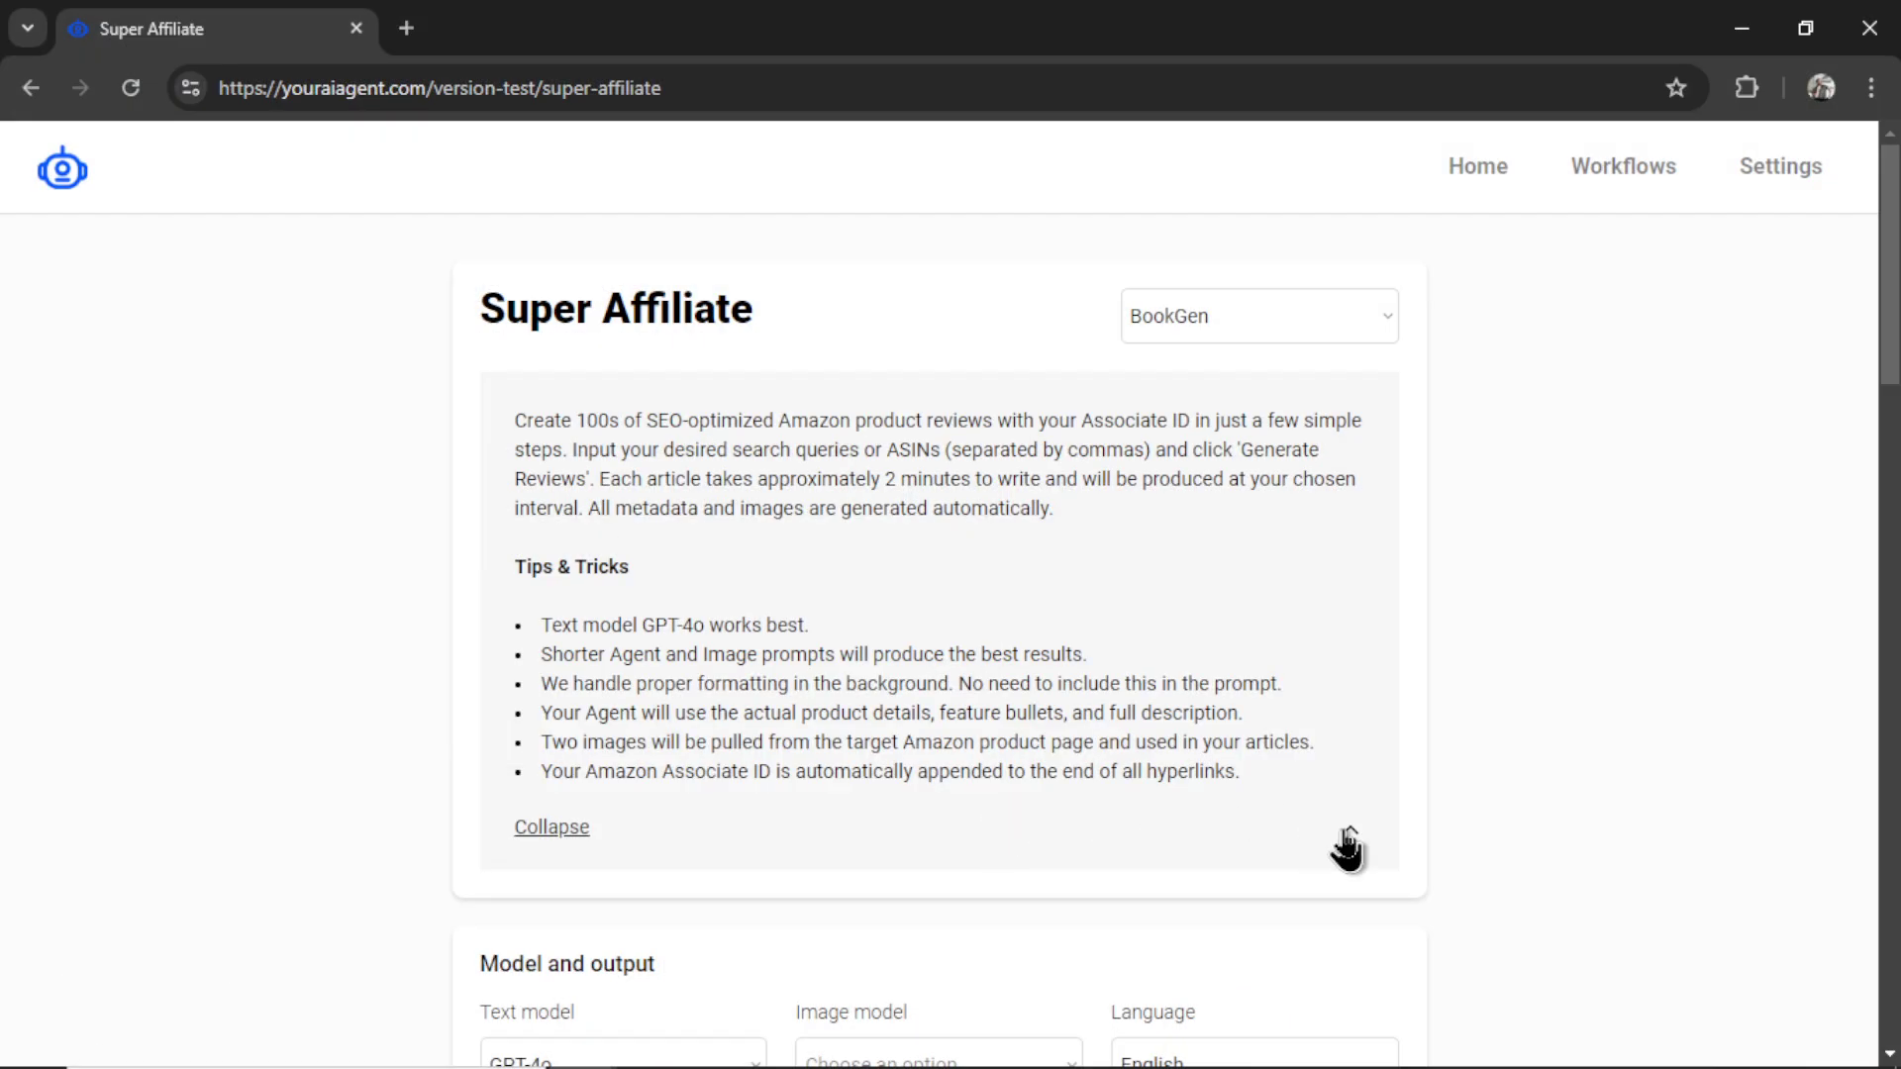
# - Keep GPT-4o for text, choose Stable Diffusion Ultra for images, and set the posting interval to 24
pyautogui.click(1329, 843)
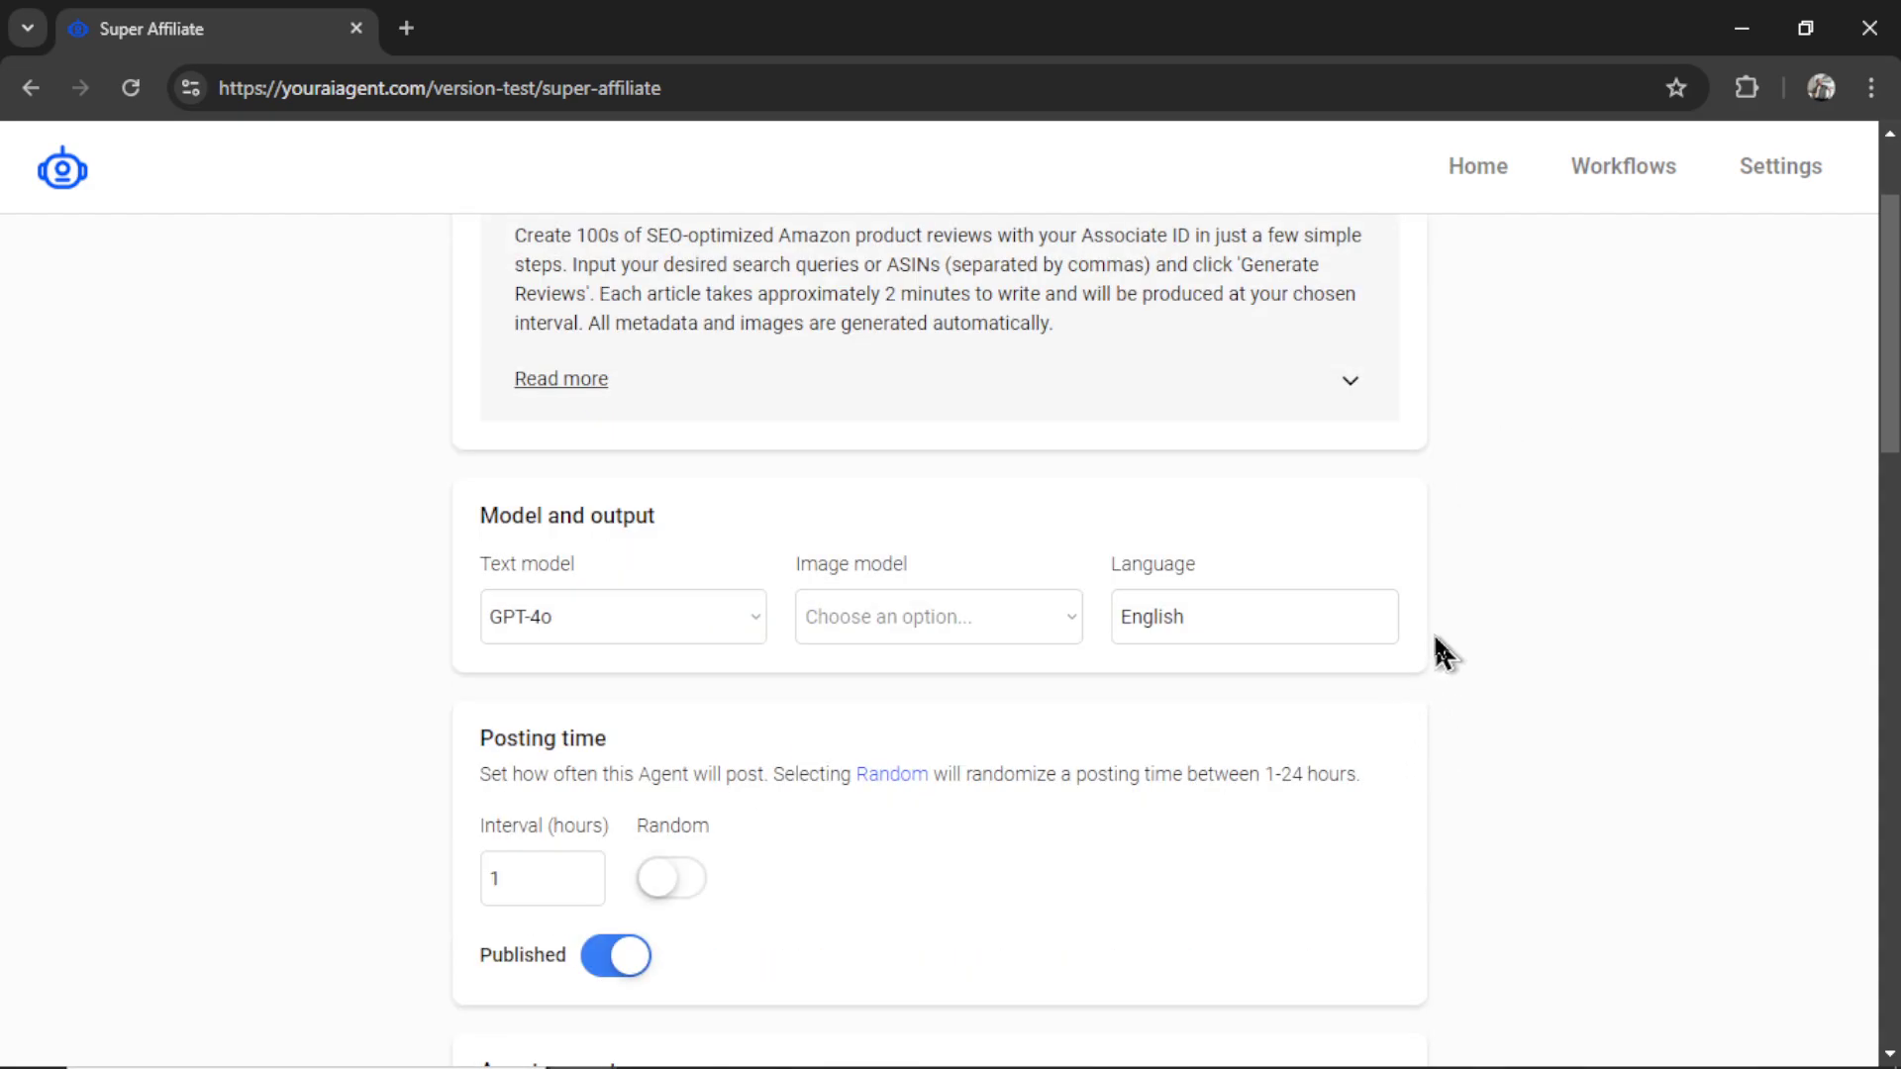
pyautogui.click(676, 627)
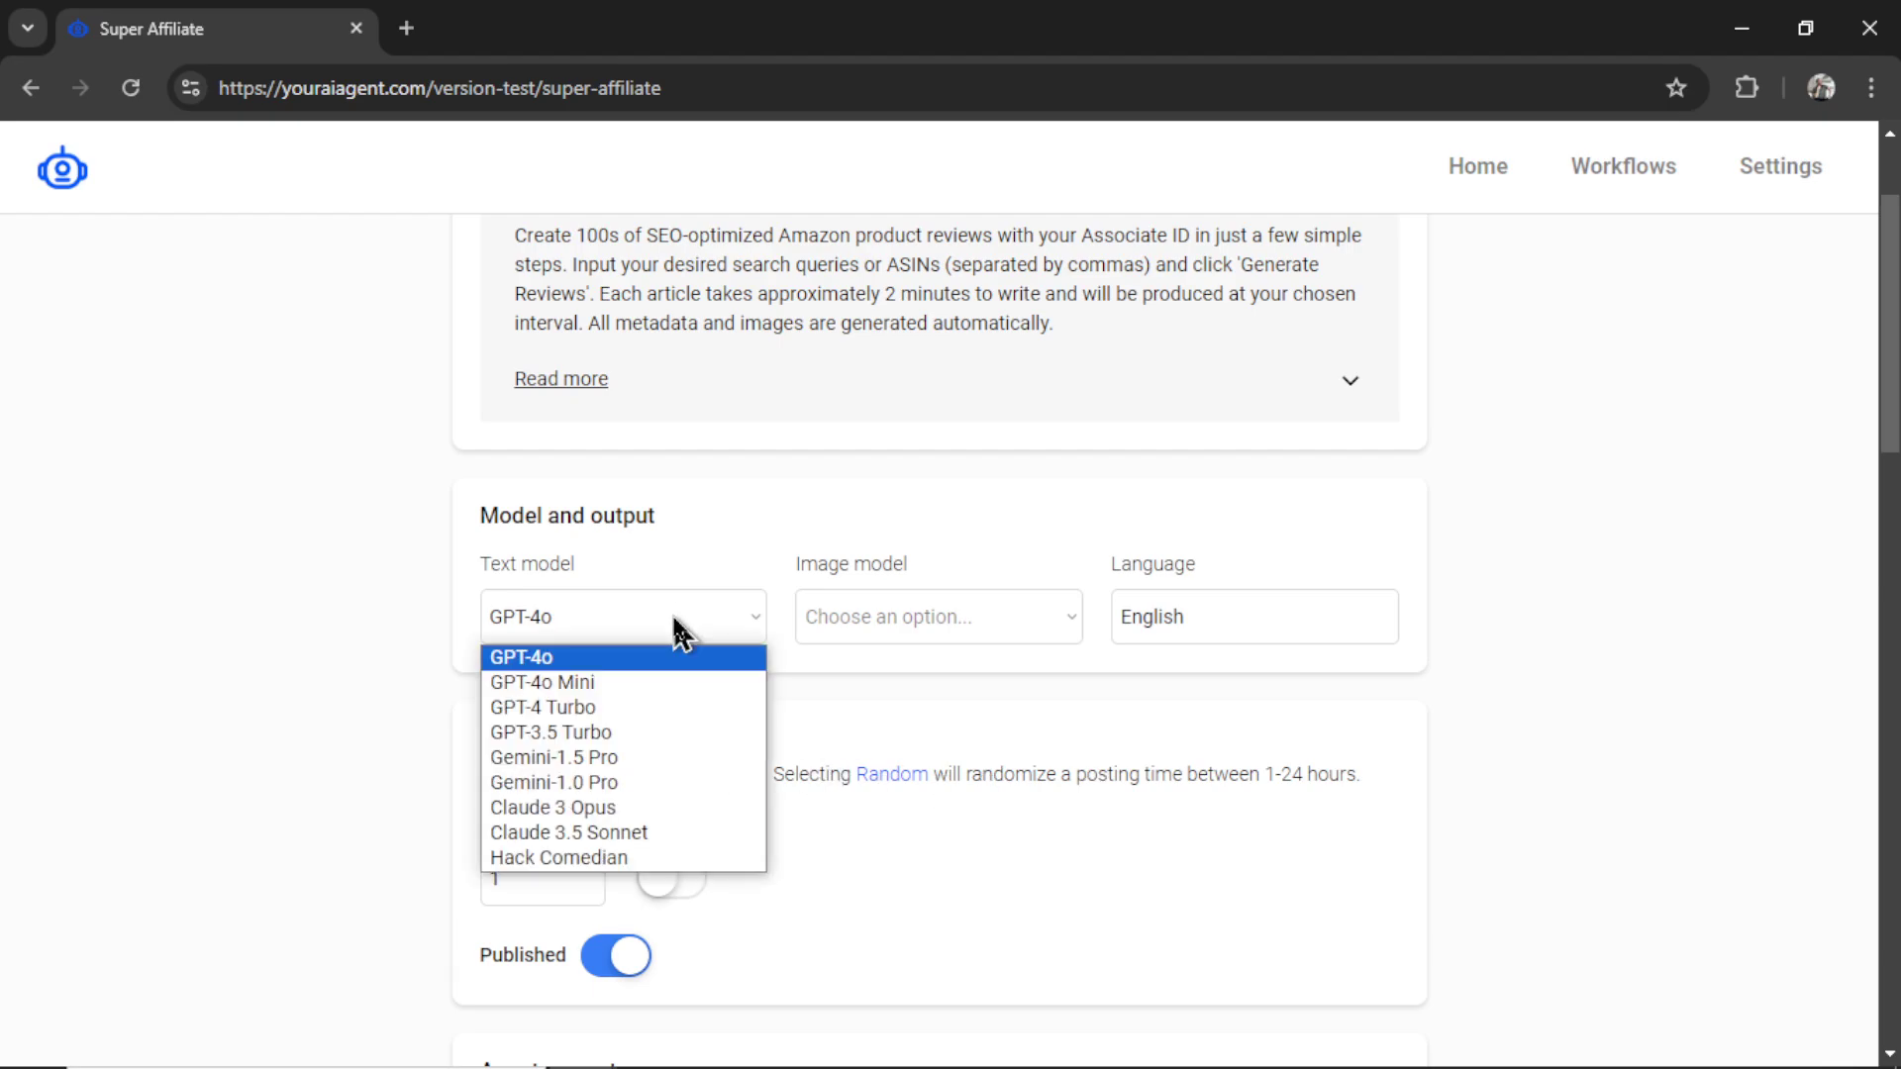
pyautogui.click(651, 664)
pyautogui.click(1008, 626)
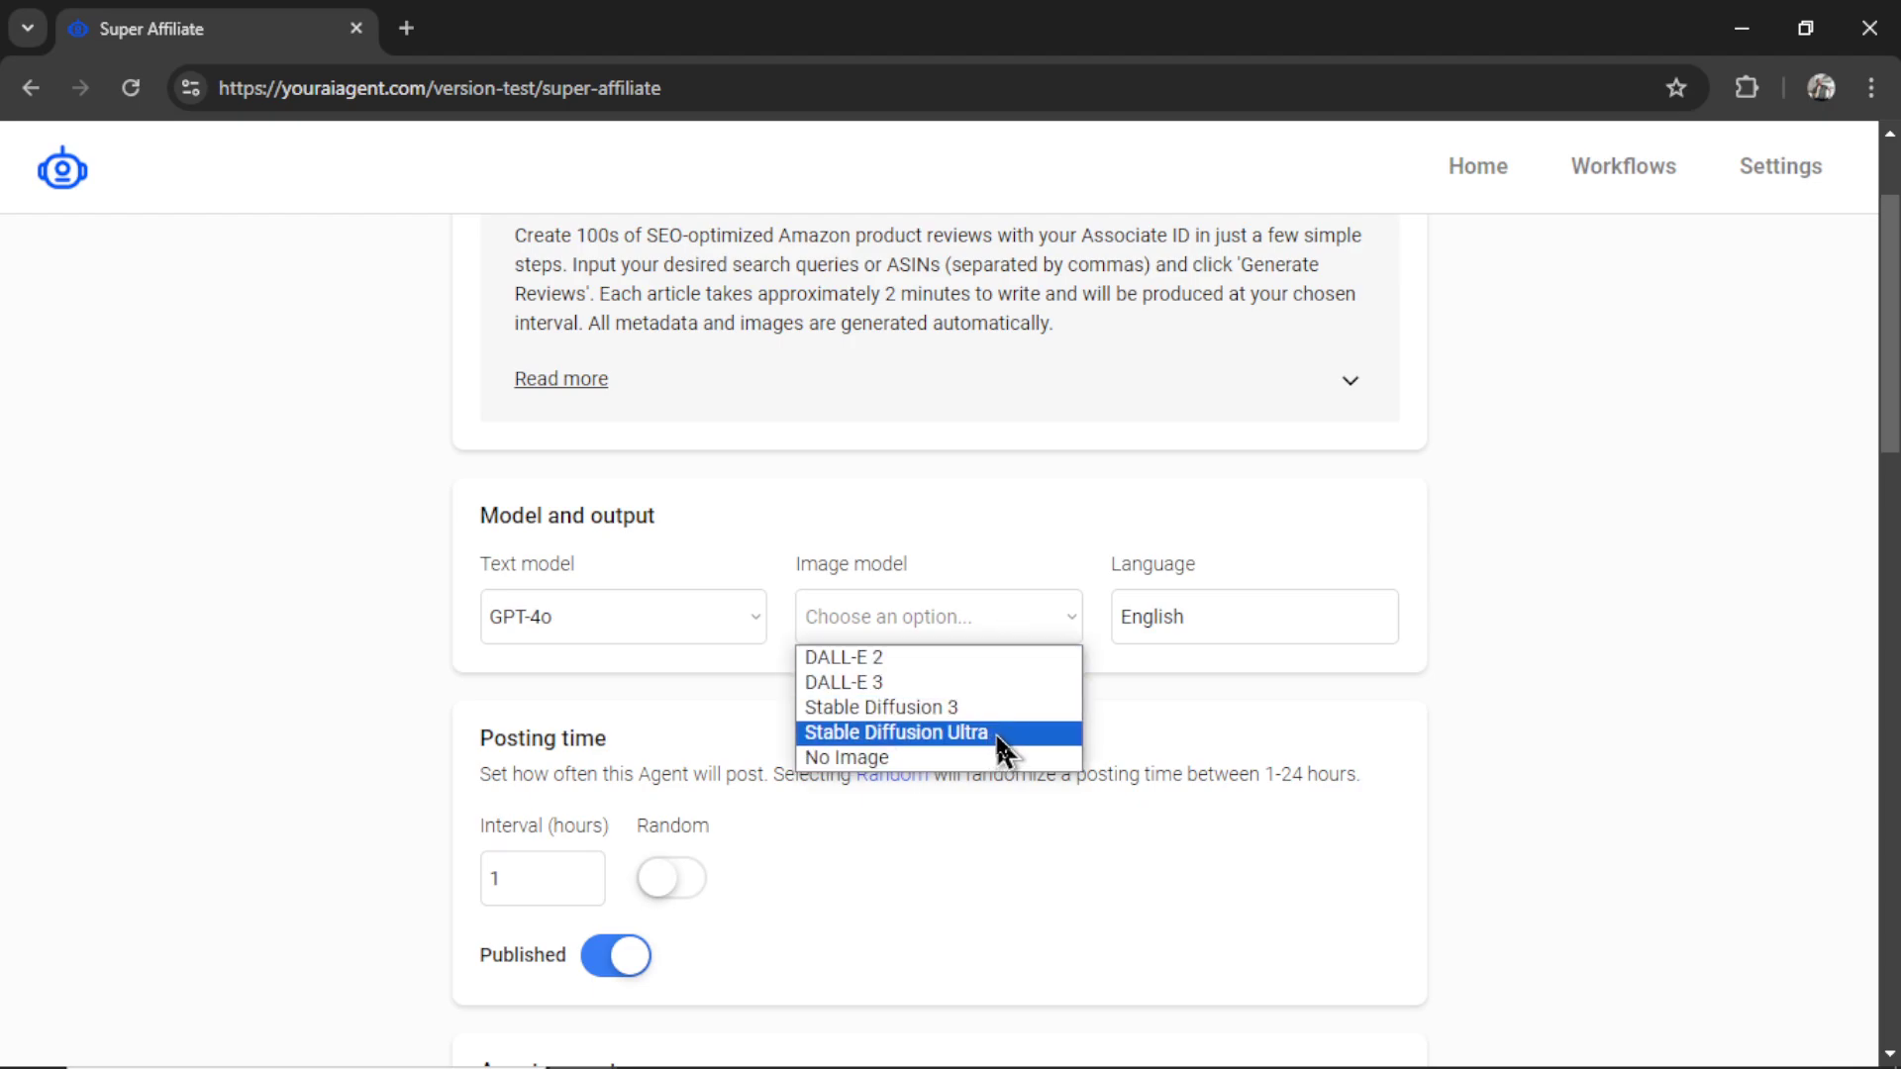
pyautogui.click(1001, 733)
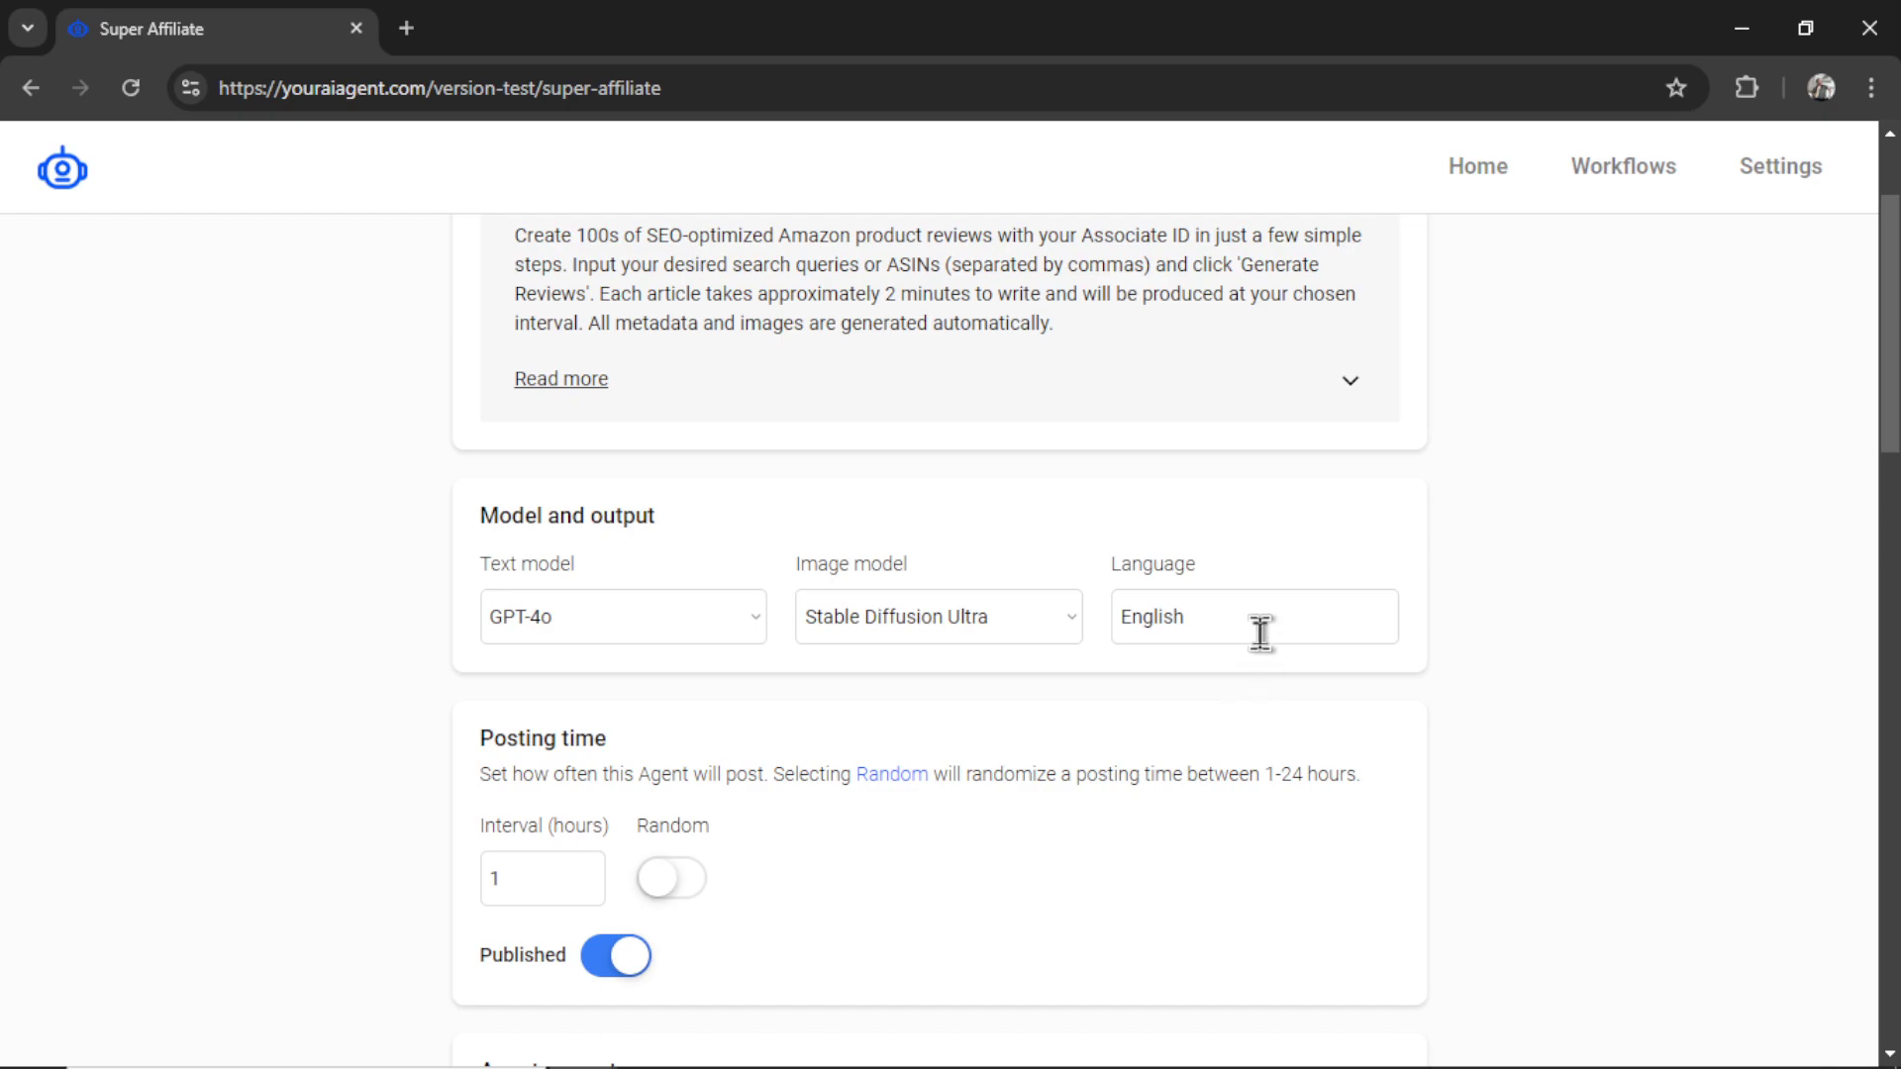
pyautogui.scroll(-3, 878, 781)
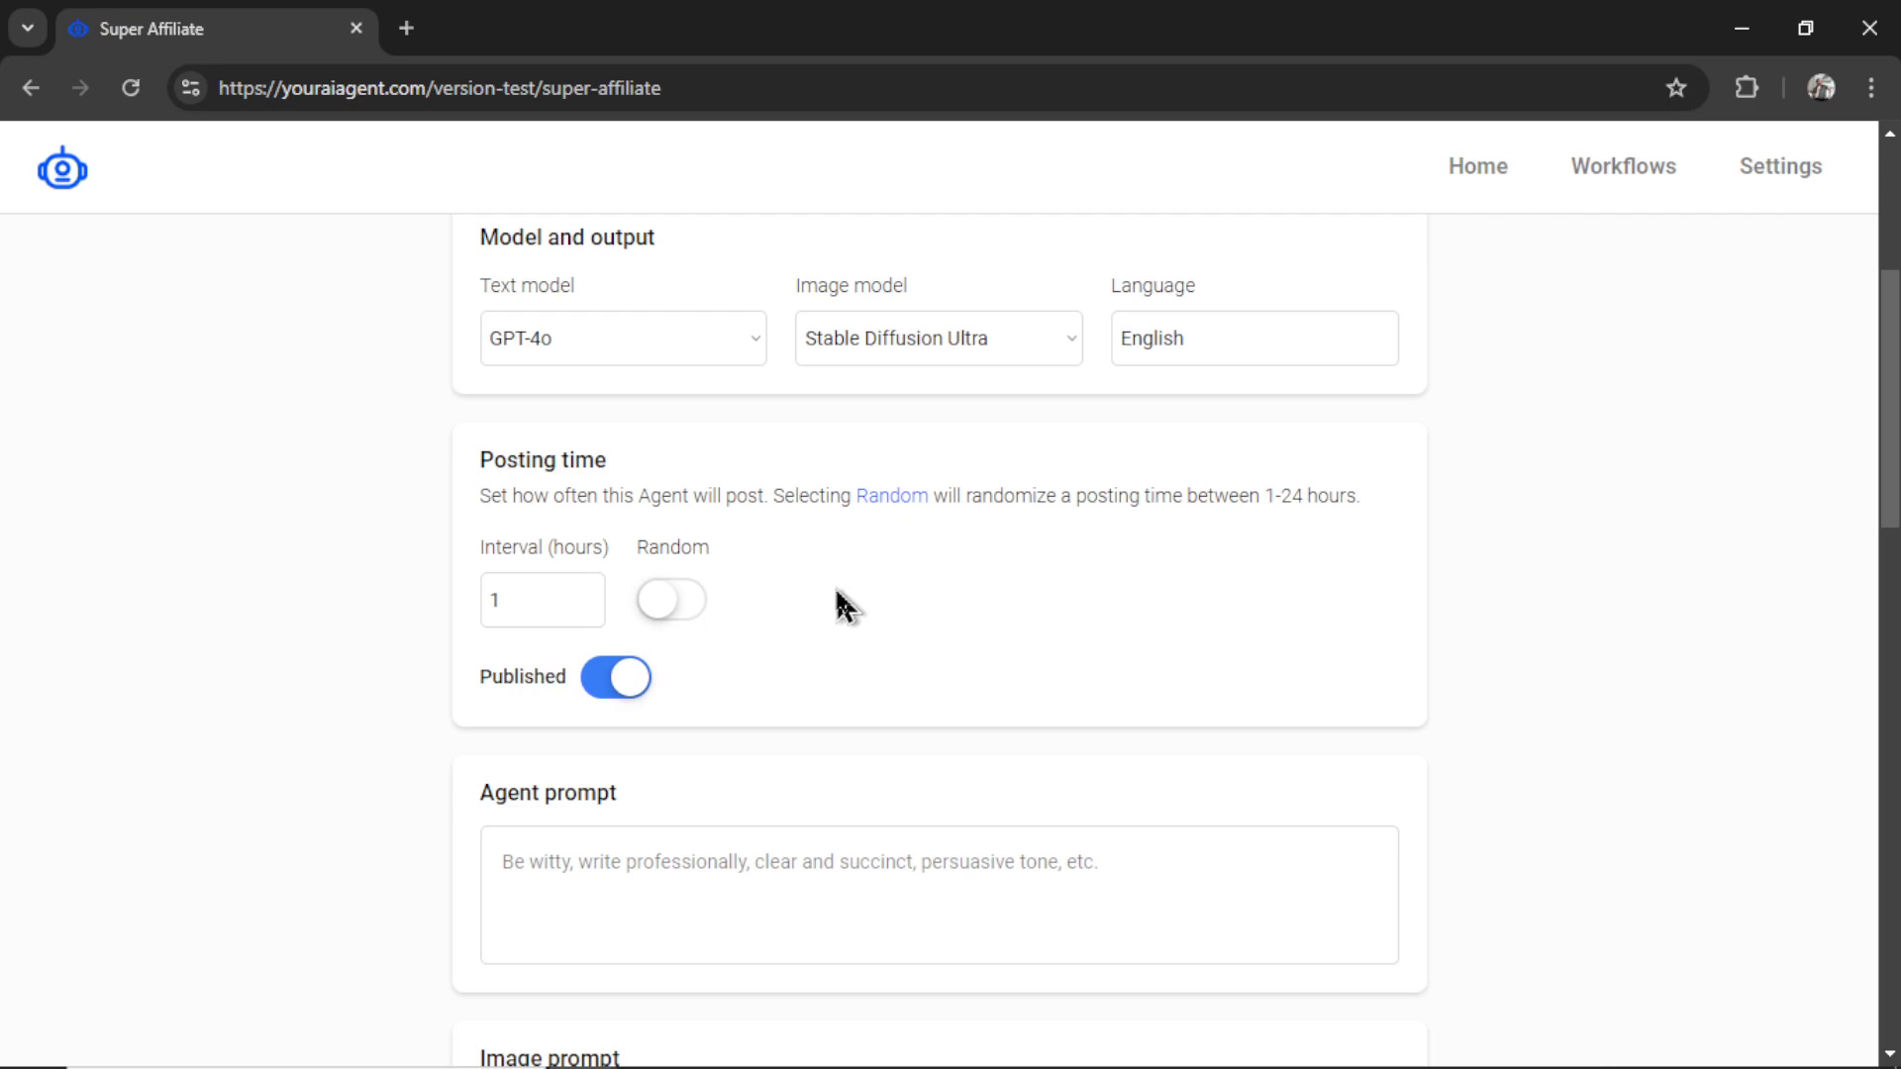
pyautogui.press('Tab')
pyautogui.write('24')
pyautogui.click(621, 688)
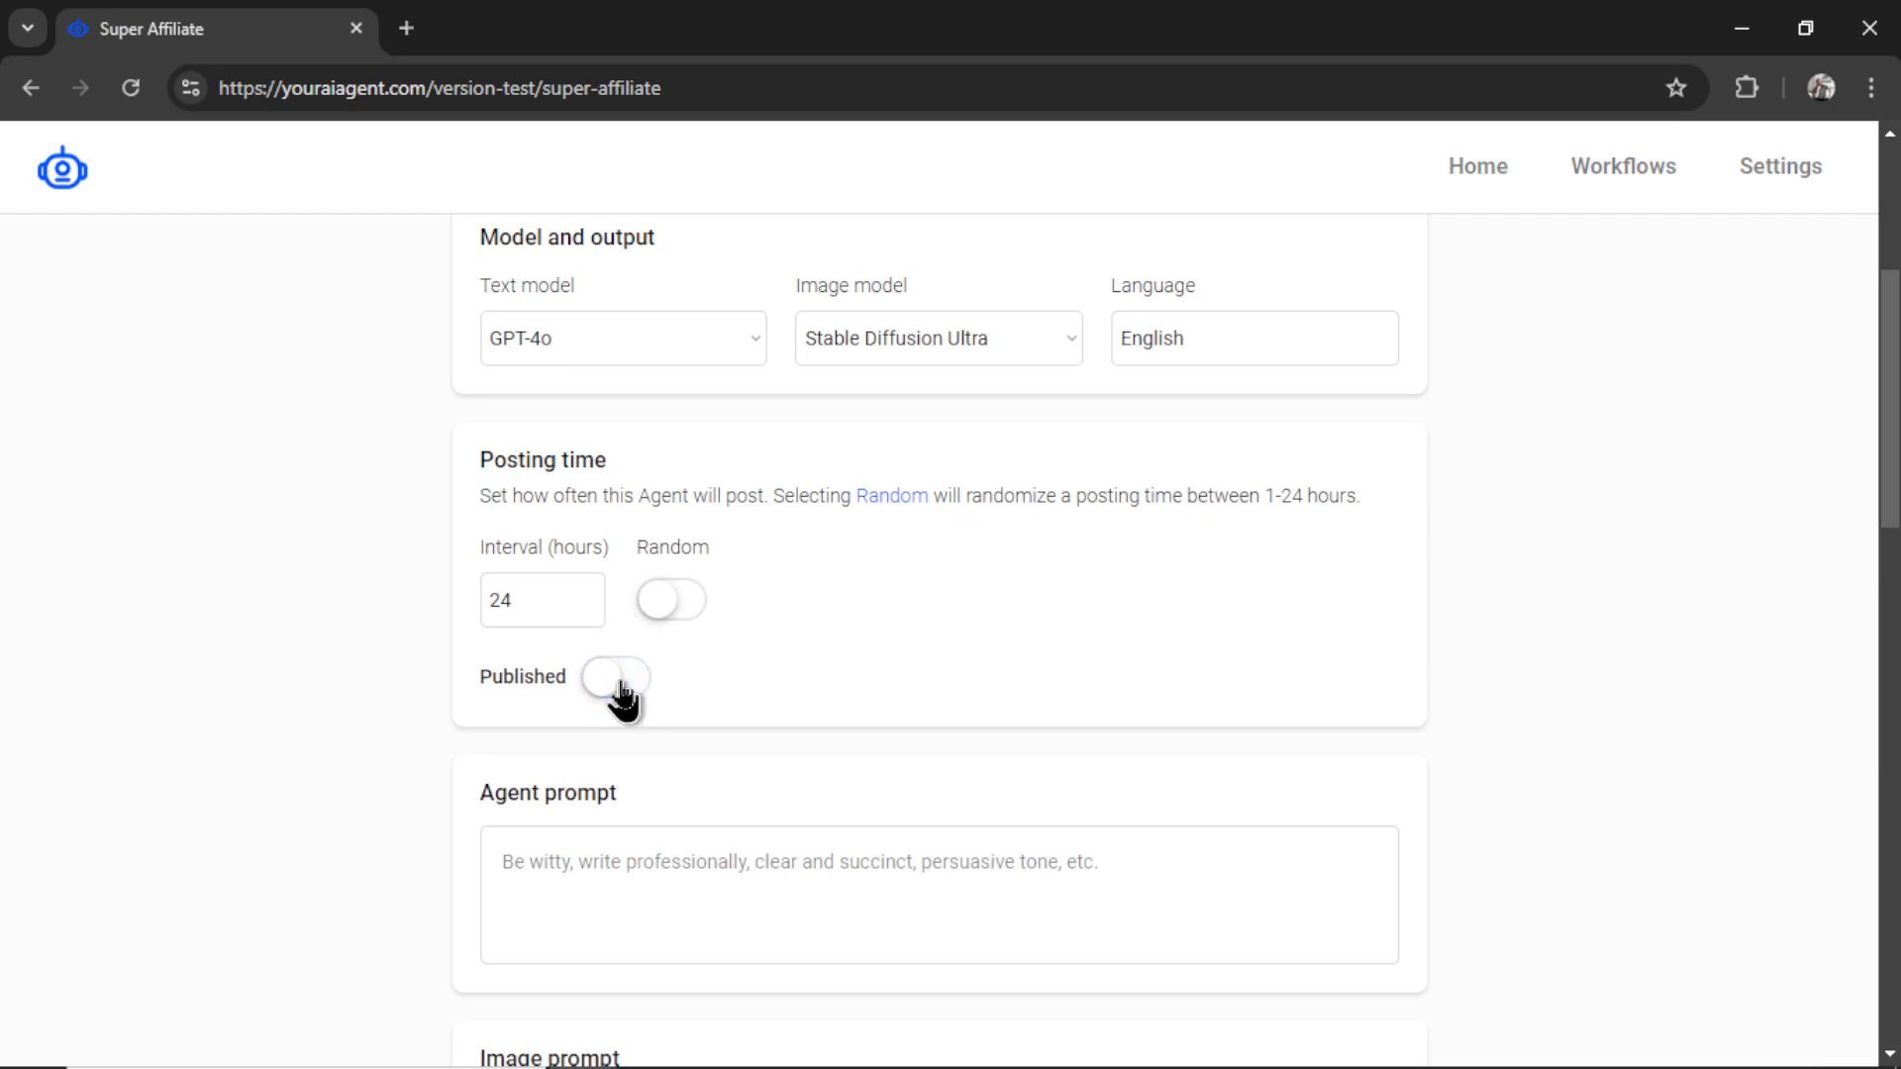
pyautogui.click(617, 693)
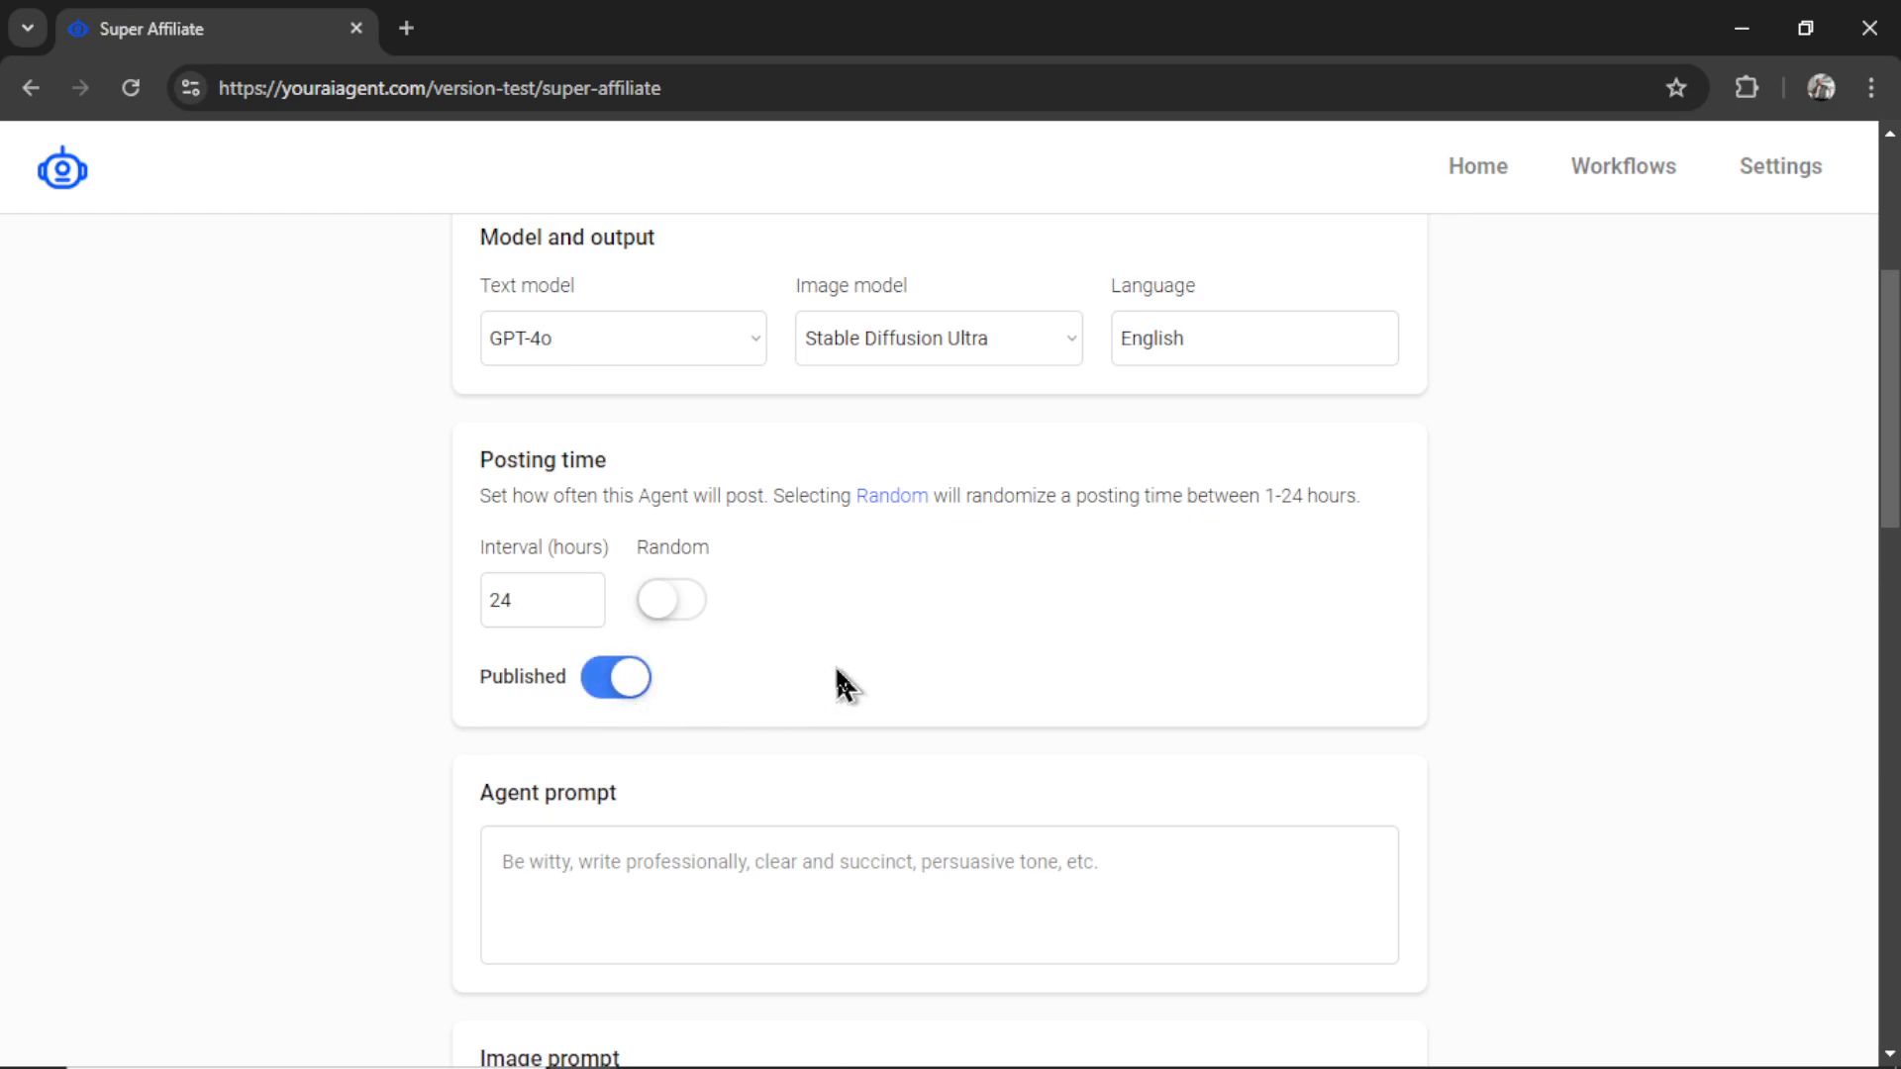
# - Enter the agent prompt 'You are a book selling website called BookGen. Be FUNNY.' and image prompt 'Digital Illustration.'
pyautogui.scroll(-3, 840, 679)
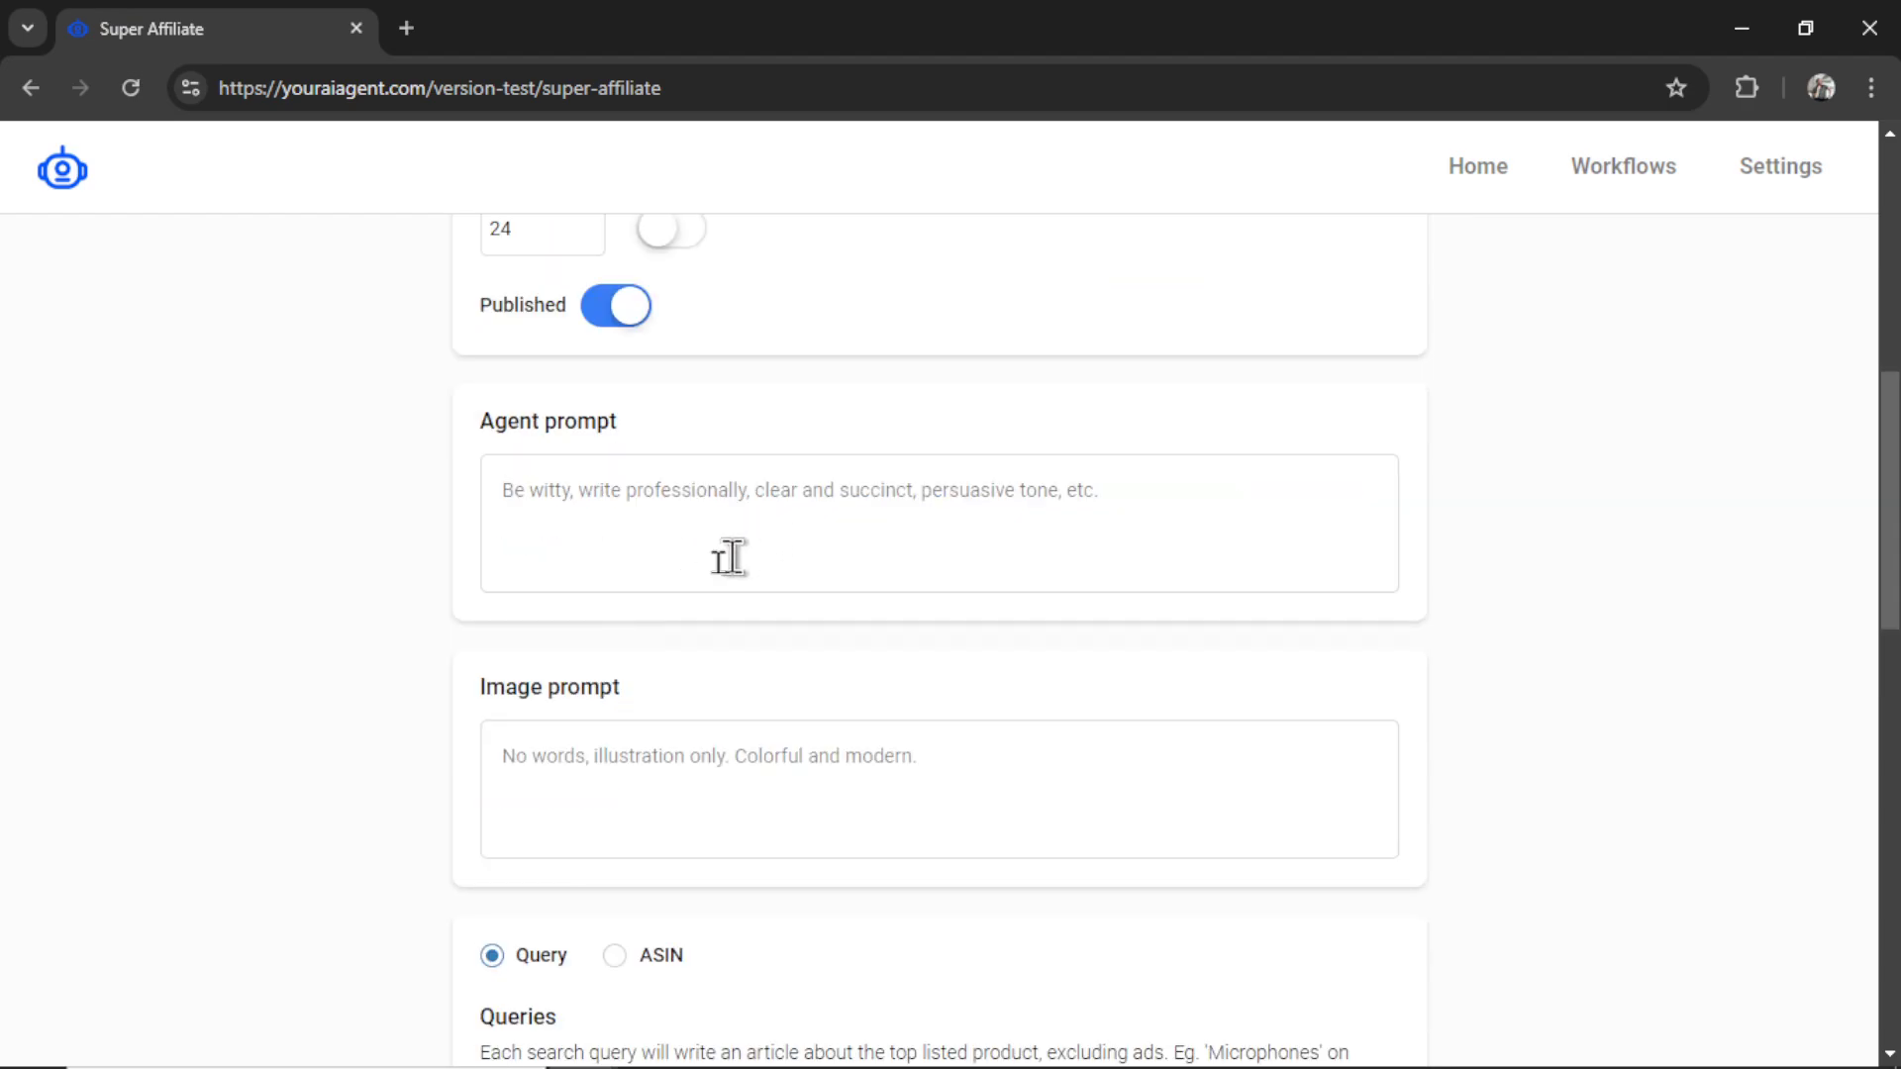
pyautogui.write('You are a book selling website called BookGen. Be FUNNY.')
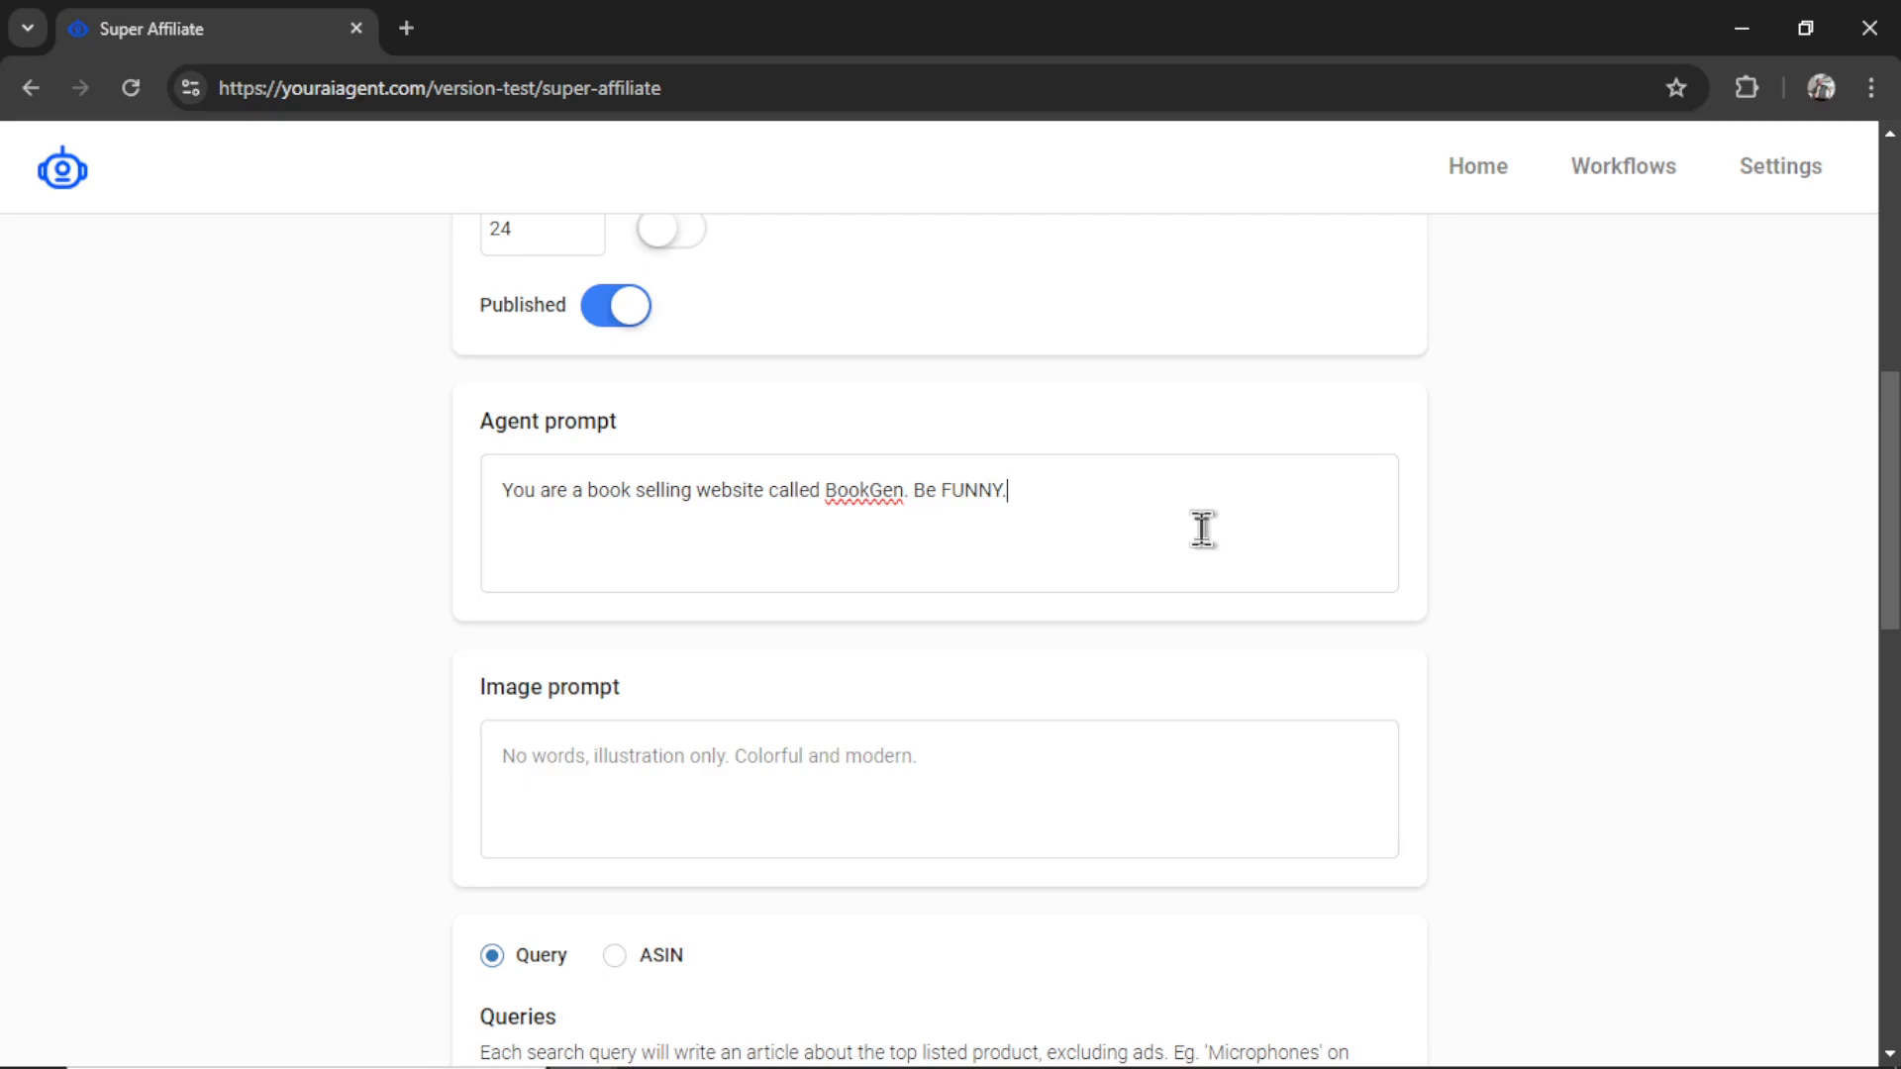
pyautogui.scroll(-1, 1002, 709)
pyautogui.click(1003, 707)
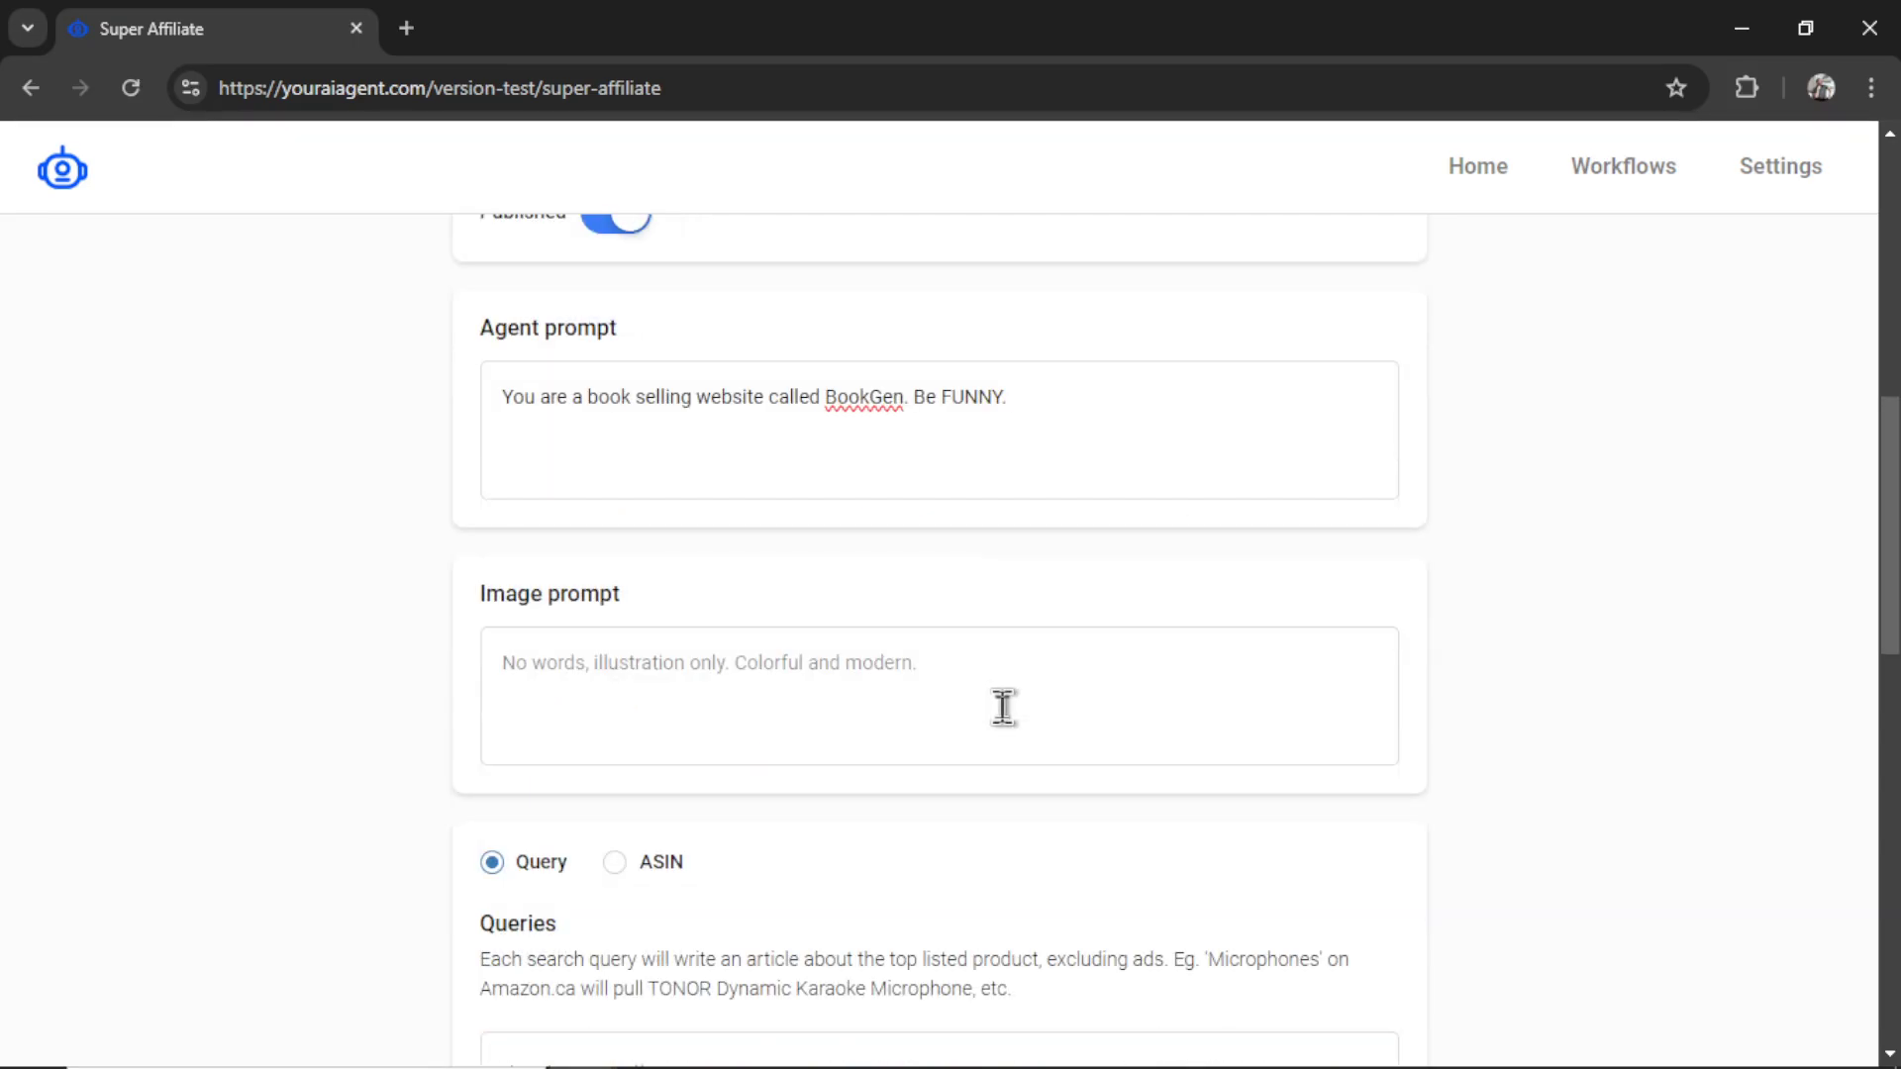
pyautogui.write('Digital Illustration.')
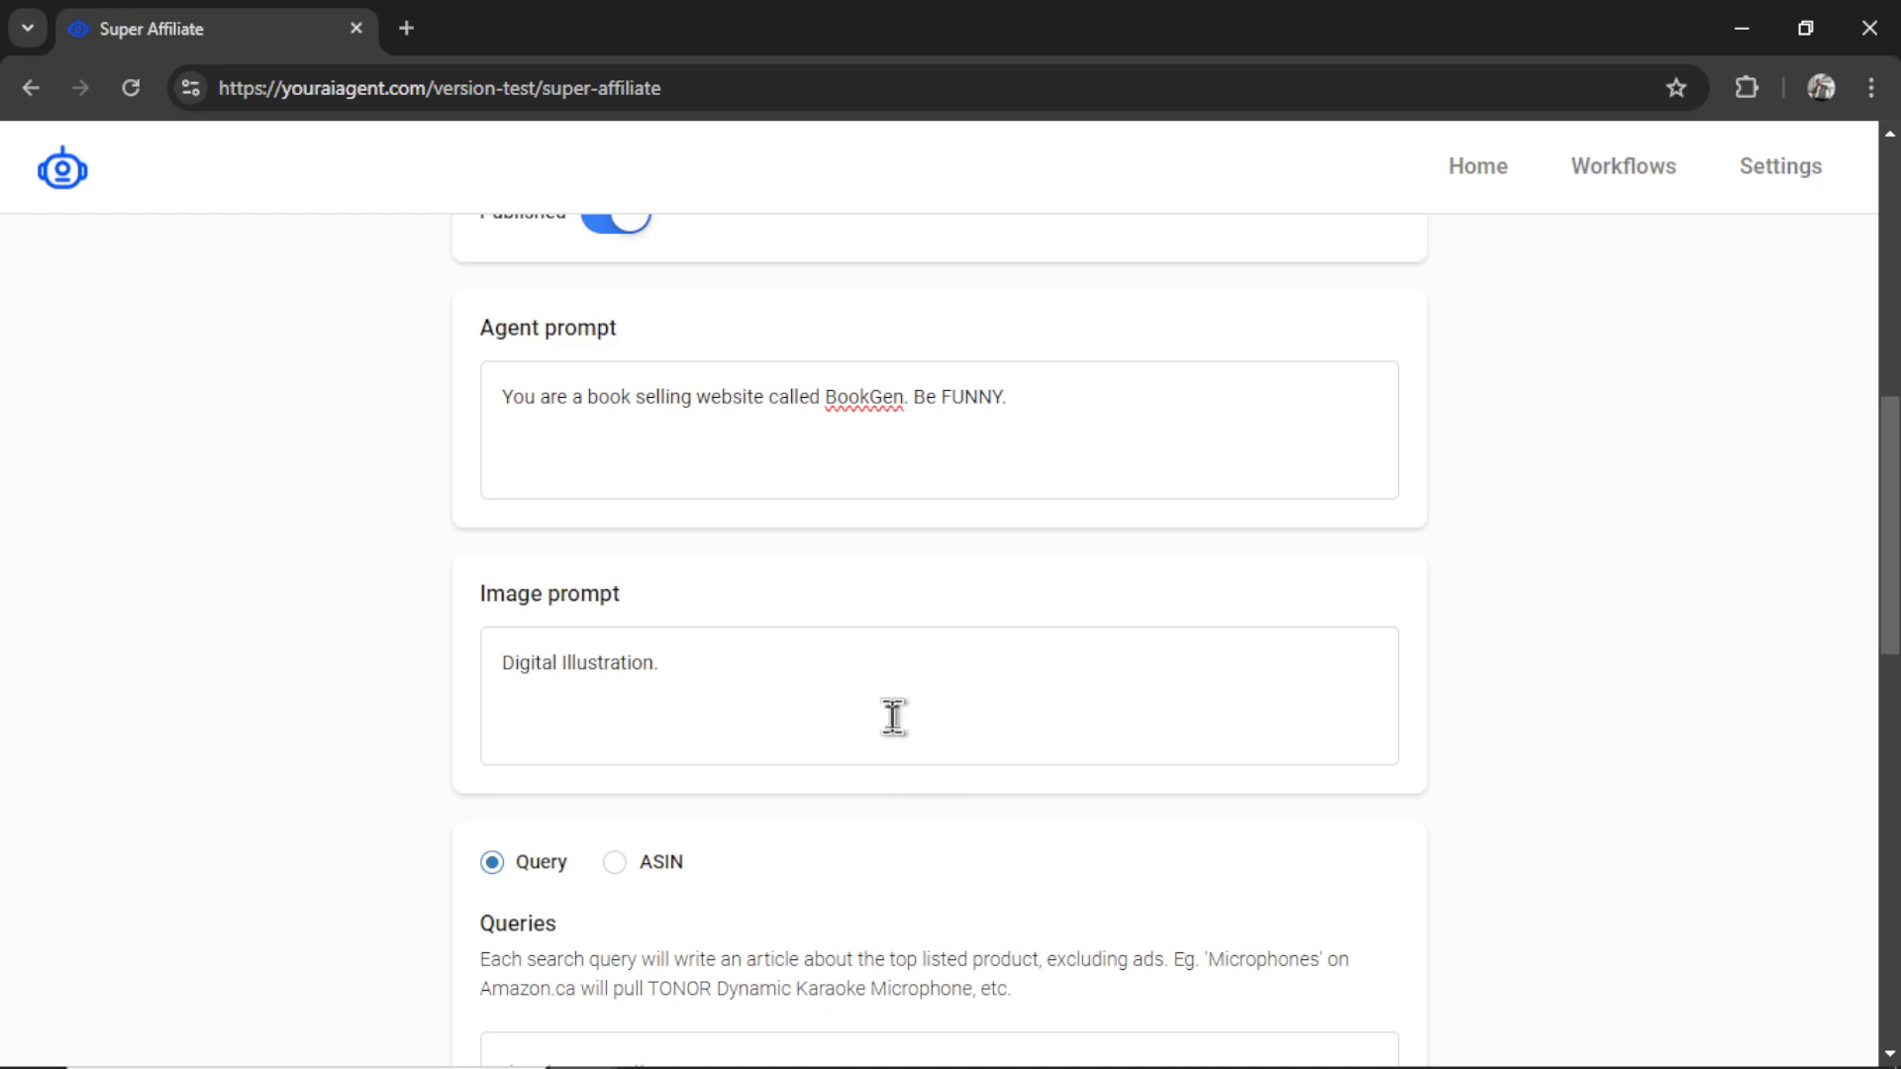
pyautogui.scroll(-5, 1060, 653)
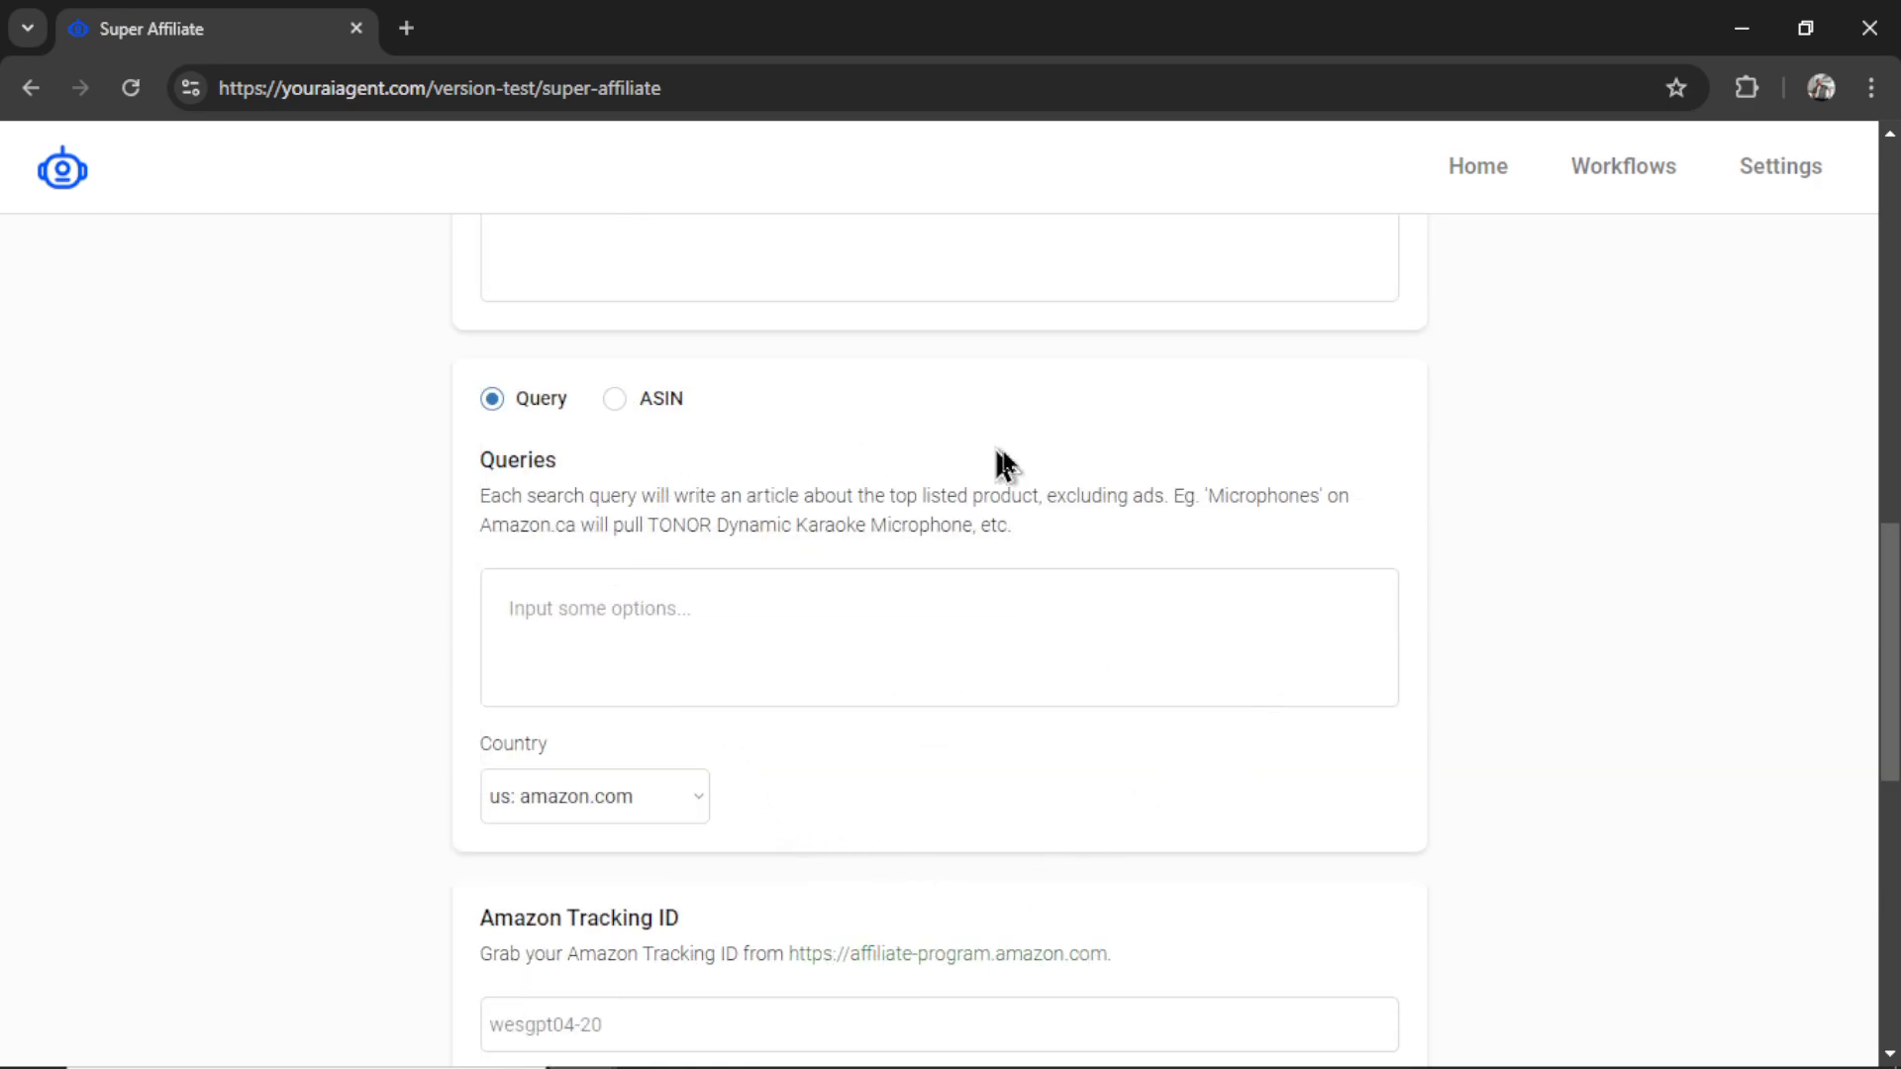
pyautogui.click(615, 400)
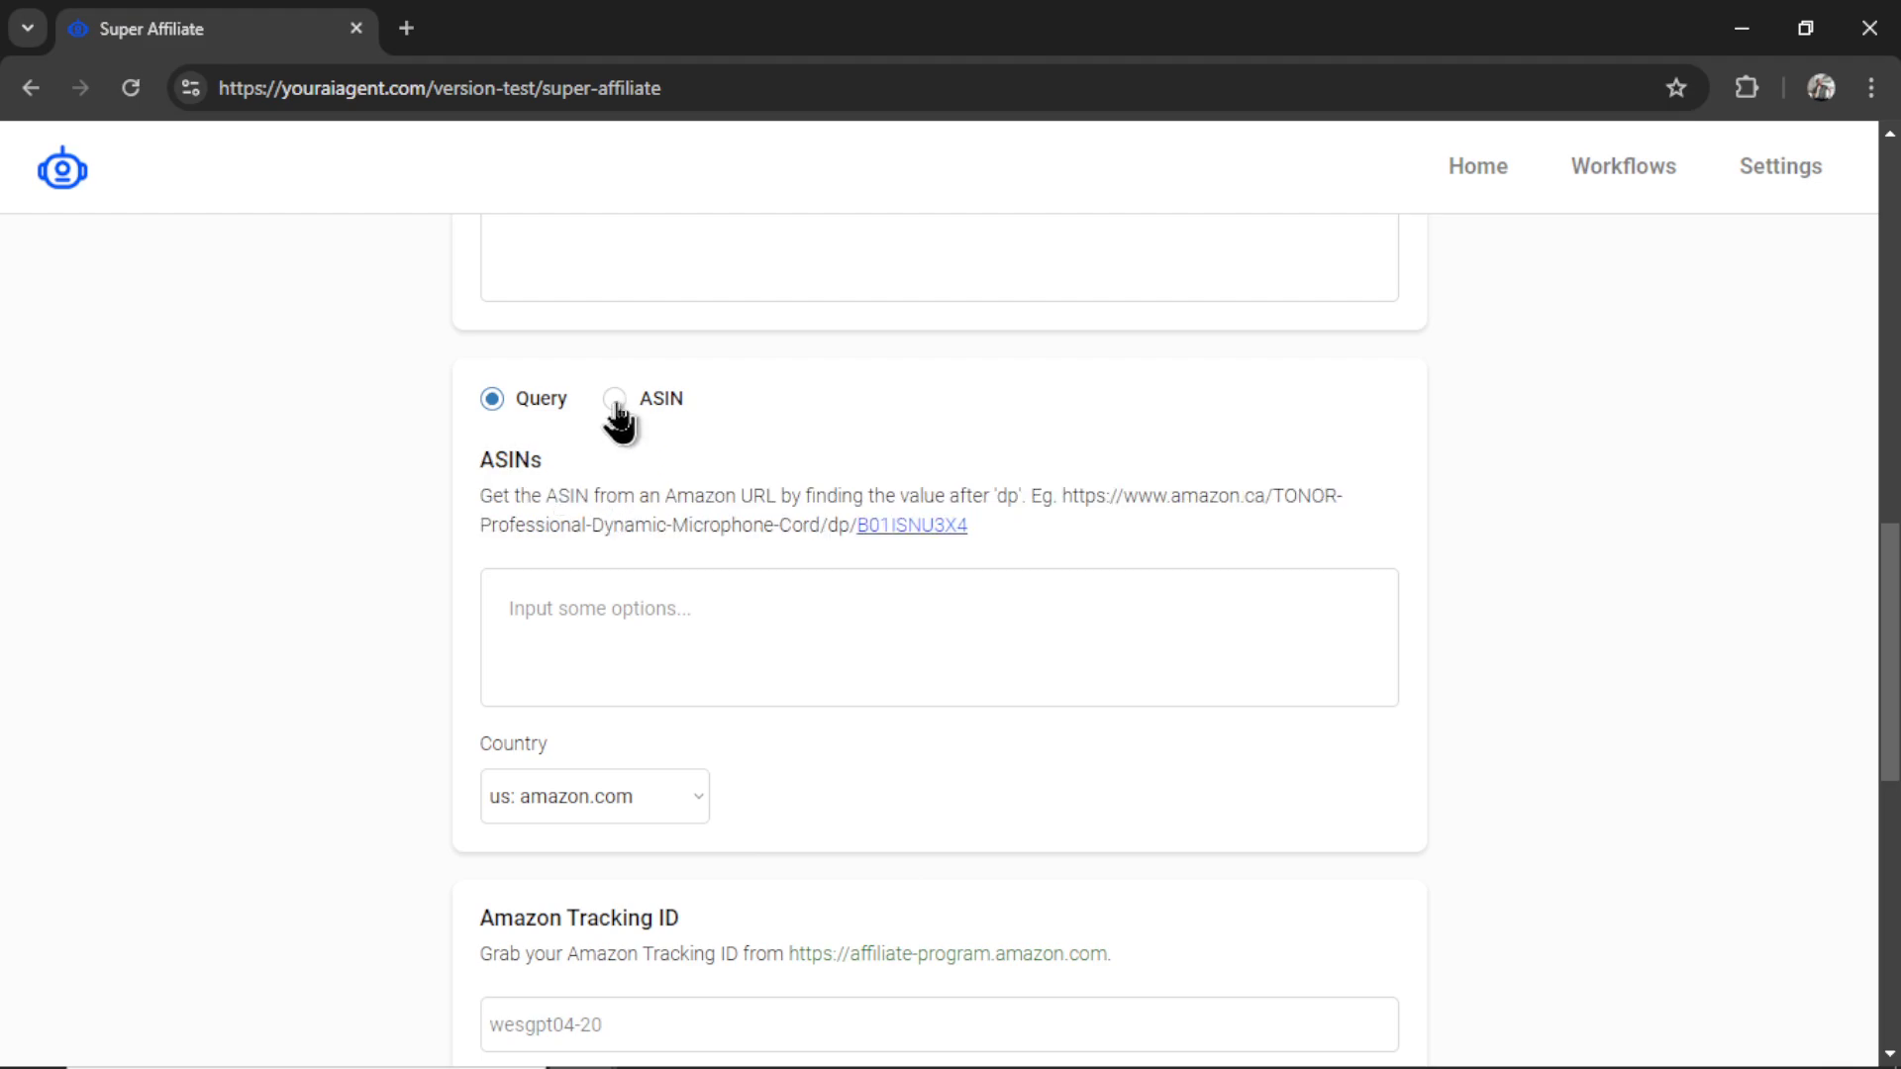
pyautogui.click(492, 401)
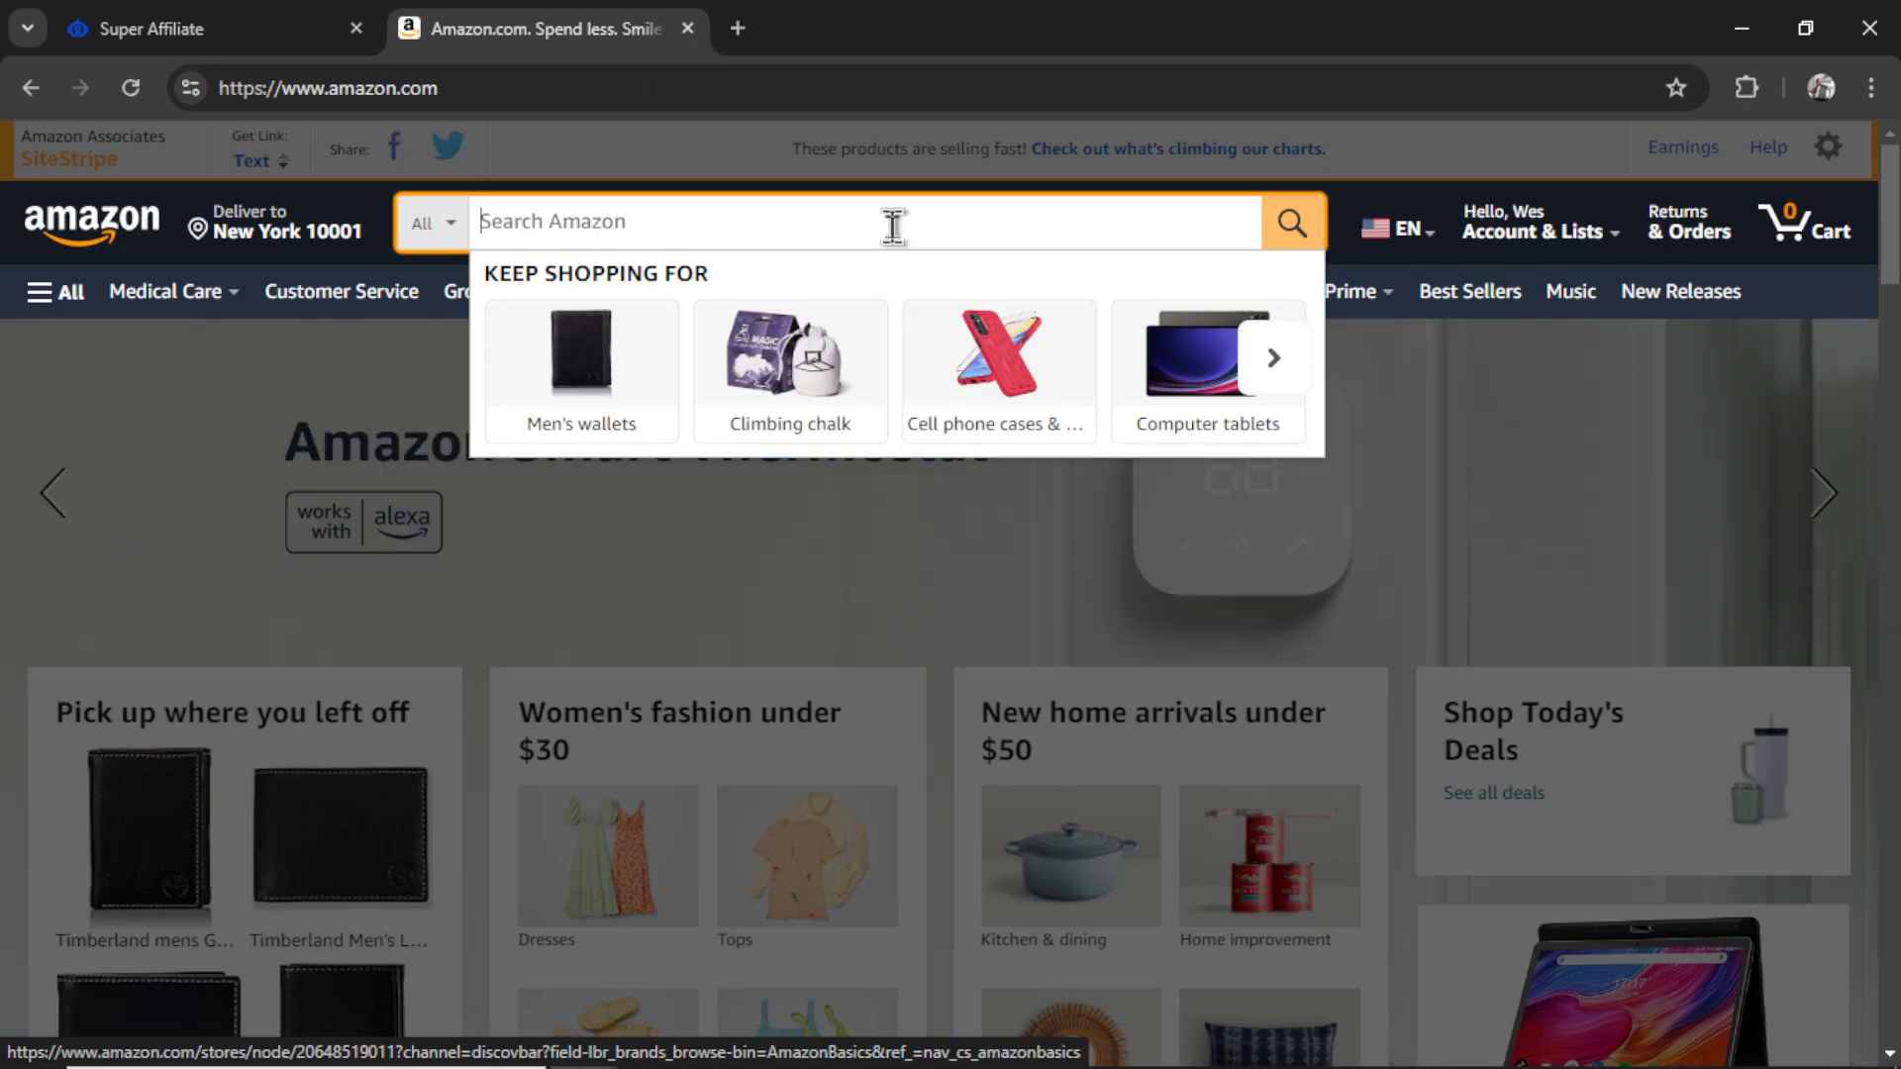
# - Search Amazon for bookshelf and browse the results
pyautogui.write('bookshelf')
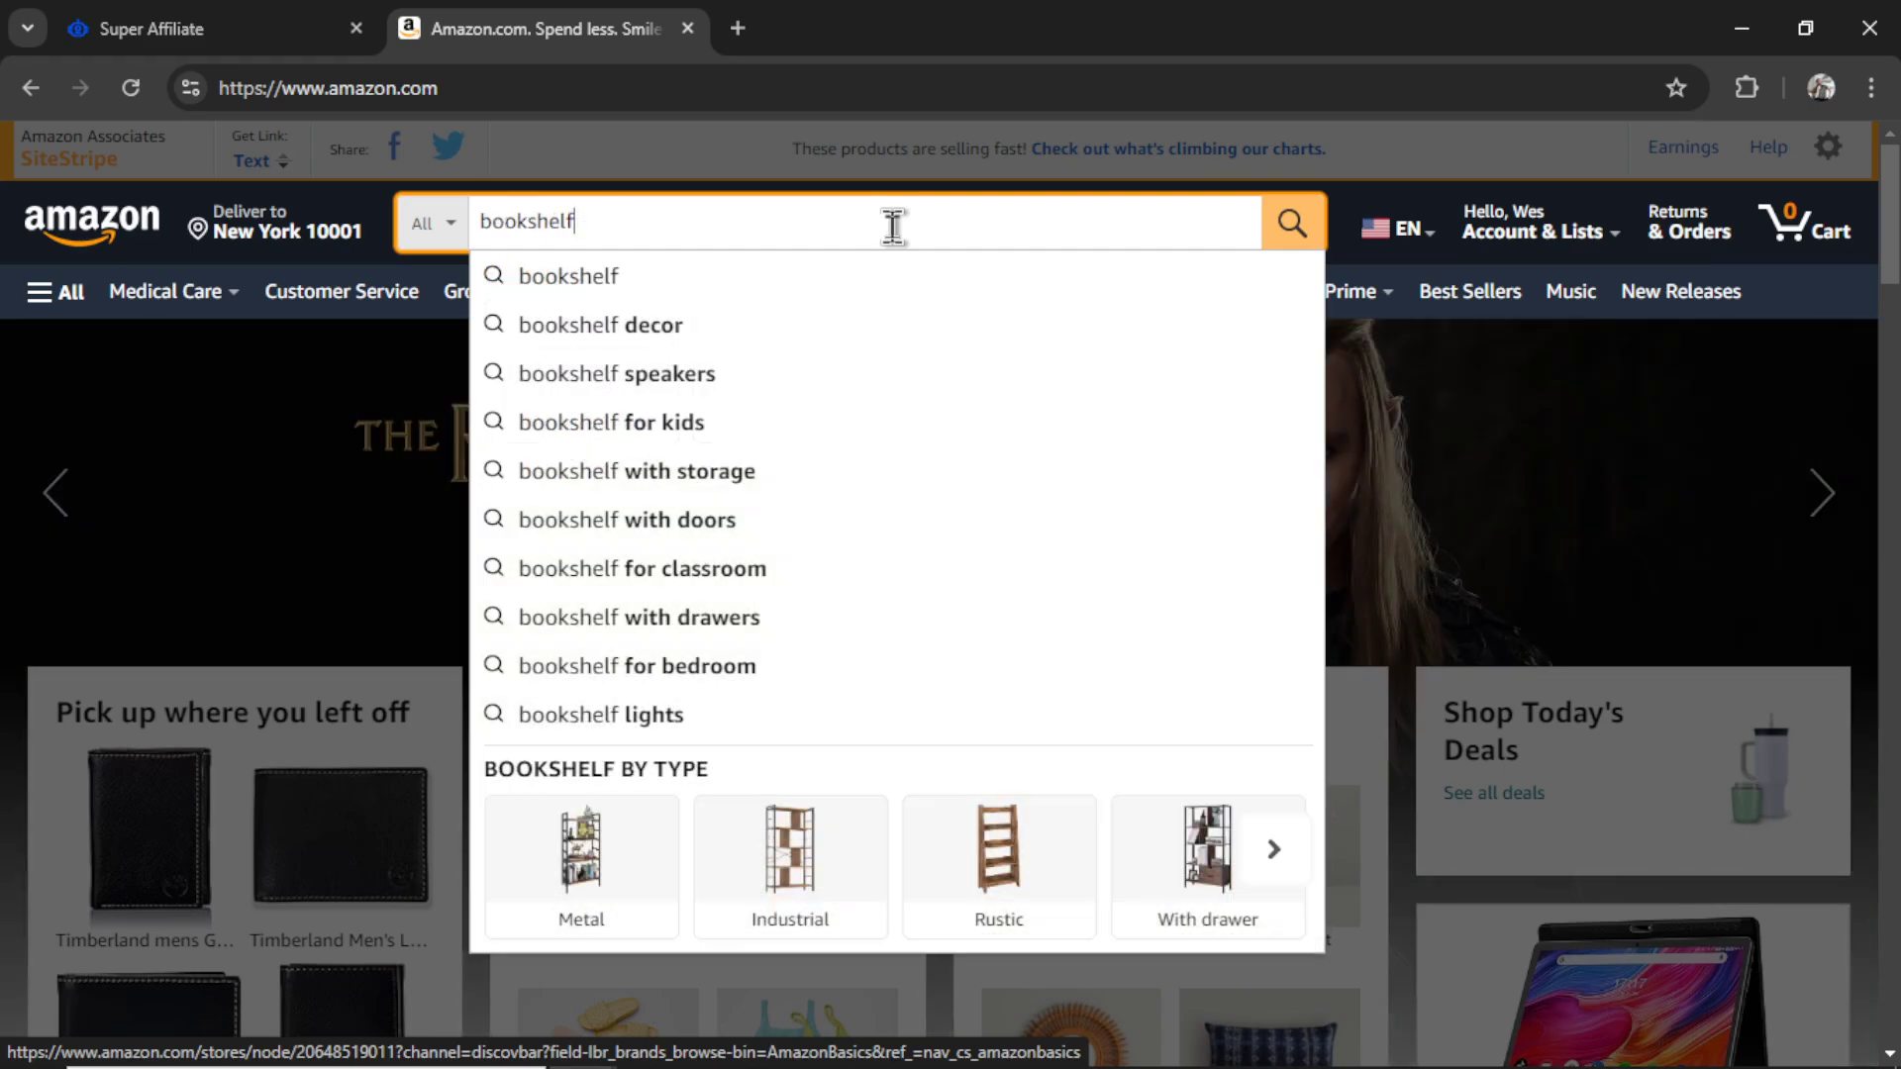
pyautogui.press('Return')
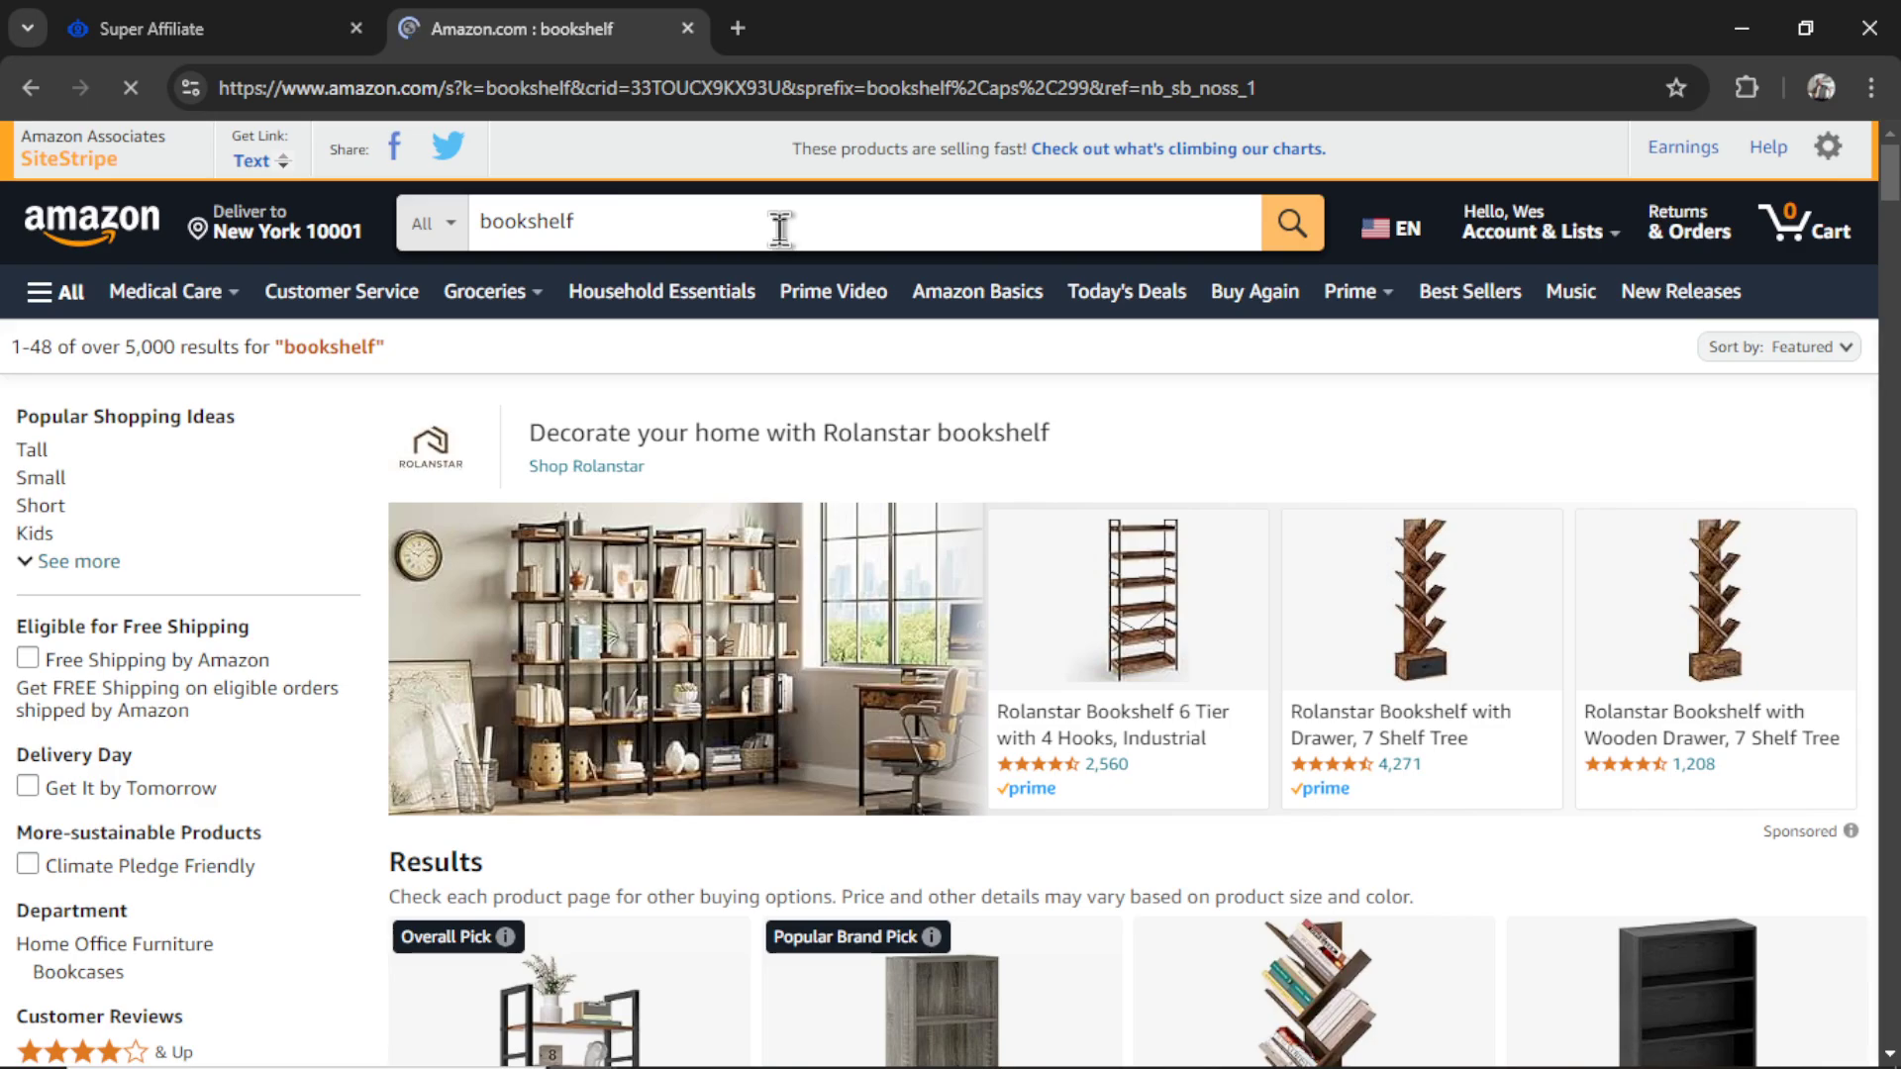
pyautogui.scroll(-3, 782, 396)
pyautogui.scroll(-1, 1386, 792)
pyautogui.scroll(-4, 1426, 817)
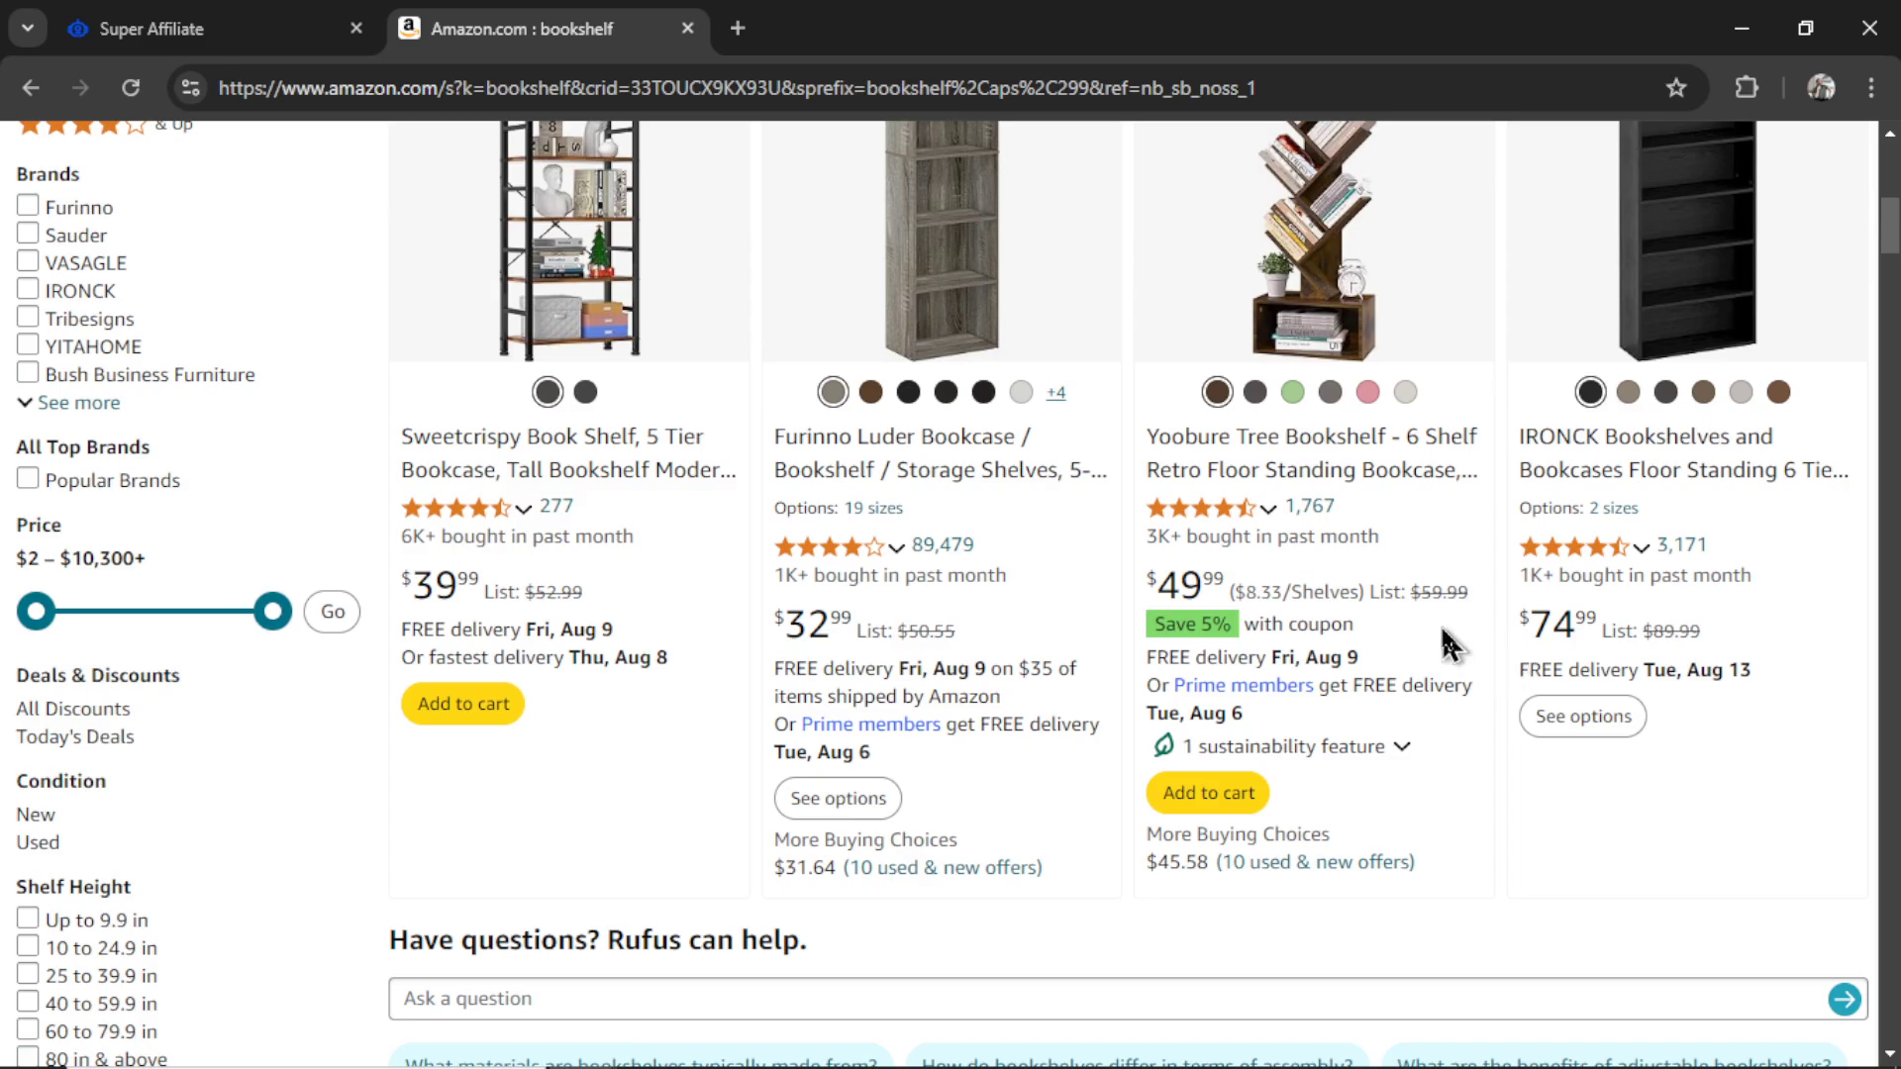
# - Add bookshelf as a query in the Super Affiliate form
pyautogui.hotkey('ctrl', 'shift', 'Tab')
pyautogui.click(676, 654)
pyautogui.write('boo')
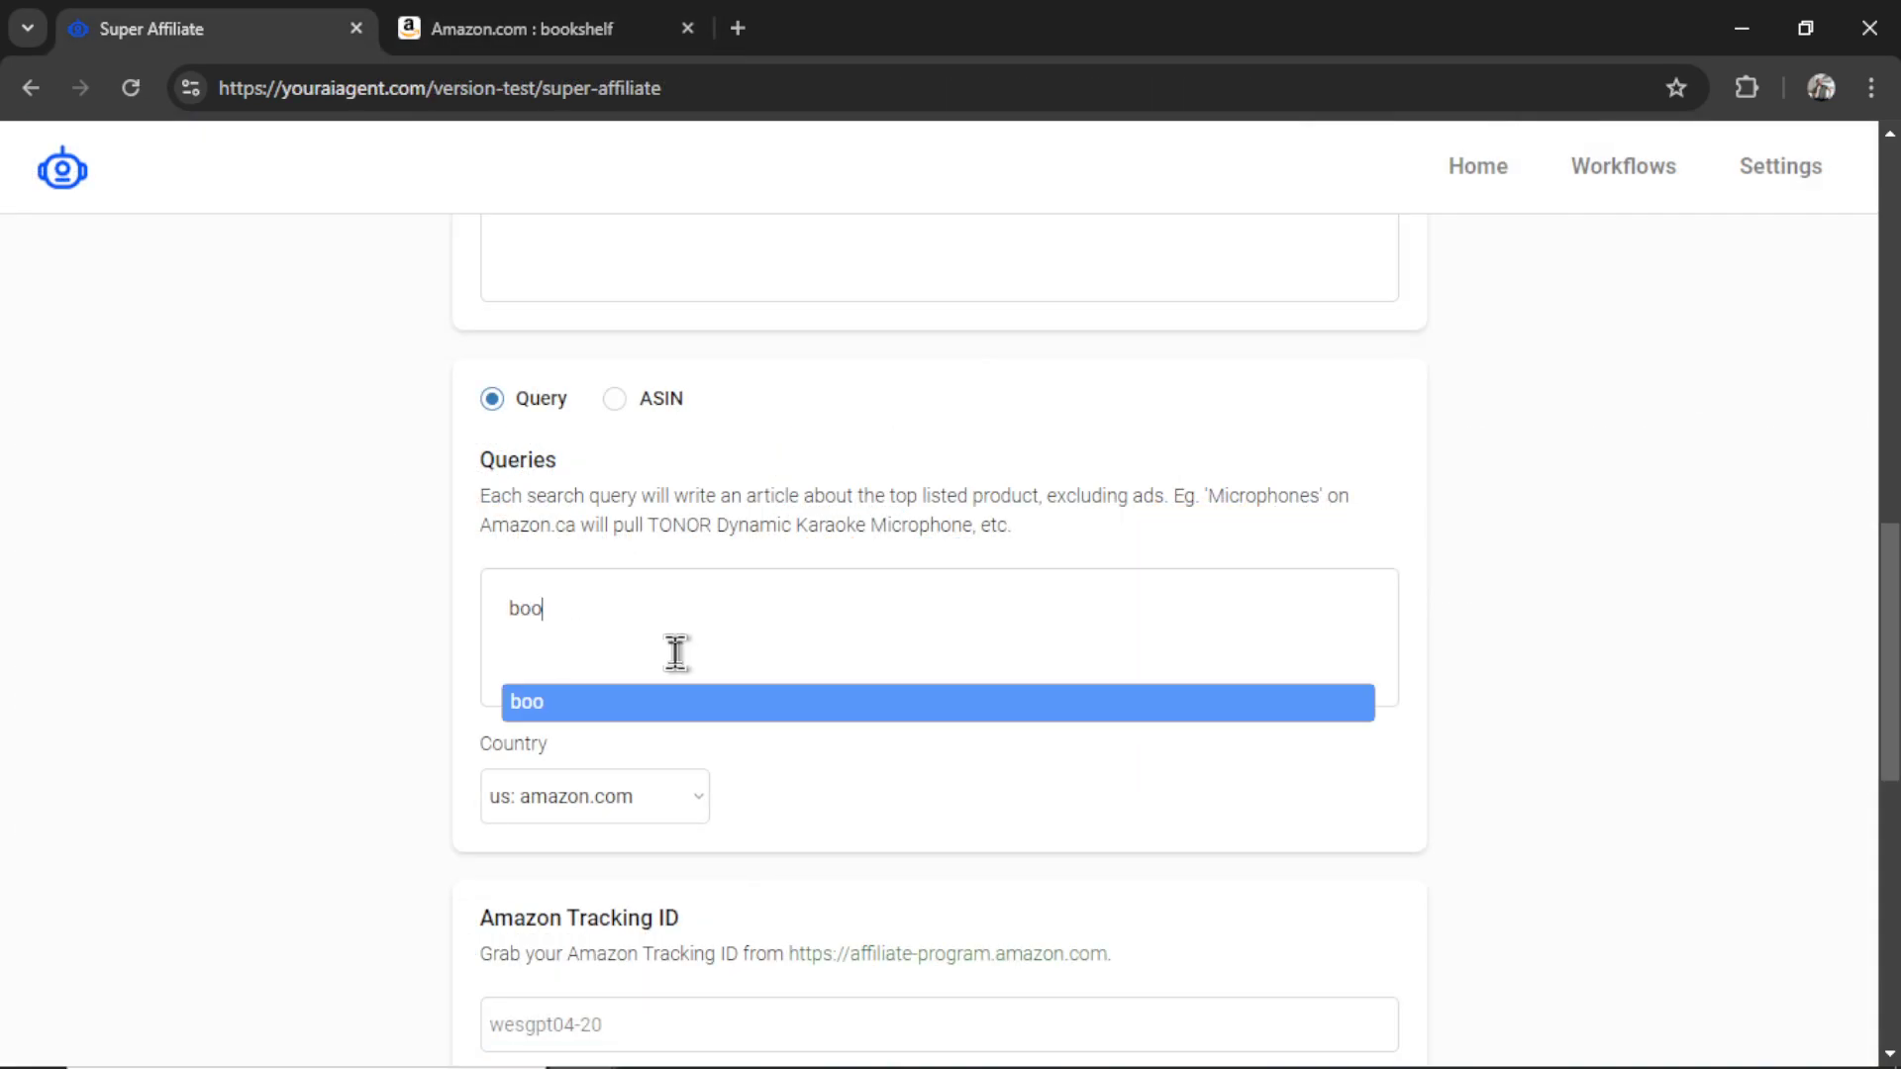
pyautogui.write('kshelf')
pyautogui.hotkey('ctrl', 'Tab')
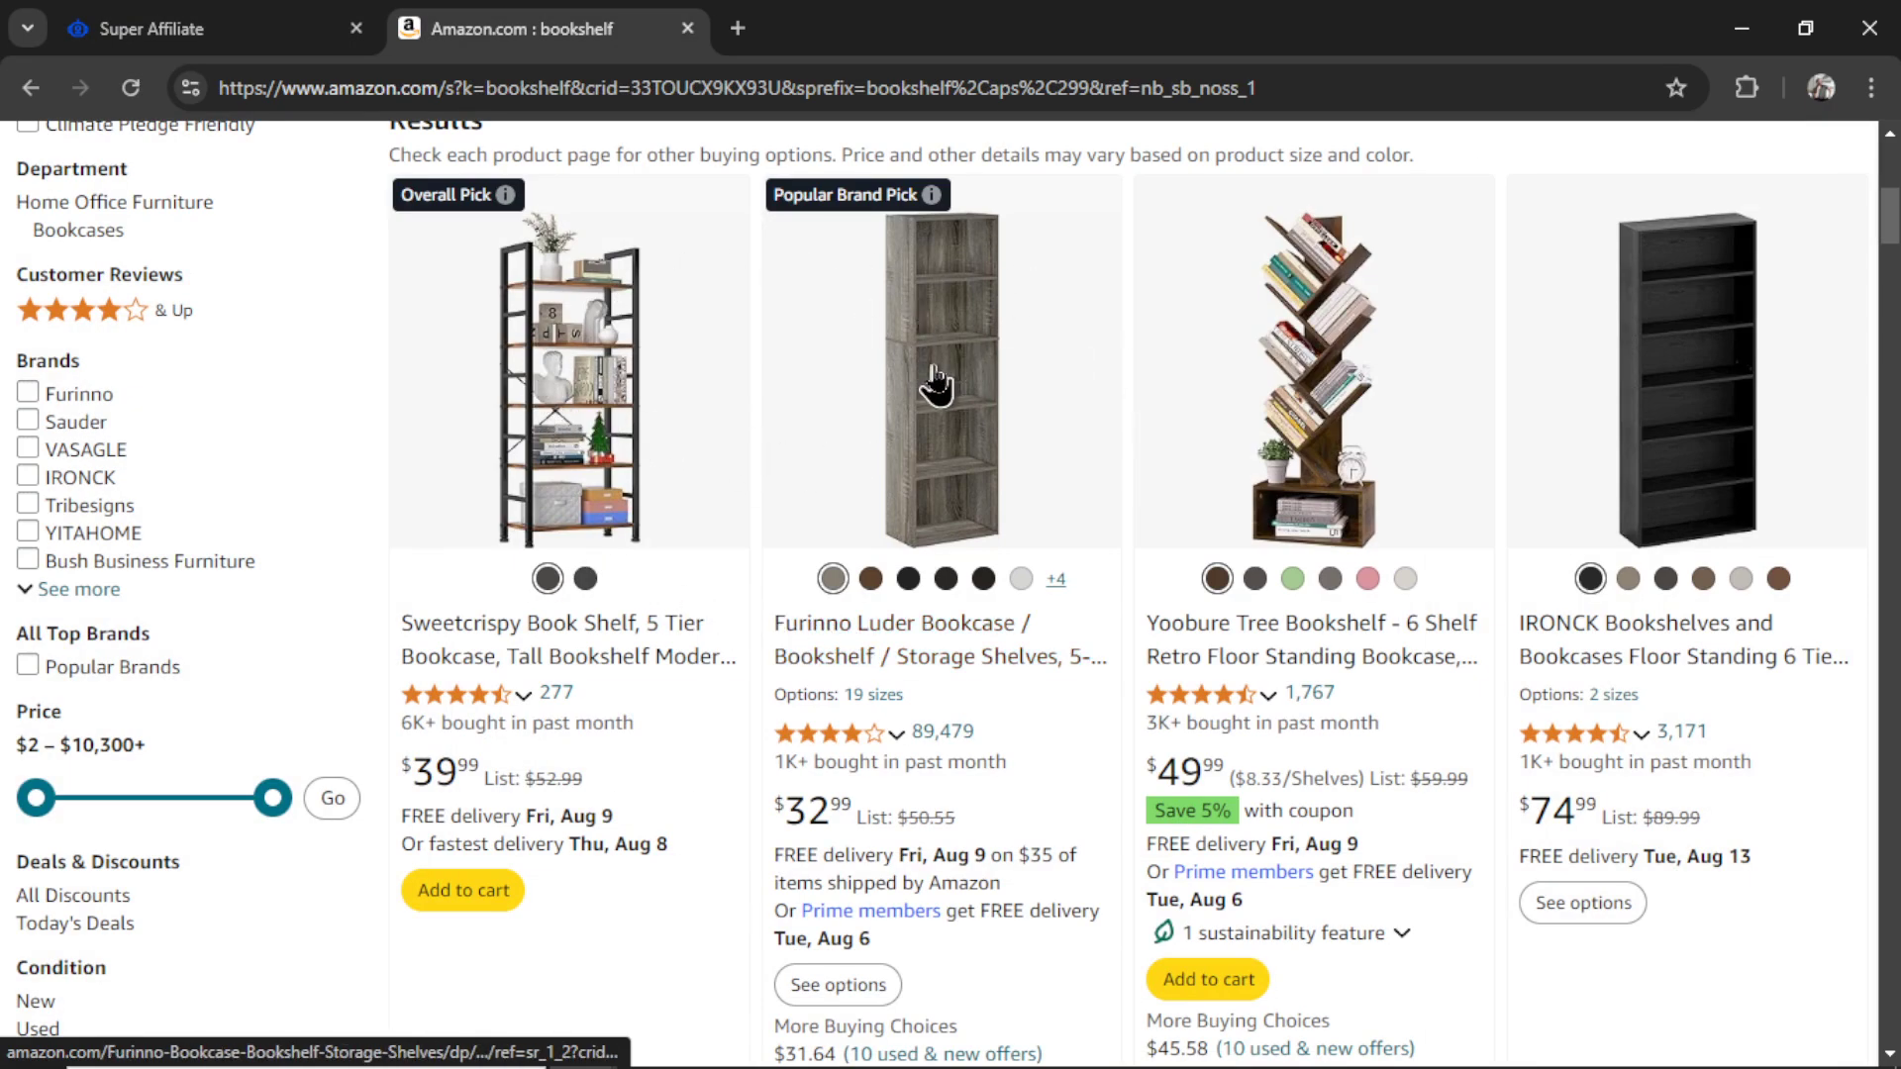
pyautogui.hotkey('ctrl', 'shift', 'Tab')
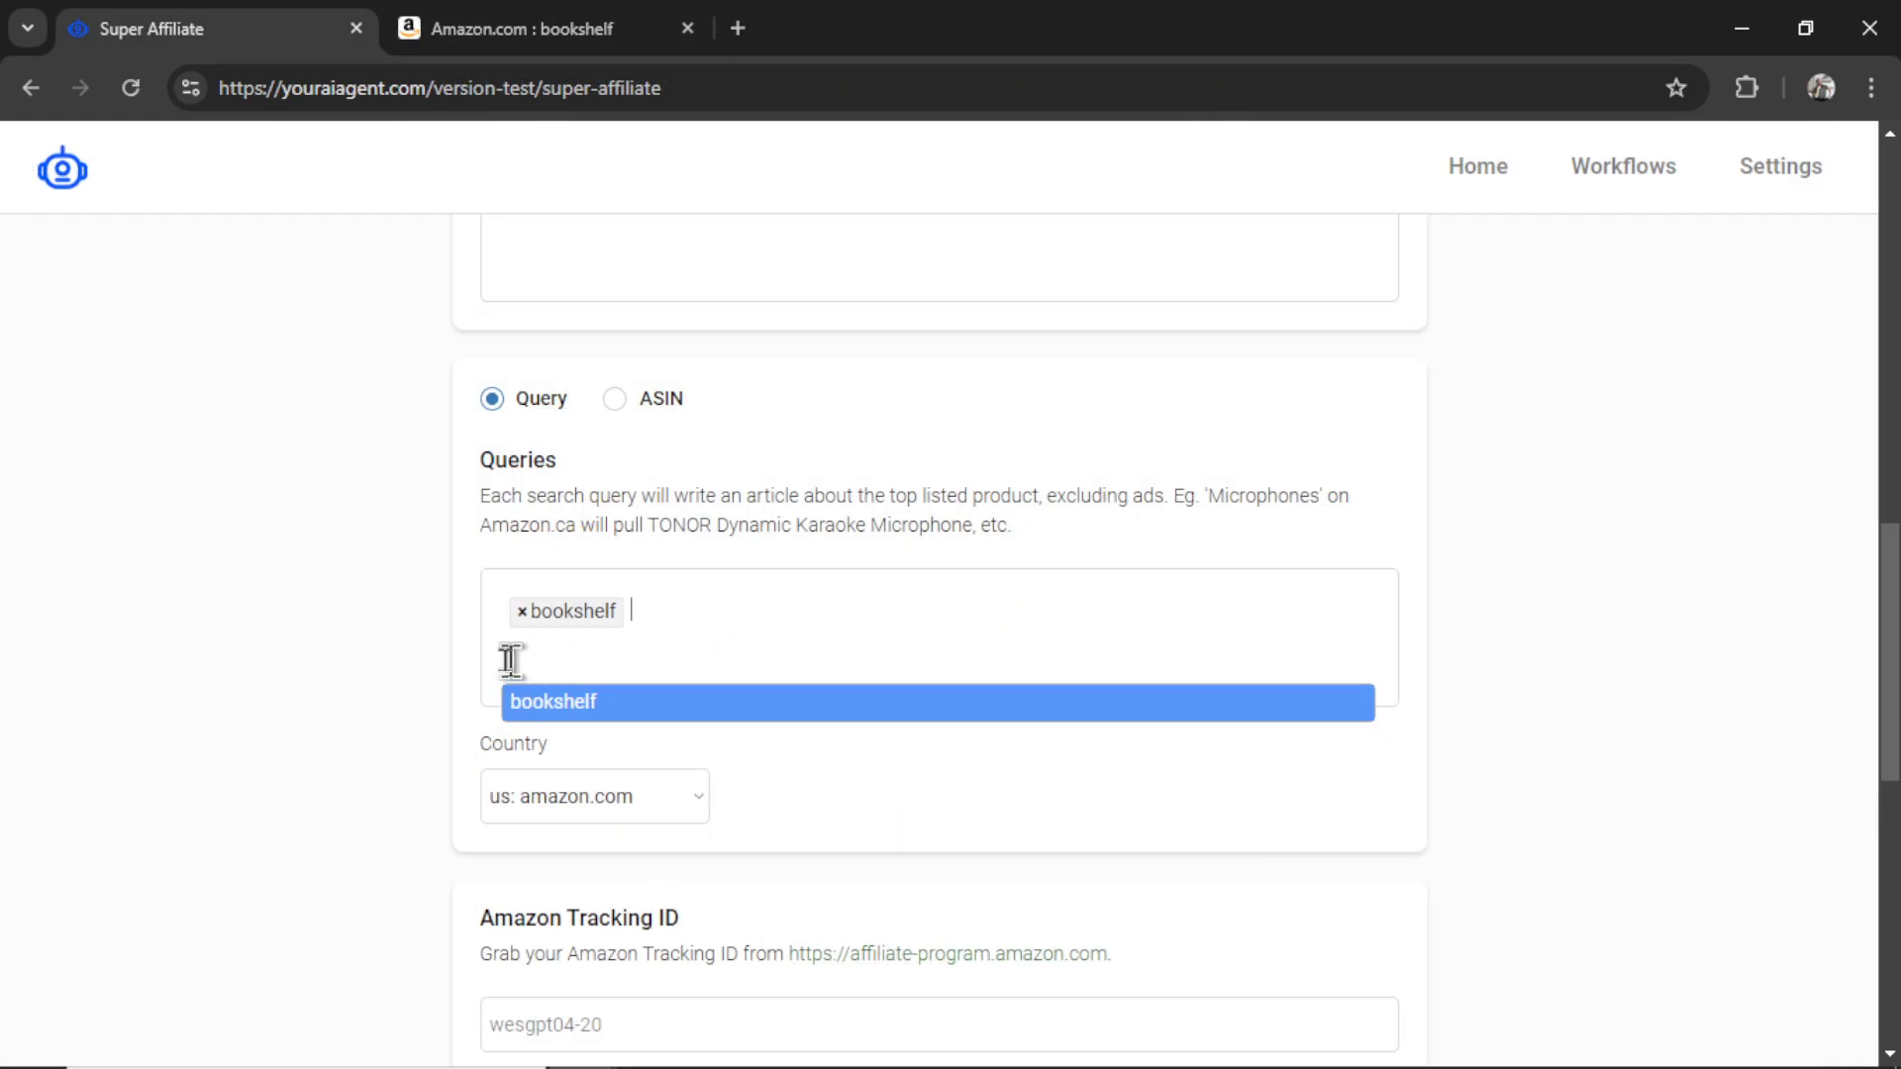
pyautogui.hotkey('ctrl', 'Tab')
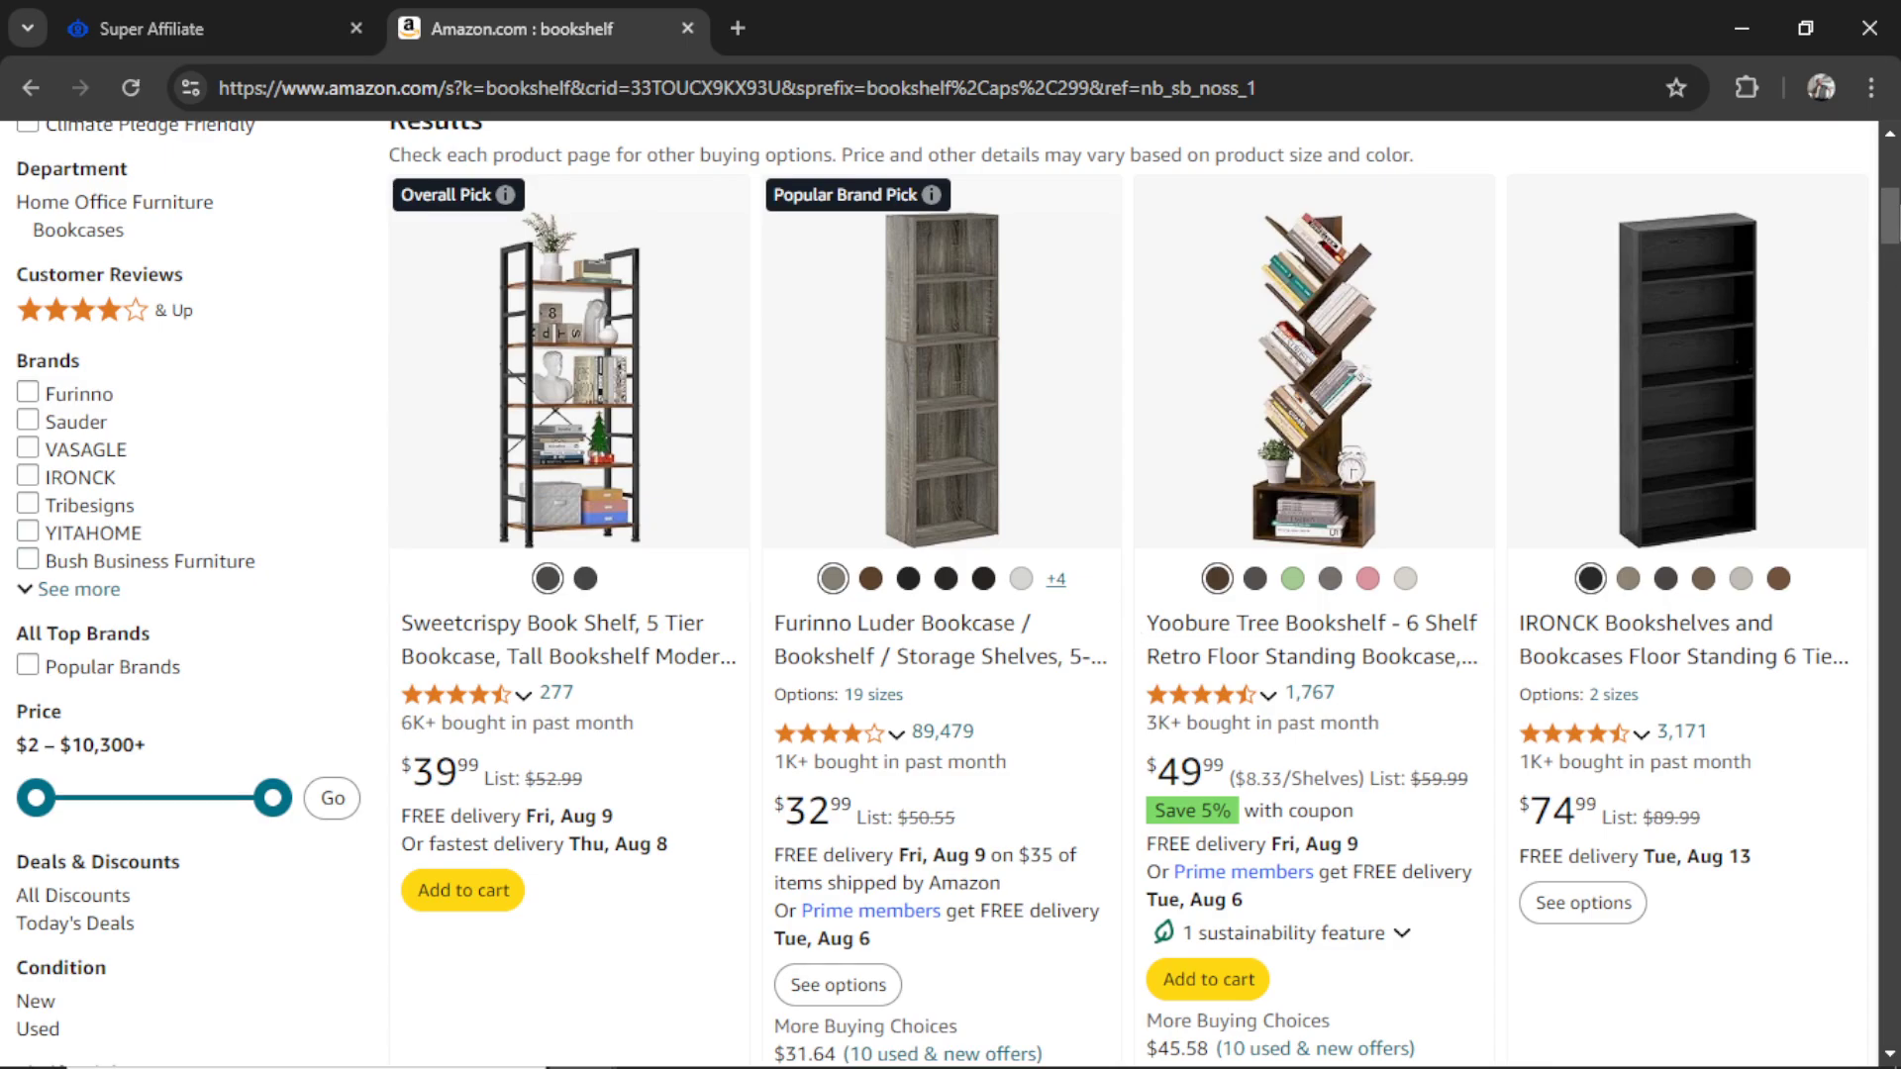
# - Open the Yoobure Tree Bookshelf listing and select its ASIN B0BQBZSK7F in the address
pyautogui.scroll(-2, 1867, 275)
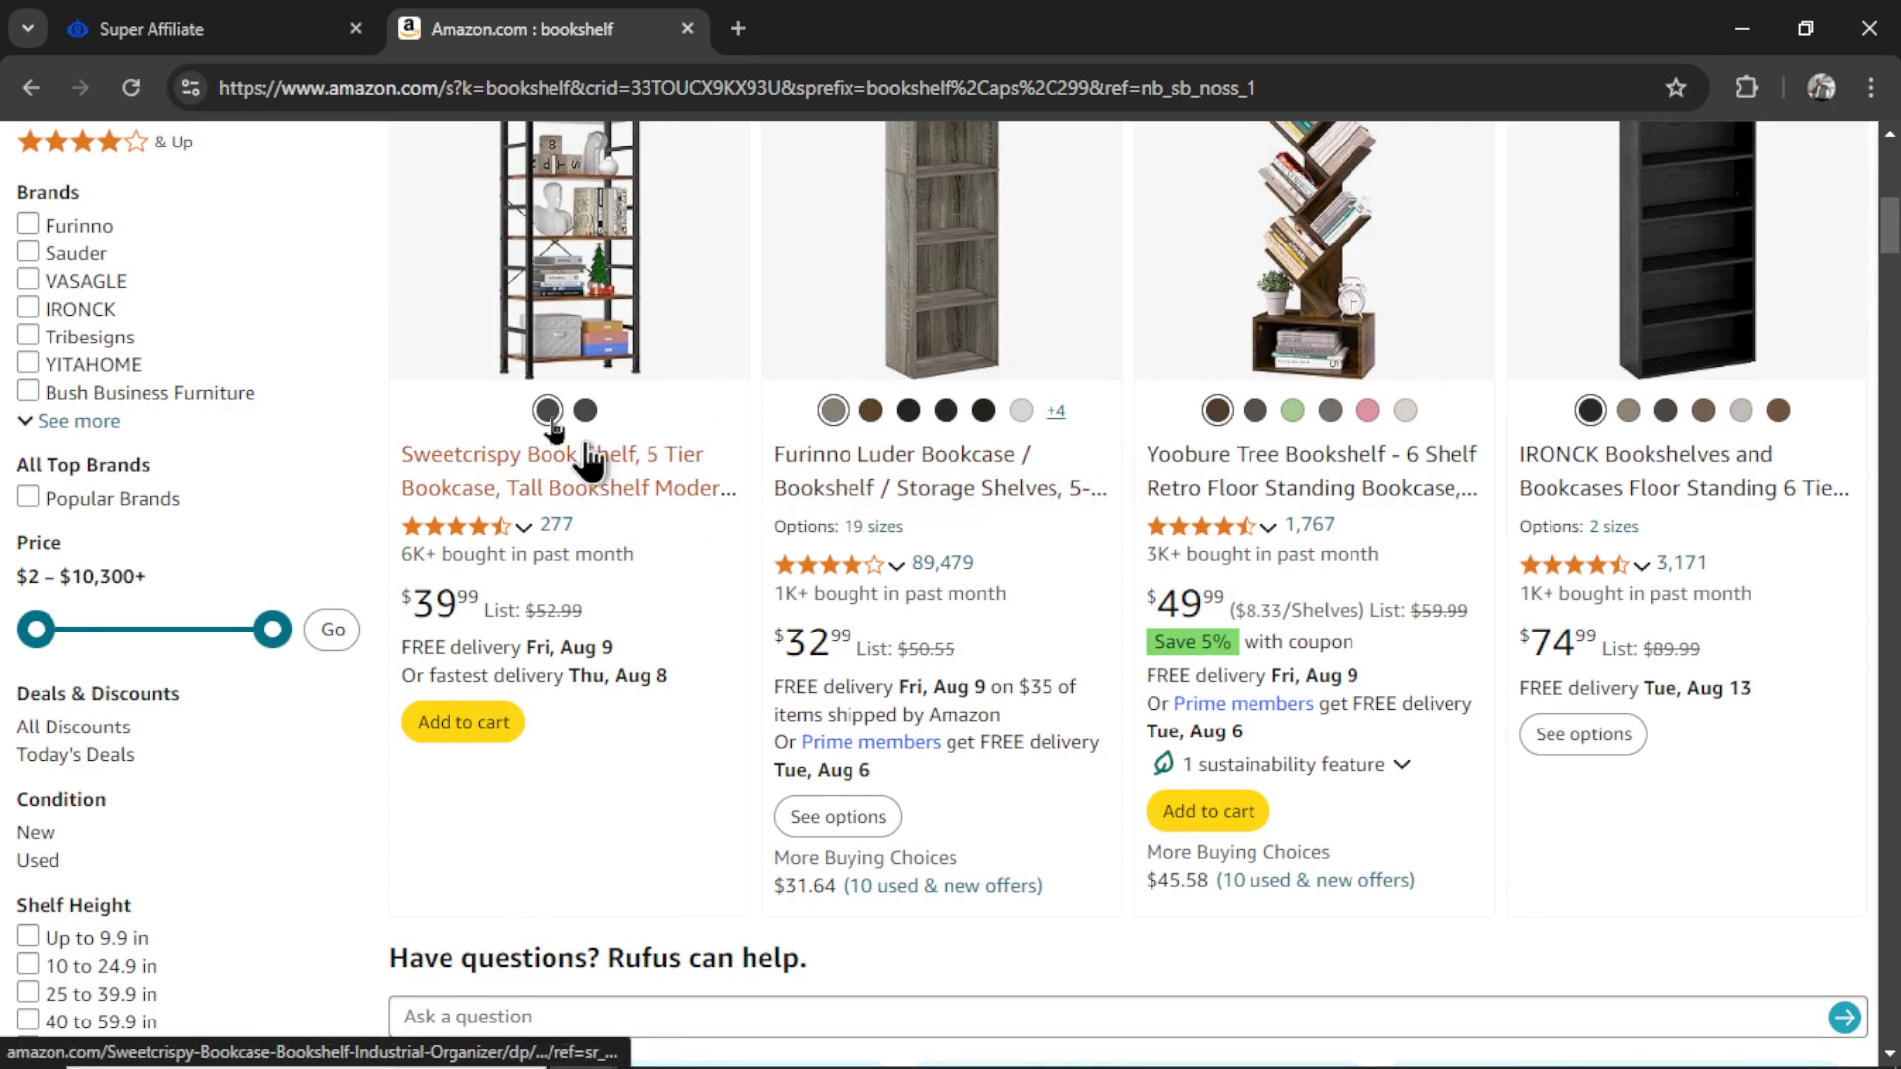
pyautogui.scroll(-6, 1195, 602)
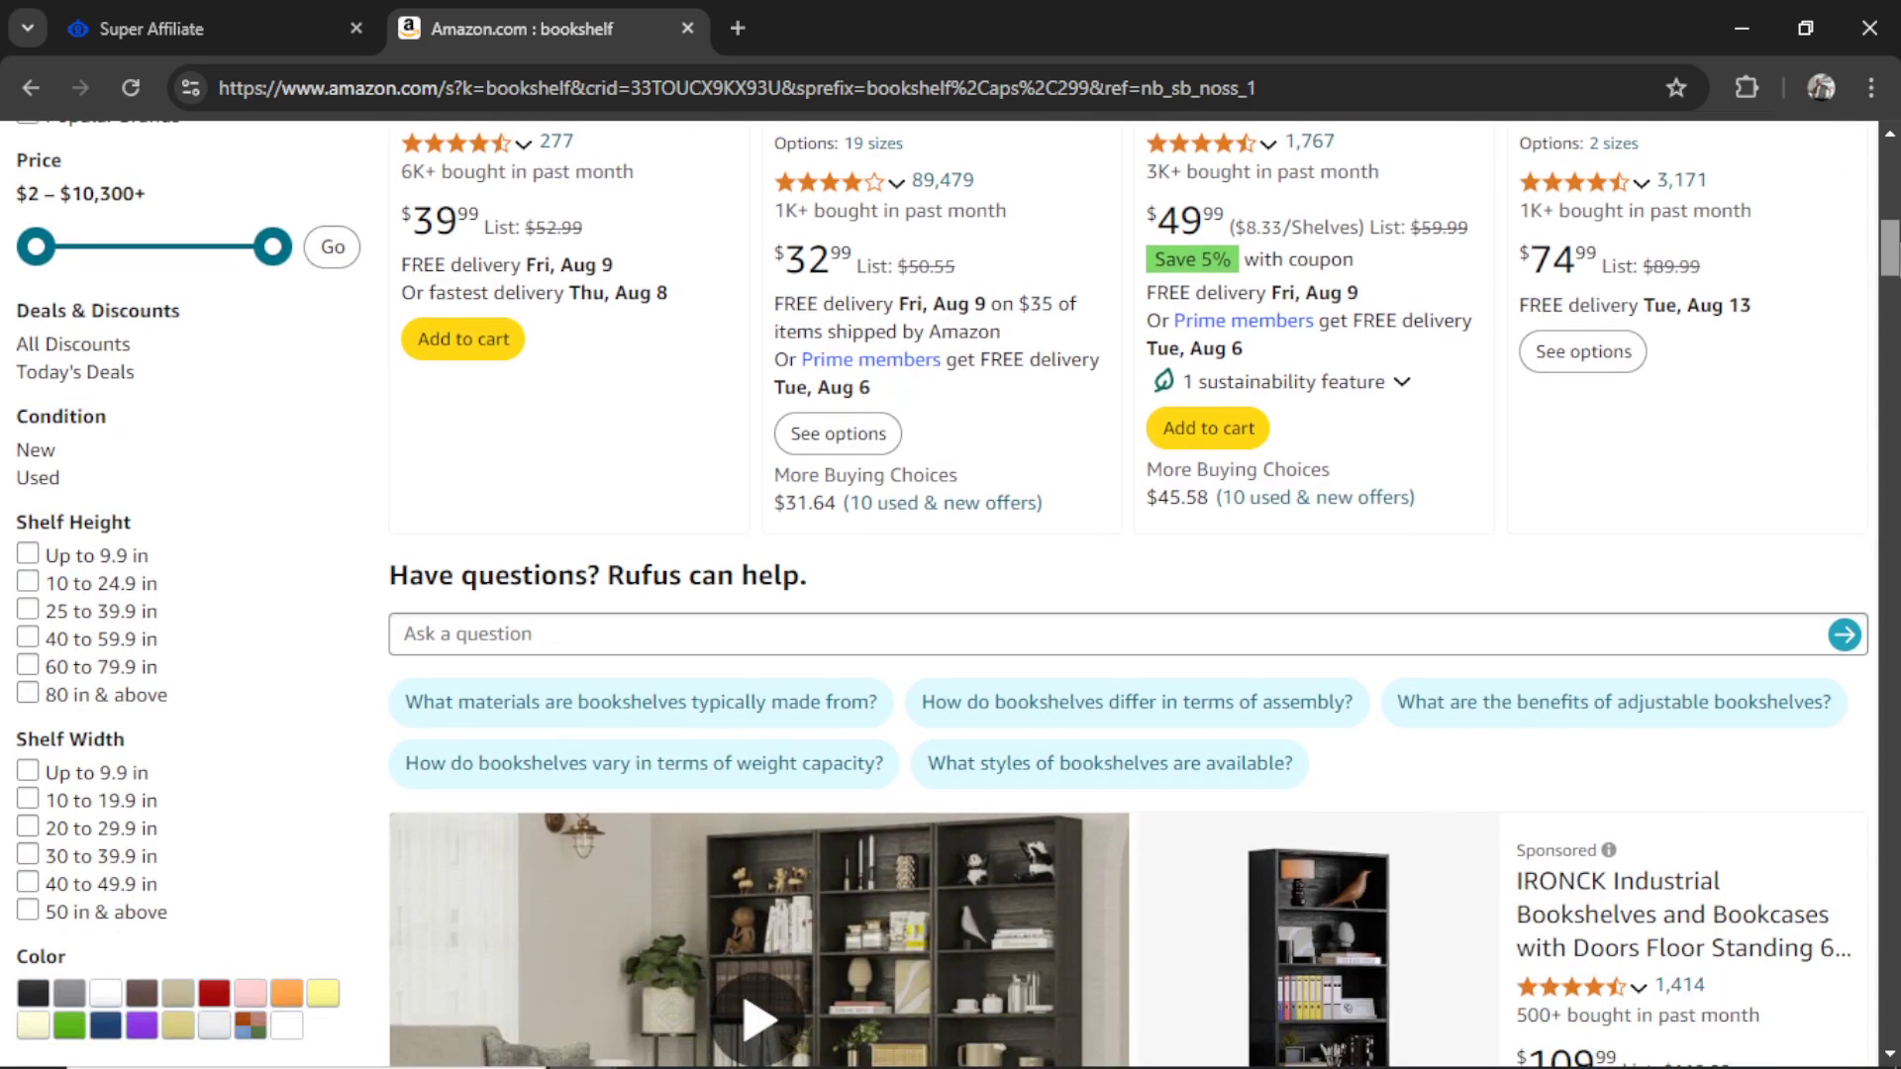
pyautogui.scroll(-8, 623, 891)
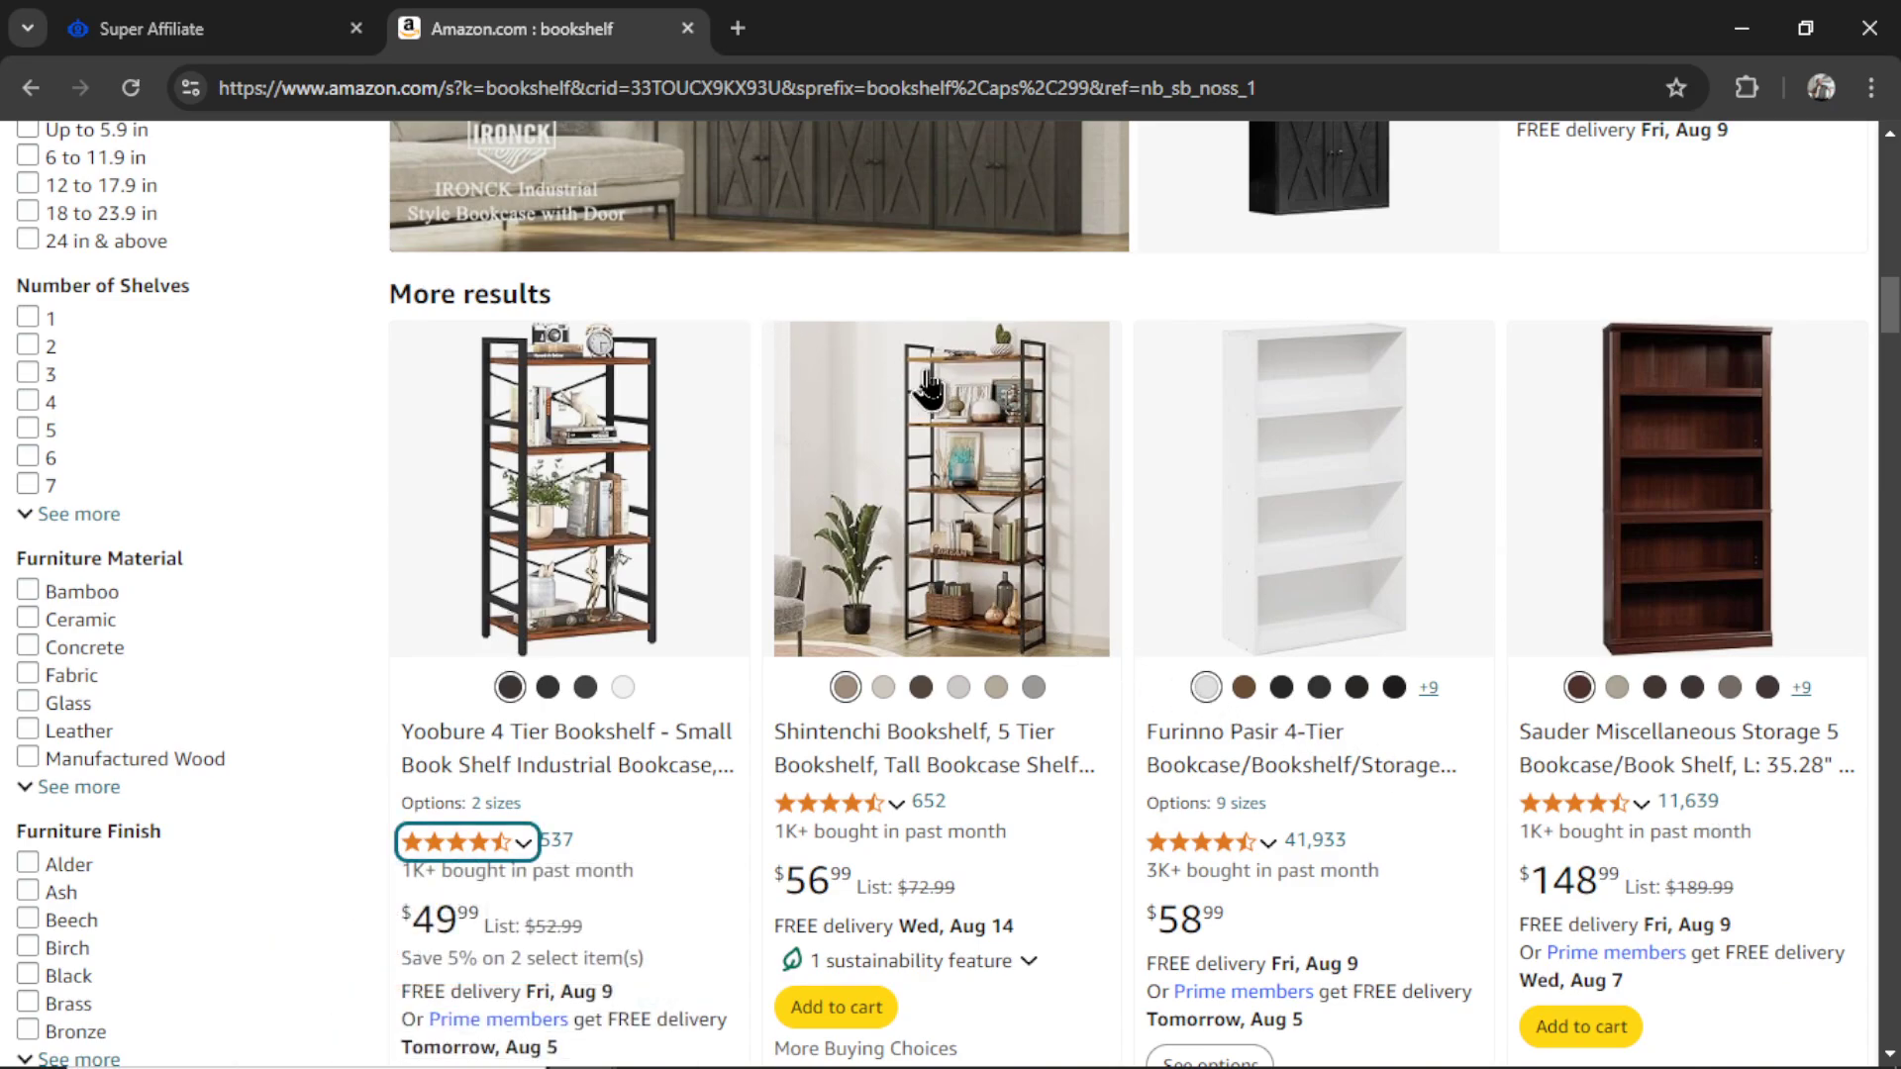
pyautogui.scroll(-9, 1769, 500)
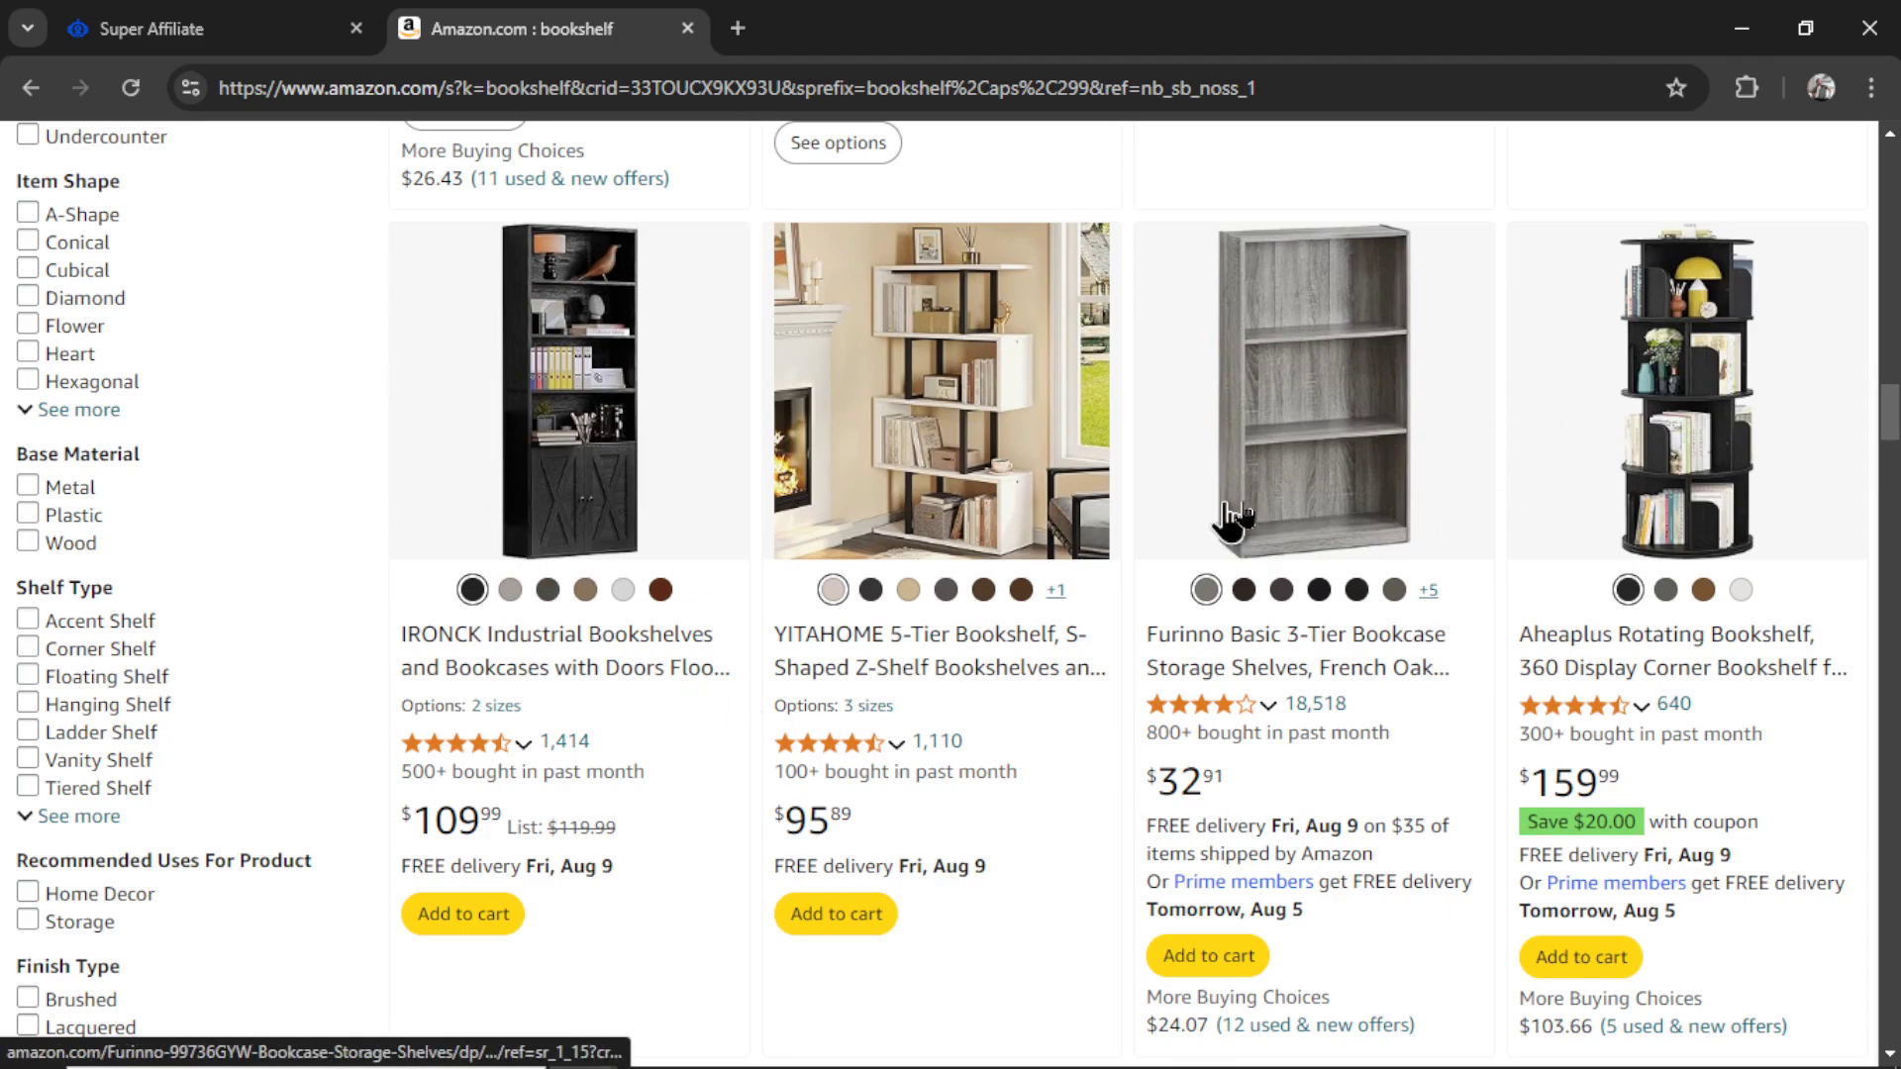
pyautogui.scroll(-8, 1888, 461)
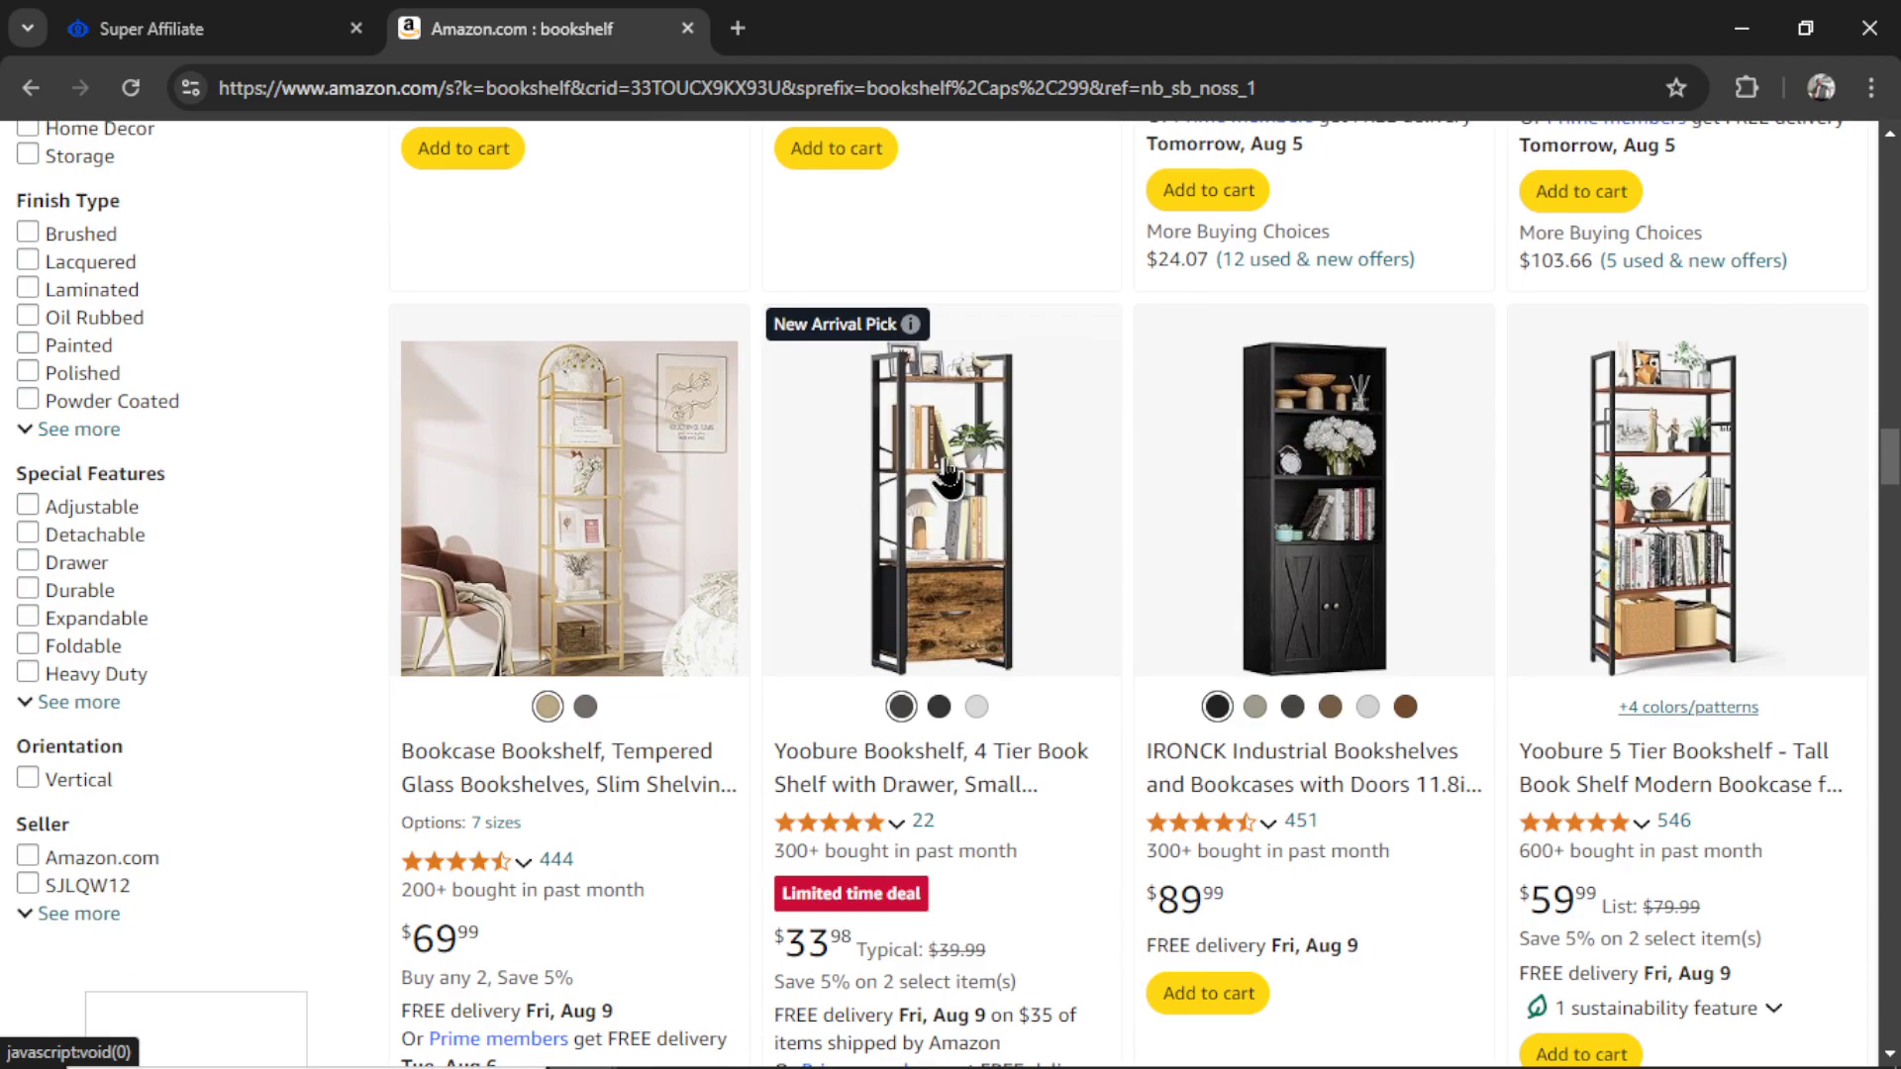
pyautogui.scroll(-2, 1888, 460)
pyautogui.scroll(-9, 1893, 473)
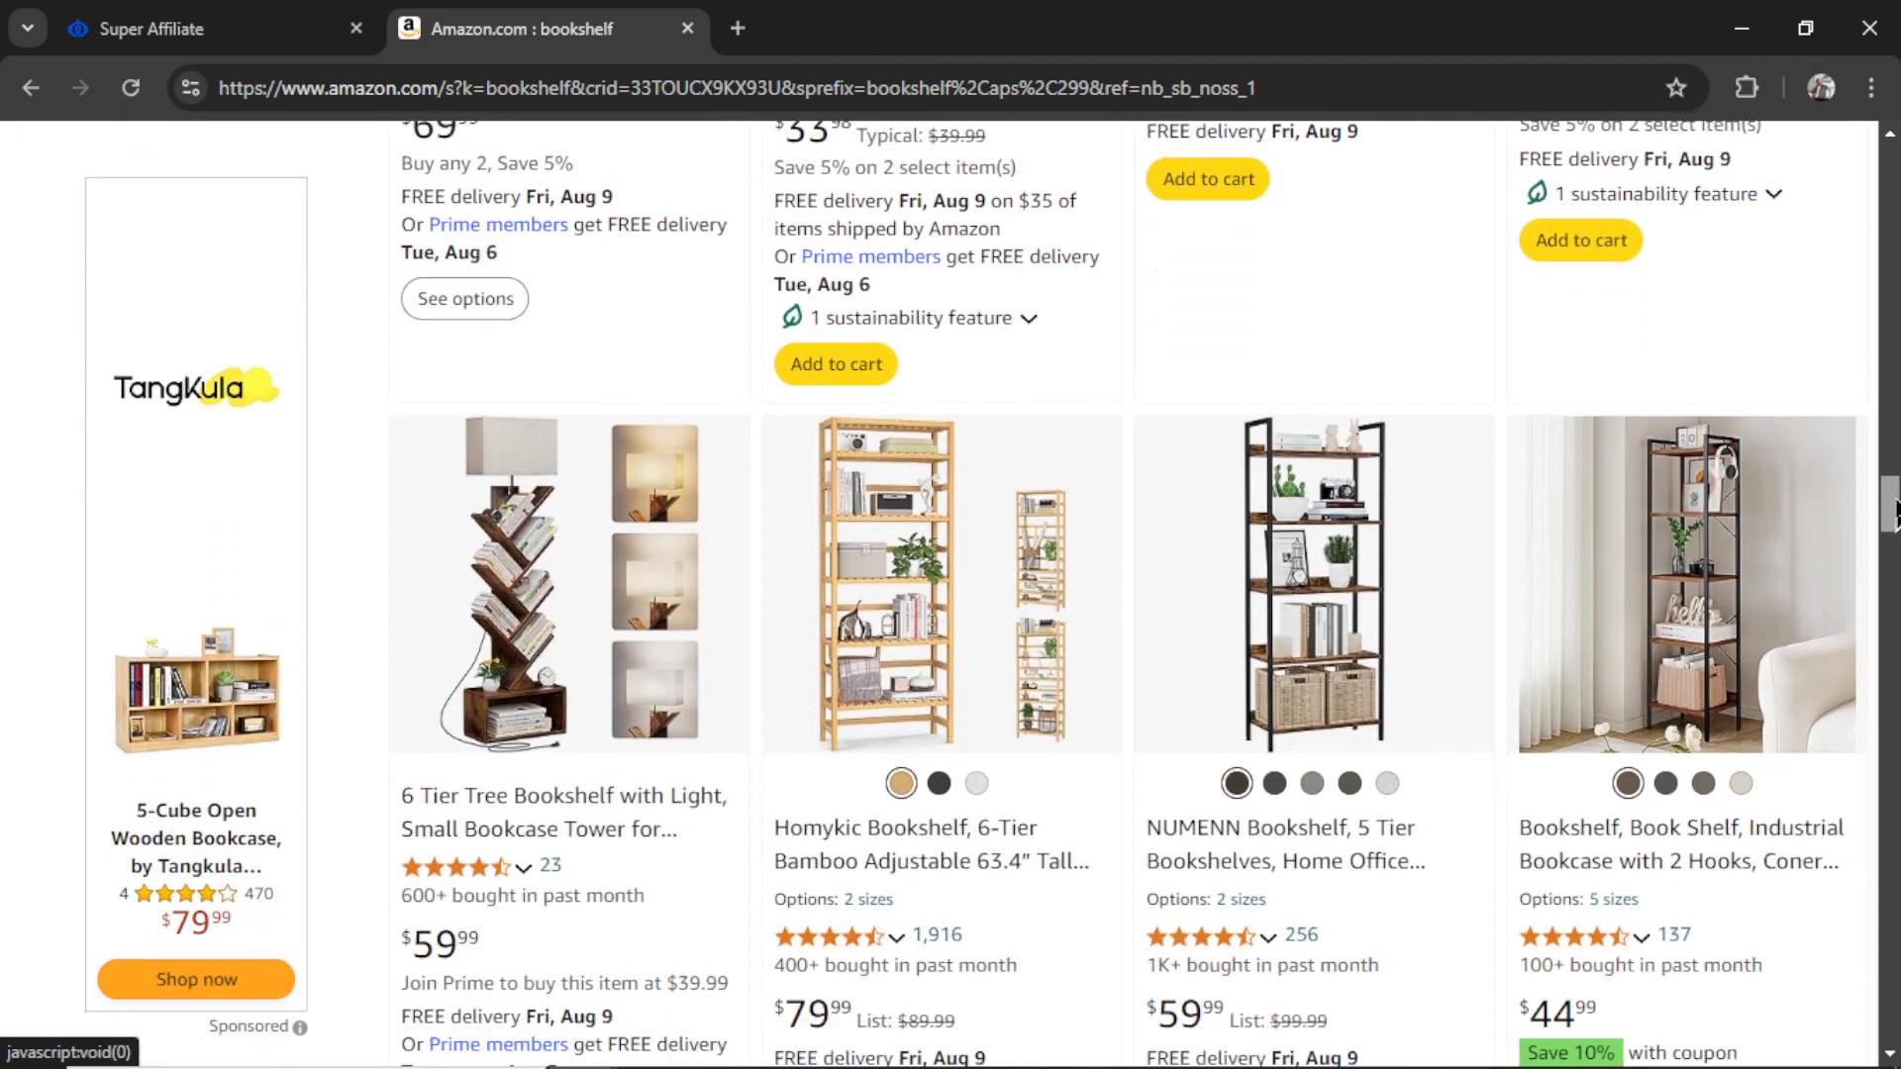
pyautogui.scroll(-2, 1543, 495)
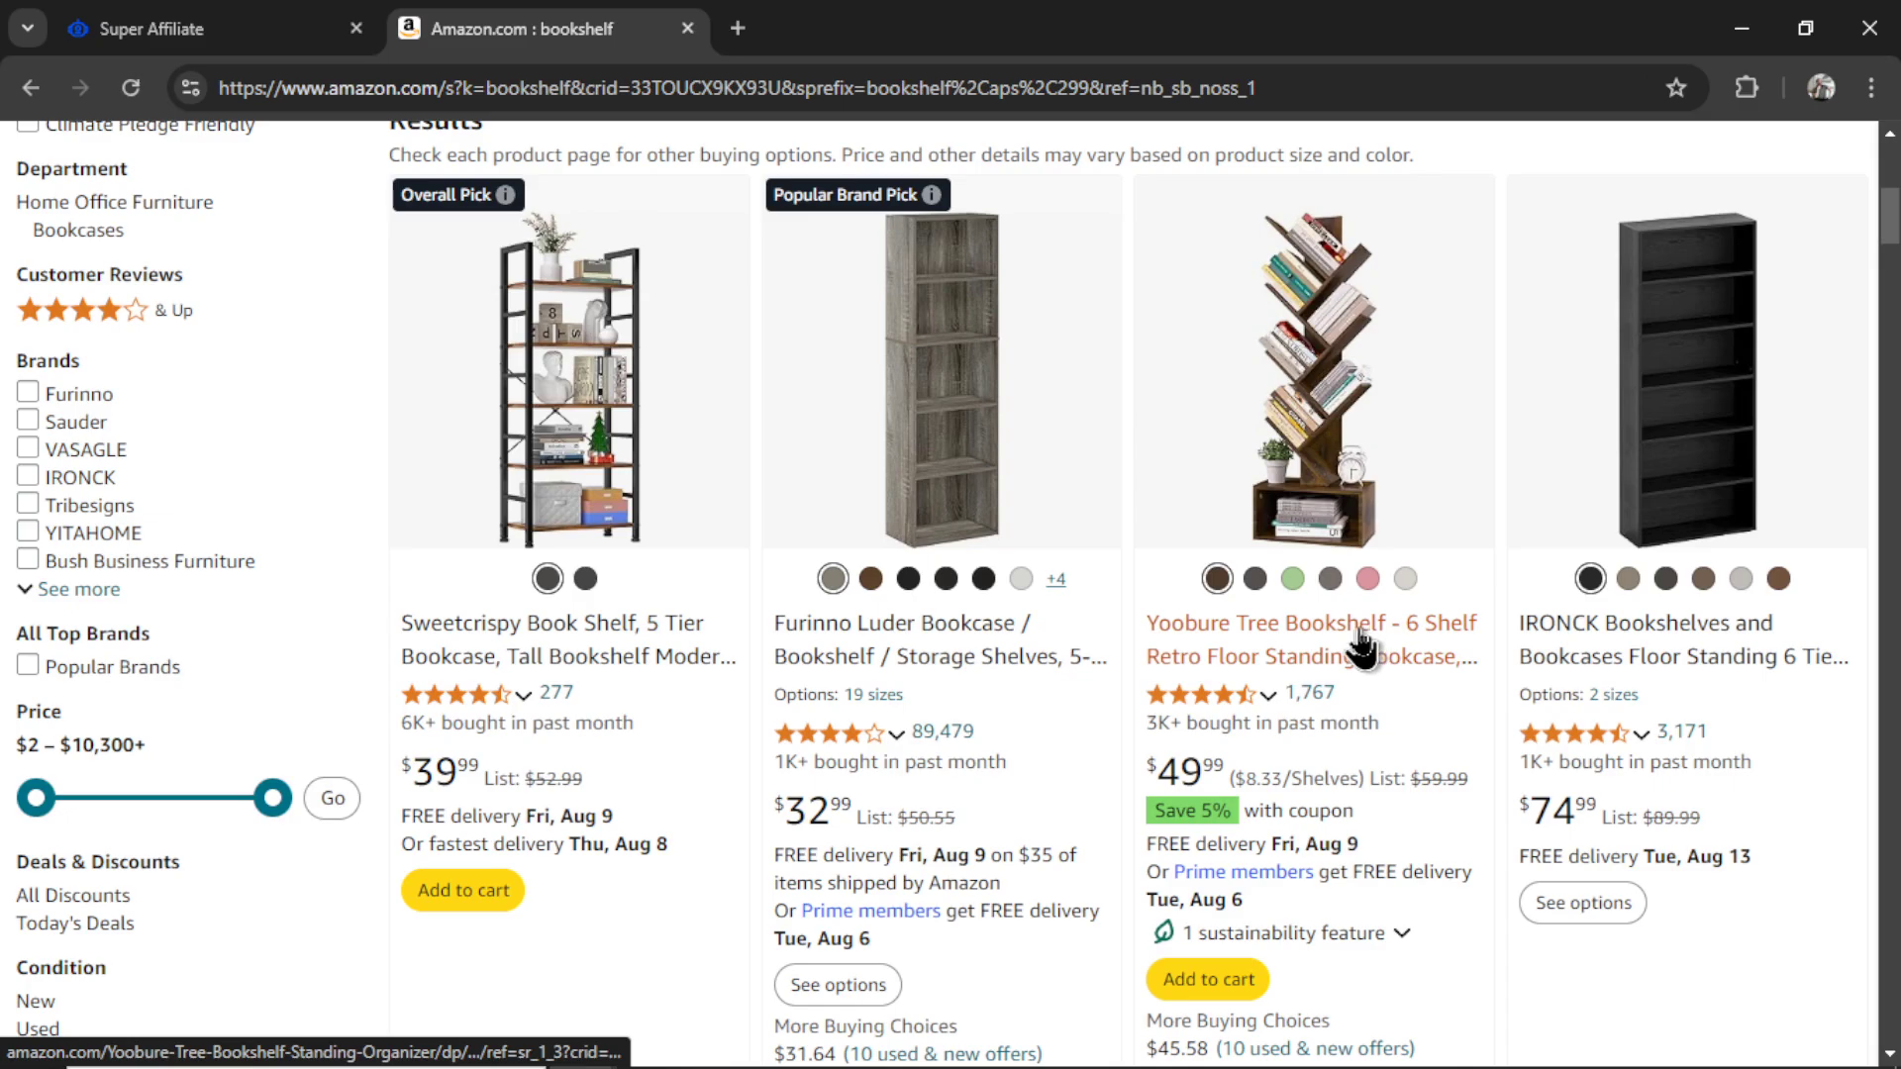
pyautogui.click(1356, 638)
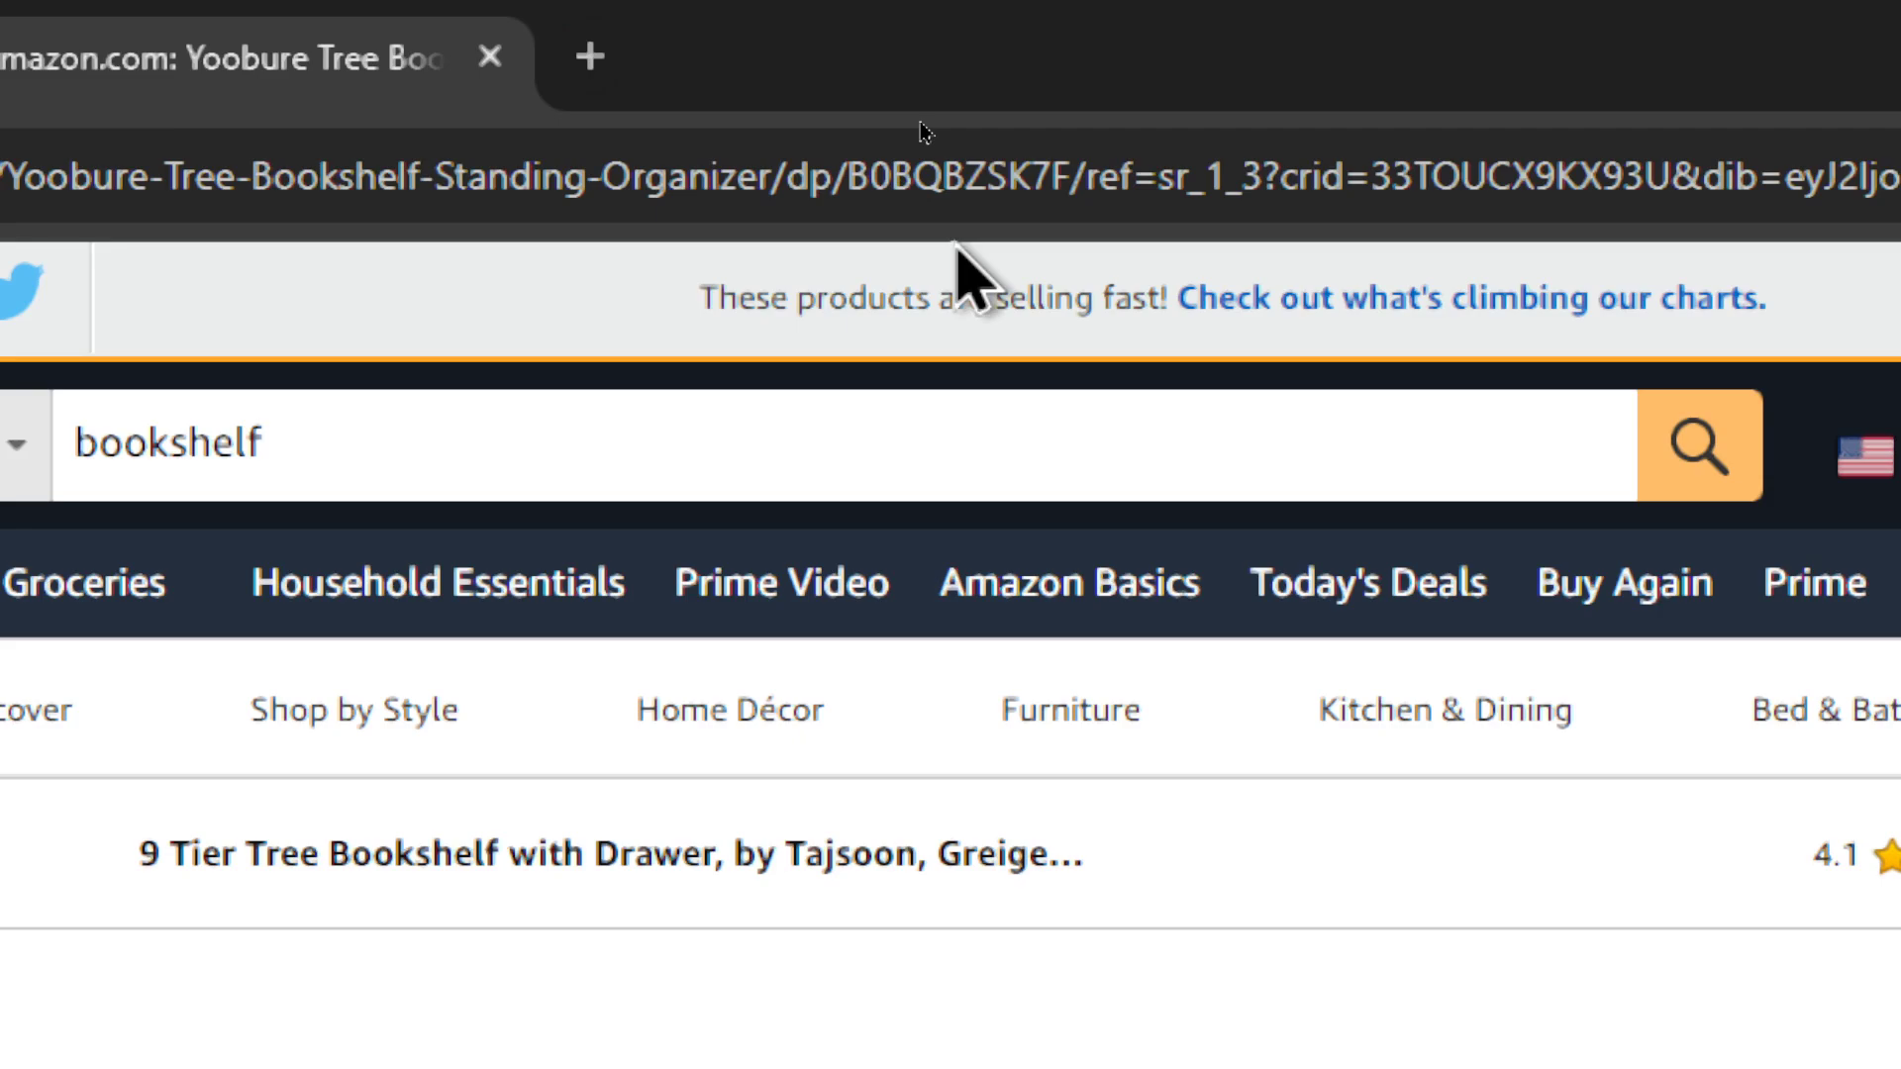
pyautogui.moveTo(1079, 183); pyautogui.dragTo(846, 183)
pyautogui.hotkey('ctrl', 'c')
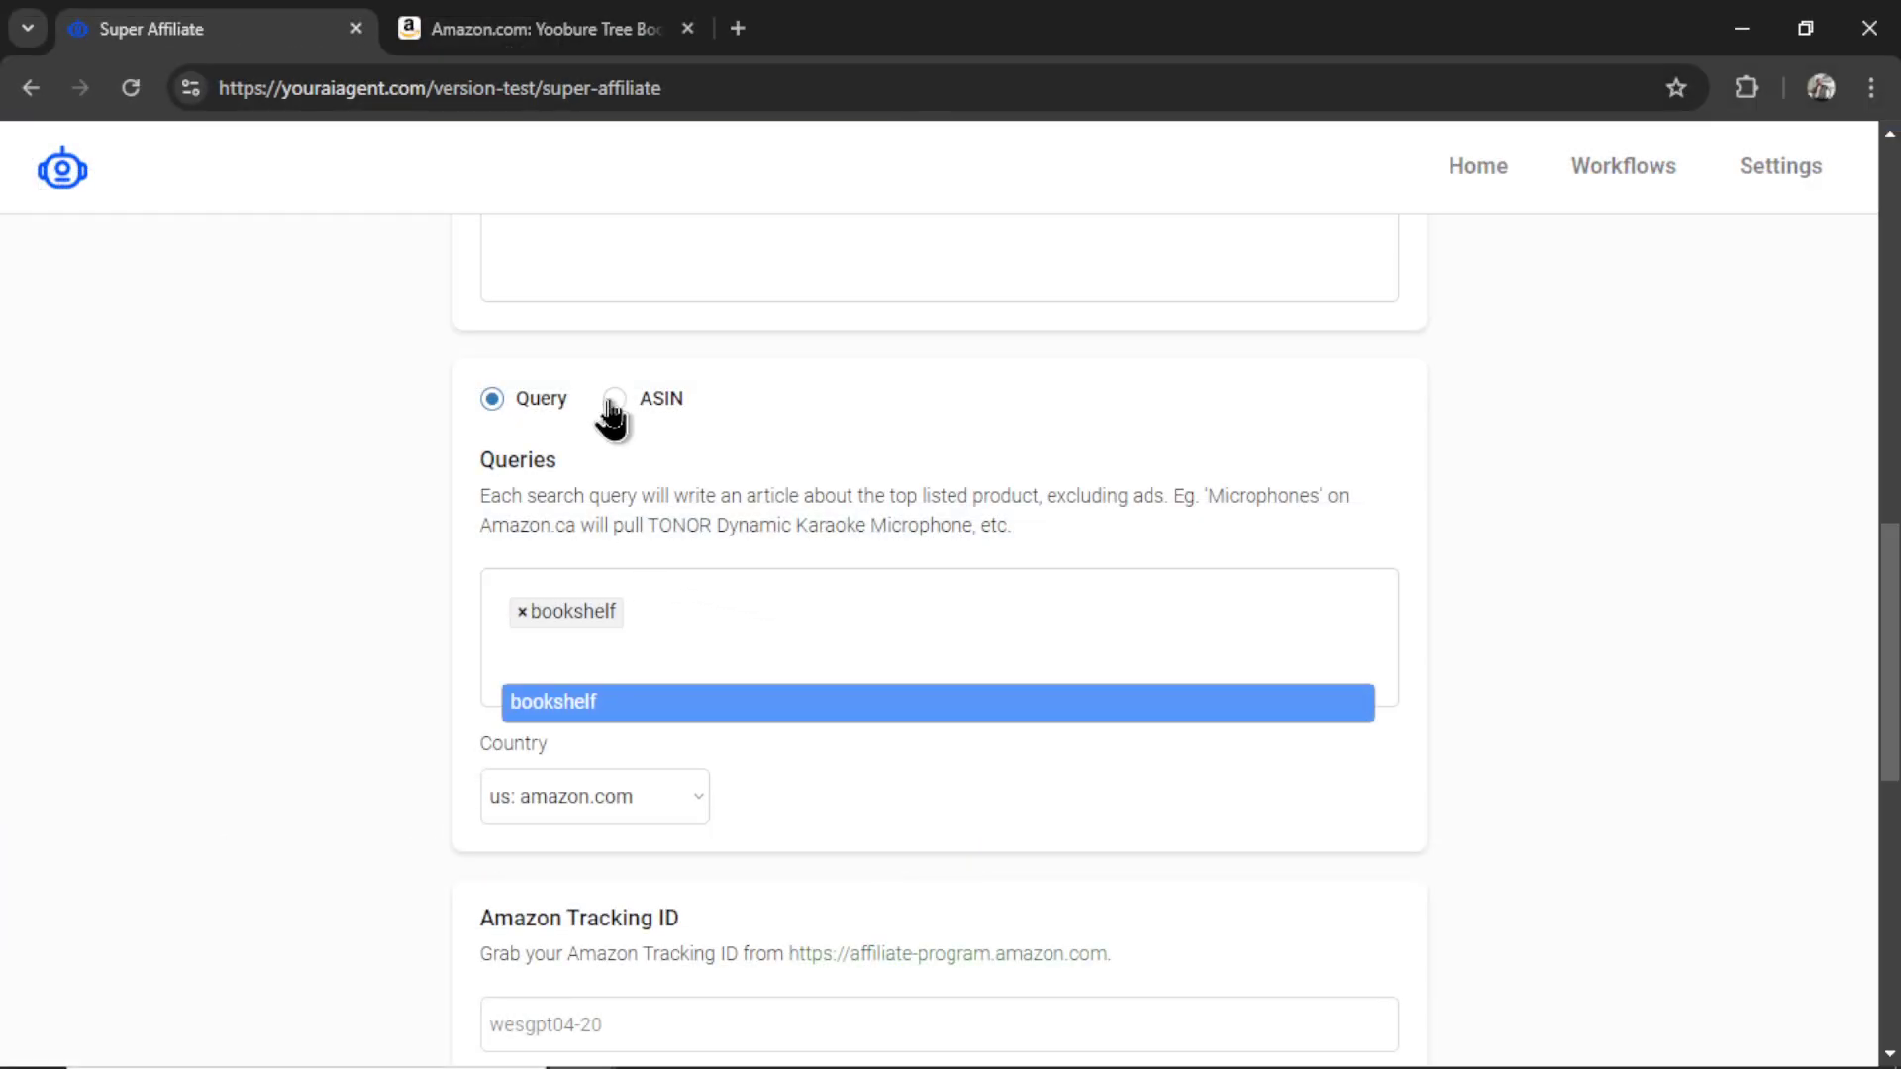
# - Switch the product source to ASINs, remove the bookshelf entry, and add B0BQBZSK7F
pyautogui.click(616, 401)
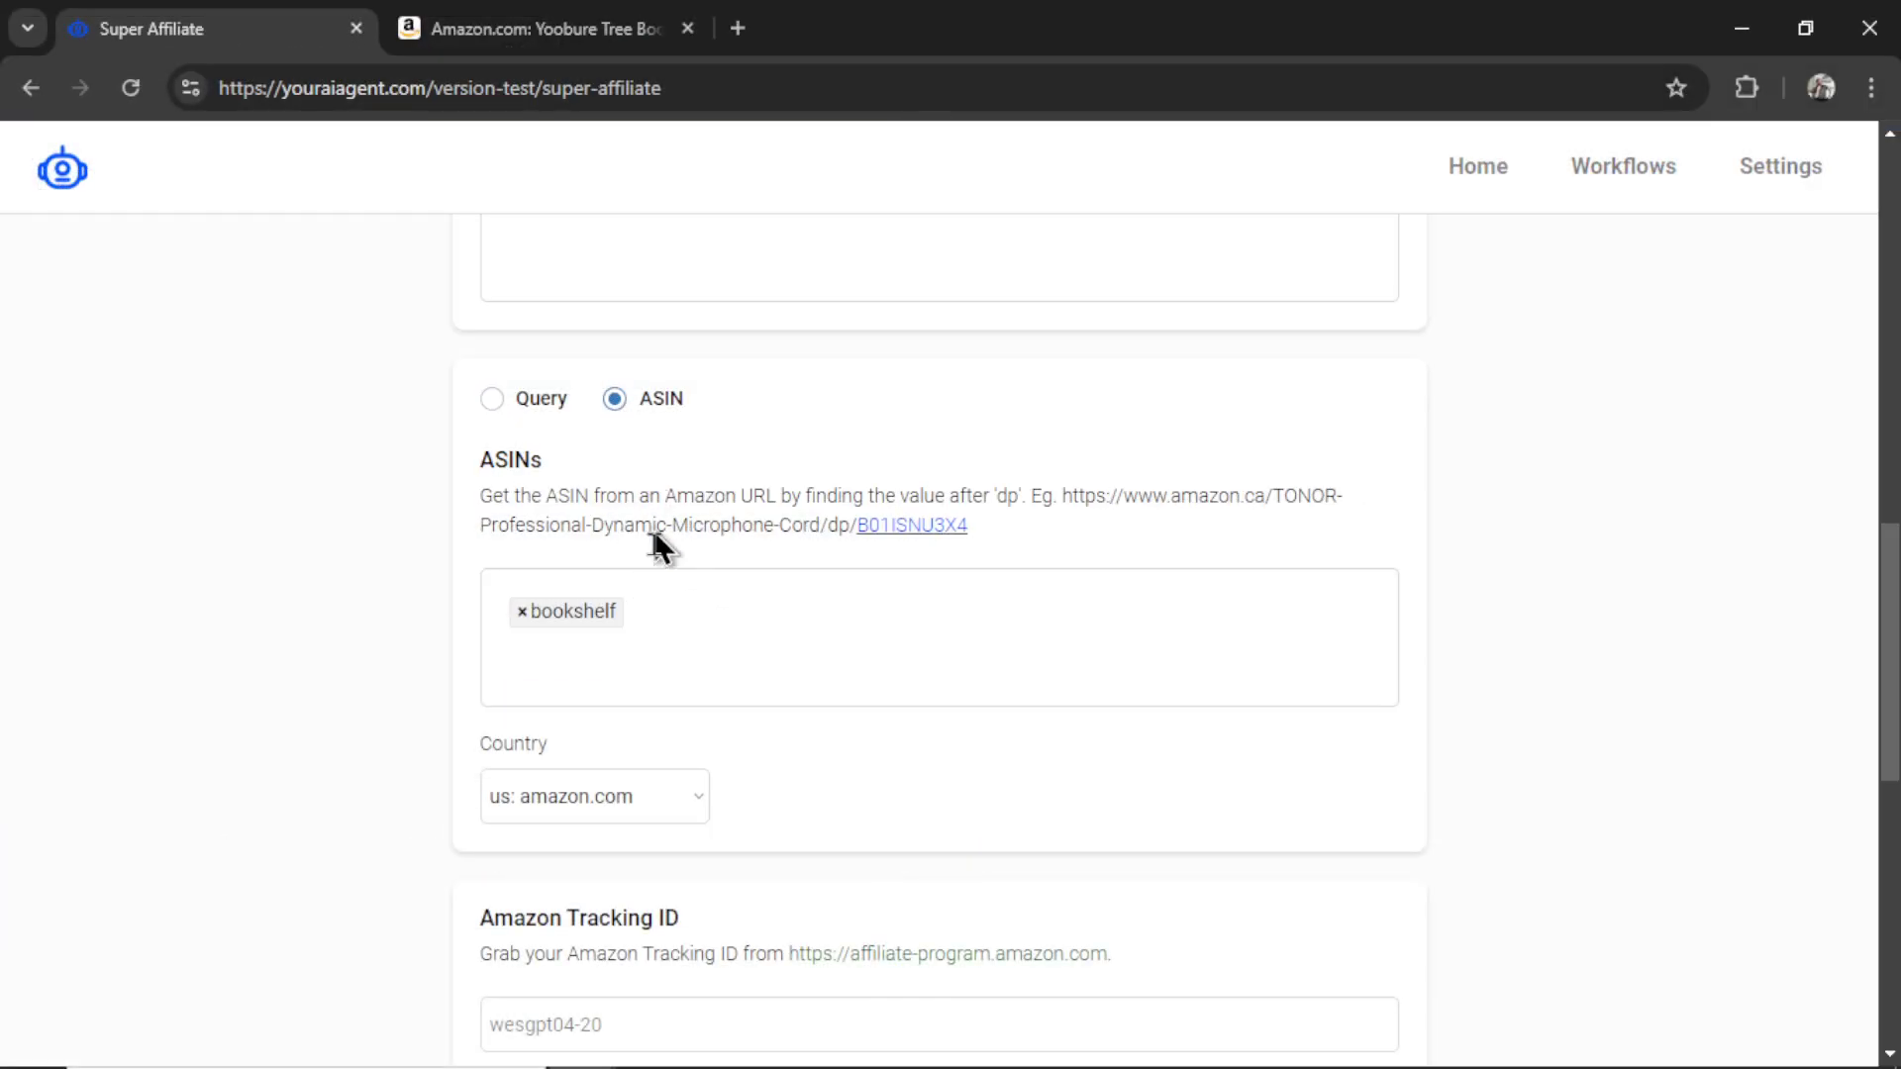
pyautogui.click(522, 613)
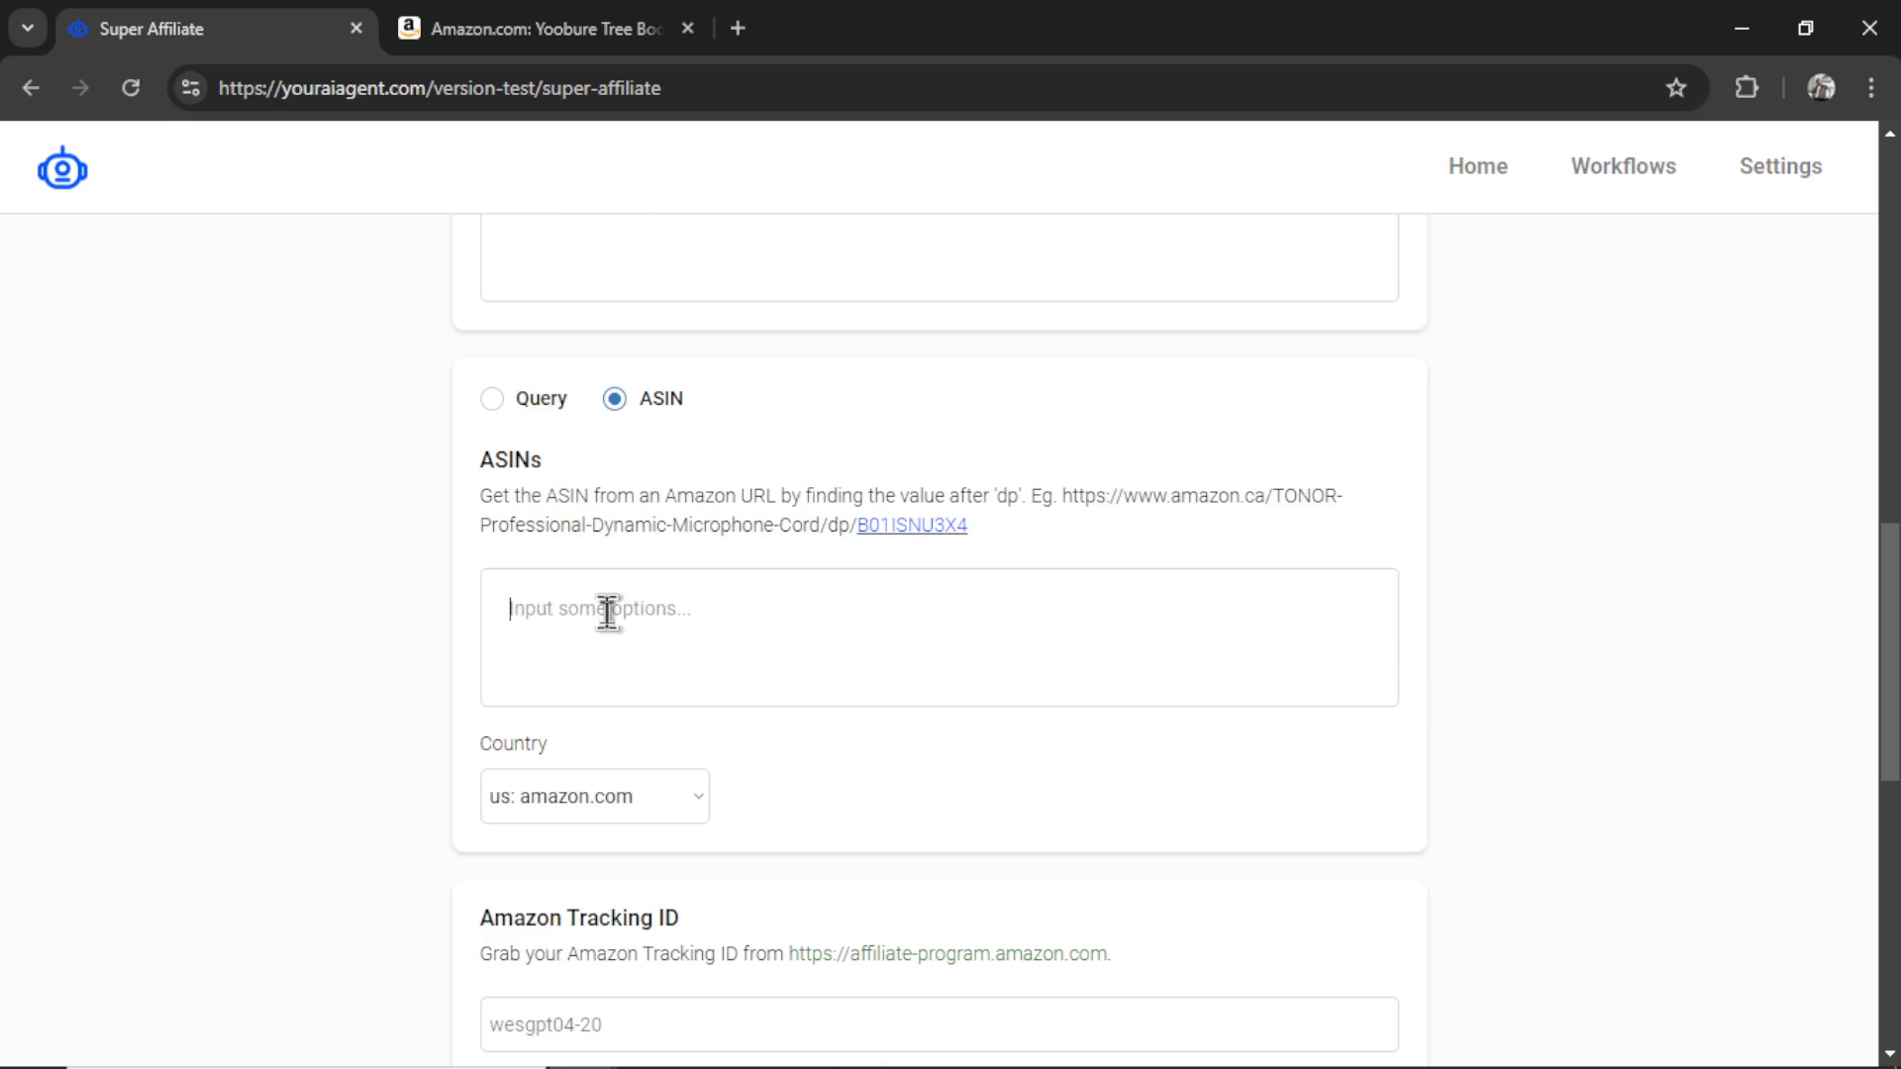
pyautogui.hotkey('ctrl', 'v')
pyautogui.press('Return')
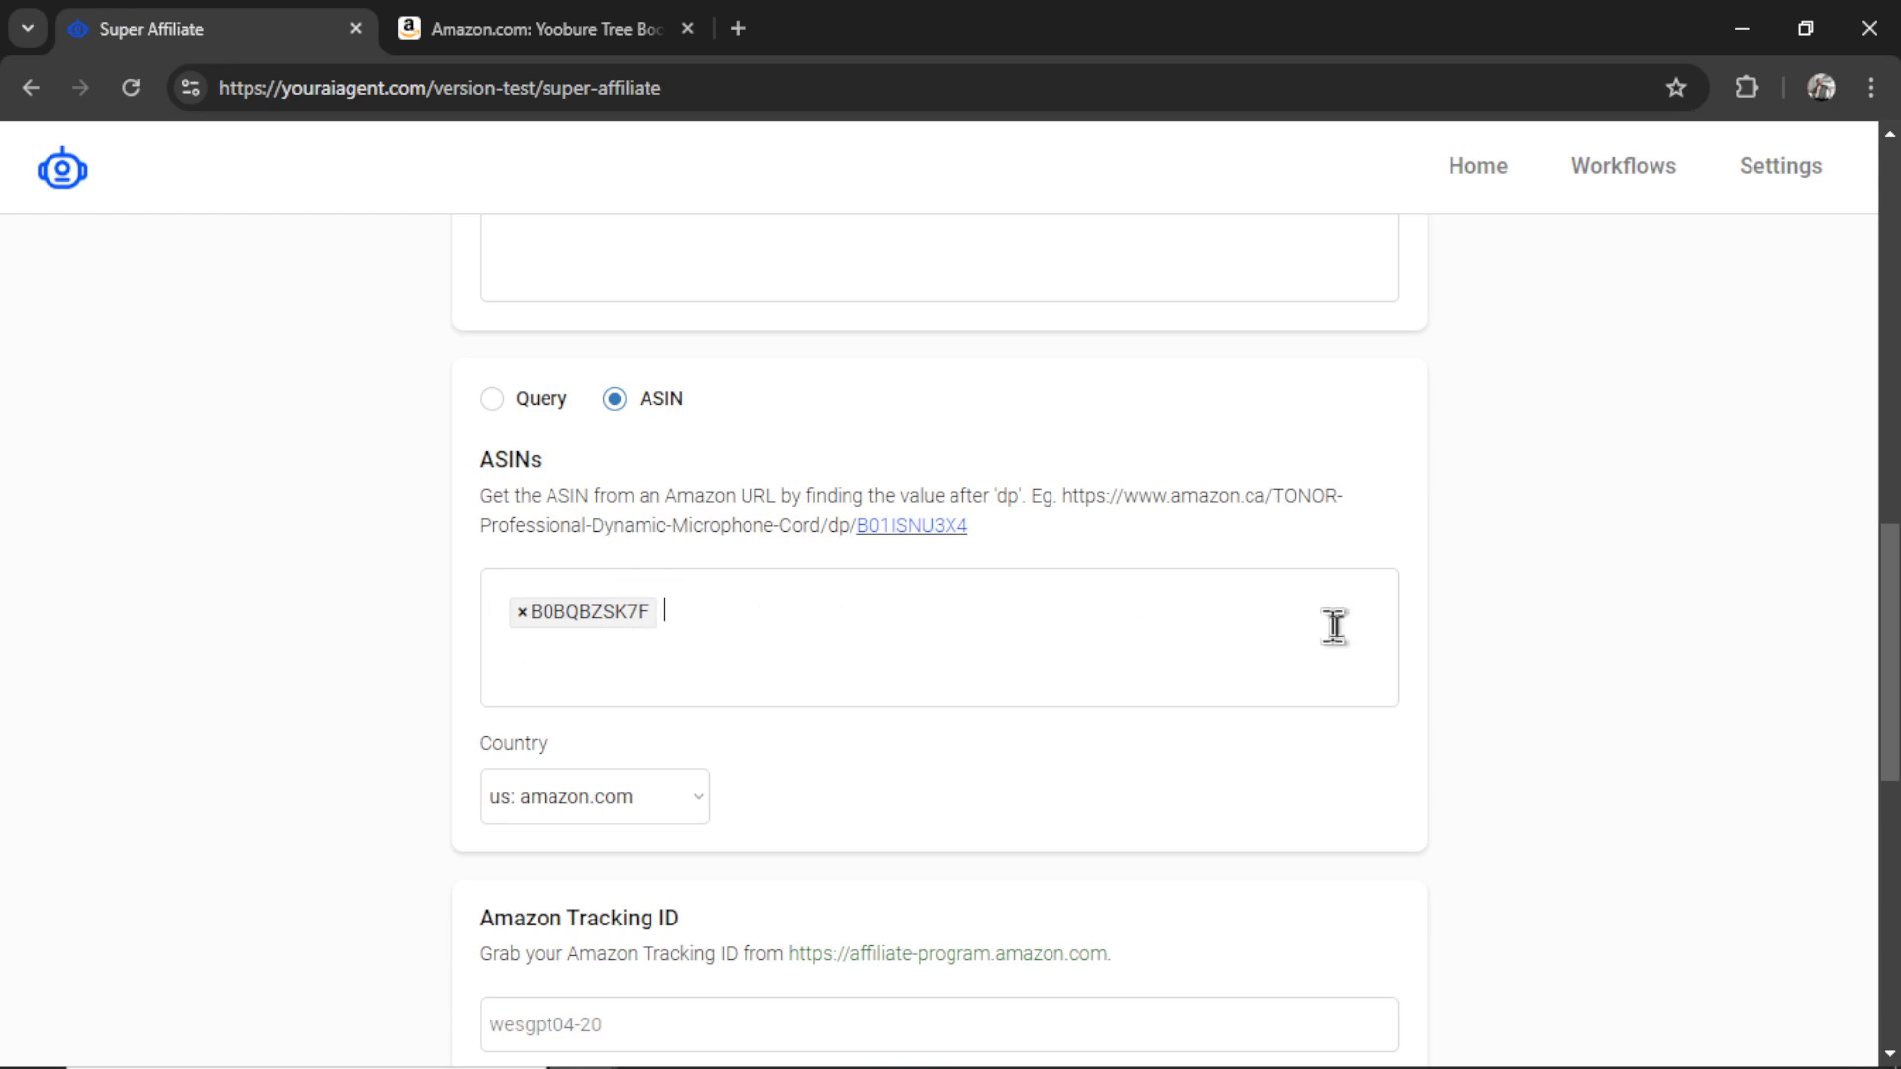
# - Copy ASIN B09YJ49VHD from the Furinno Pasir 4-Tier Bookcase page and add it to the ASINs
pyautogui.hotkey('ctrl', 'Tab')
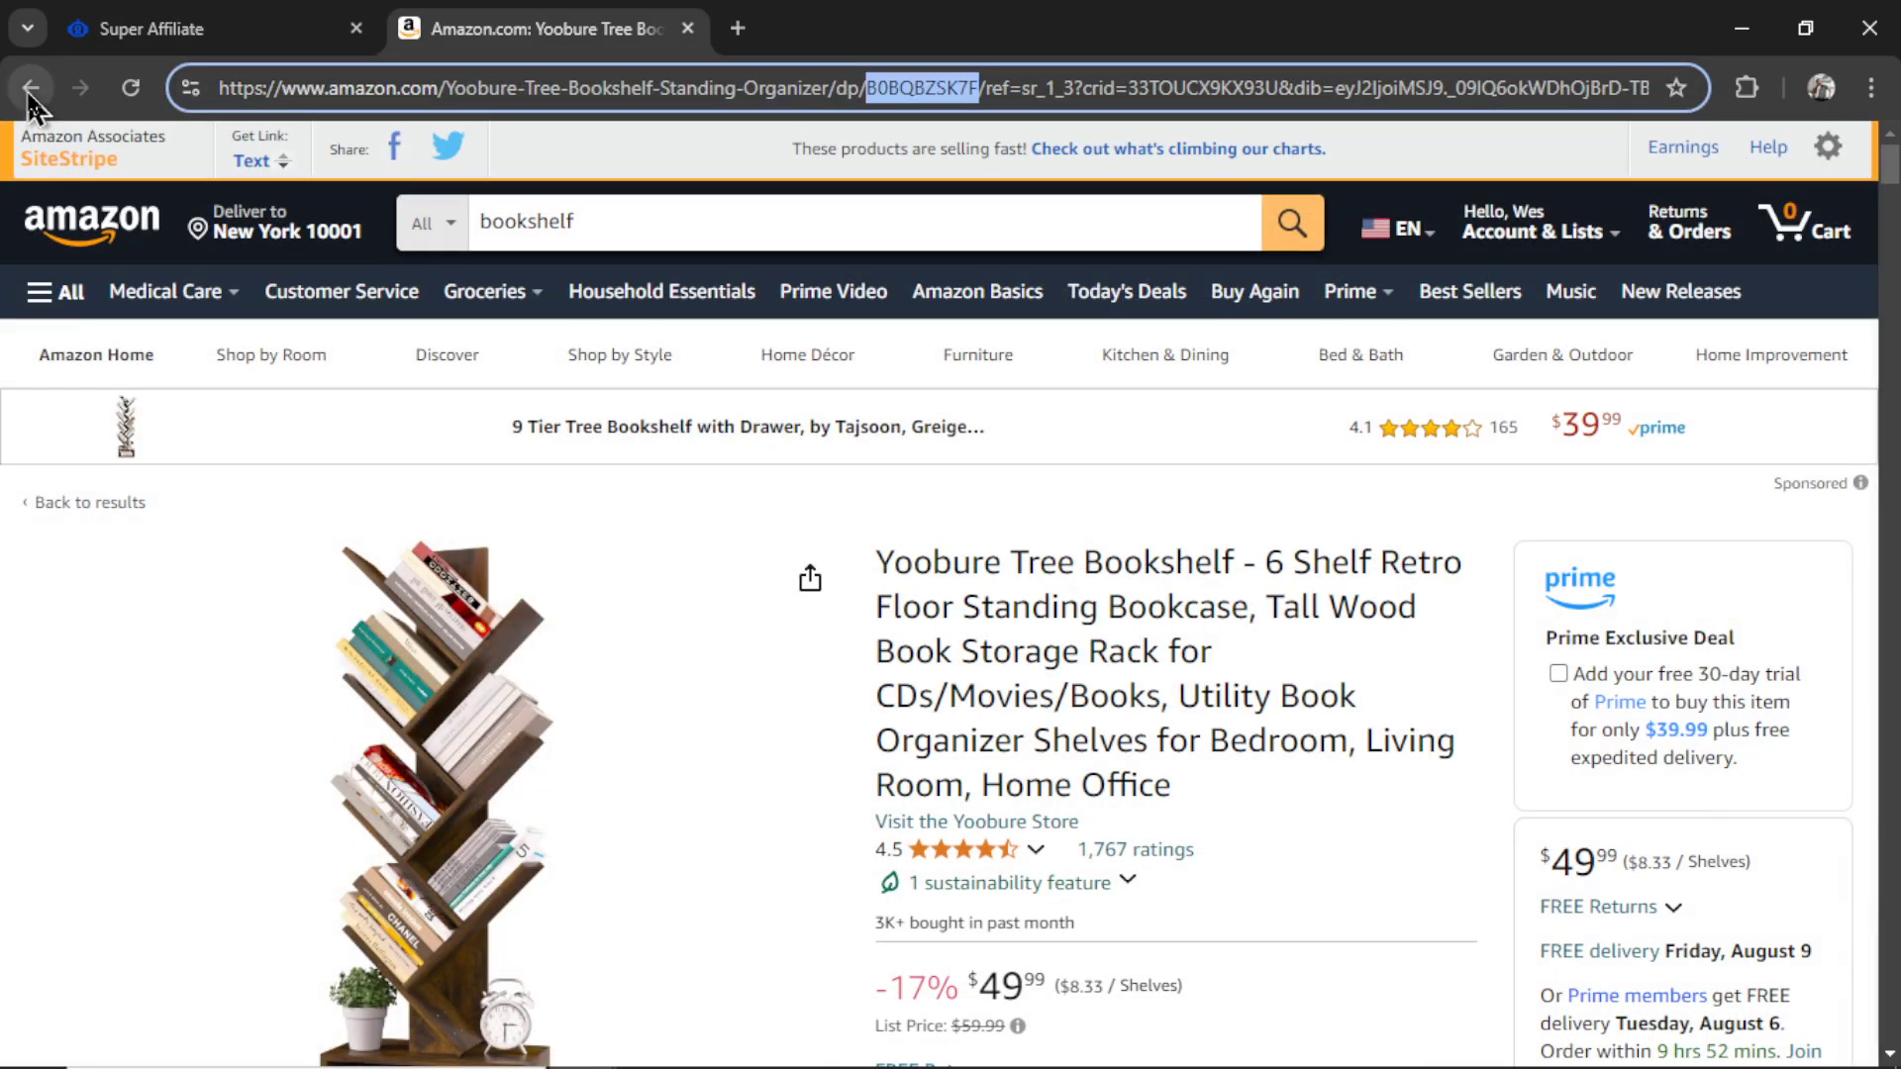
pyautogui.hotkey('alt', 'Left')
pyautogui.scroll(-10, 1238, 657)
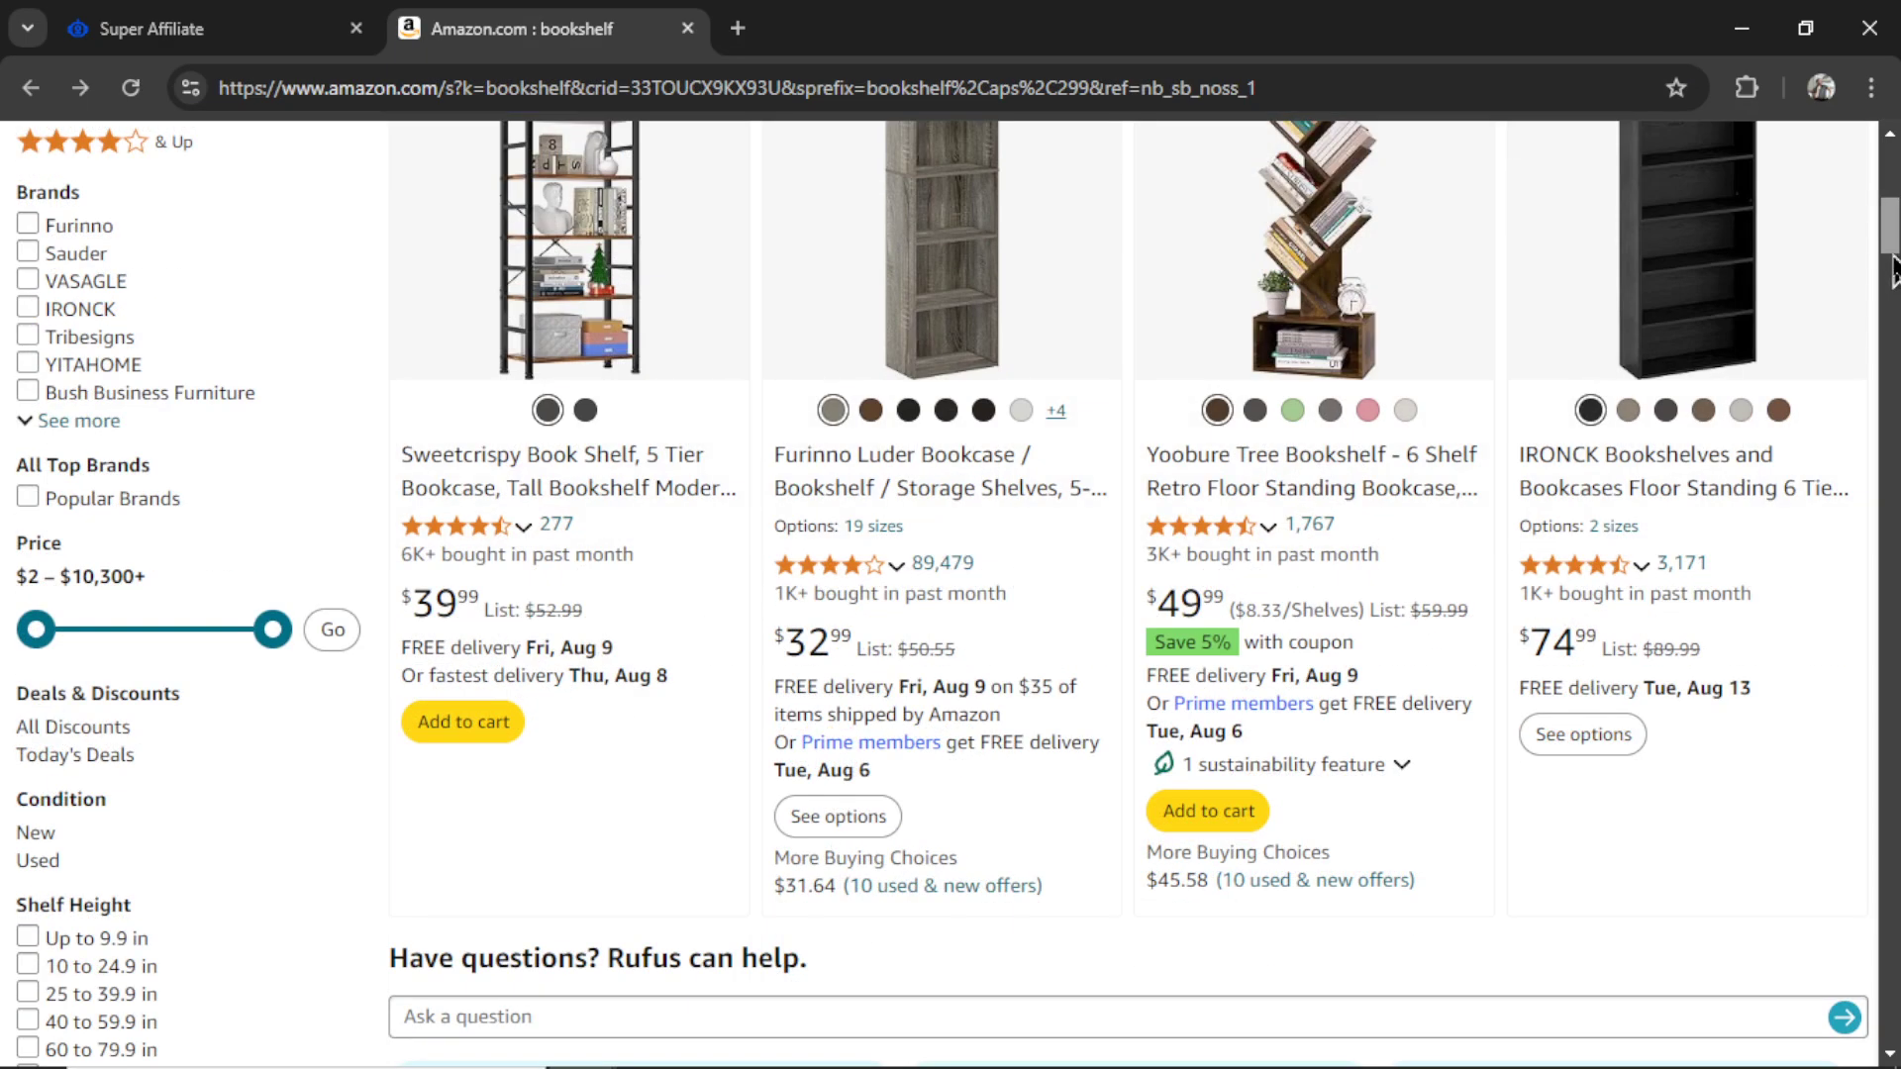
pyautogui.scroll(-4, 1893, 322)
pyautogui.scroll(2, 1893, 322)
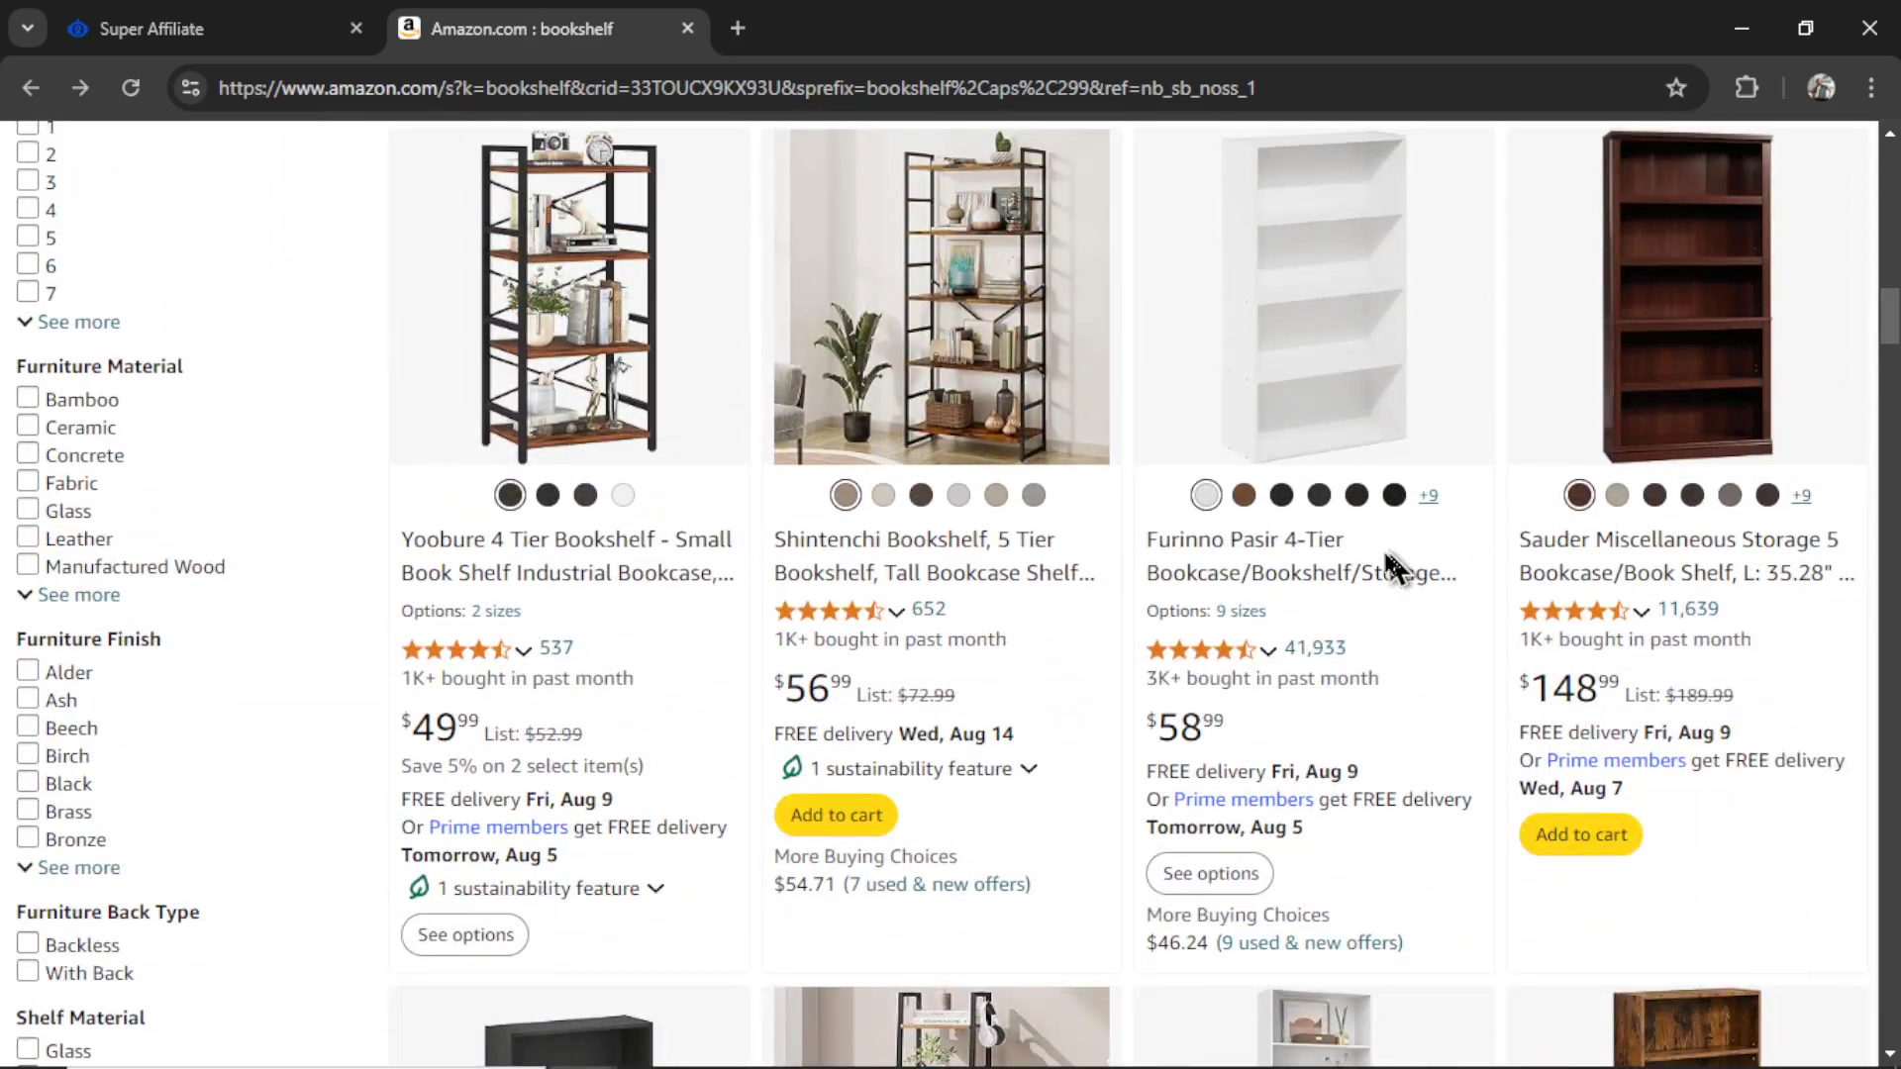
pyautogui.click(1293, 592)
pyautogui.doubleClick(896, 89)
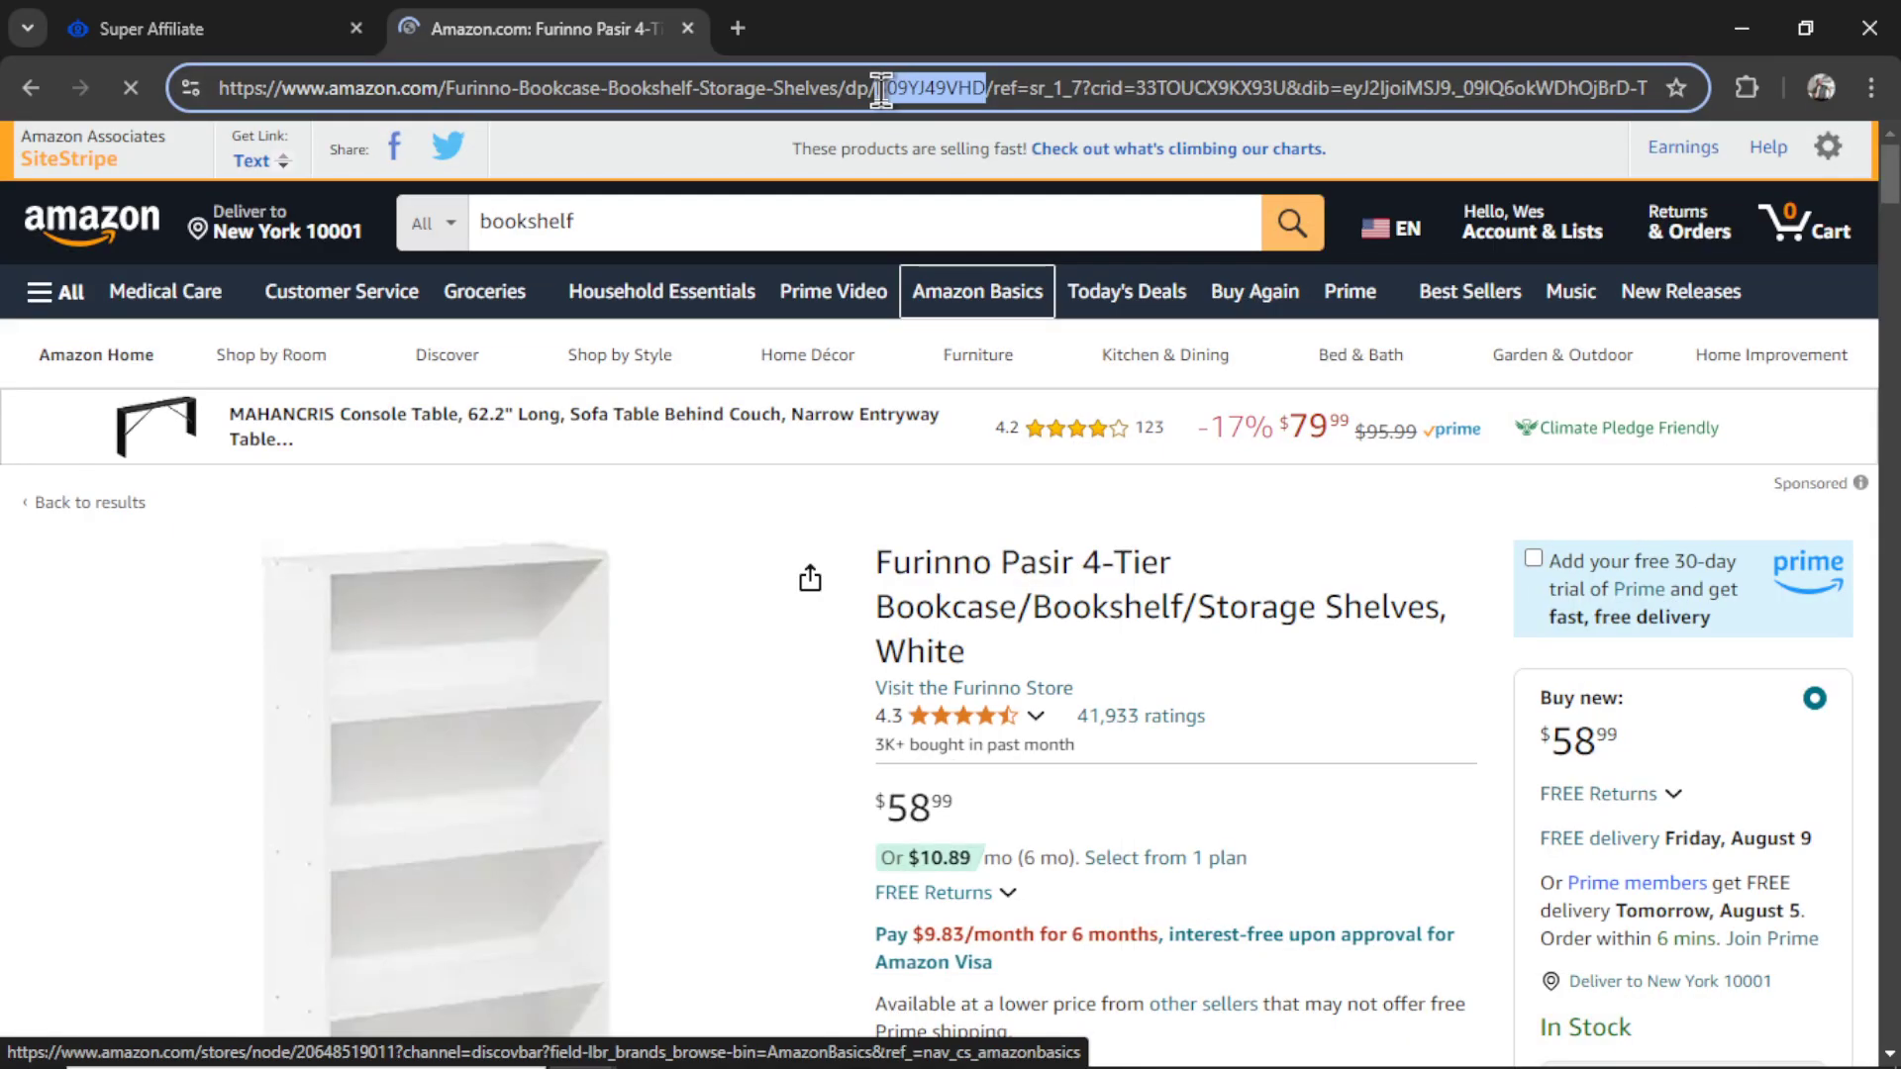
pyautogui.hotkey('ctrl', 'c')
pyautogui.hotkey('ctrl', 'shift', 'Tab')
pyautogui.hotkey('ctrl', 'v')
pyautogui.press('Return')
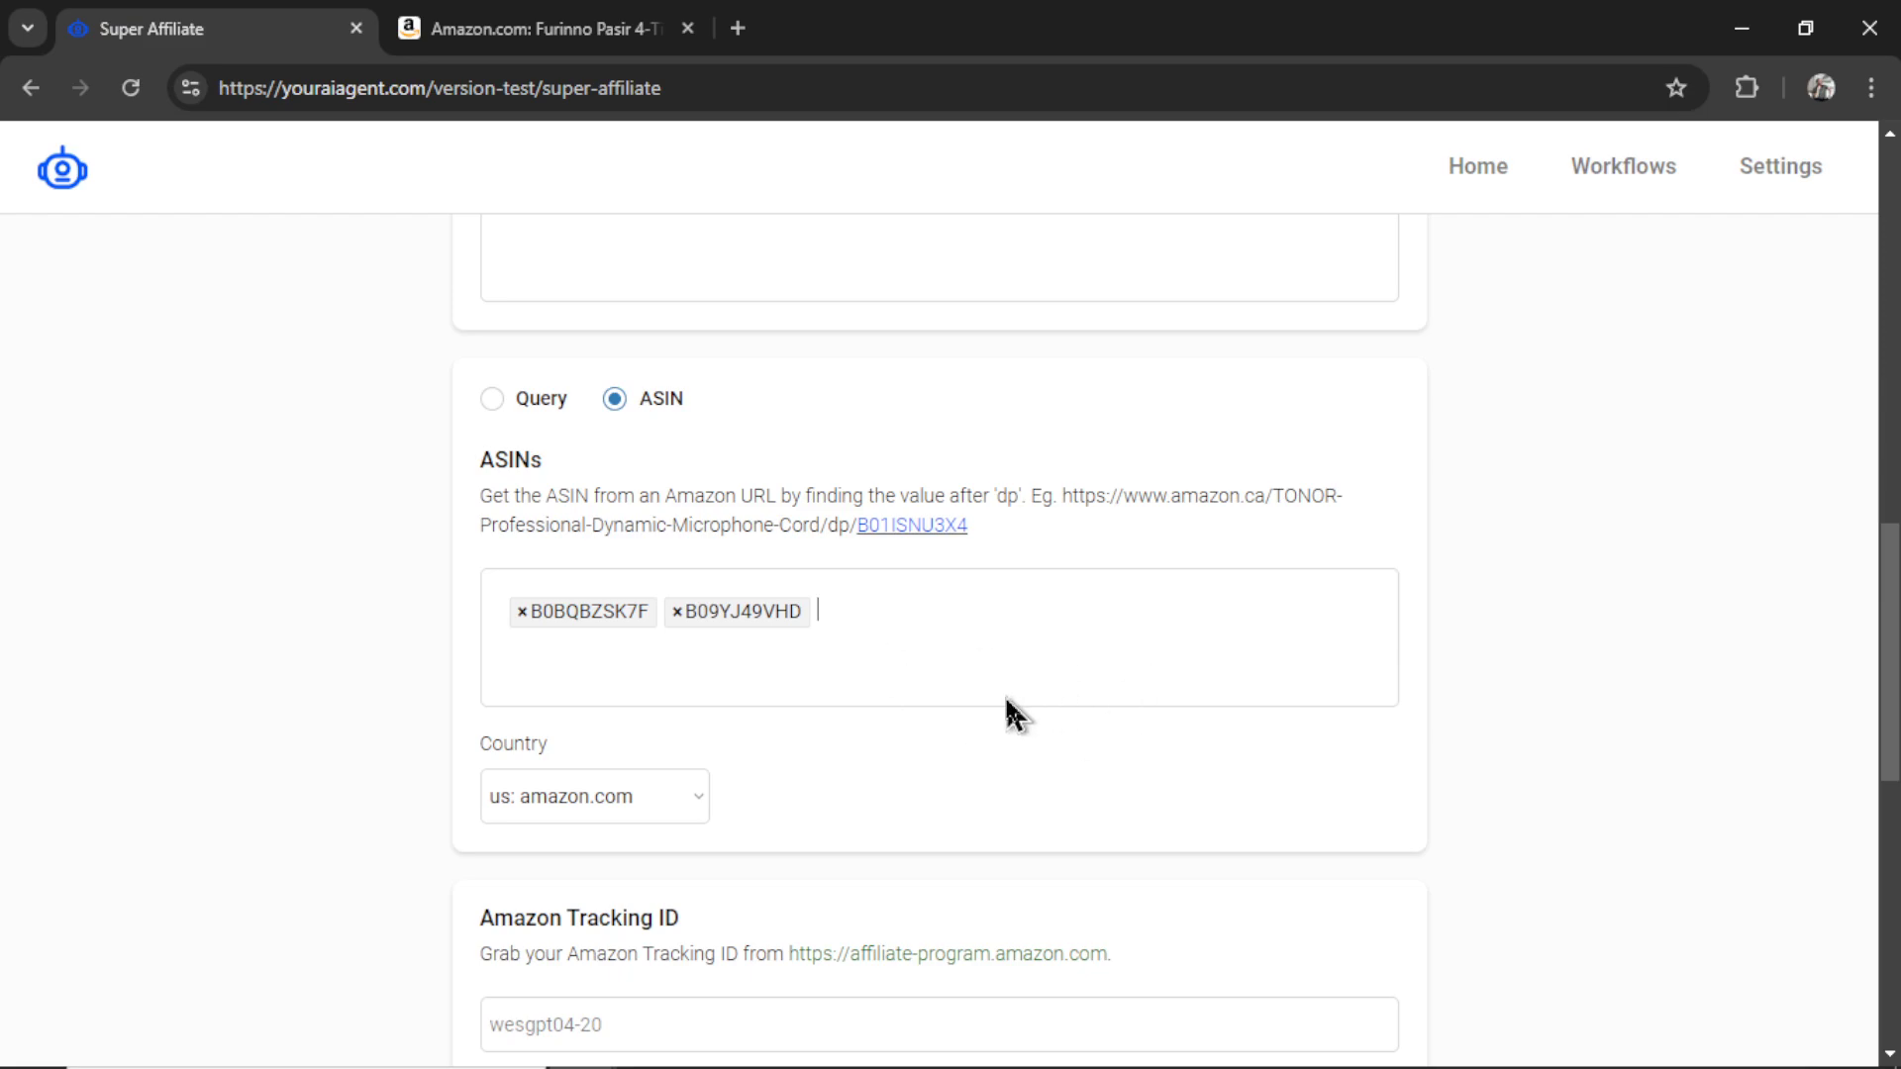
# - Switch back to Query mode and remove the leftover ASIN entries
pyautogui.click(492, 399)
pyautogui.click(677, 610)
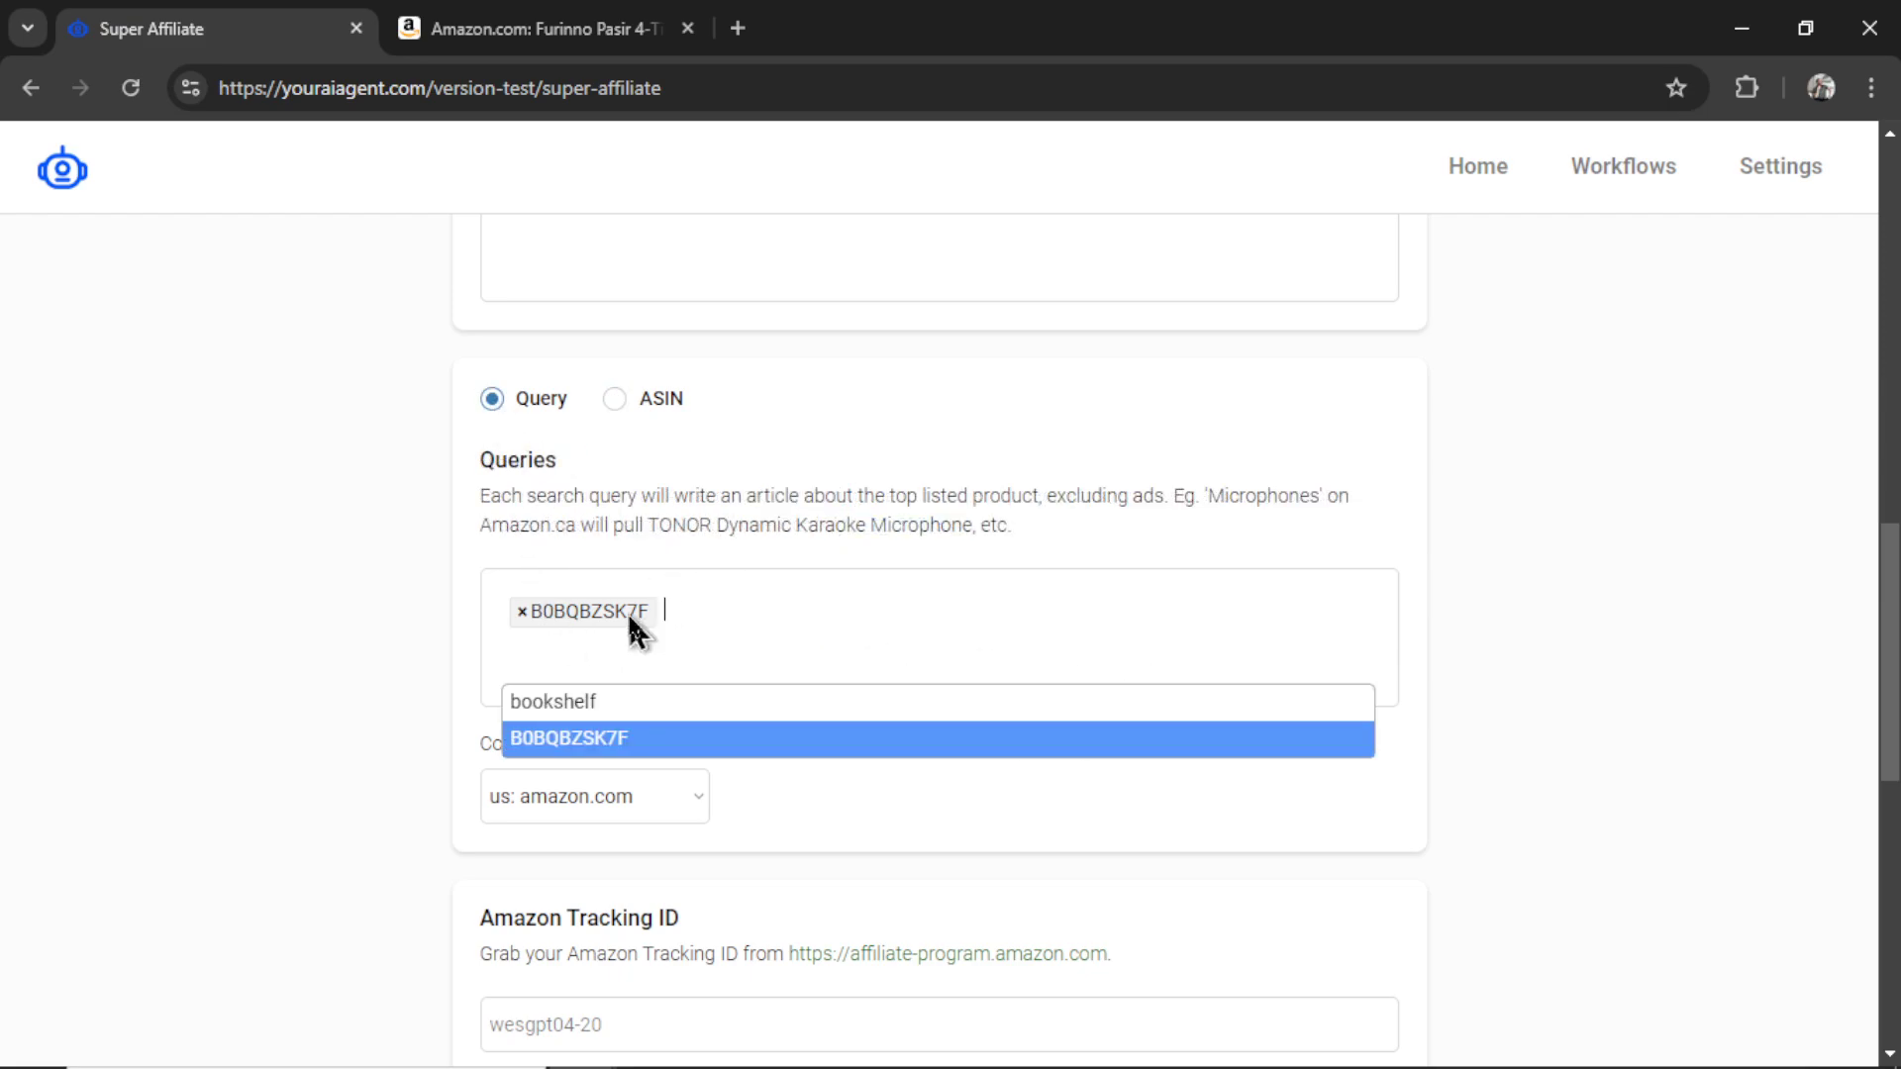
pyautogui.click(521, 611)
# - Add the queries bookshelf, book marker, best books and notepad
pyautogui.write('bookshelf')
pyautogui.press('Return')
pyautogui.write('book marker')
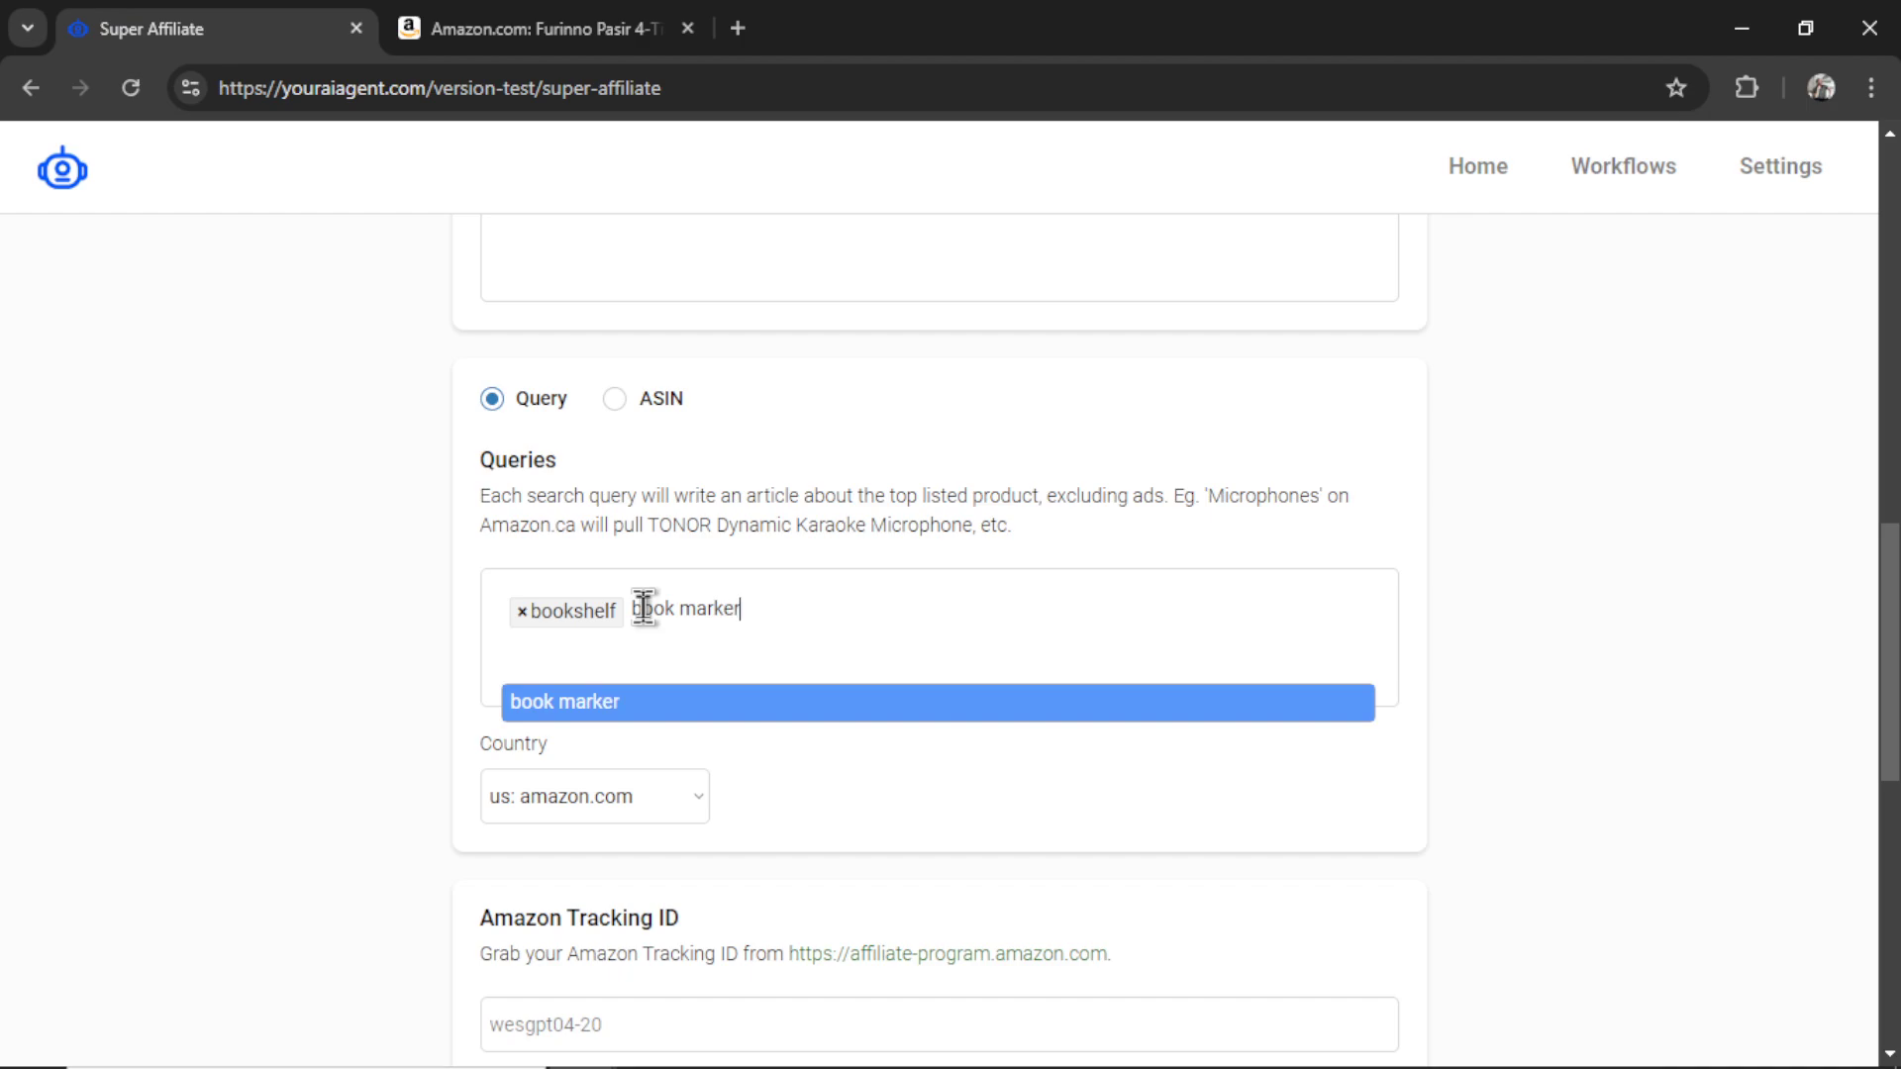
pyautogui.press('Return')
pyautogui.write('best')
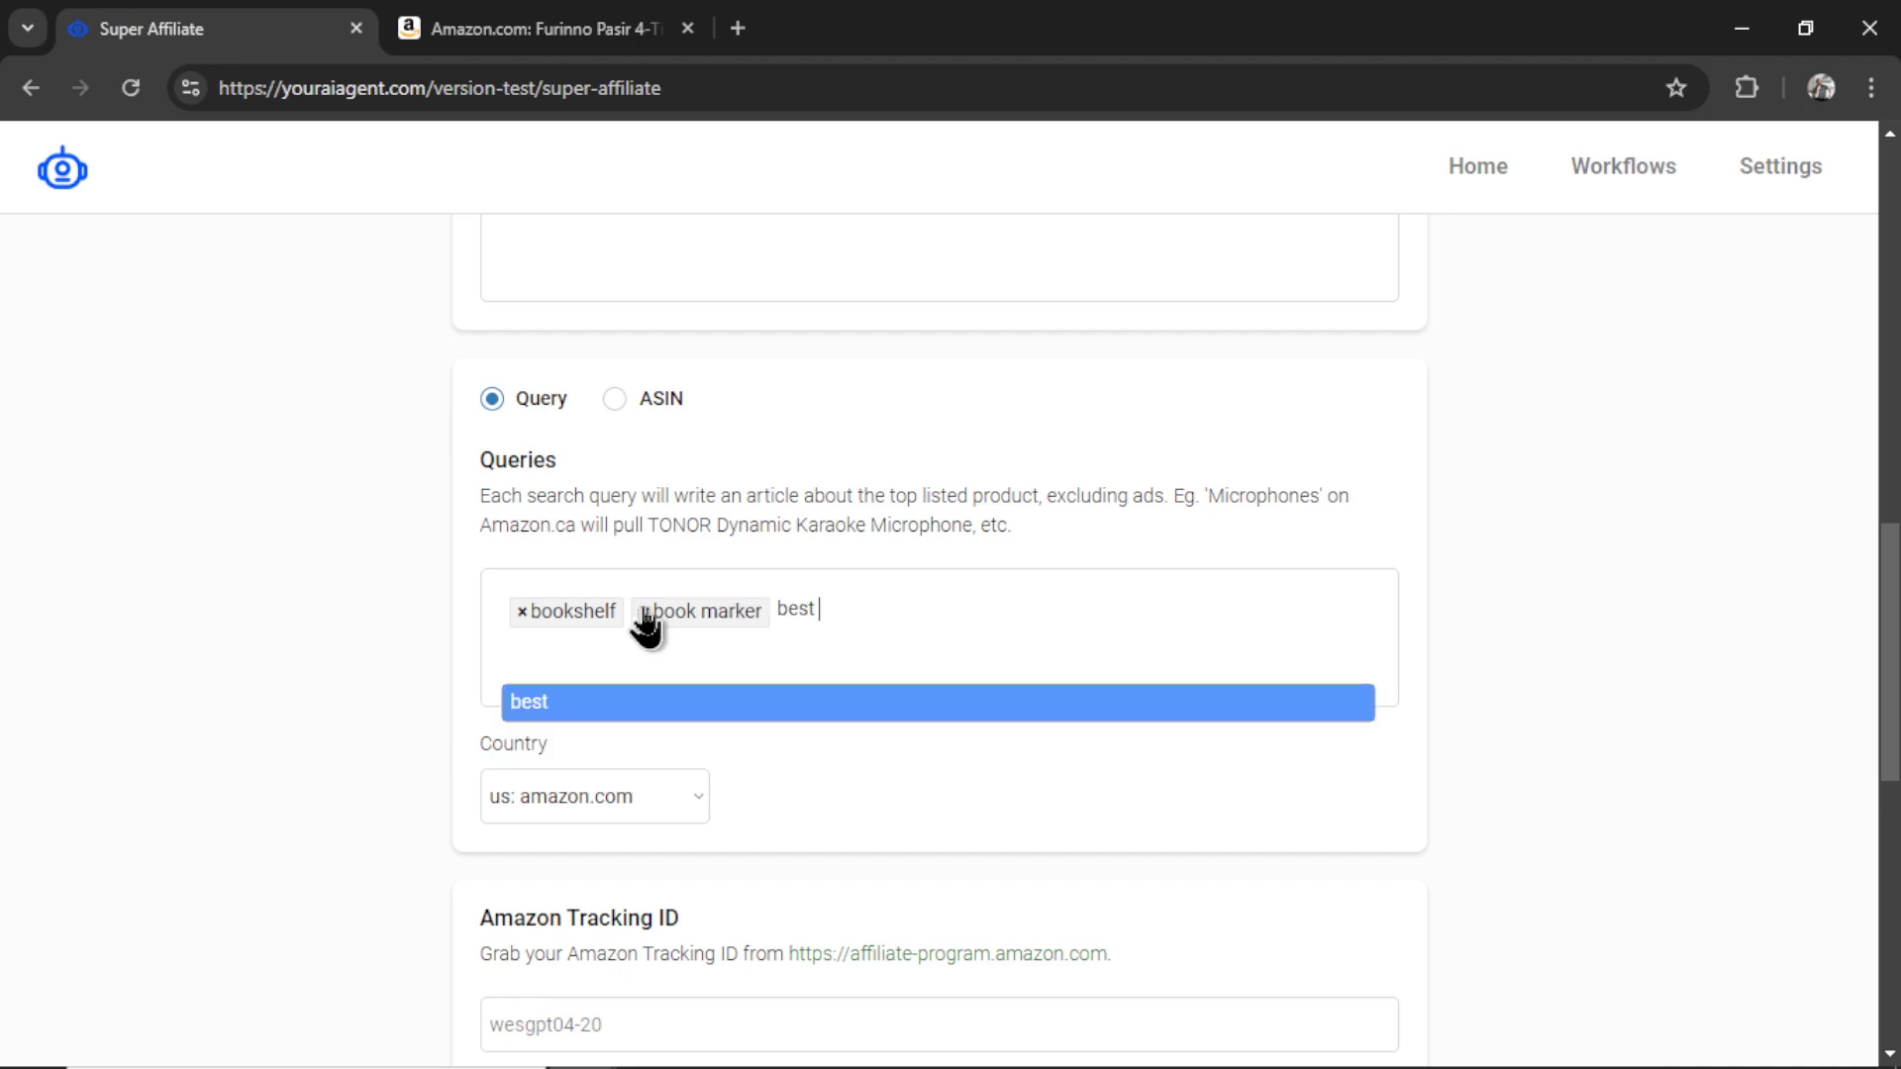
pyautogui.write(' books')
pyautogui.press('Return')
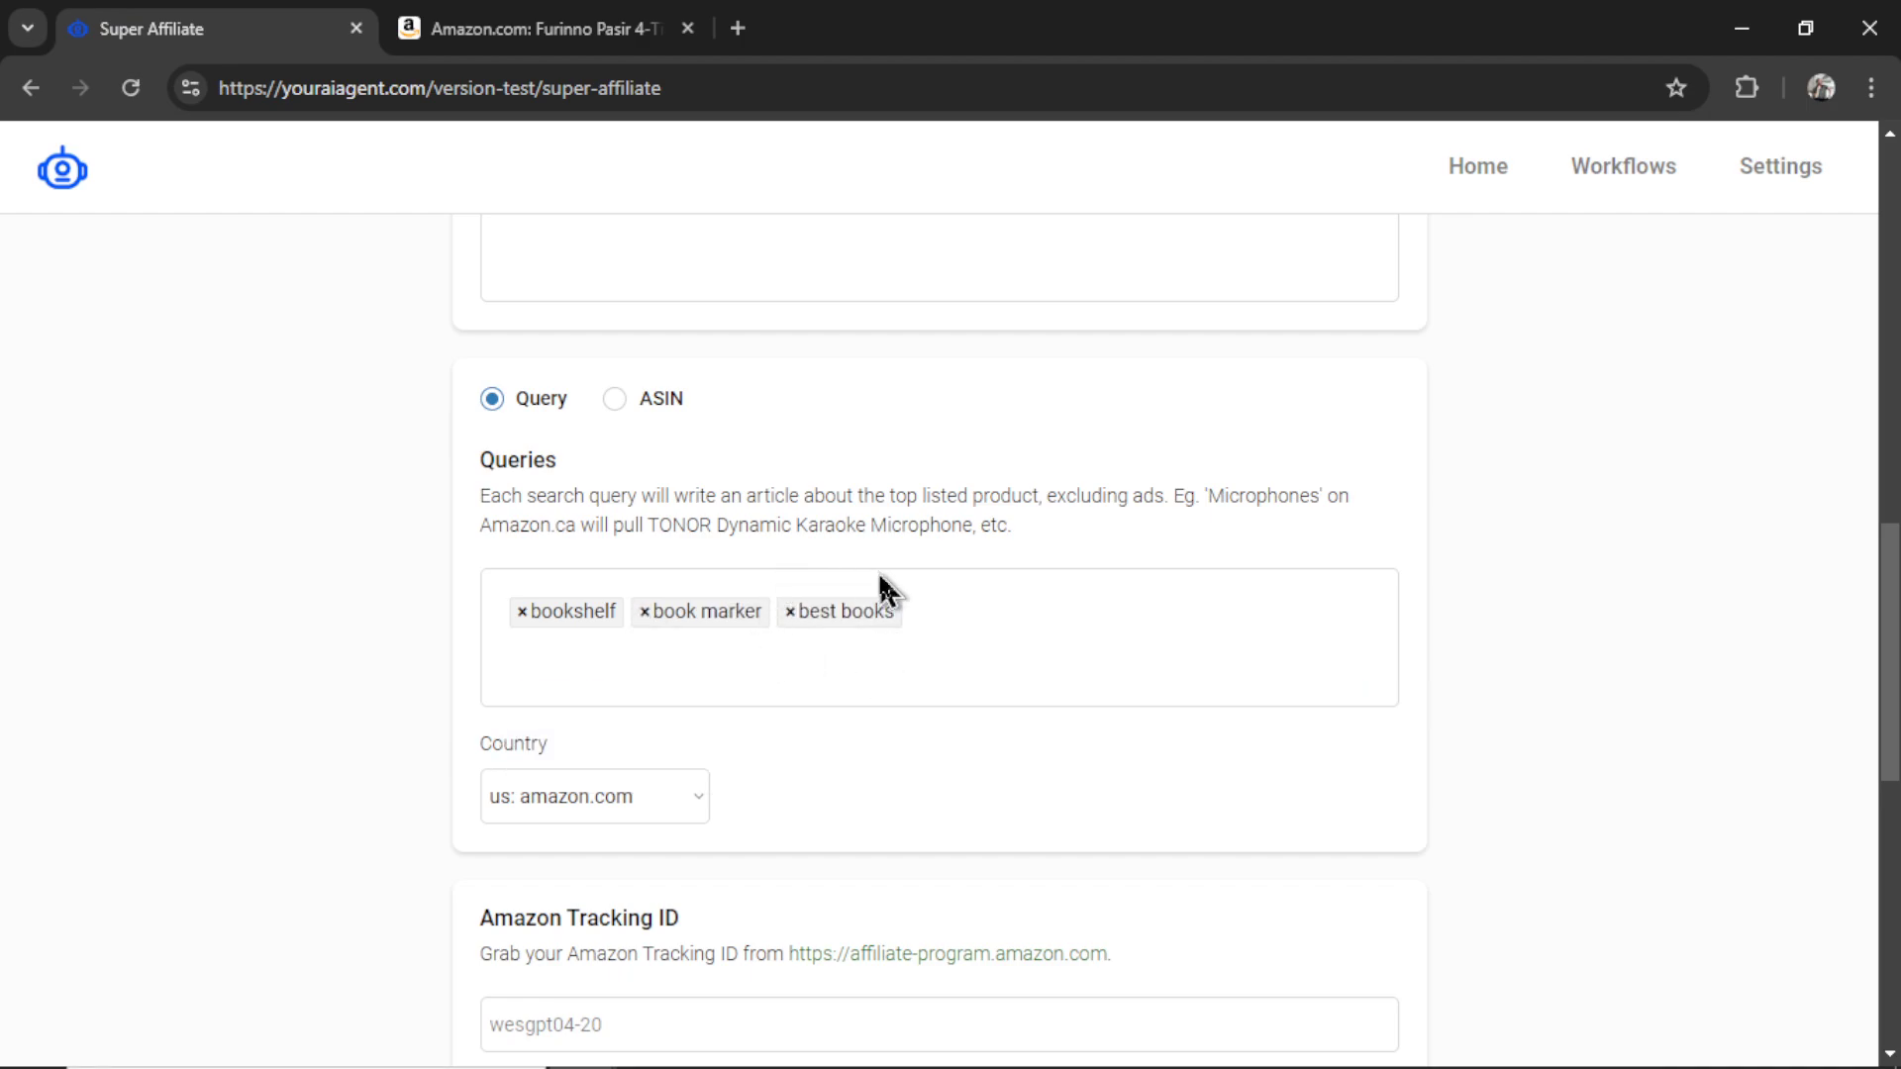
pyautogui.write('notepad')
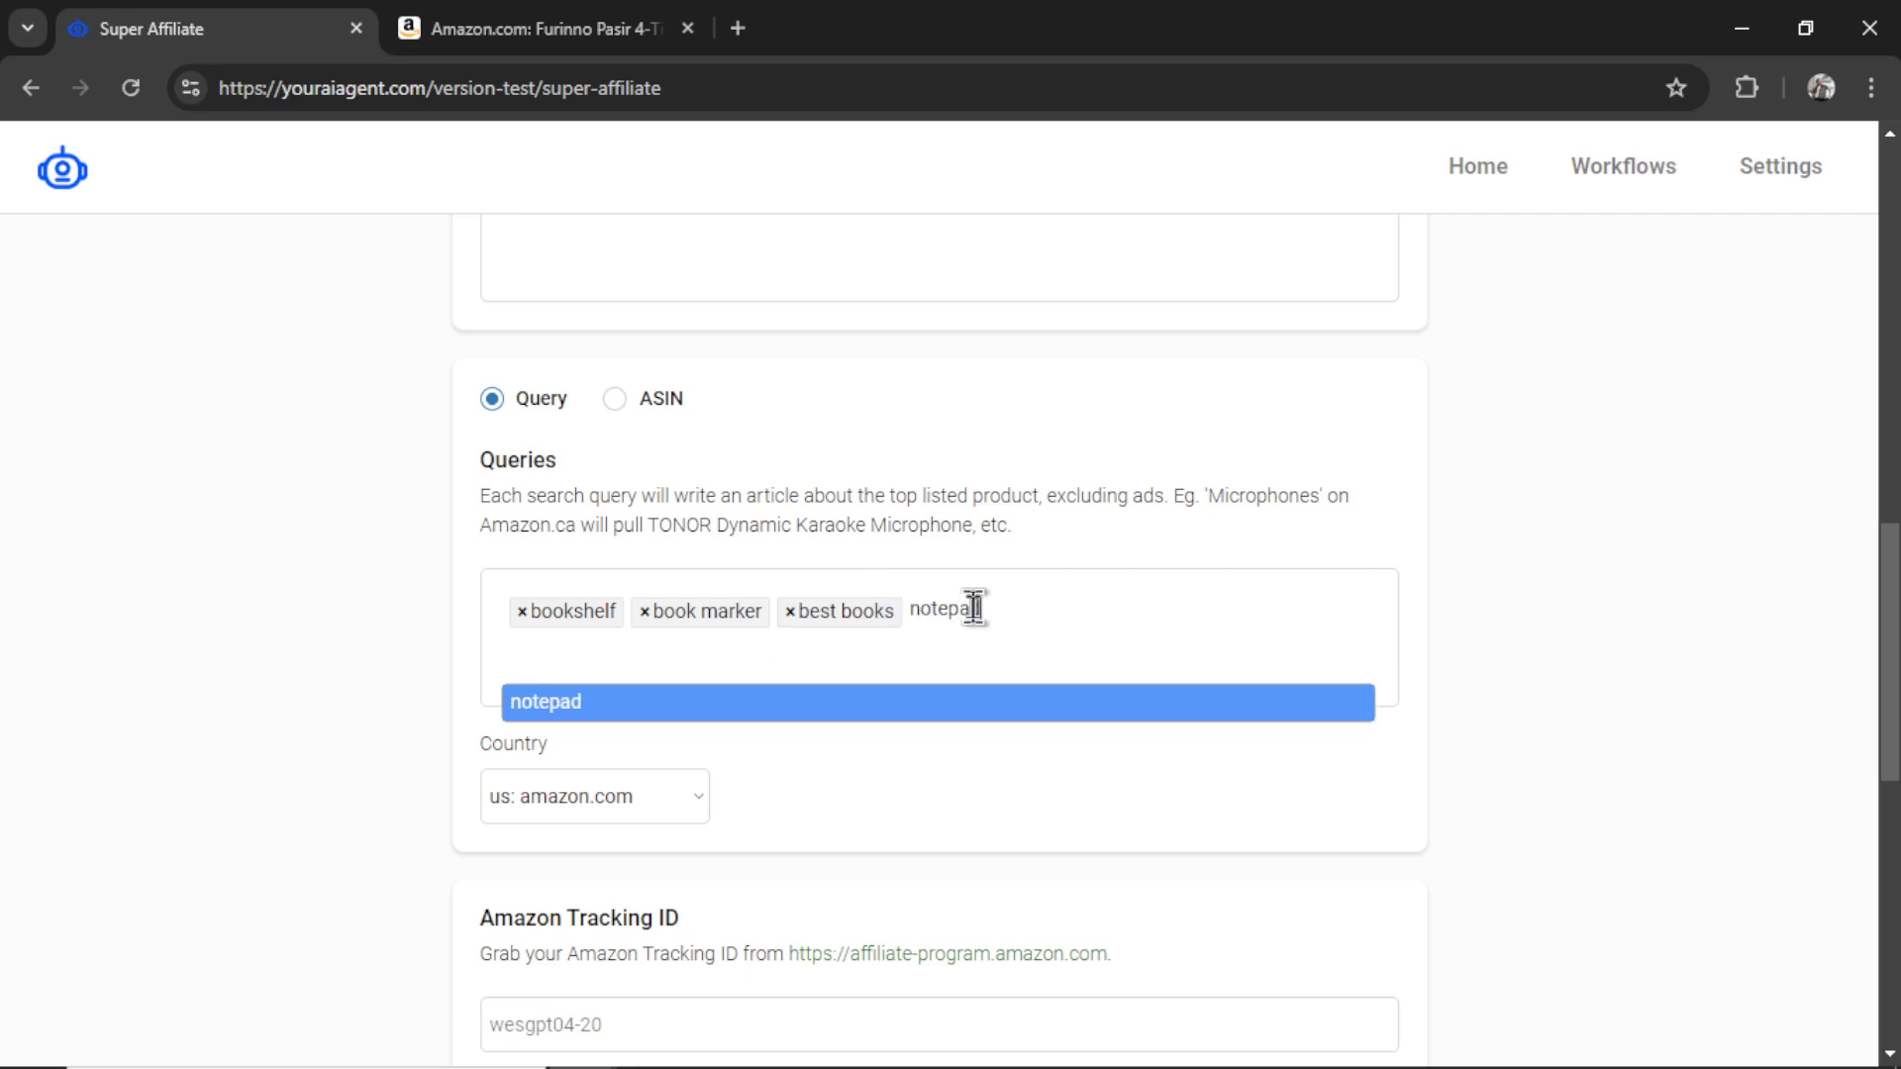
pyautogui.press('Return')
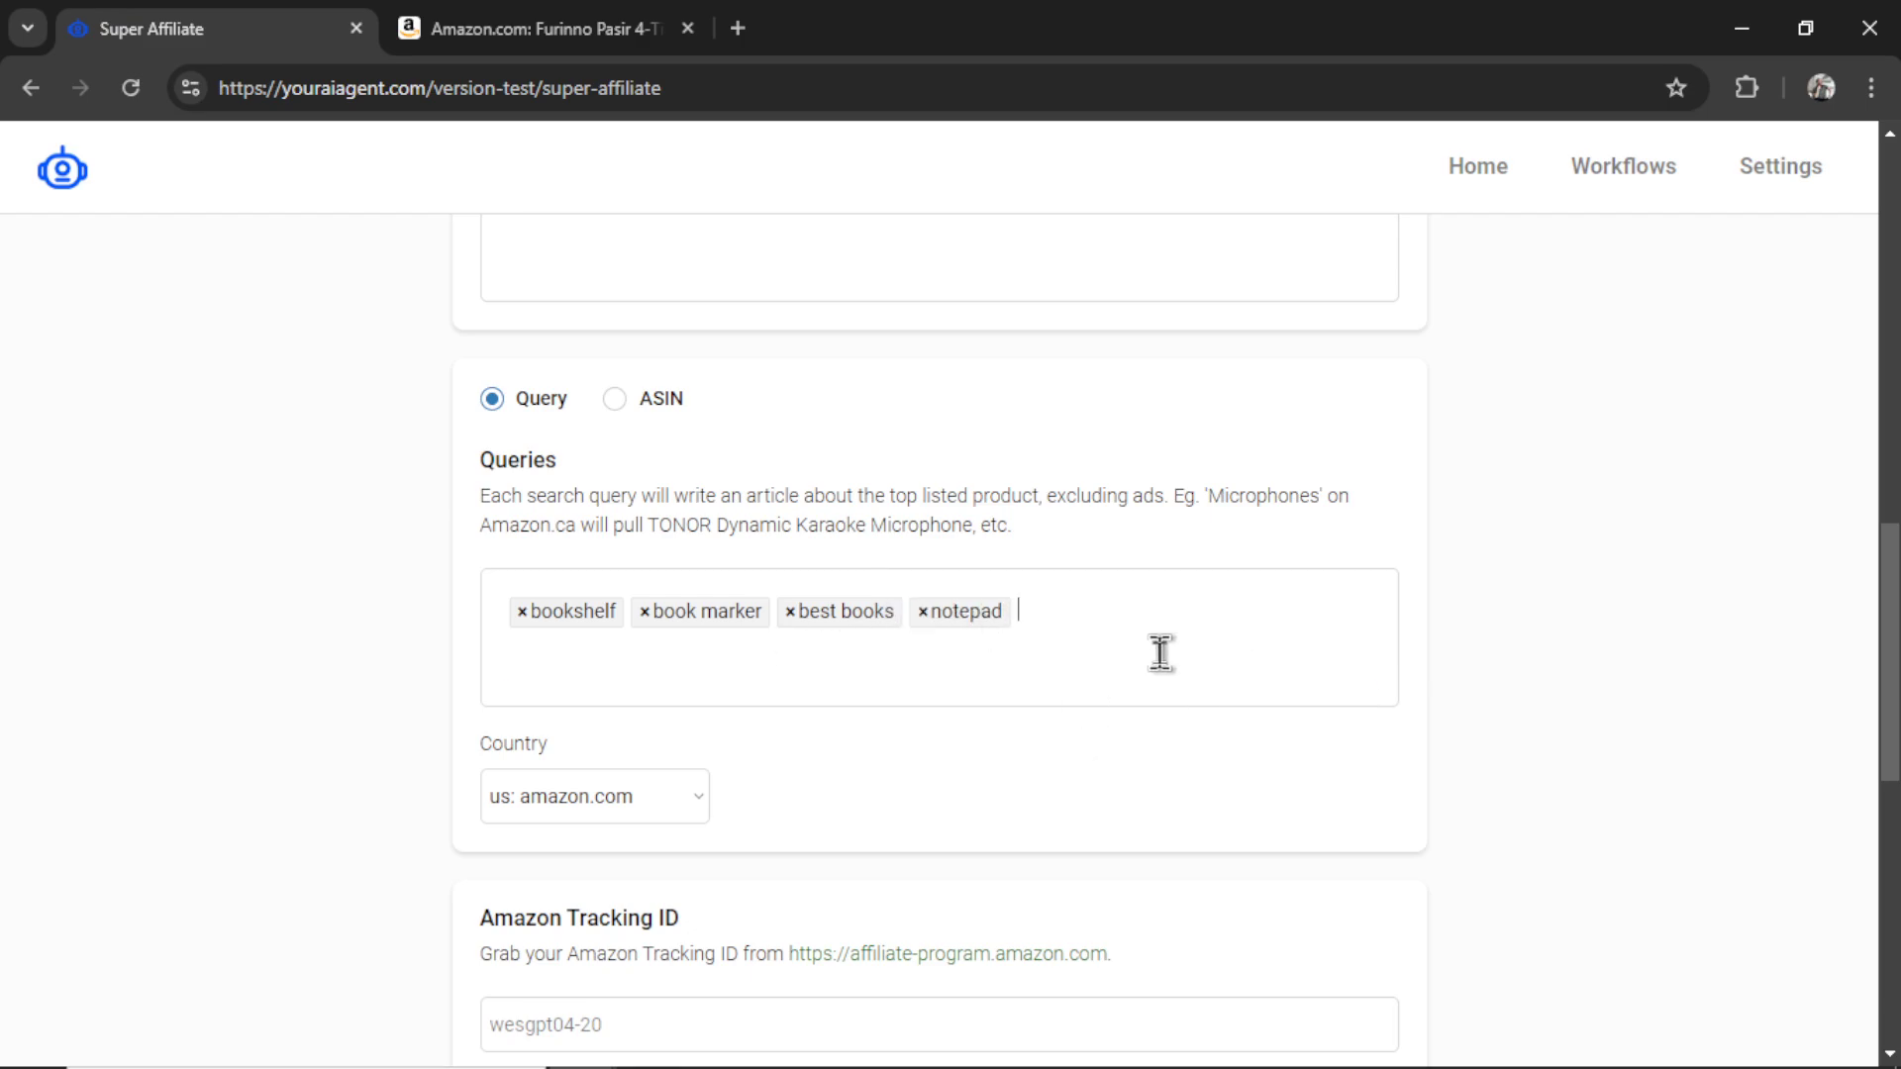
pyautogui.scroll(-1, 1089, 723)
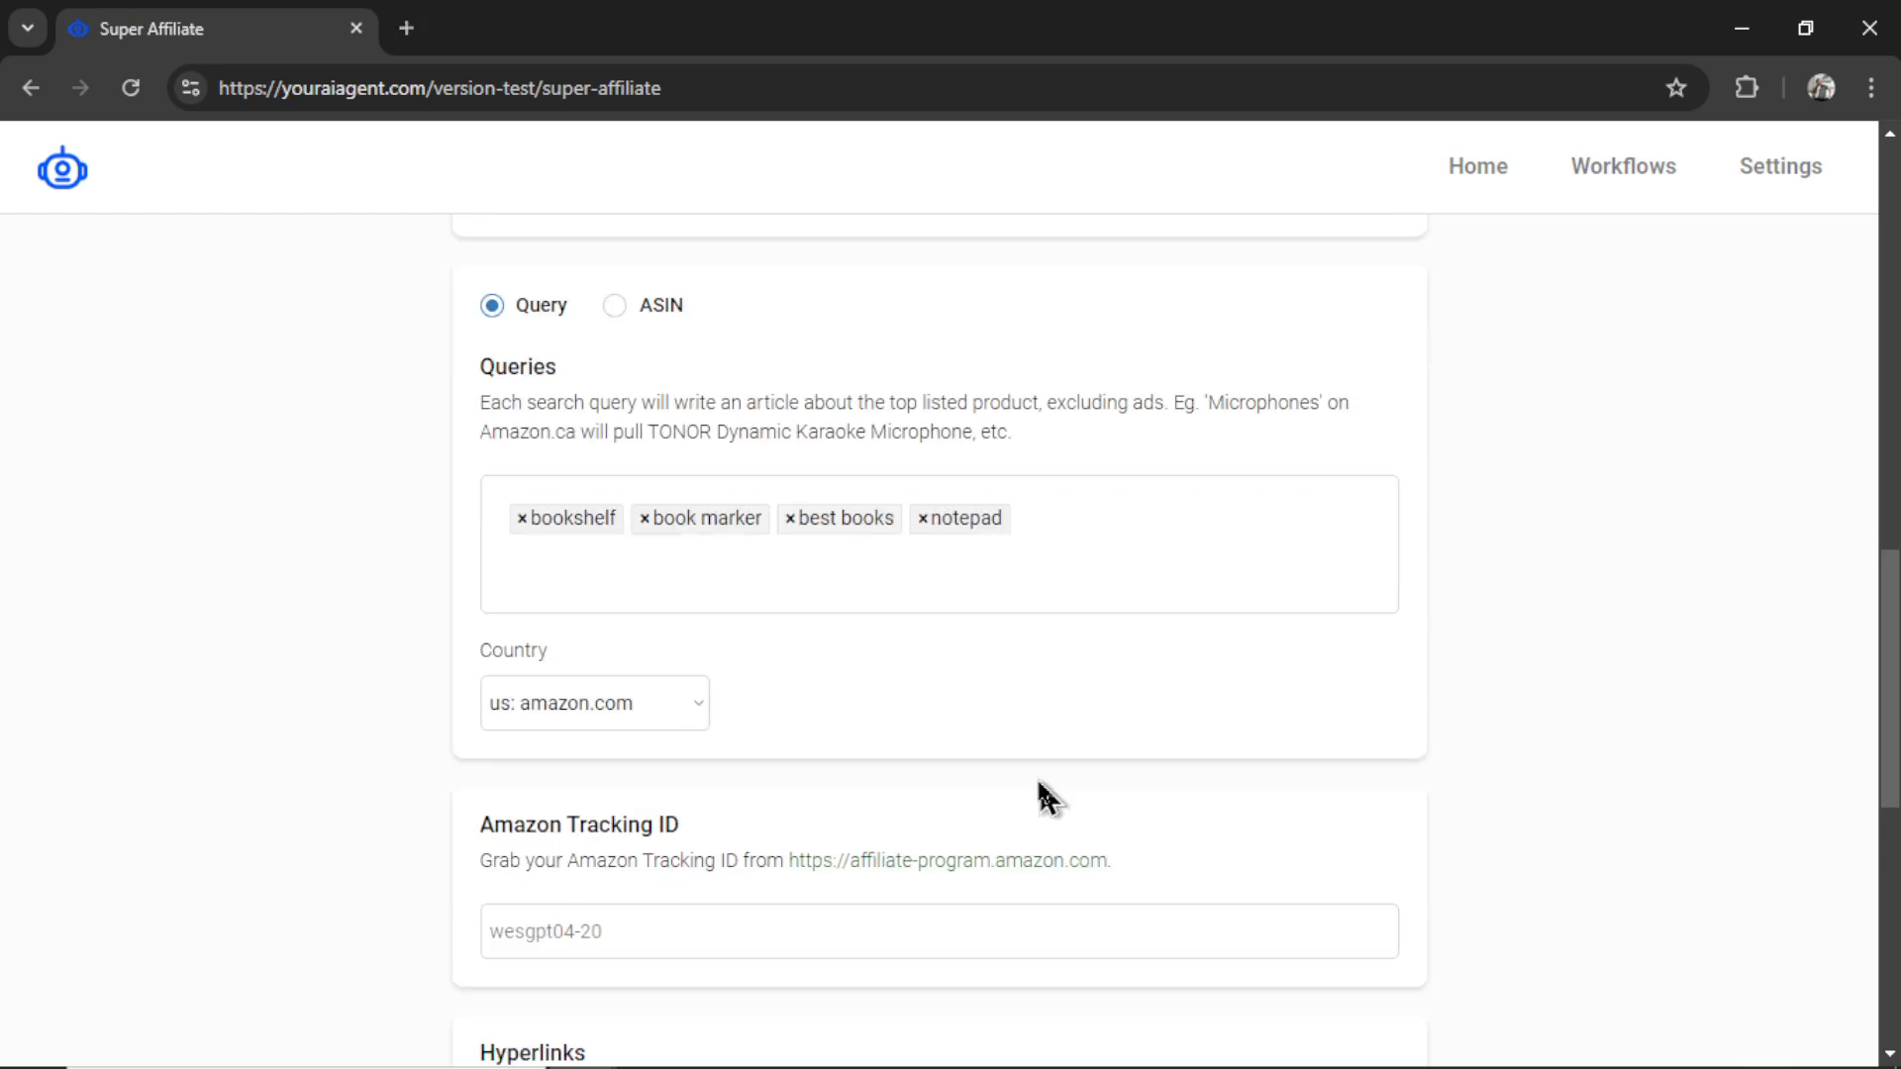
pyautogui.click(654, 709)
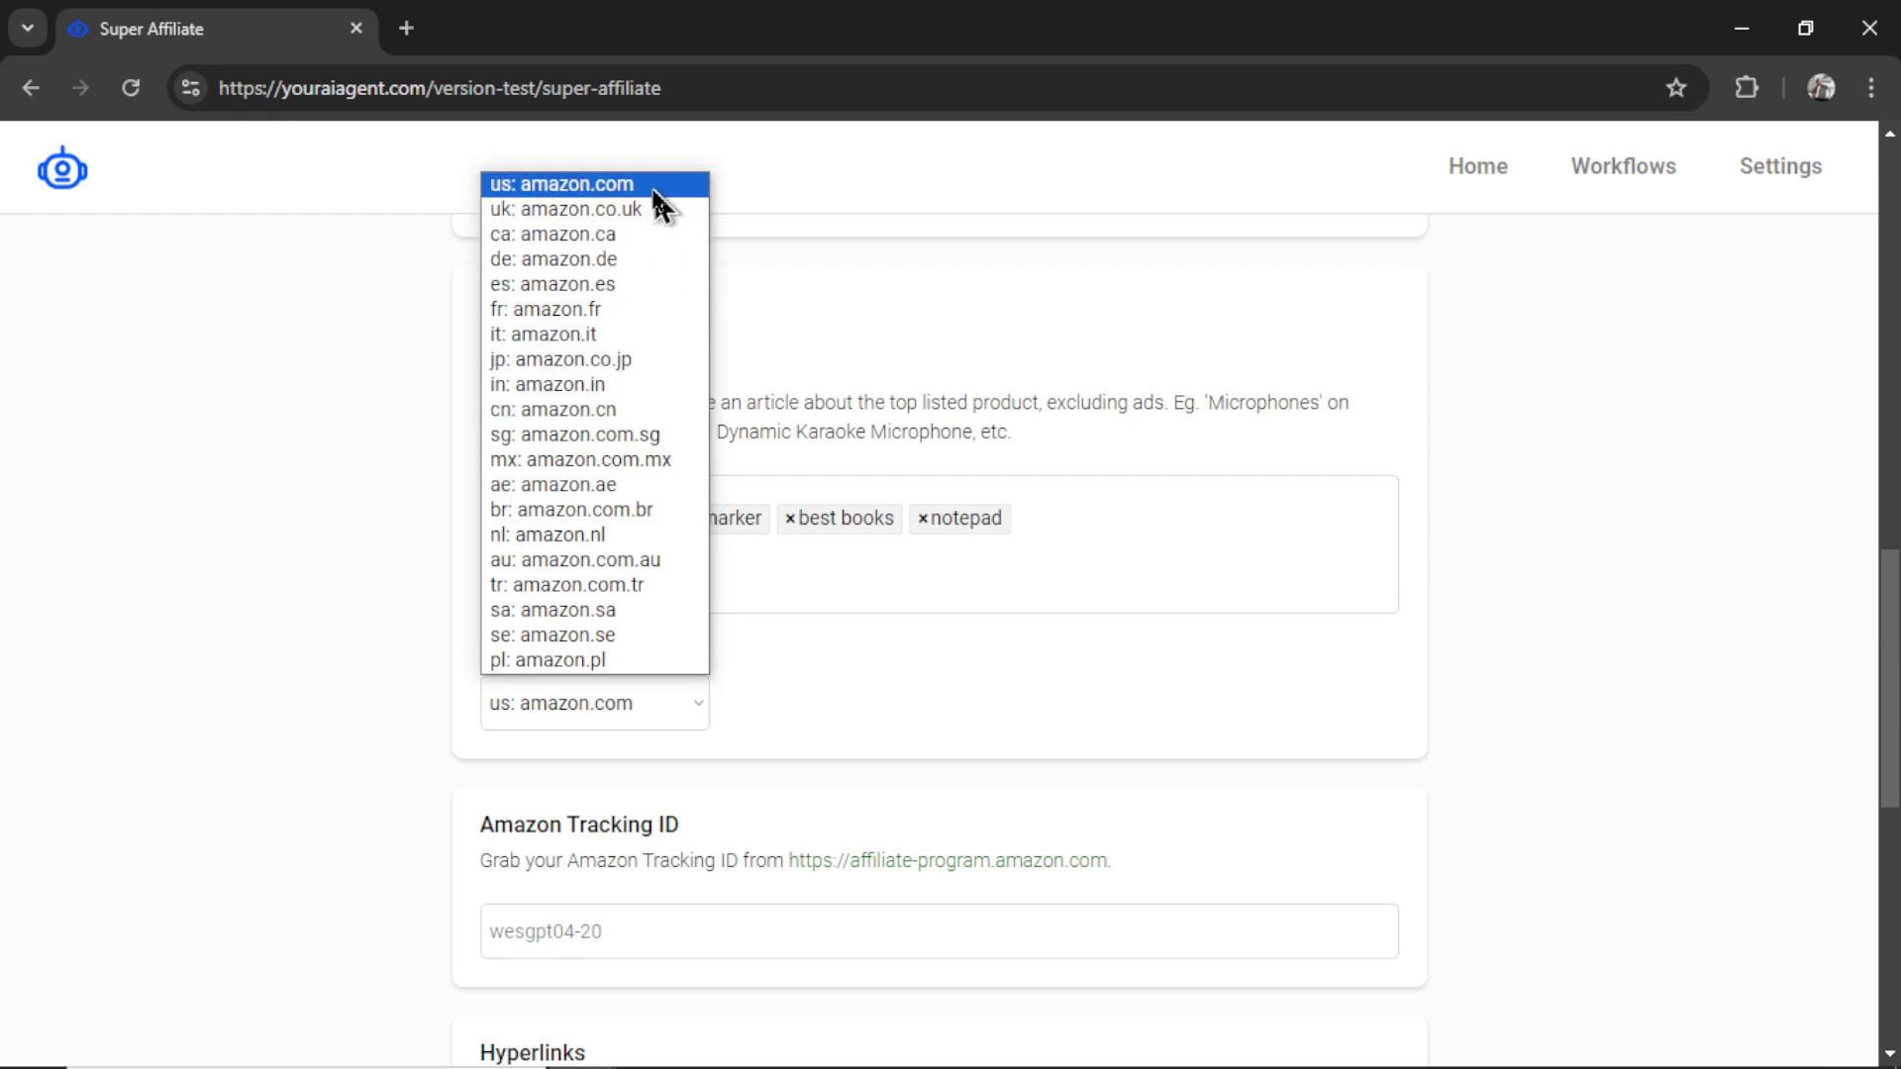
pyautogui.click(659, 188)
pyautogui.scroll(-3, 1321, 725)
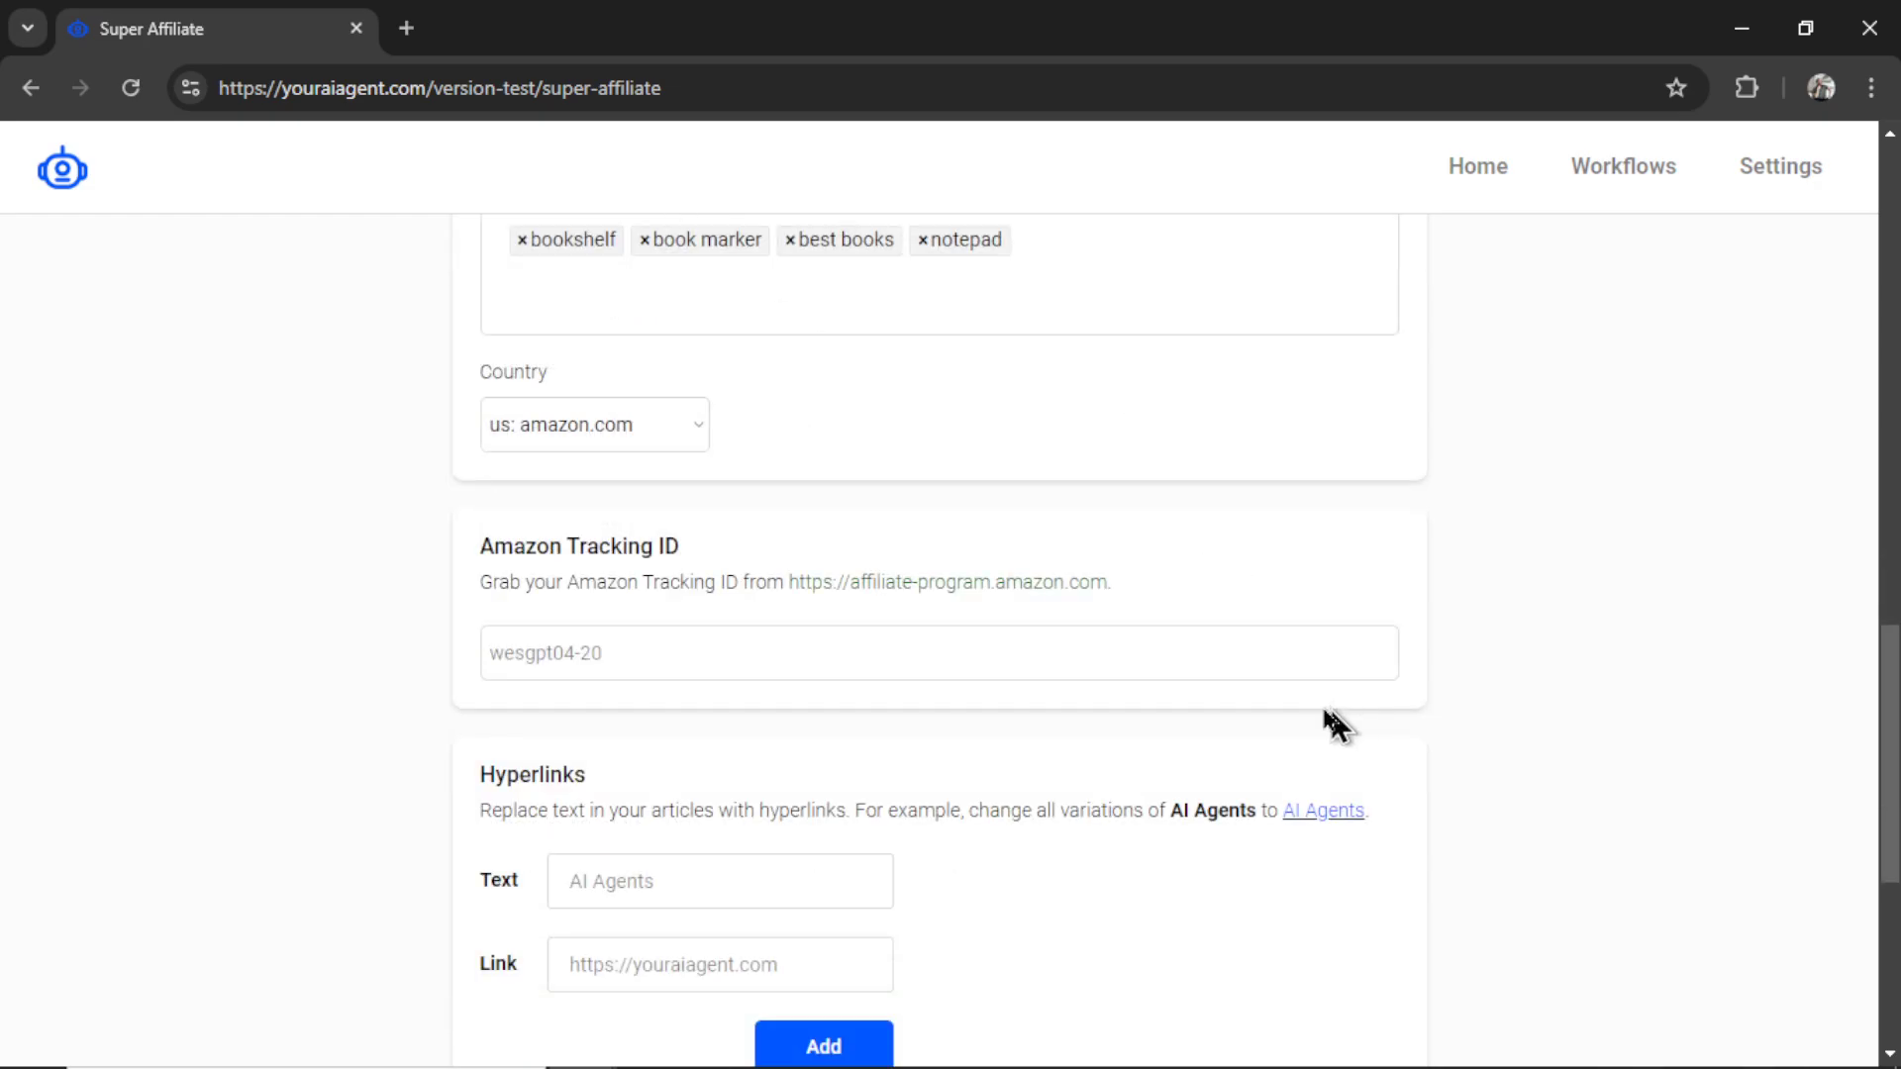
# - Open Amazon from the affiliate link, open the Yoobure tree bookshelf via 'book shelf', then enter the tracking ID
pyautogui.click(1024, 586)
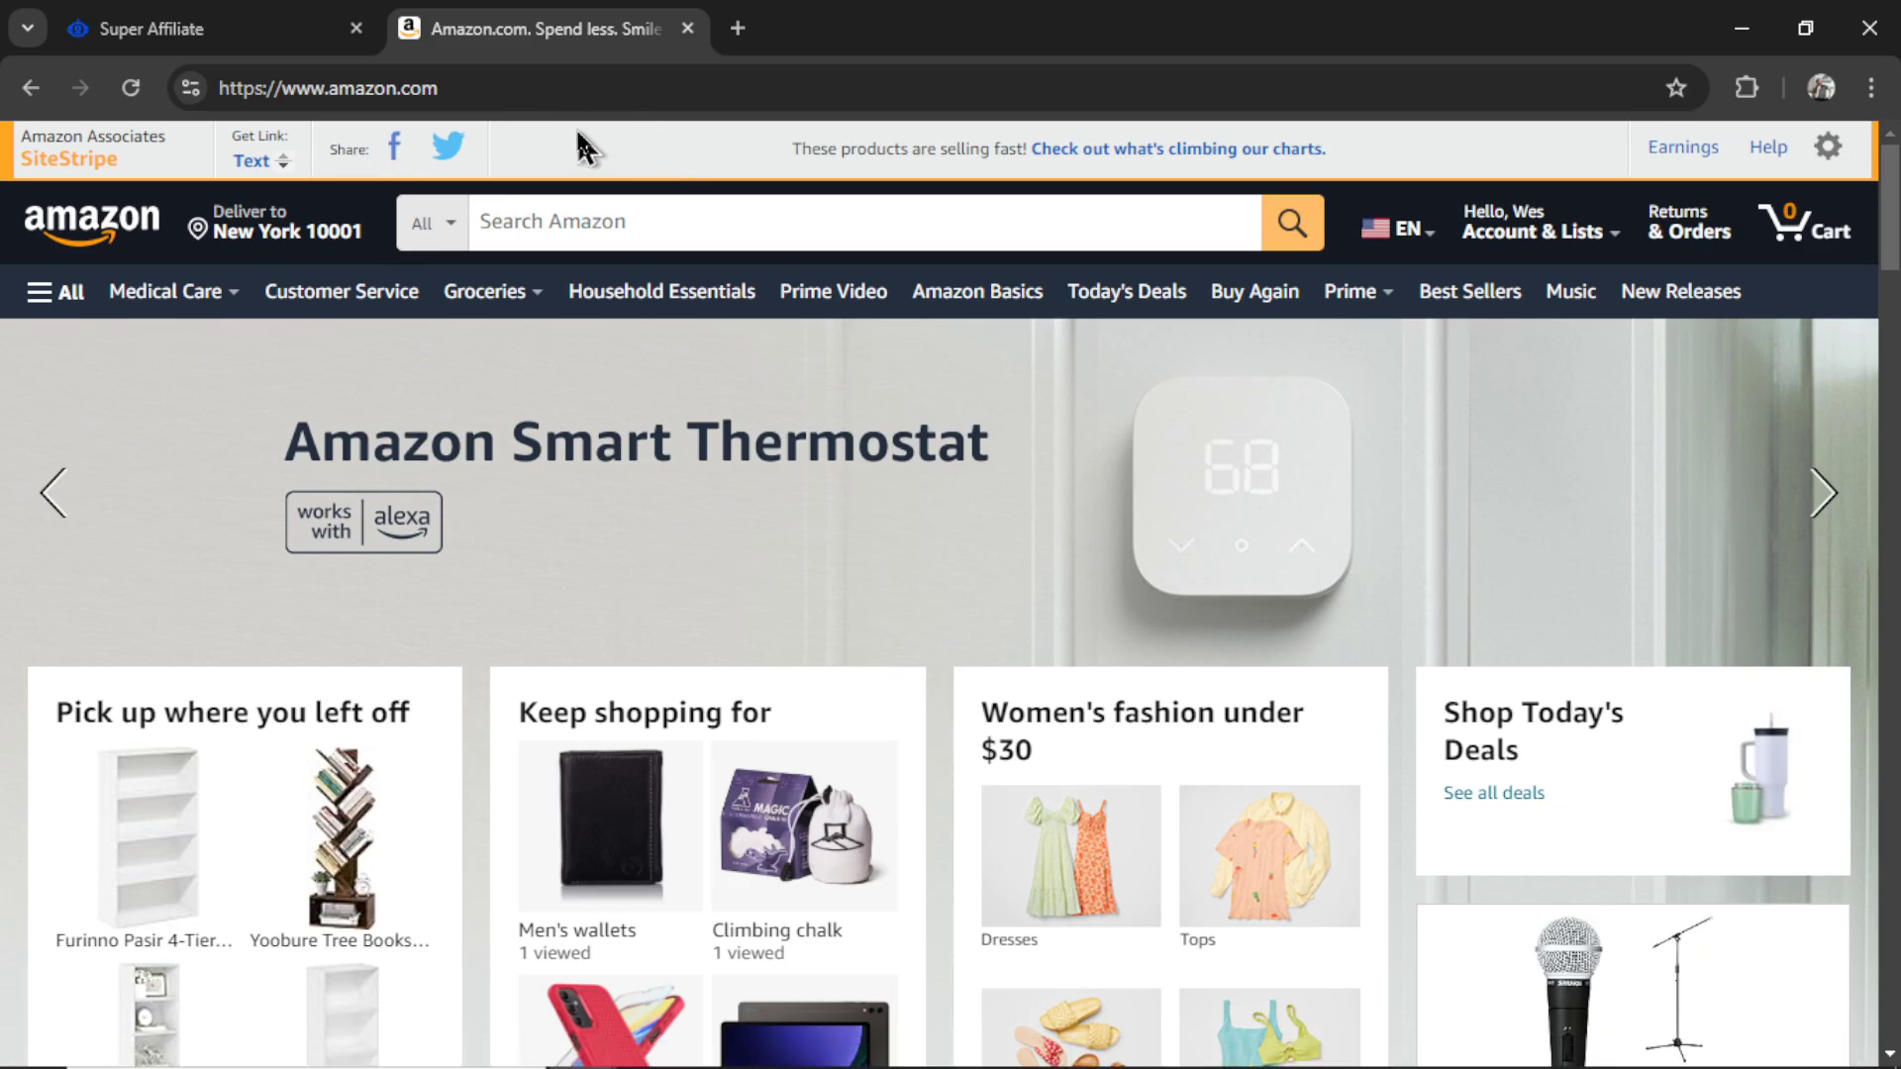
pyautogui.click(700, 225)
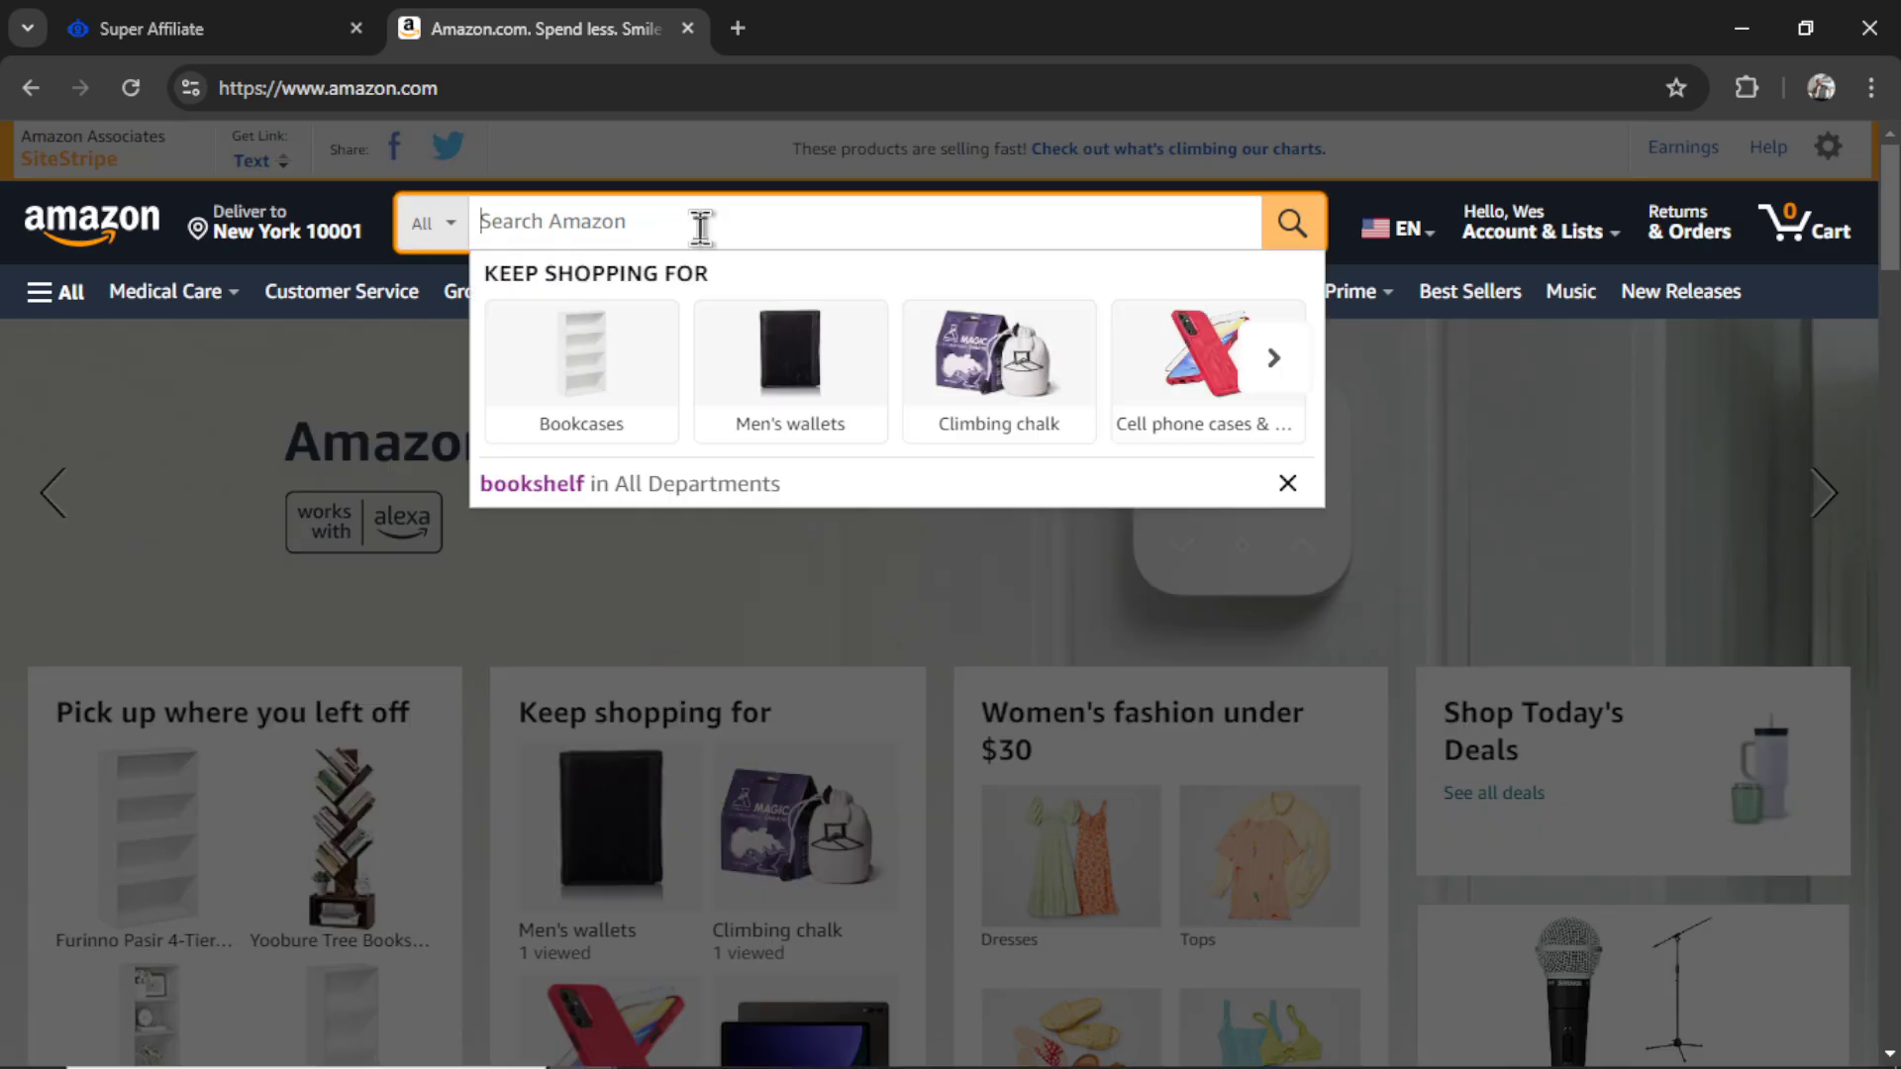
pyautogui.write('book')
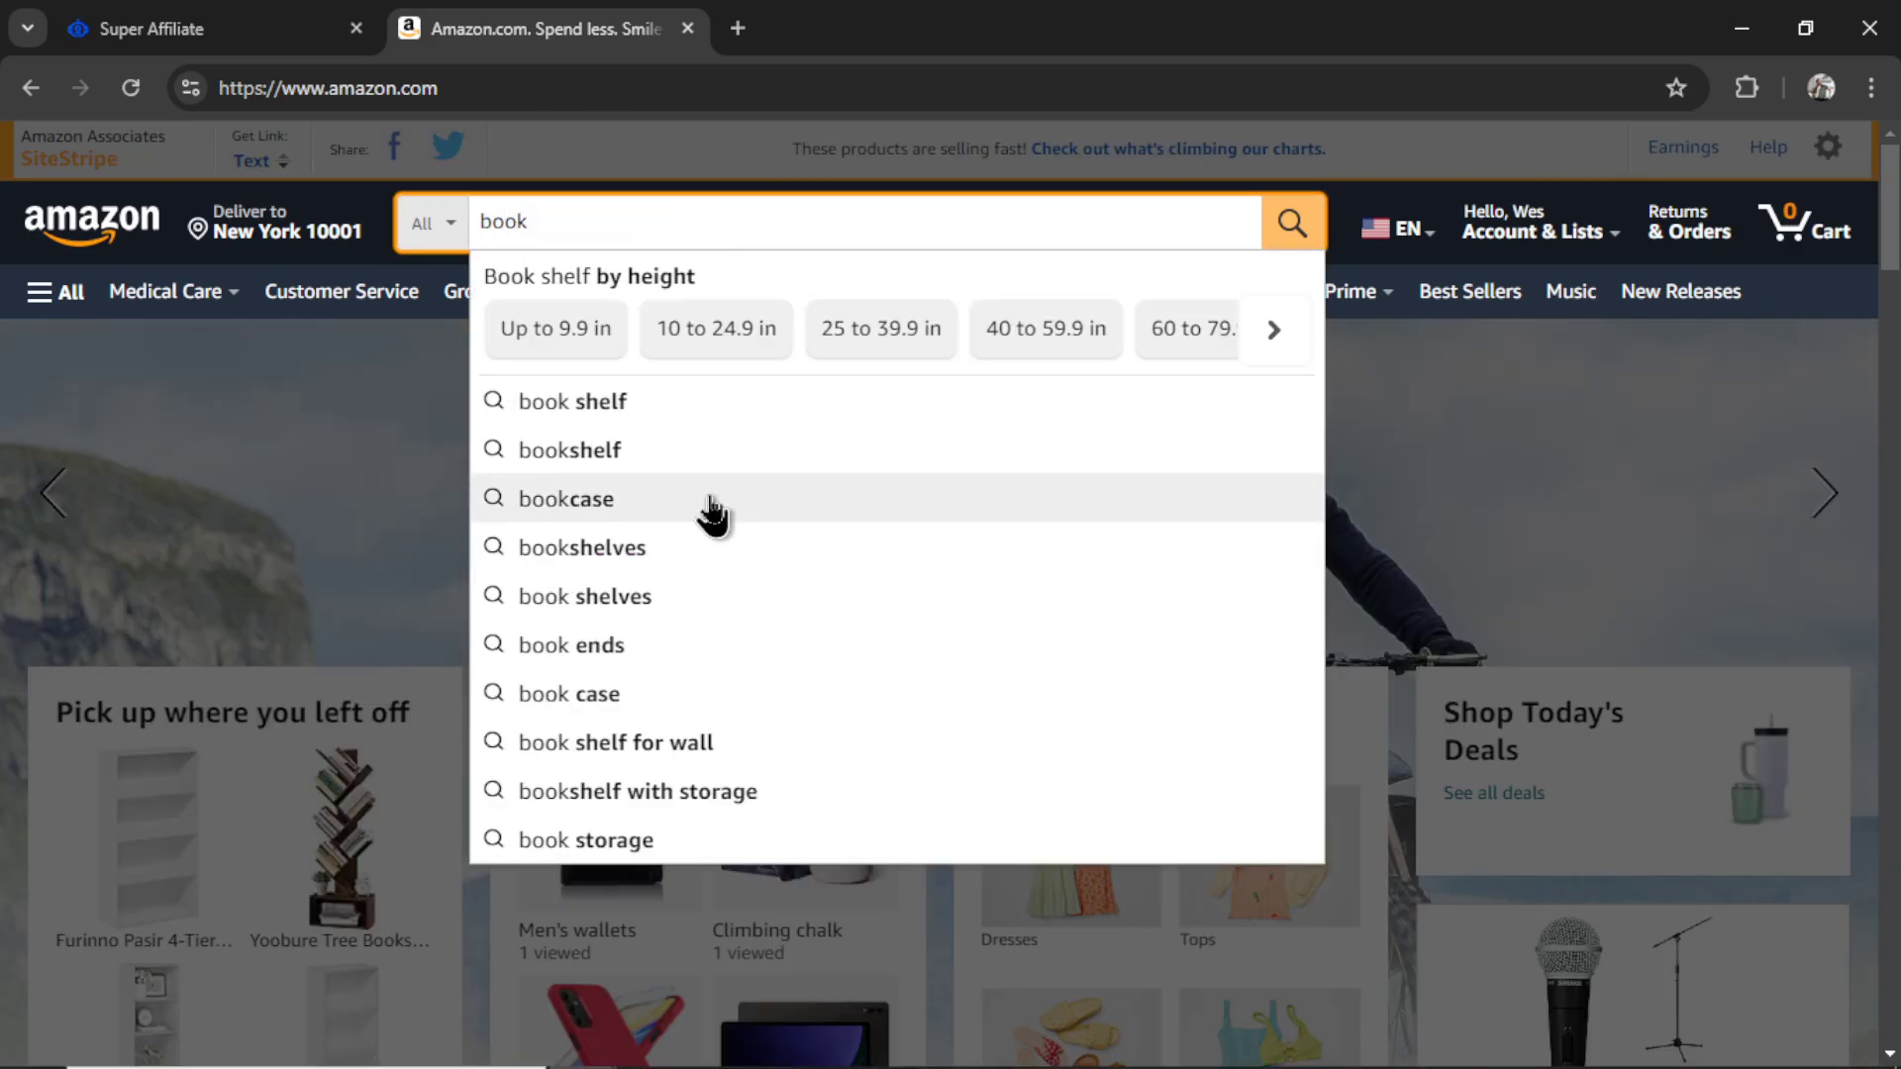
pyautogui.click(679, 418)
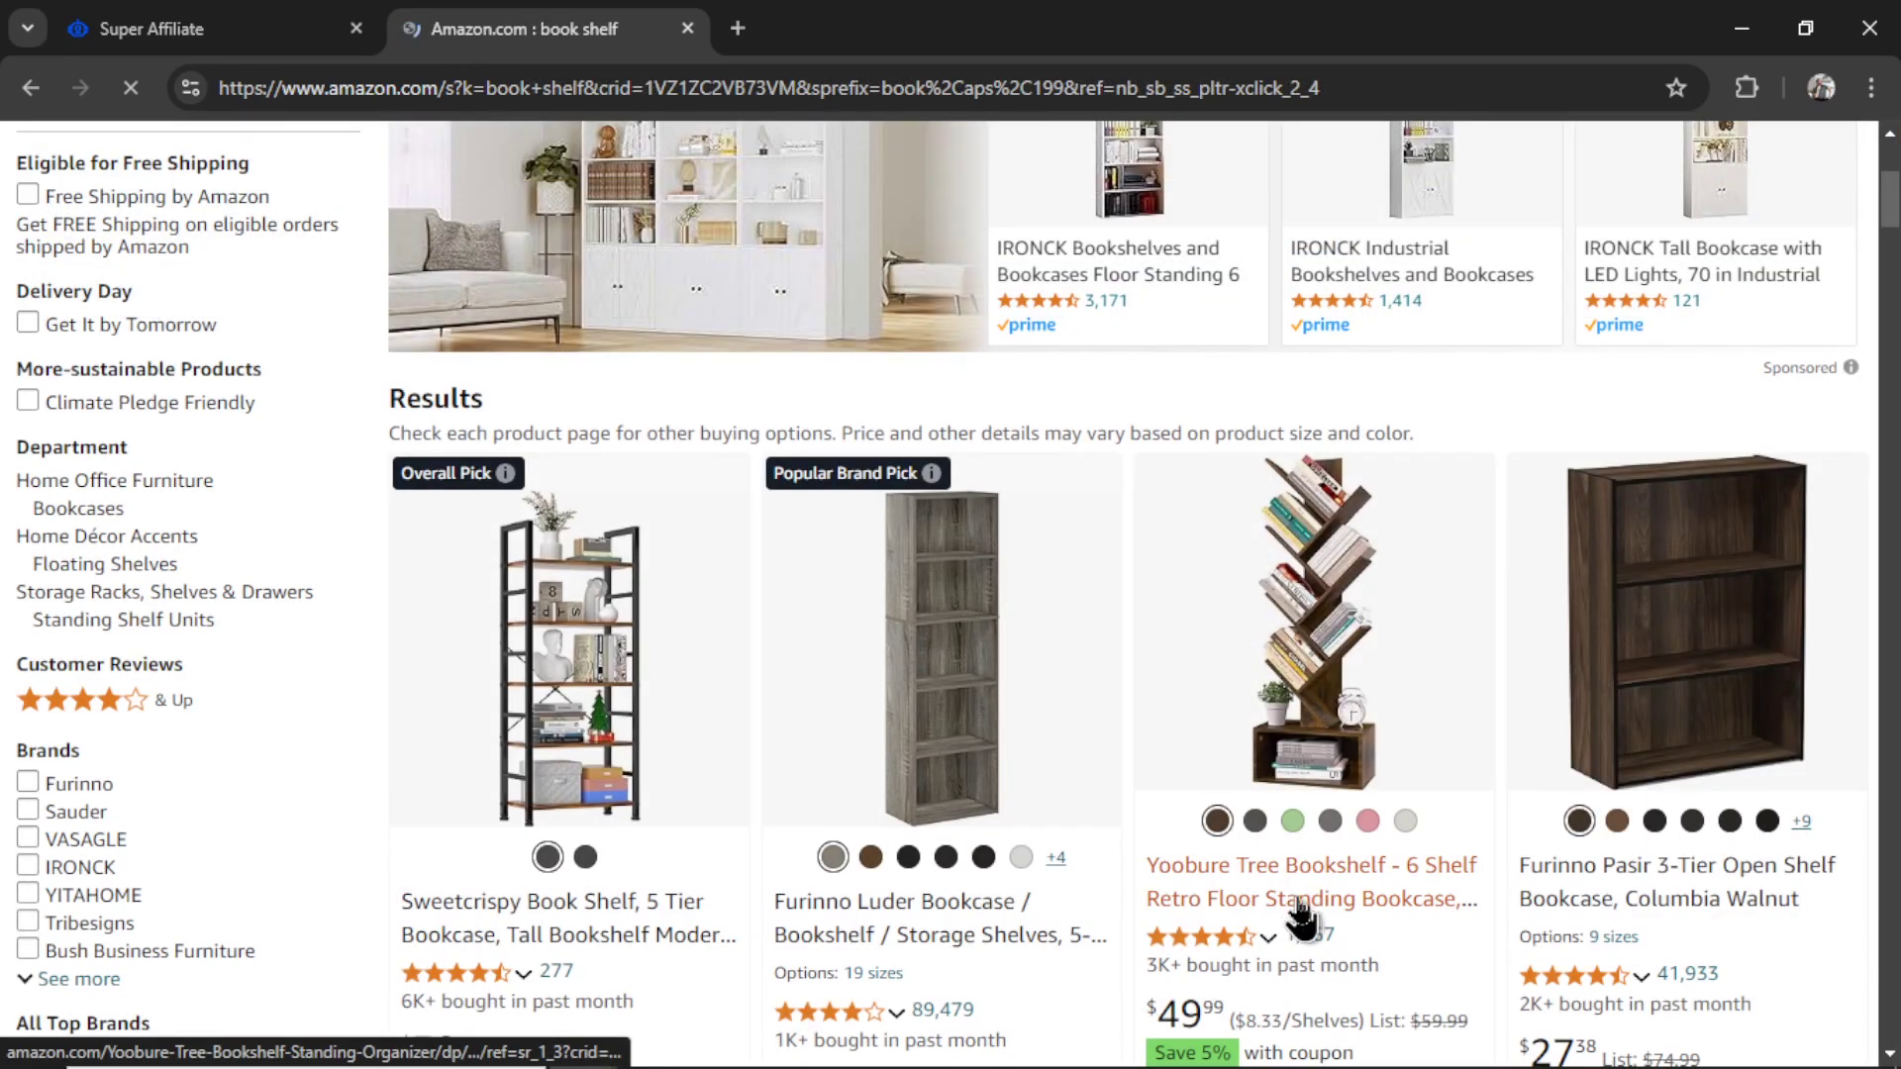
pyautogui.click(1309, 896)
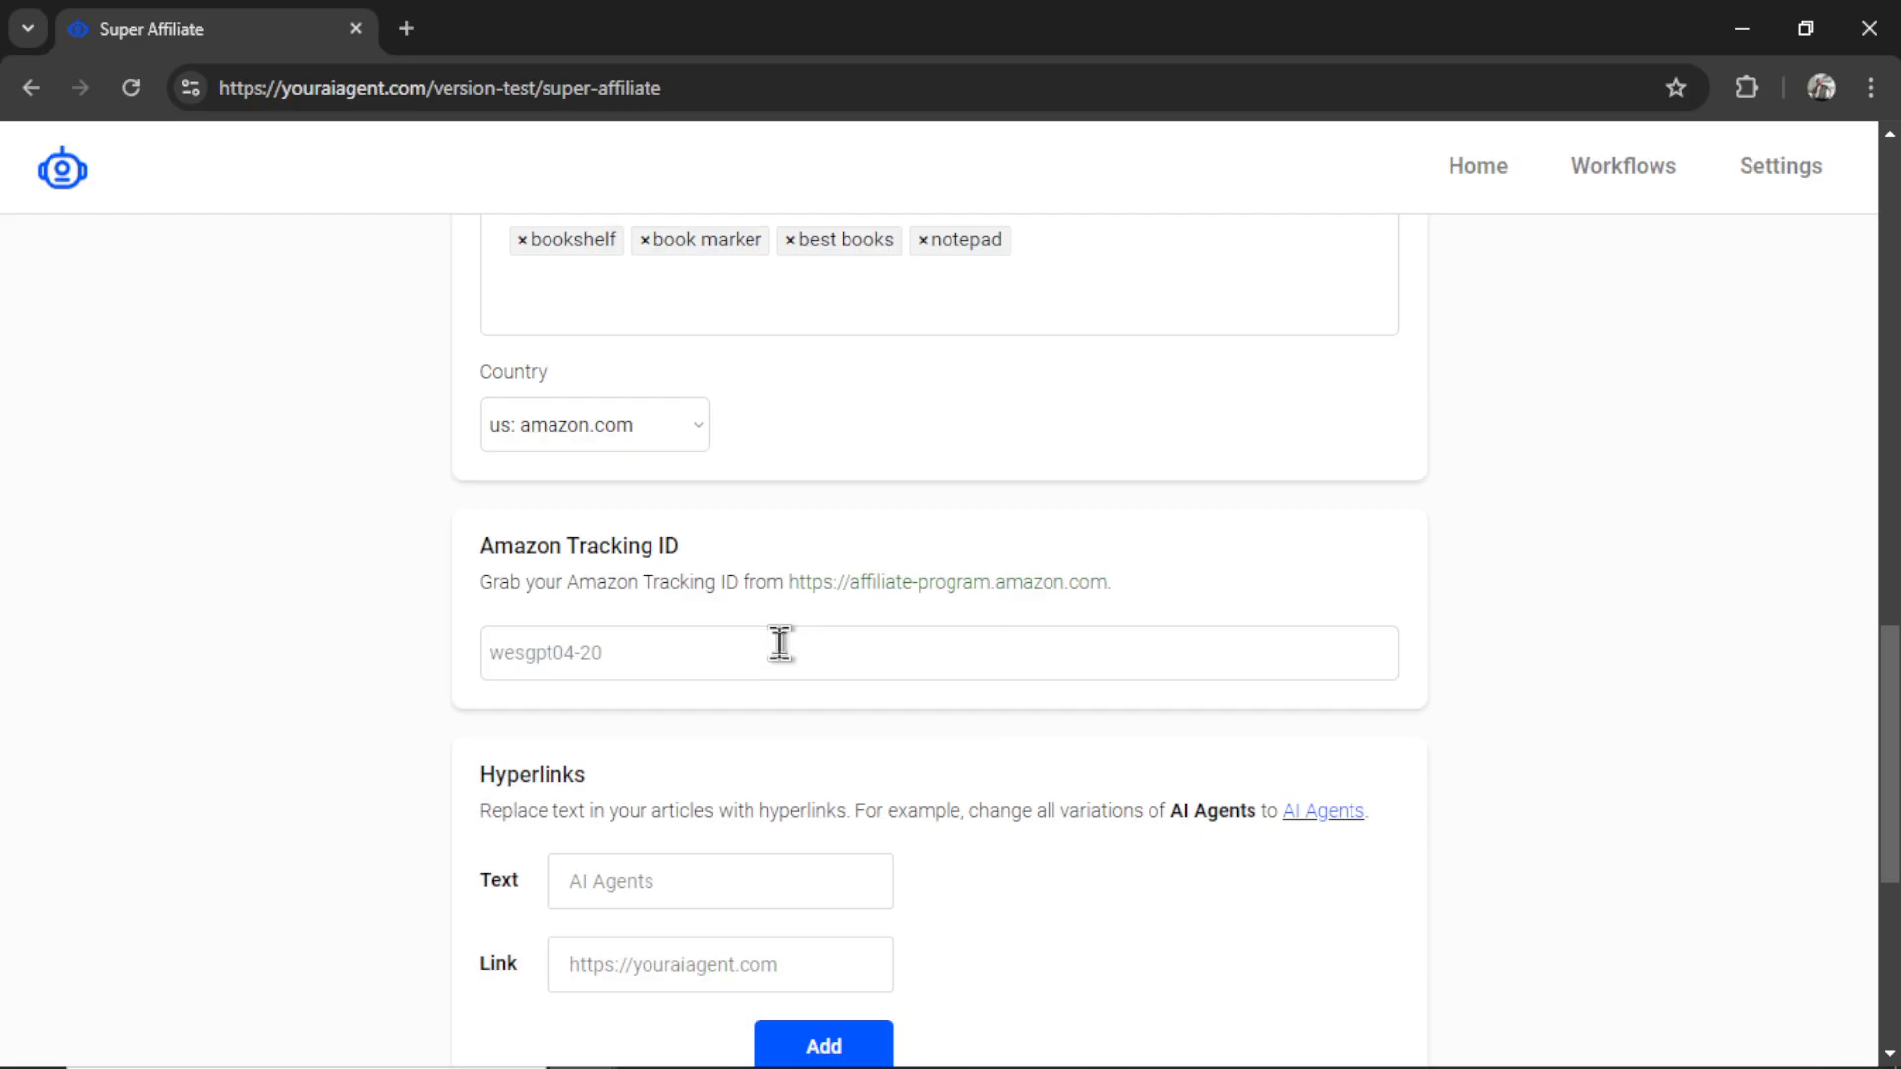
pyautogui.write('wesgpt04-20')
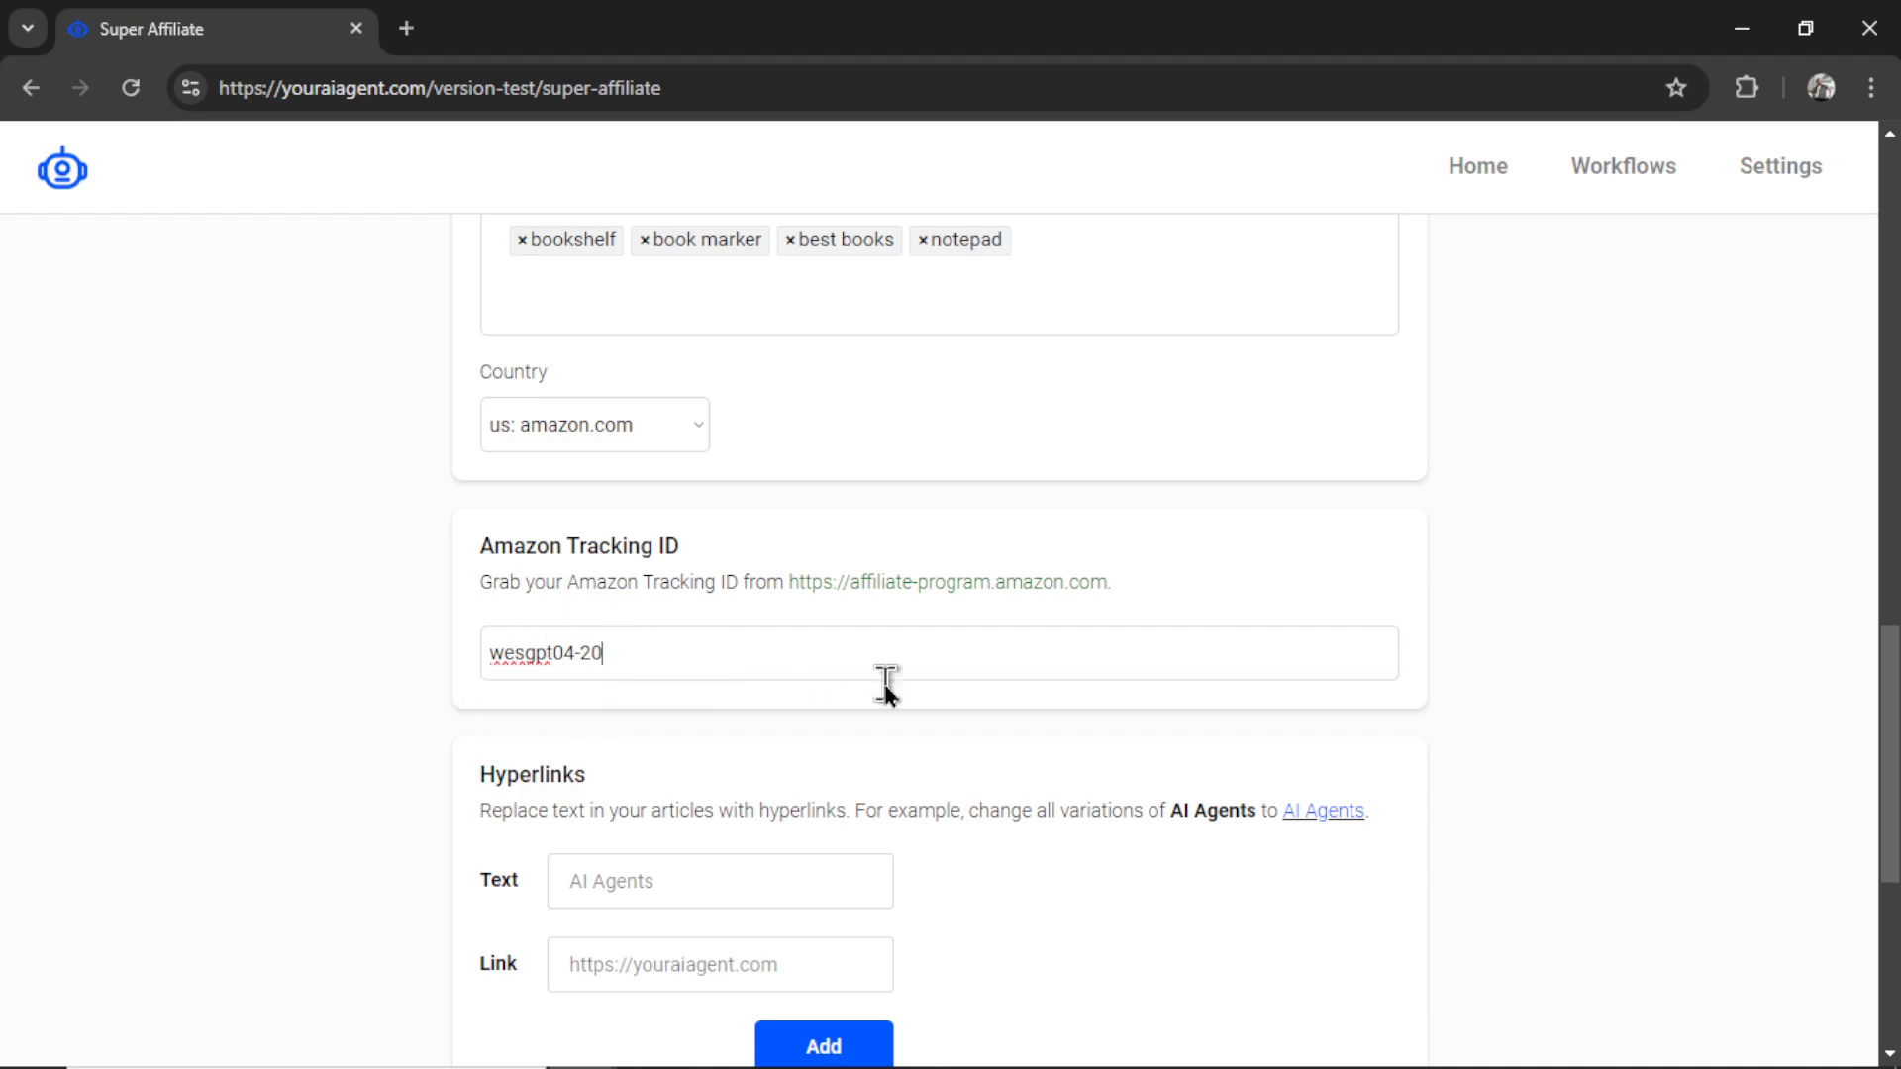
pyautogui.scroll(-3, 1089, 653)
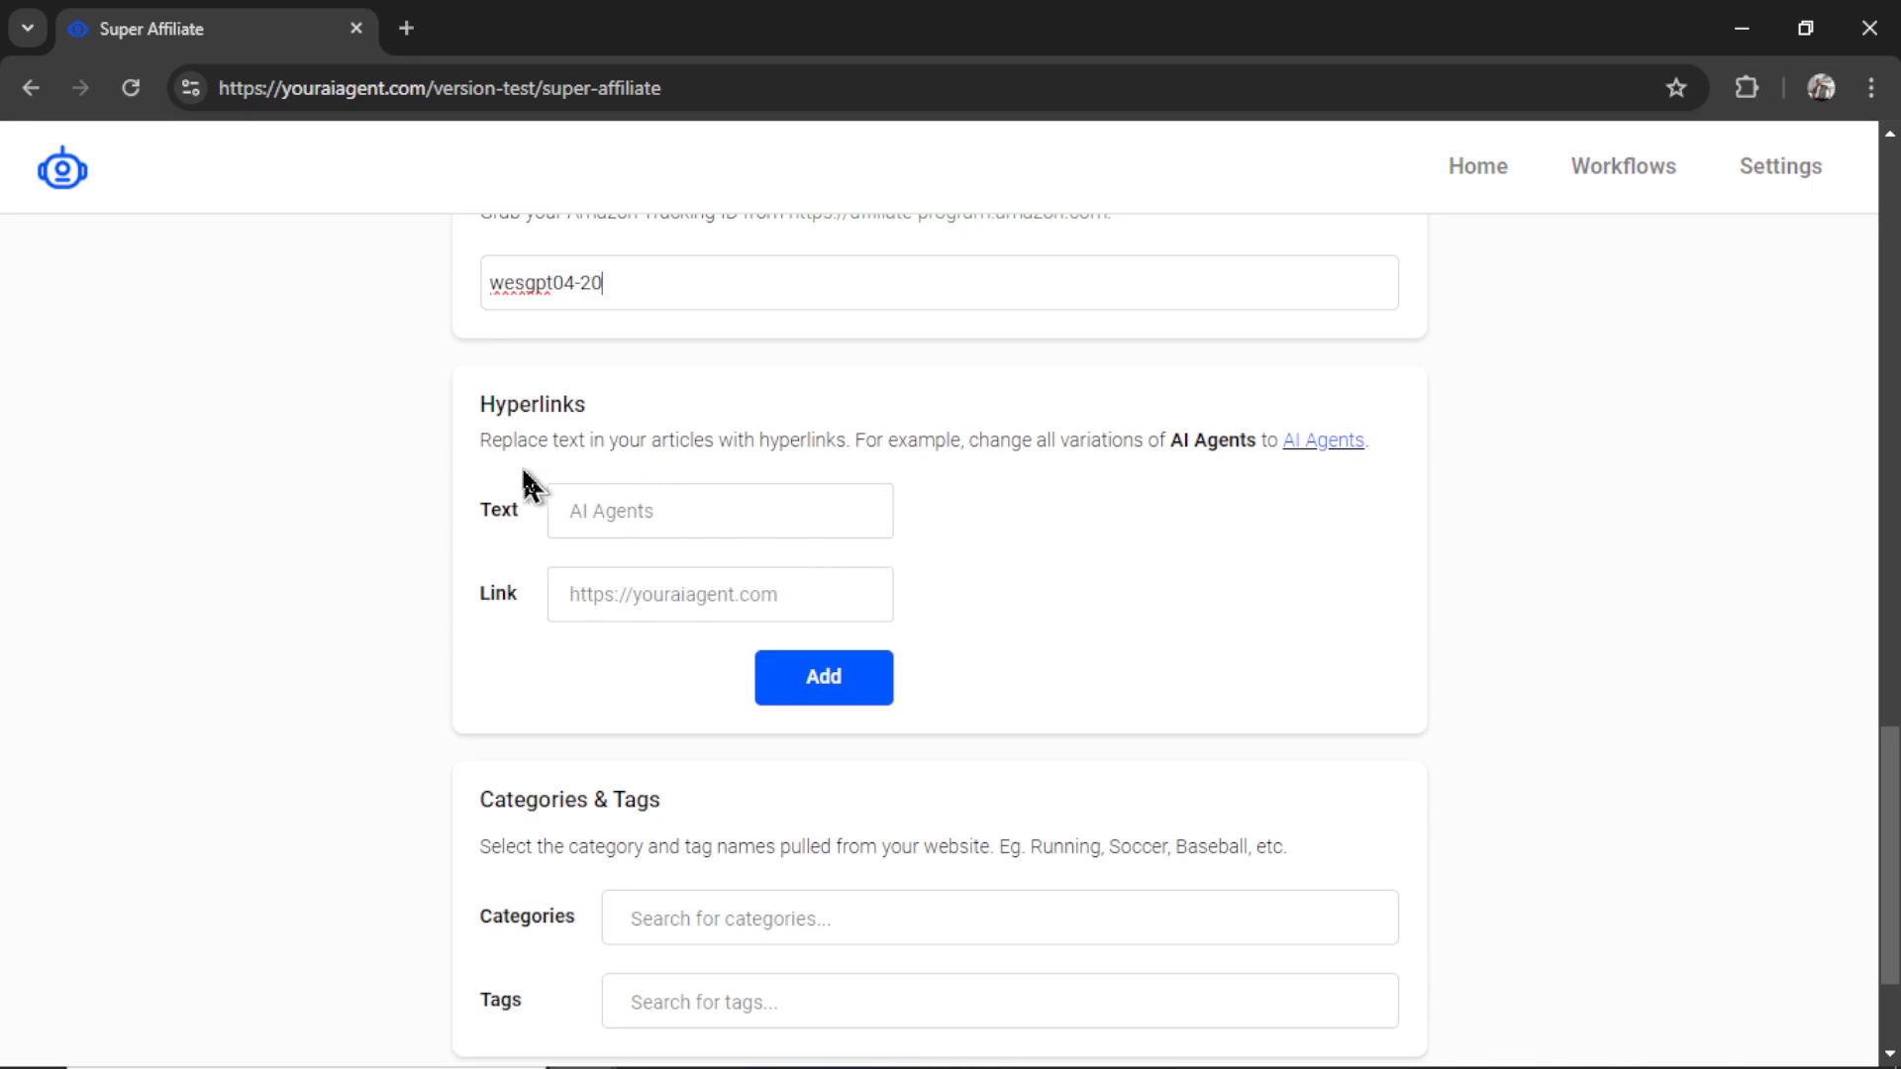
pyautogui.moveTo(478, 439); pyautogui.dragTo(850, 439)
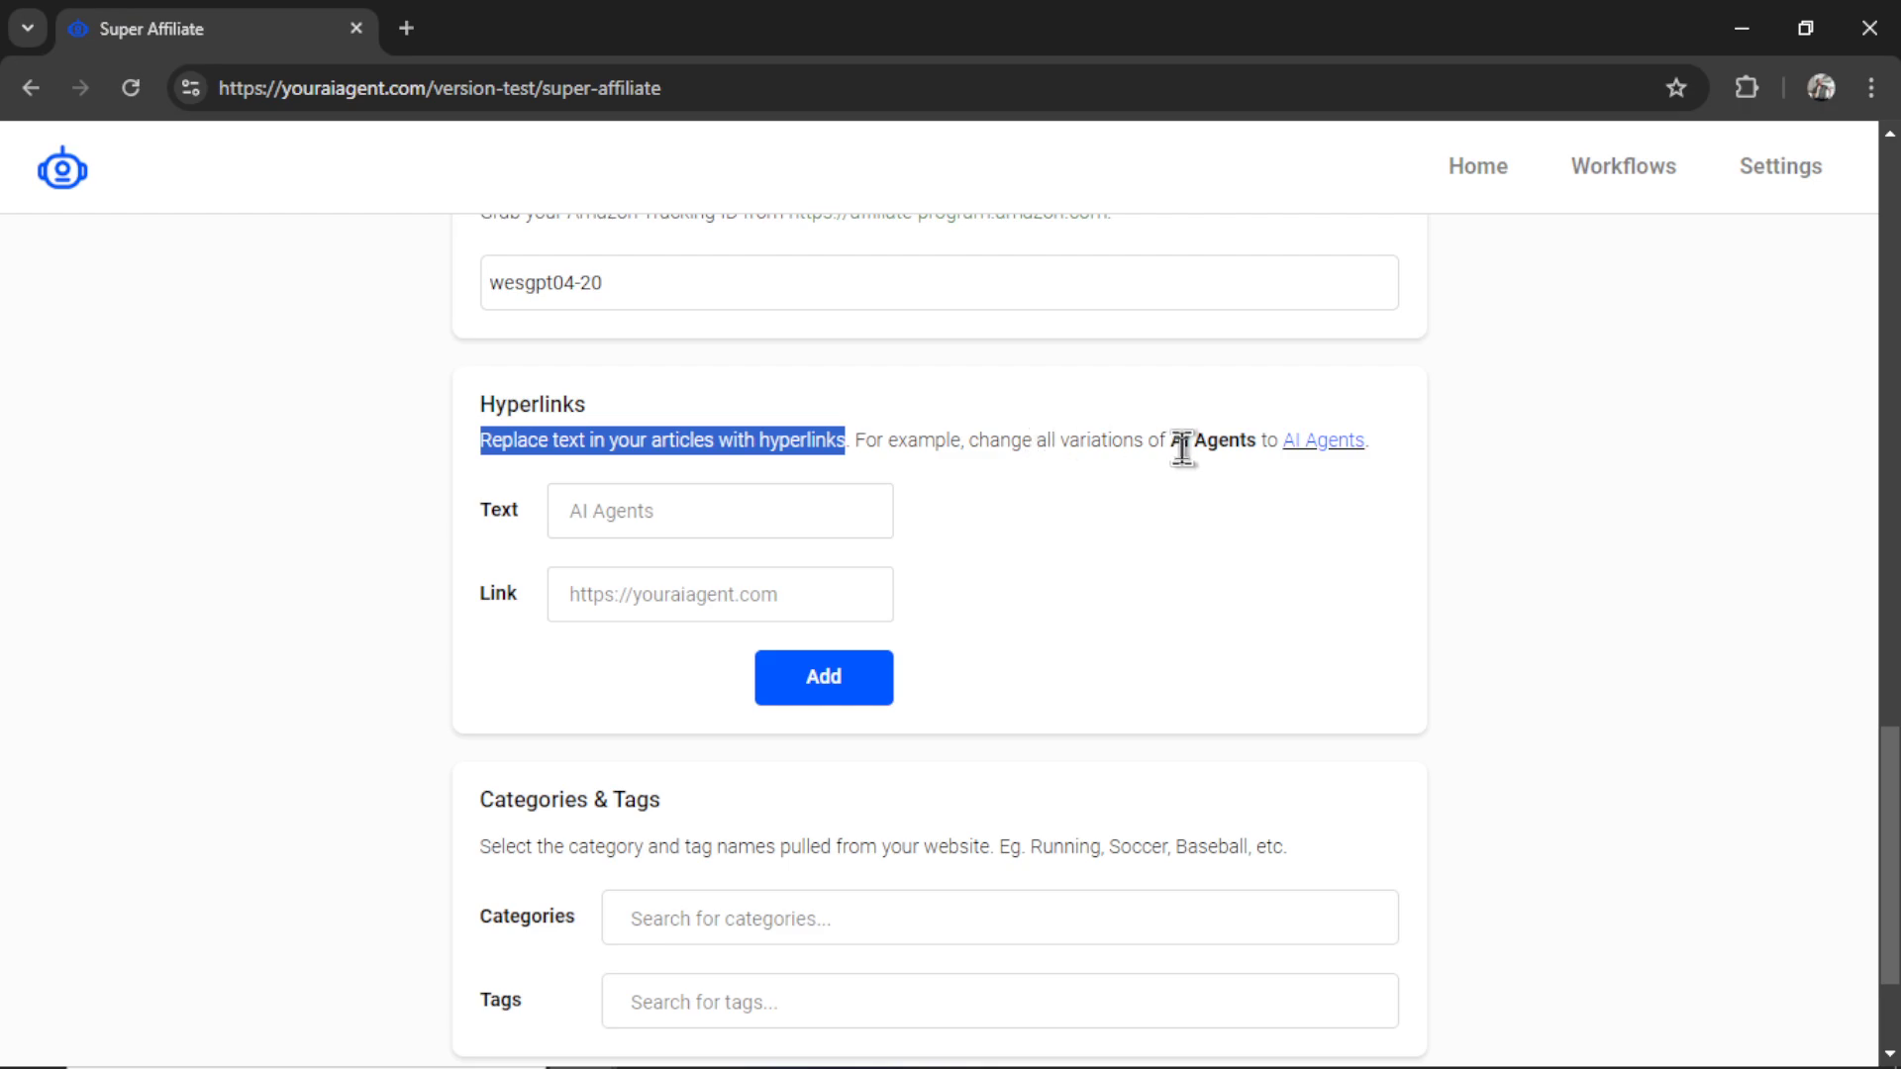
pyautogui.moveTo(1172, 443); pyautogui.dragTo(1254, 445)
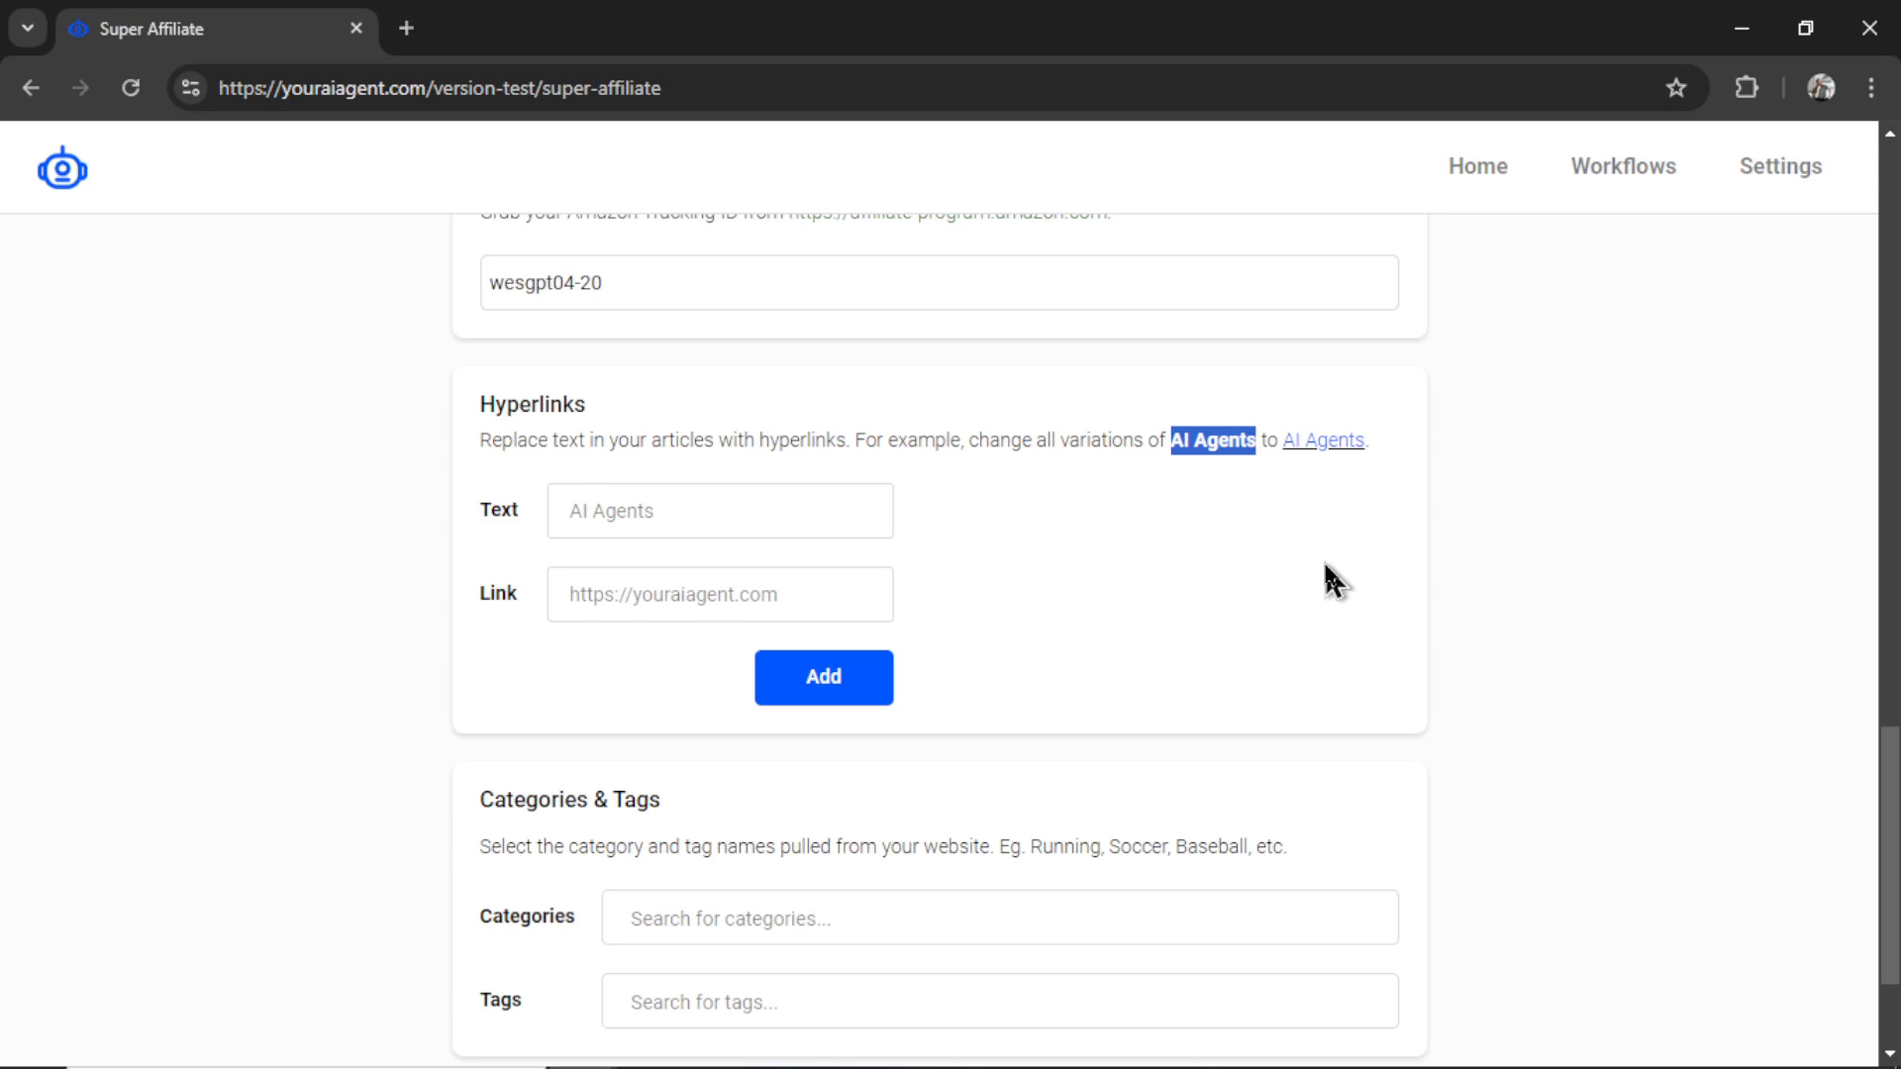
pyautogui.click(817, 592)
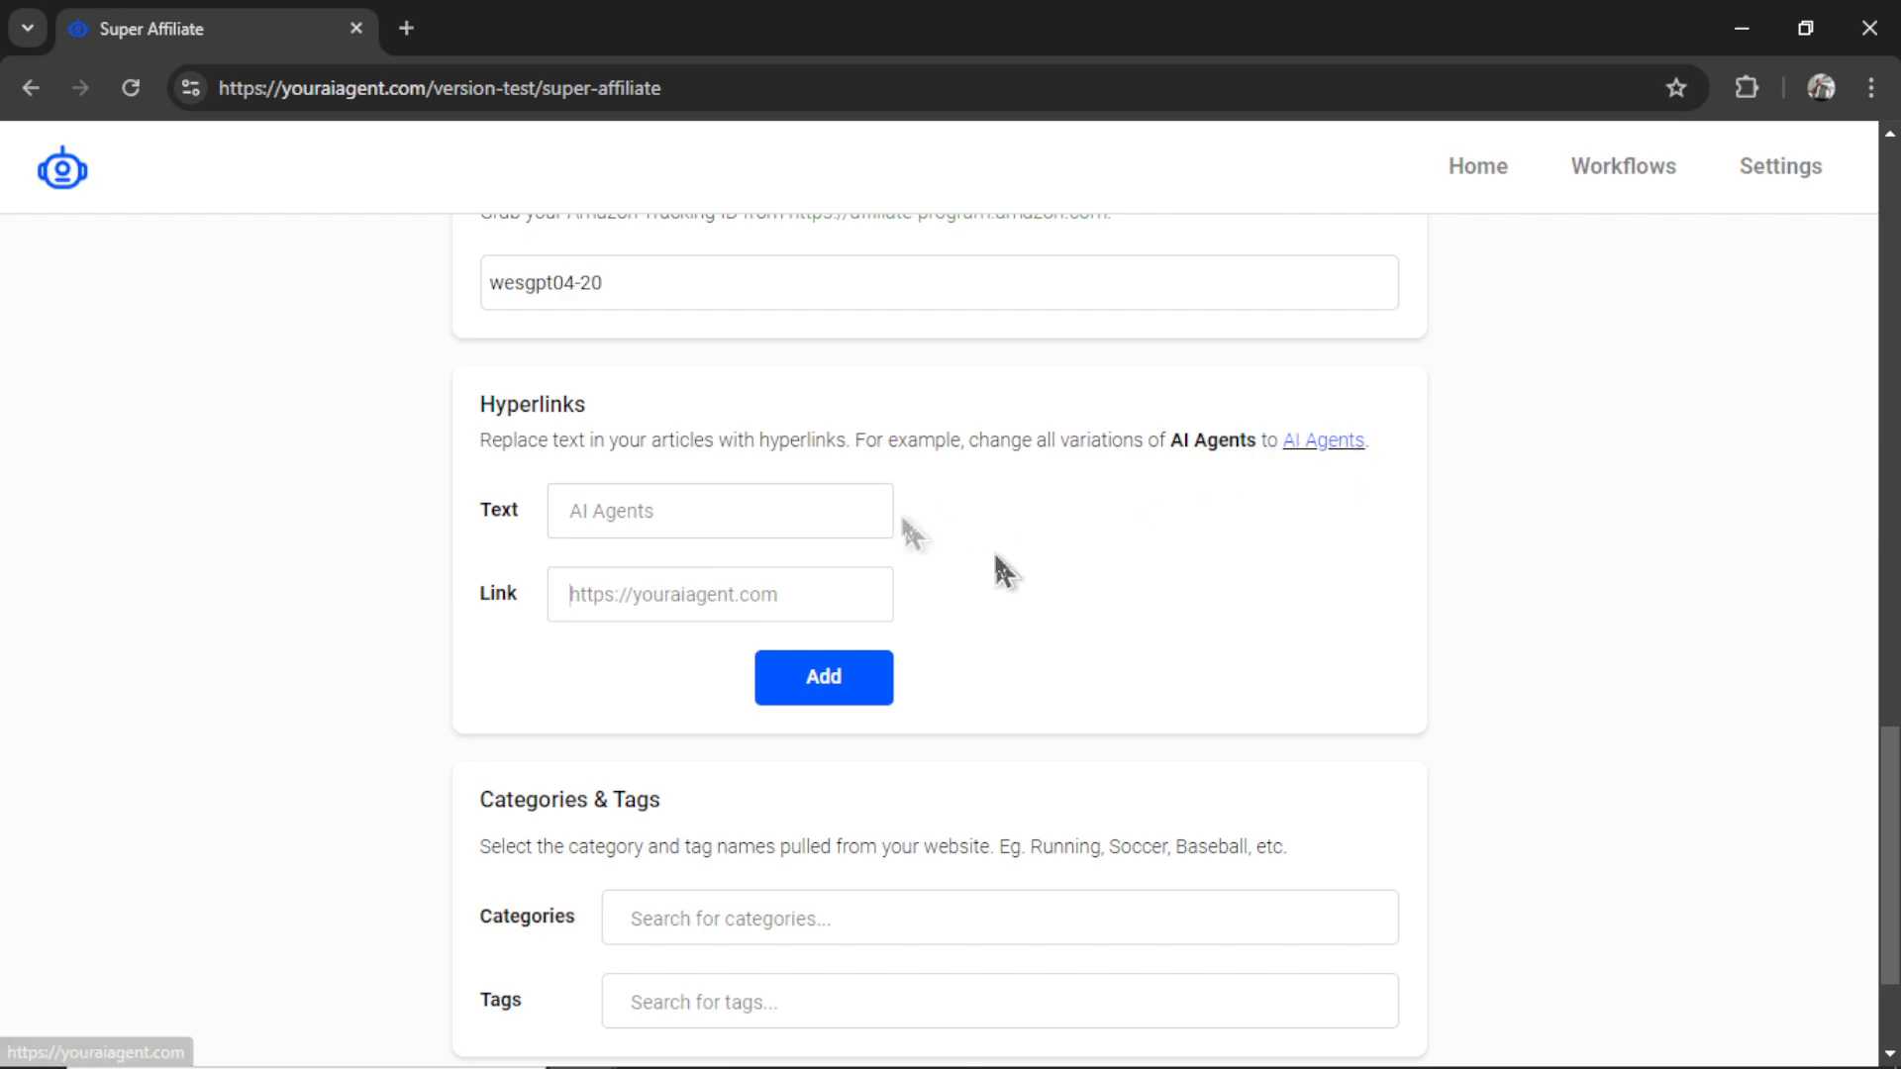
pyautogui.scroll(1, 803, 471)
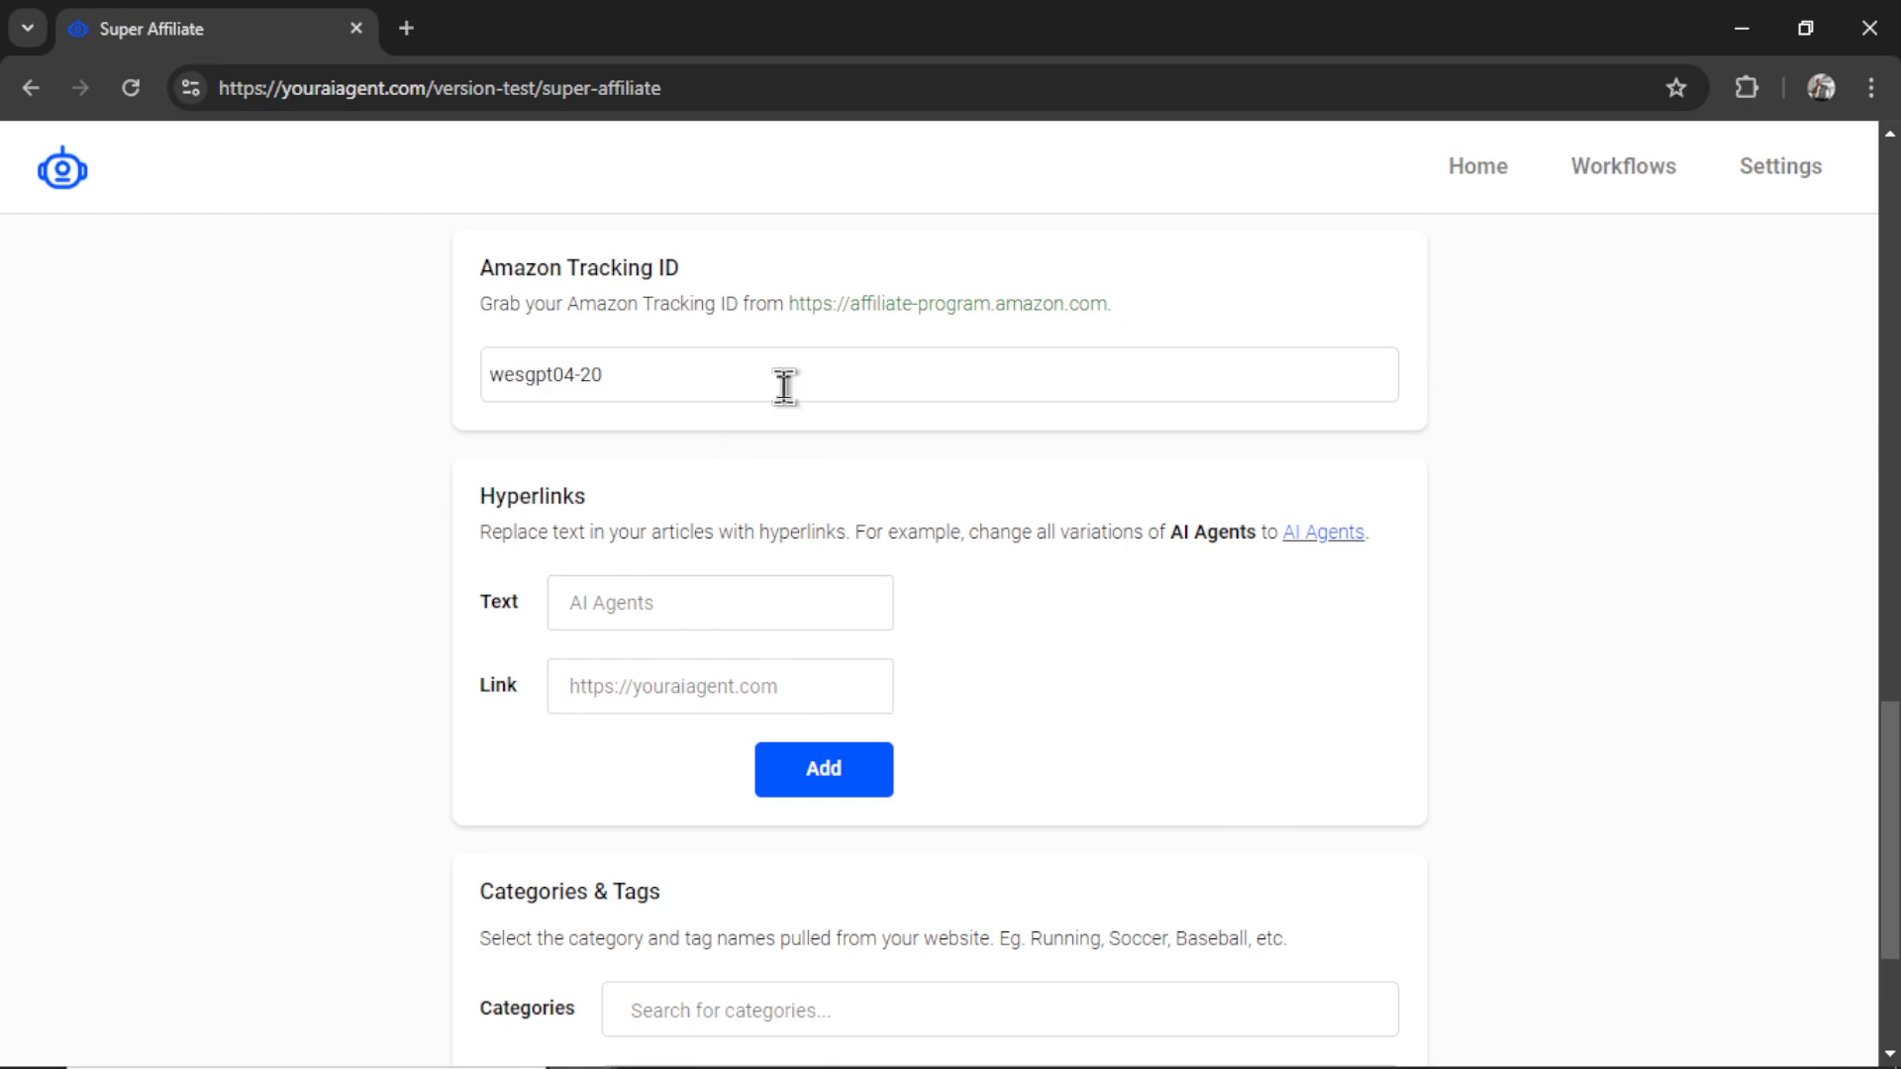
pyautogui.scroll(-1, 997, 641)
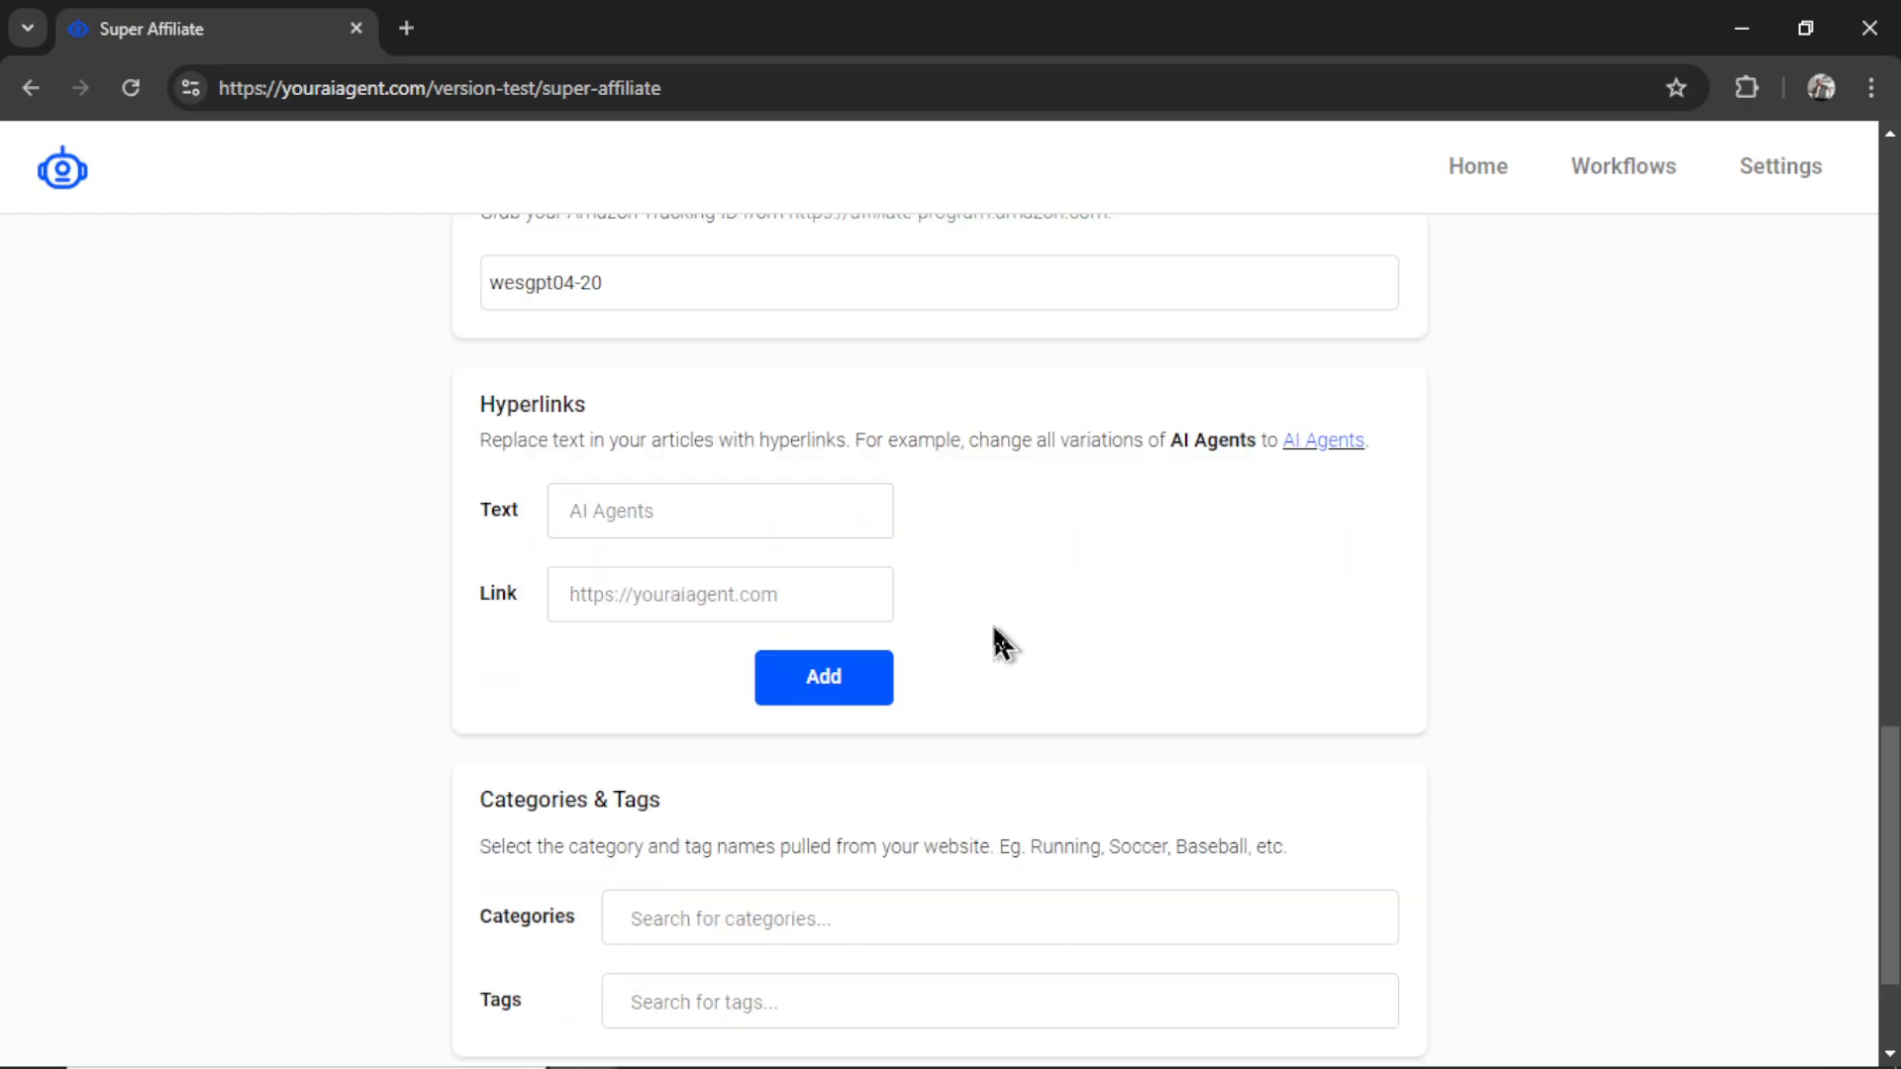
pyautogui.scroll(-2, 1228, 638)
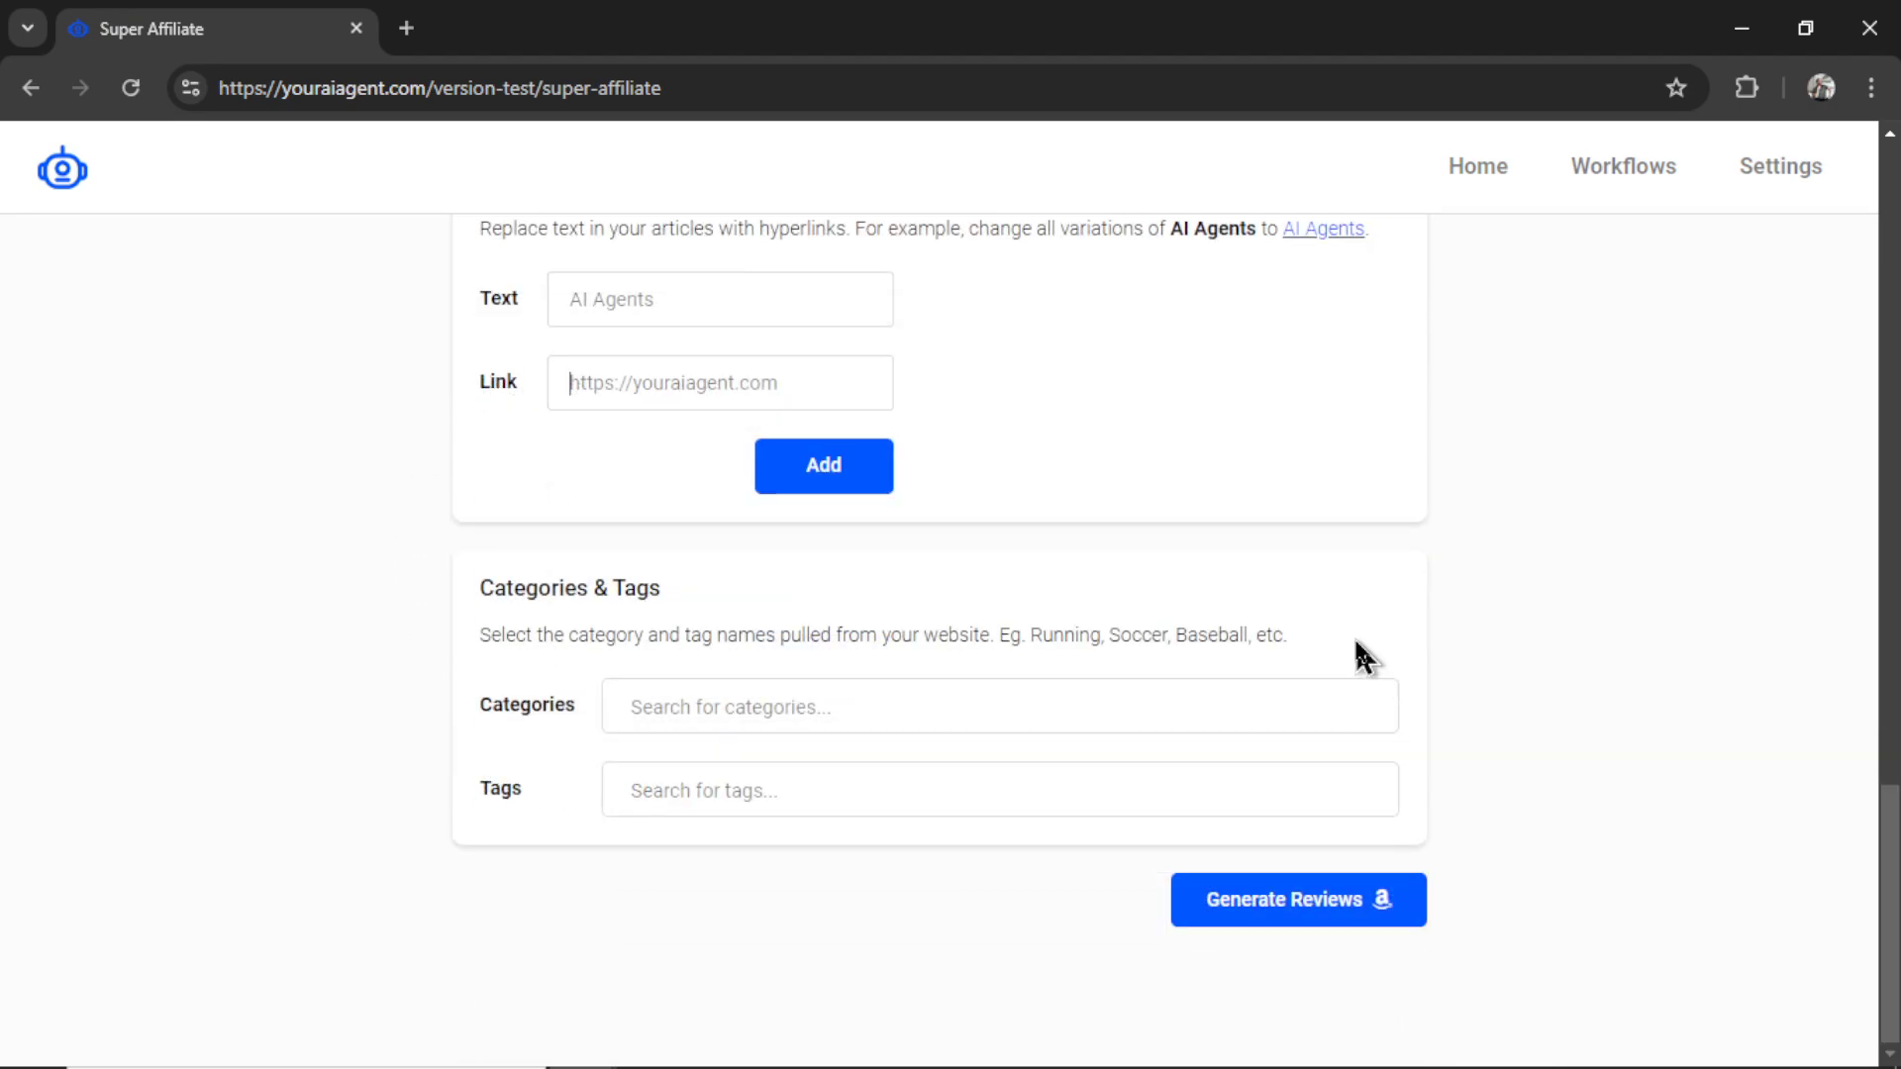
# - Pick foodie and love from the Categories list and bags from the Tags list
pyautogui.click(826, 711)
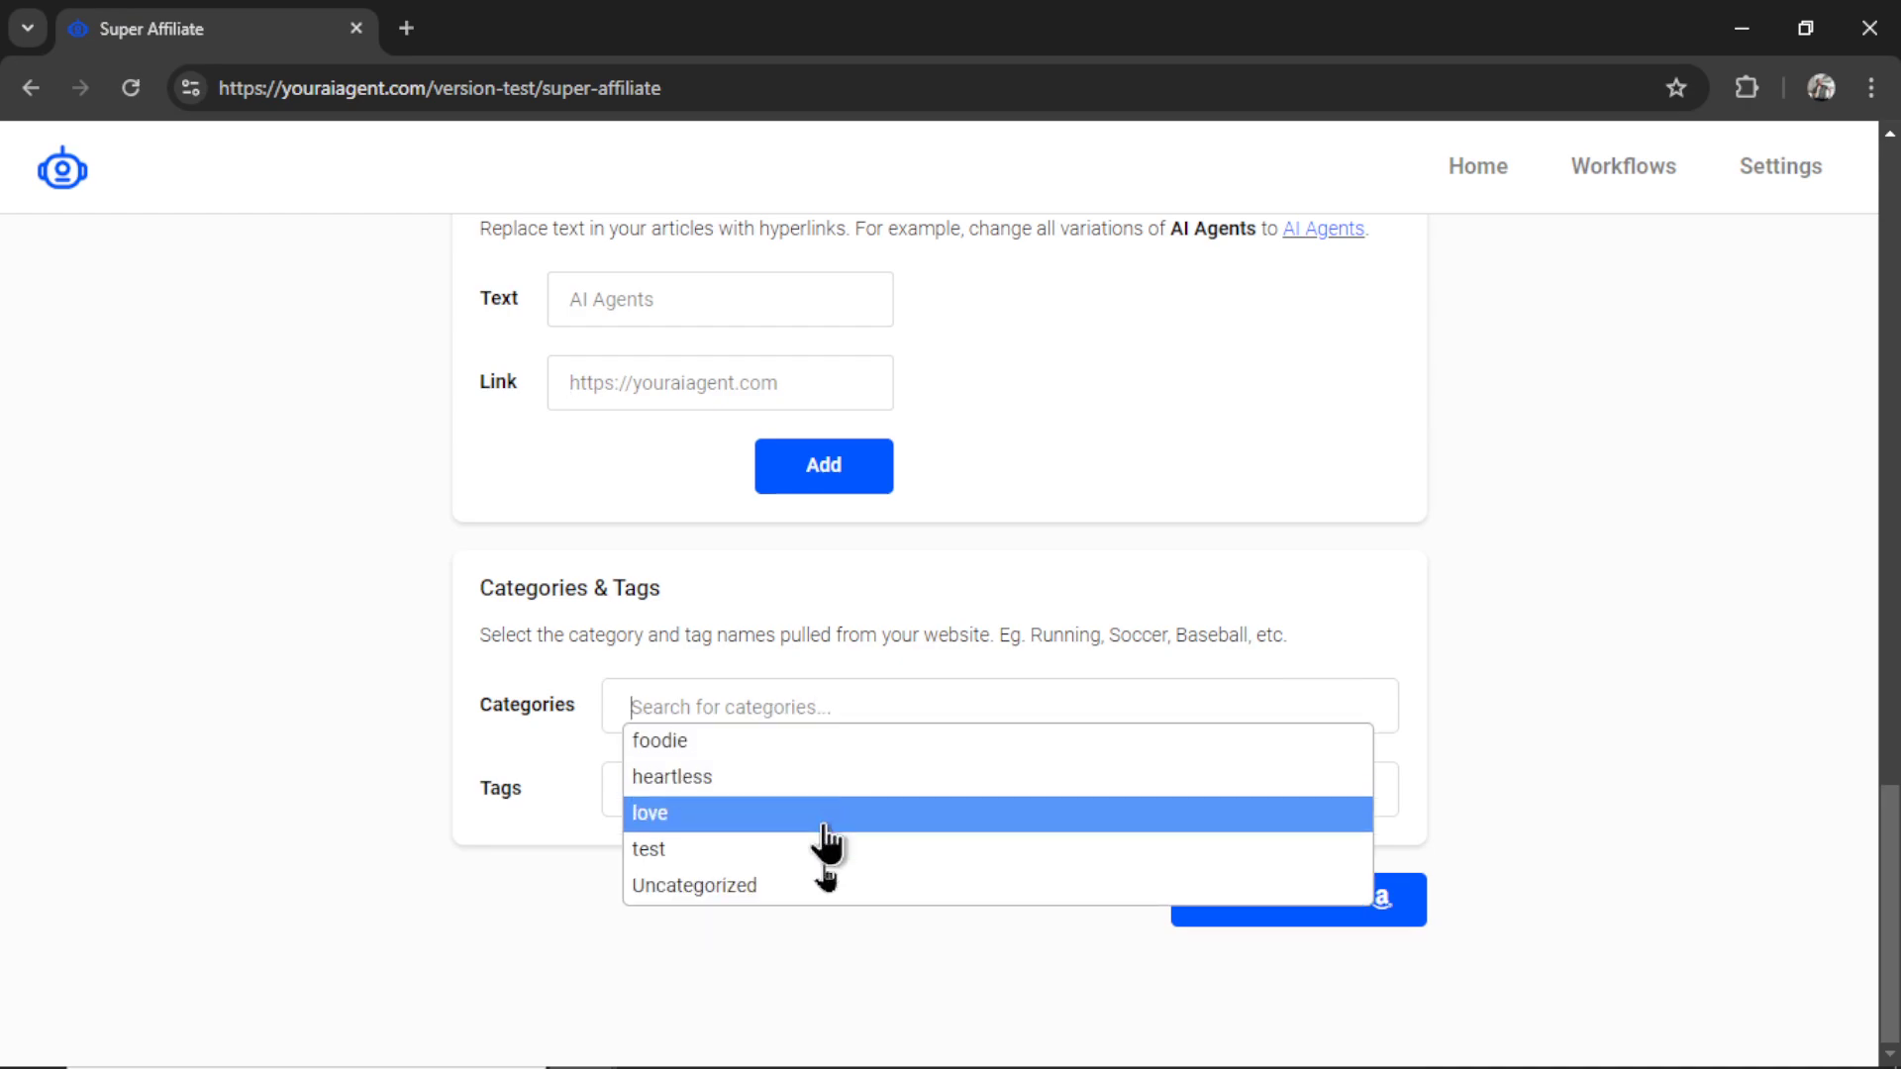
pyautogui.click(771, 745)
pyautogui.click(803, 709)
pyautogui.click(789, 820)
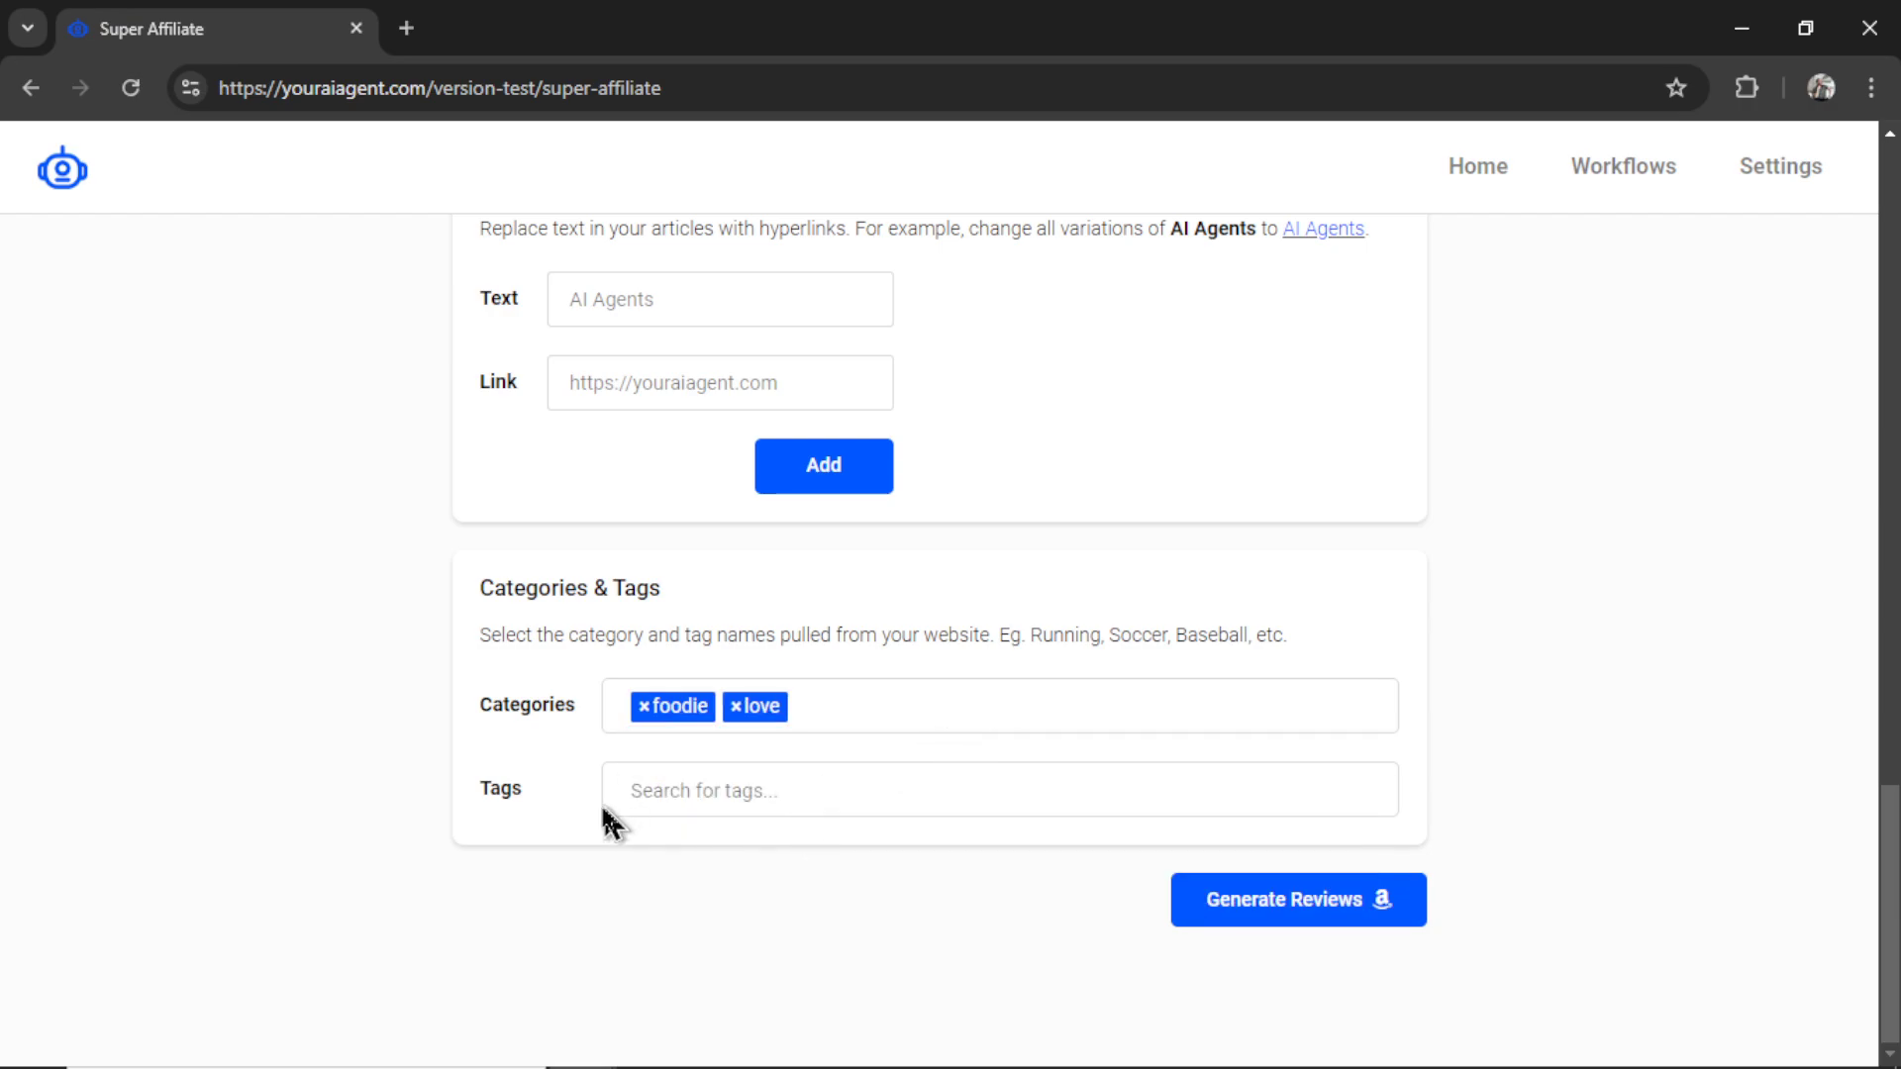
pyautogui.click(740, 792)
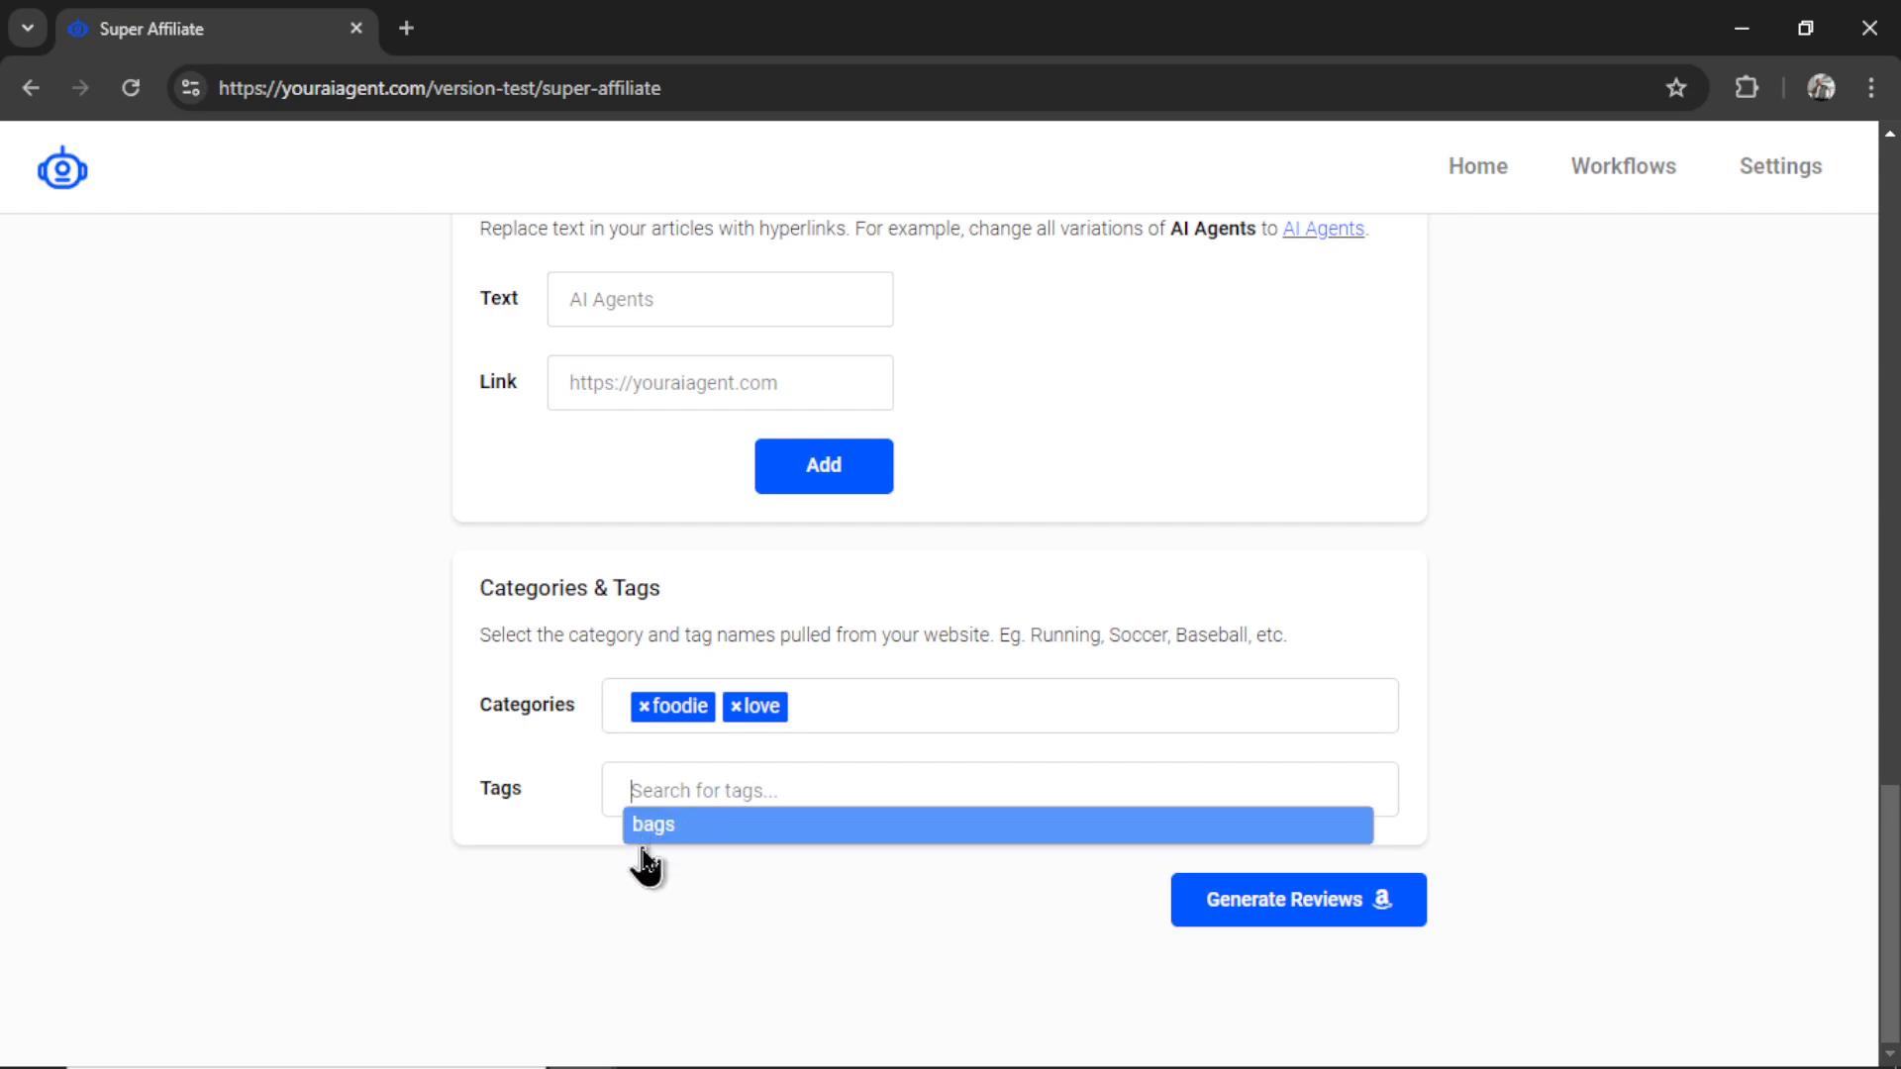
pyautogui.click(705, 830)
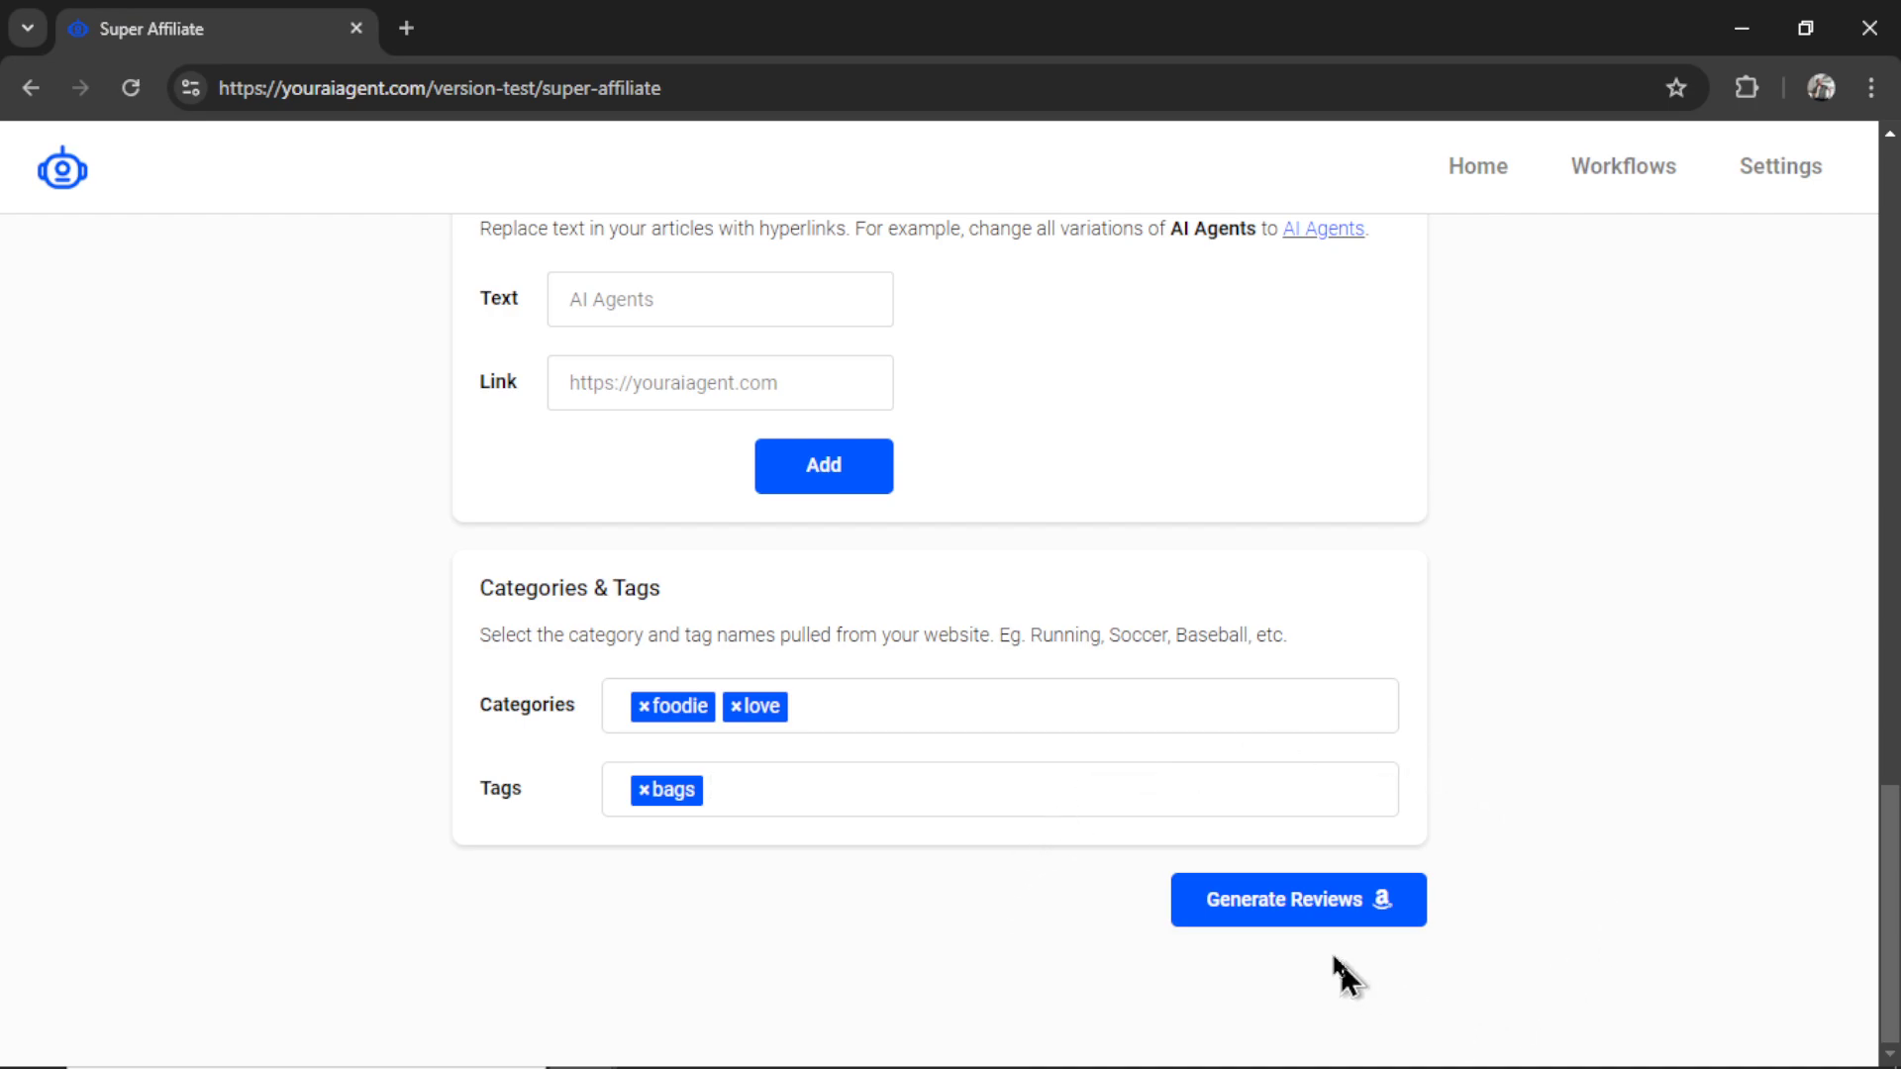
# - Submit Generate Reviews, creating the August 4, 2024 (4 products) workflow for BookGen
pyautogui.click(1302, 917)
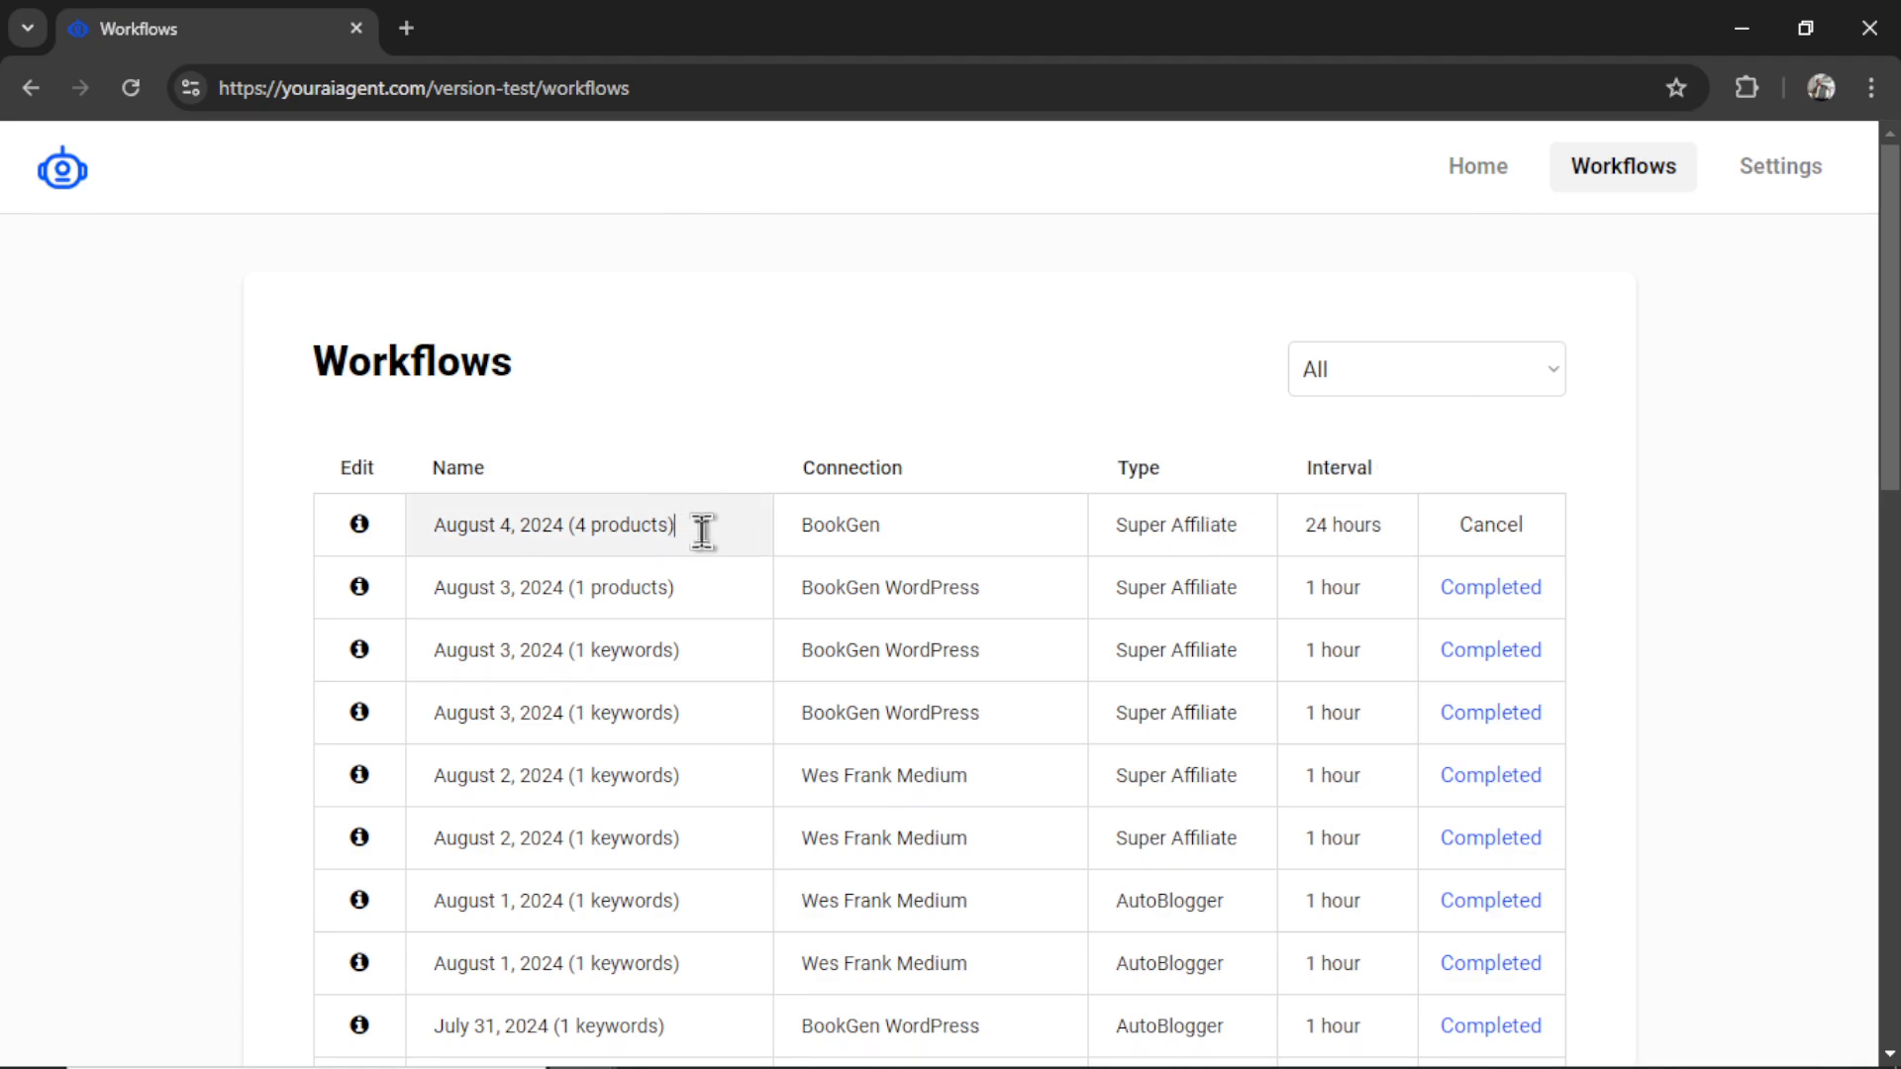
# - Open the August 4, 2024 workflow's info and scroll through its settings down to the workflow ID
pyautogui.click(362, 528)
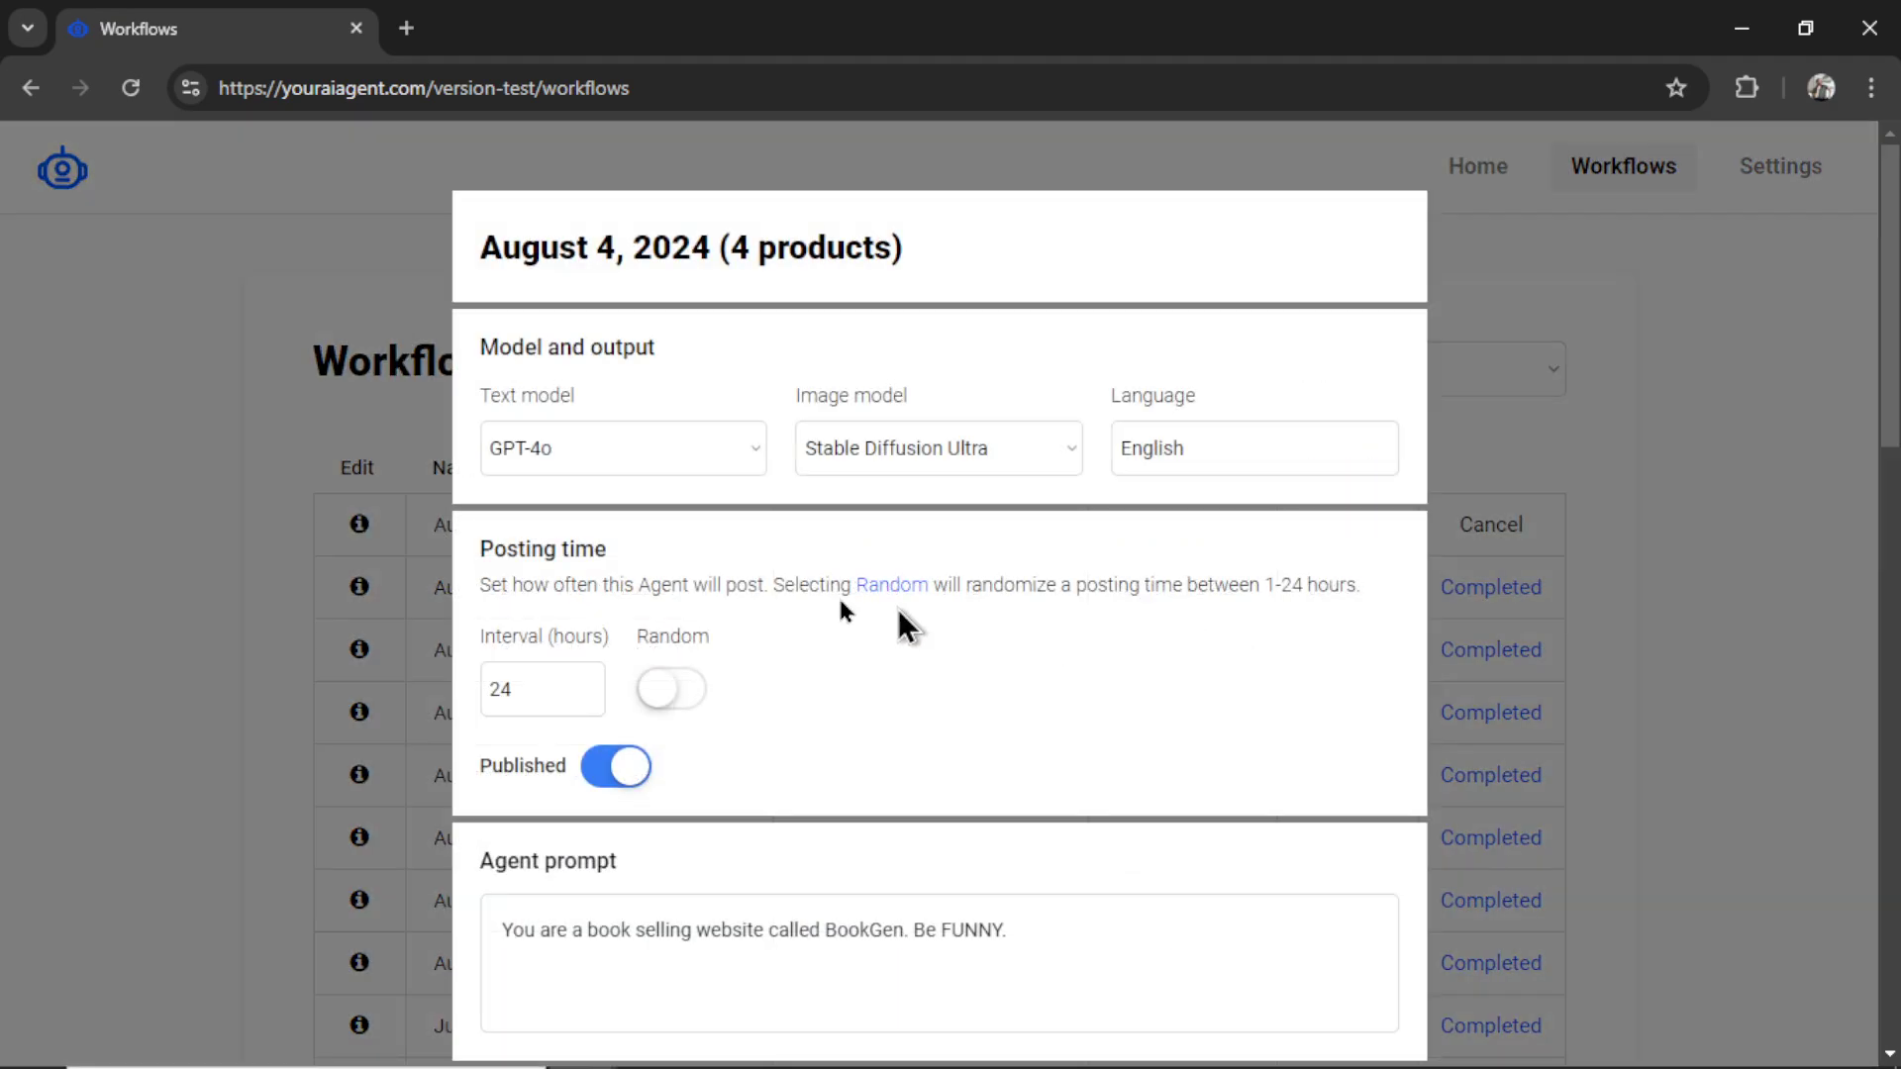
pyautogui.scroll(-1, 1325, 608)
pyautogui.scroll(-5, 1324, 608)
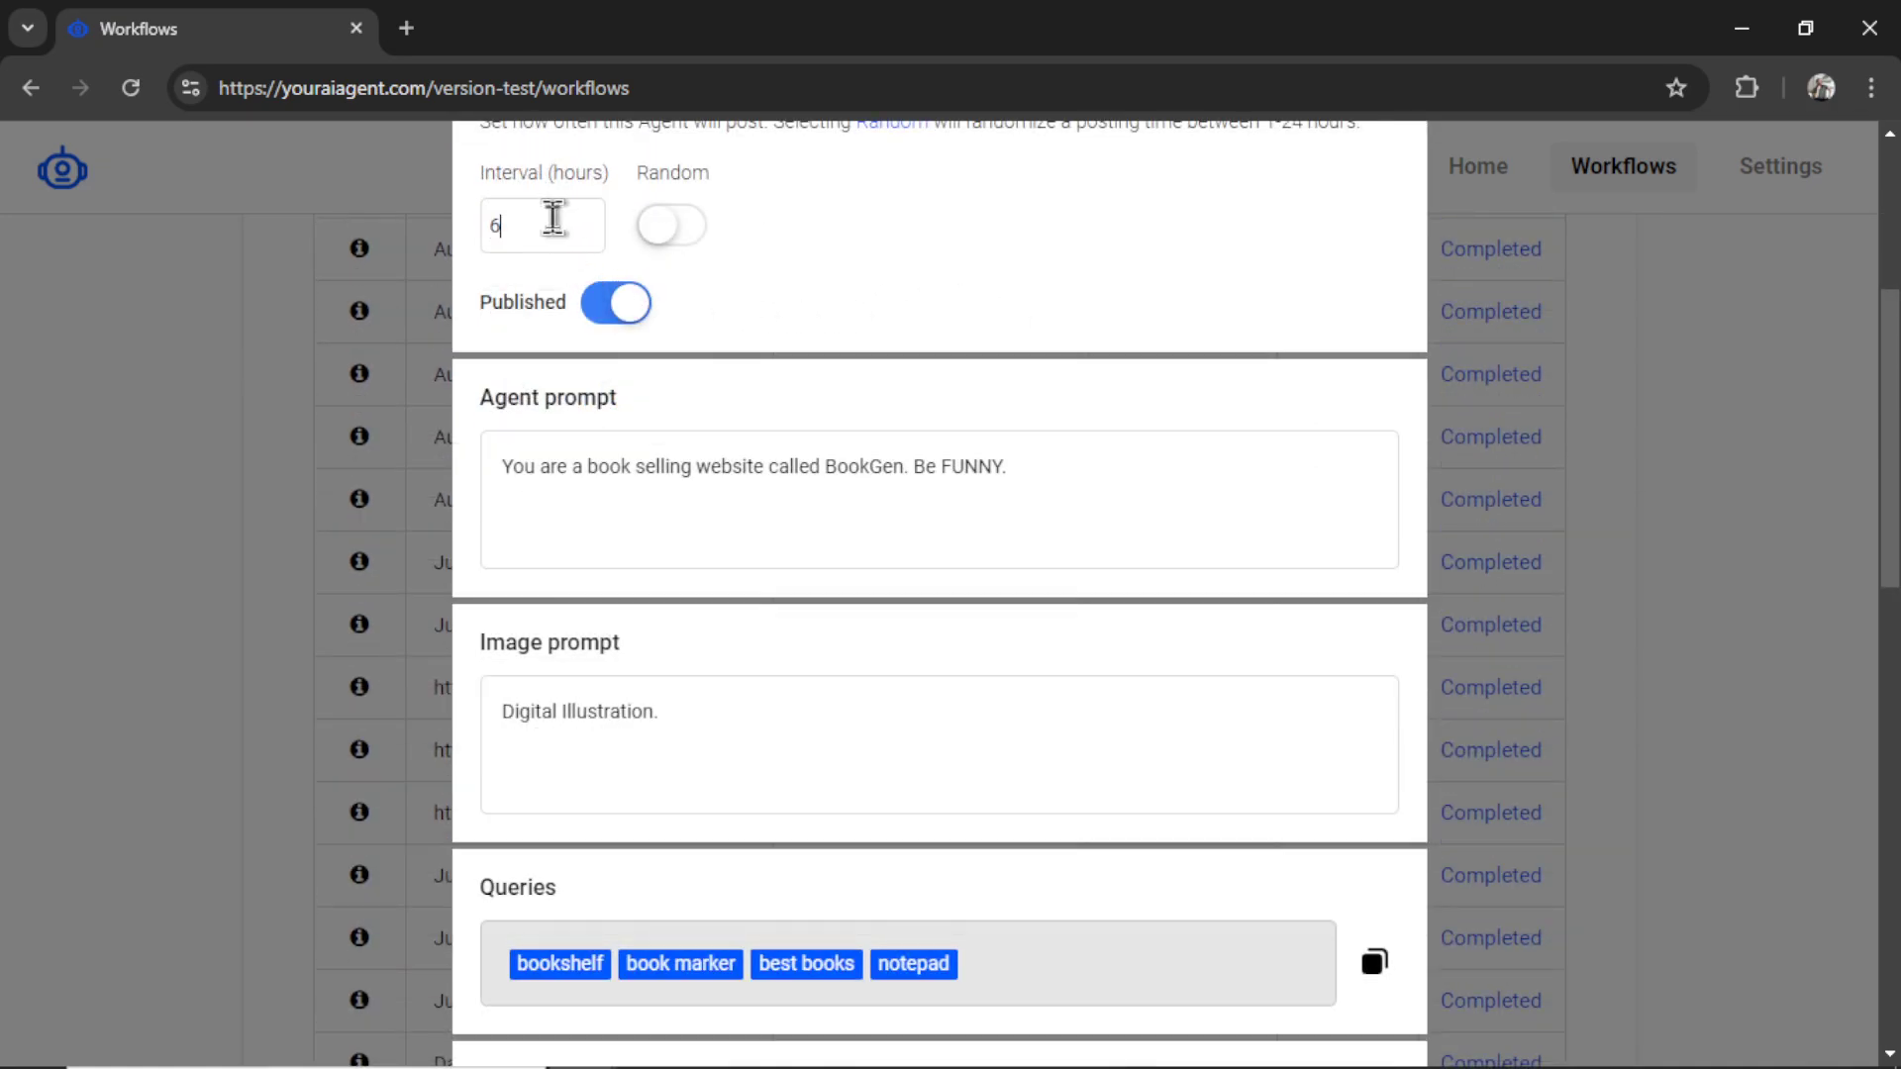
pyautogui.click(1134, 473)
pyautogui.scroll(-2, 1128, 466)
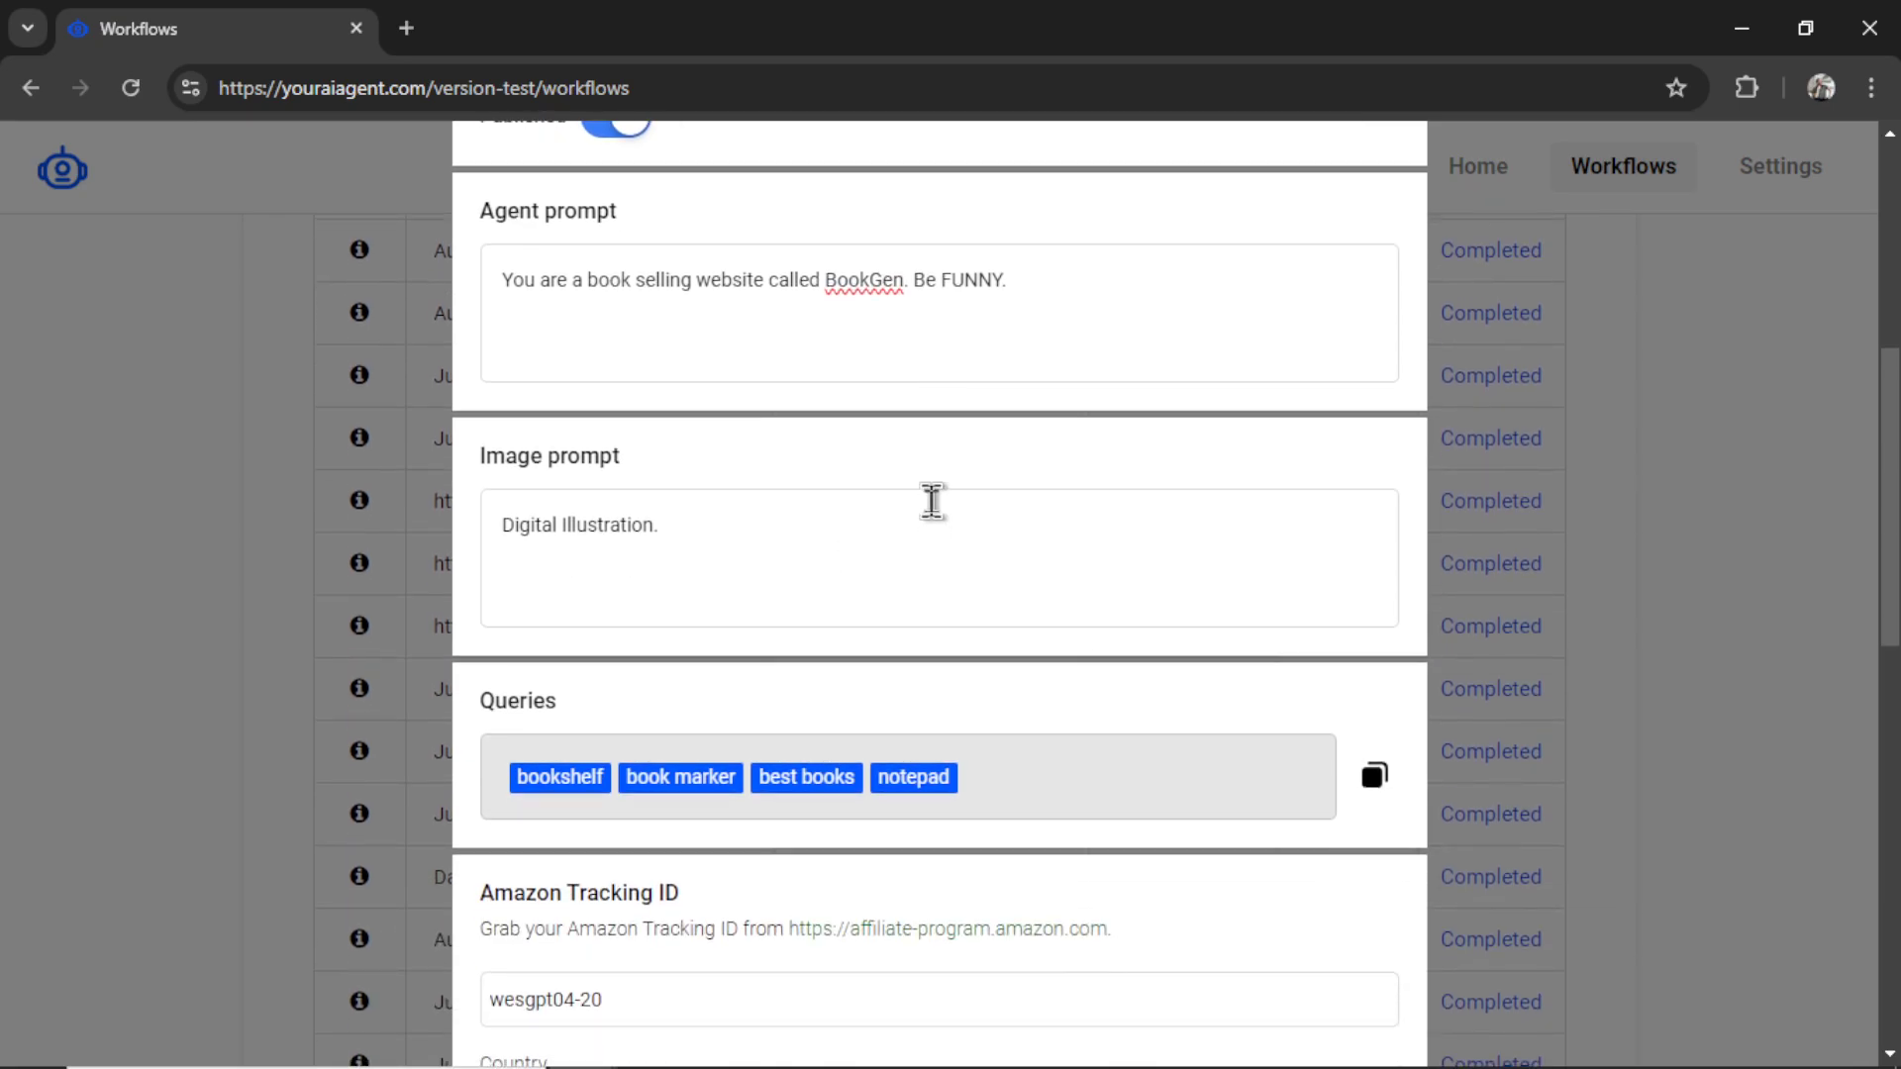
pyautogui.scroll(-2, 933, 501)
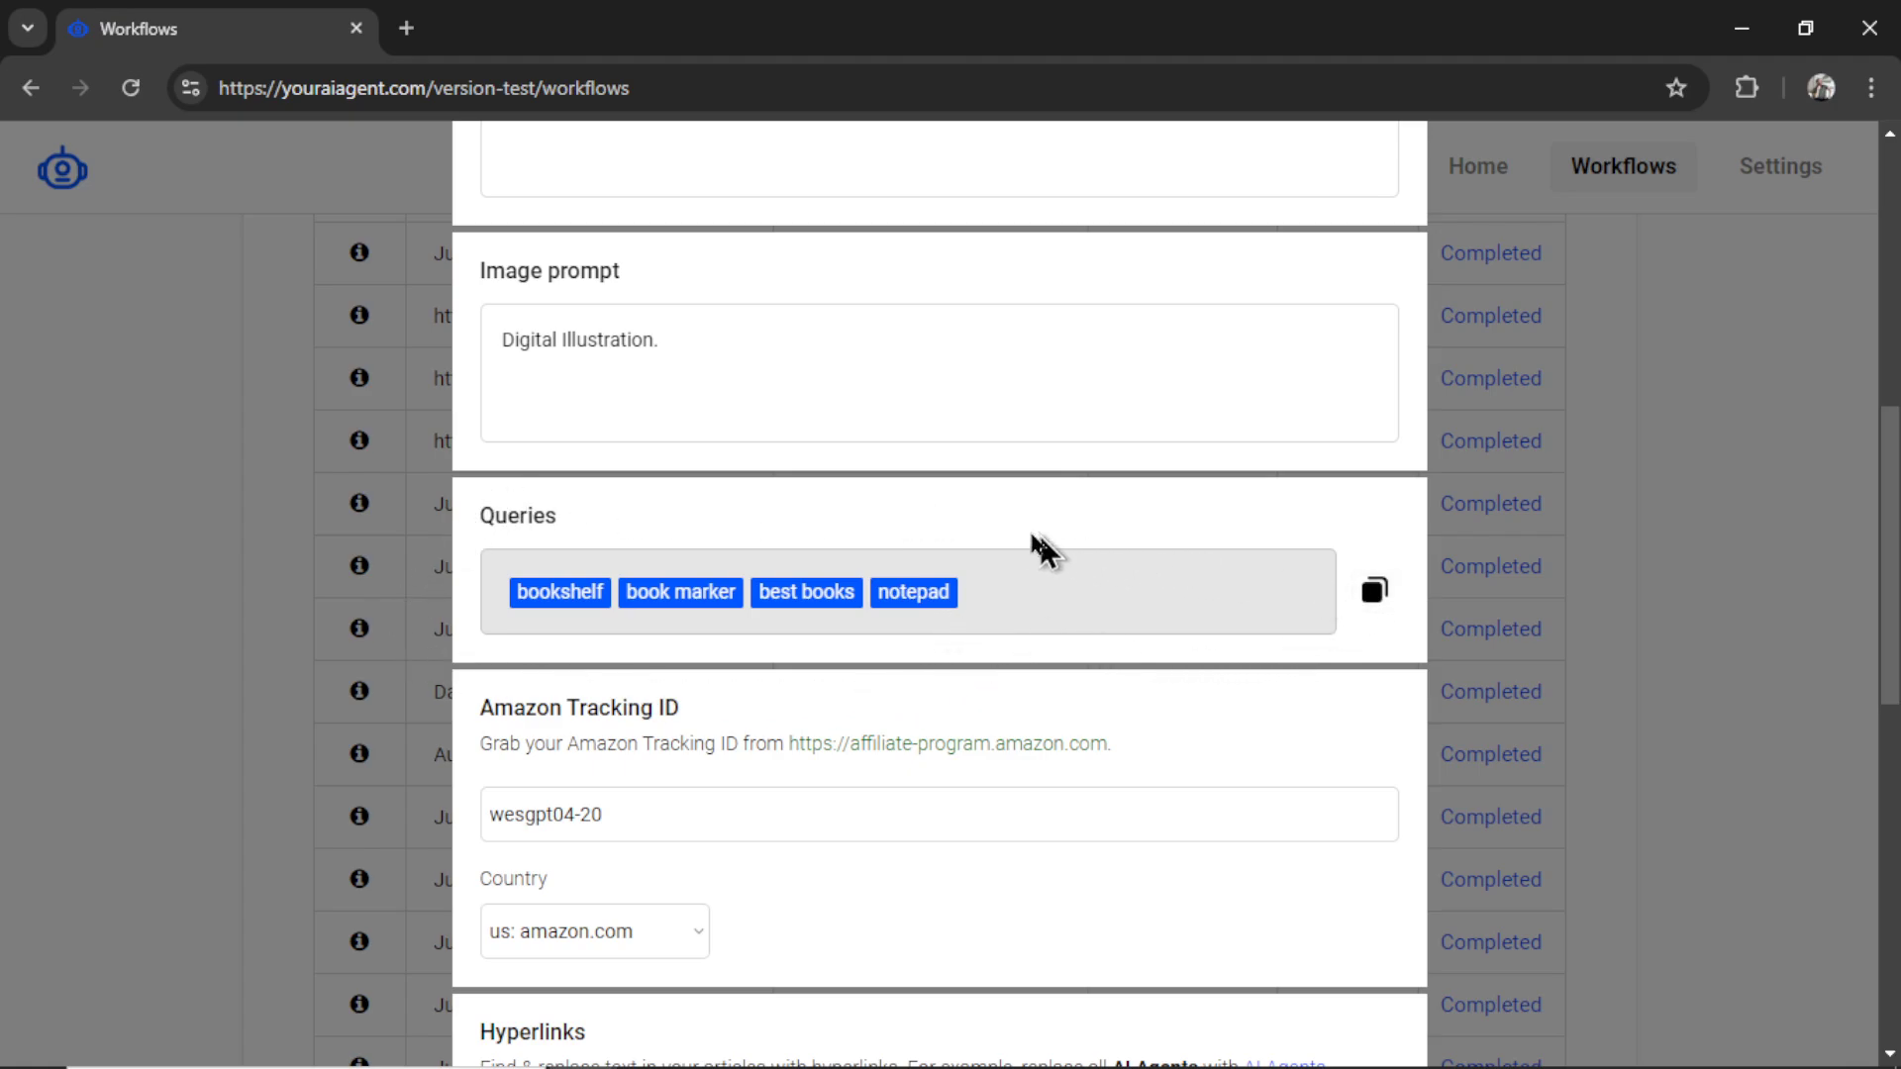
pyautogui.scroll(-2, 1020, 554)
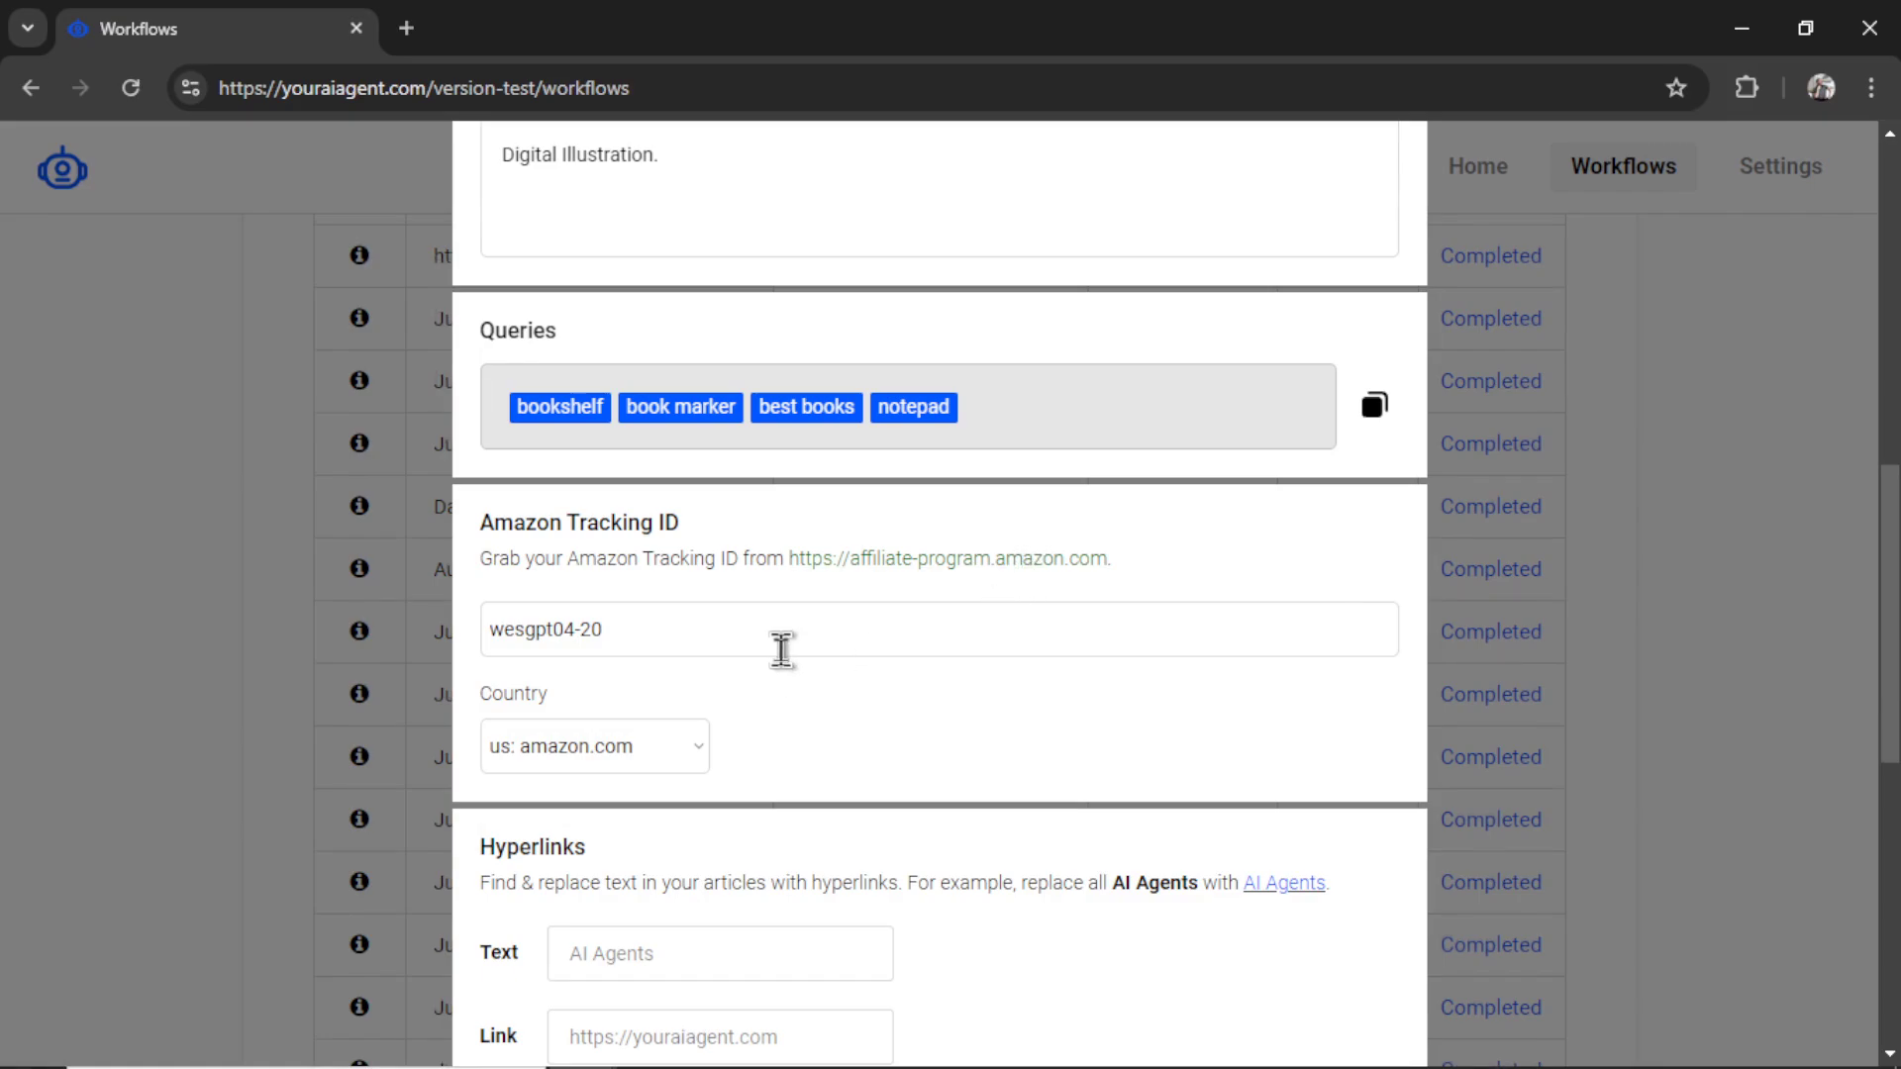
pyautogui.scroll(-6, 1155, 650)
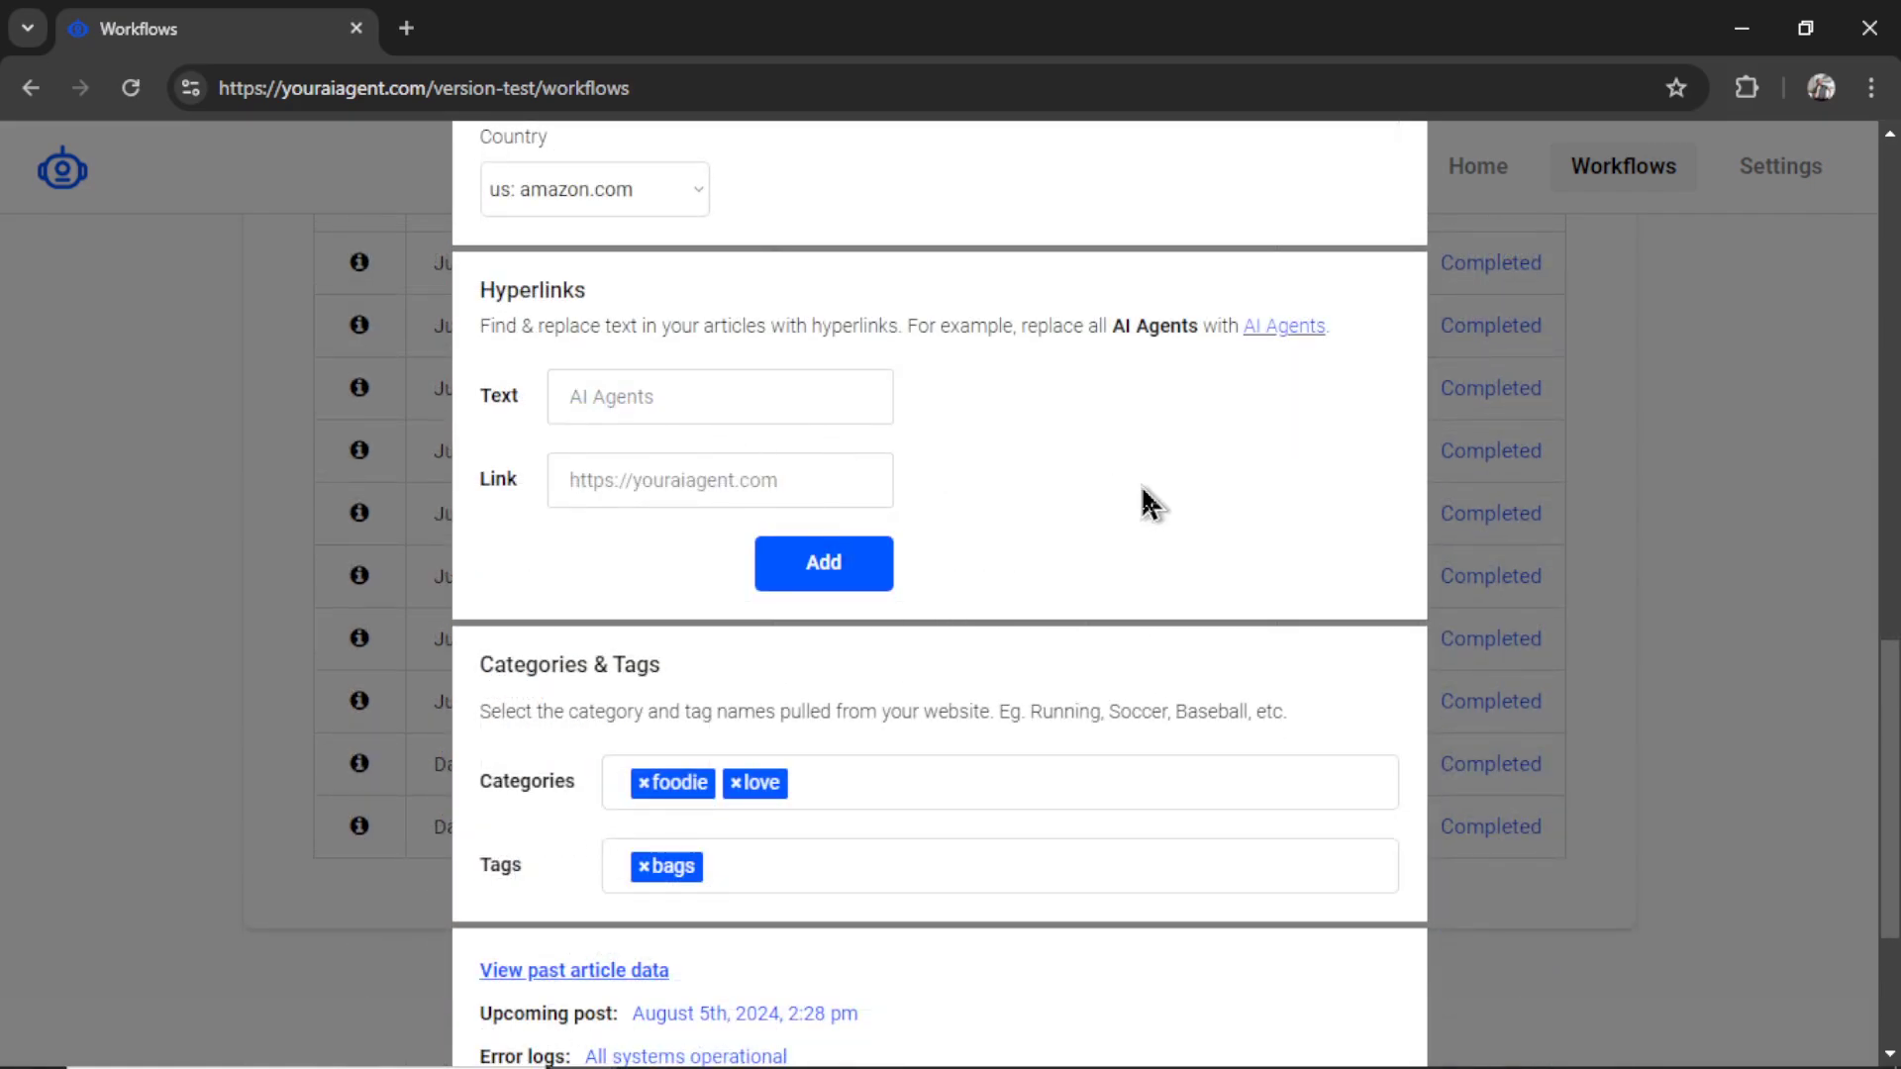
pyautogui.scroll(-2, 1139, 510)
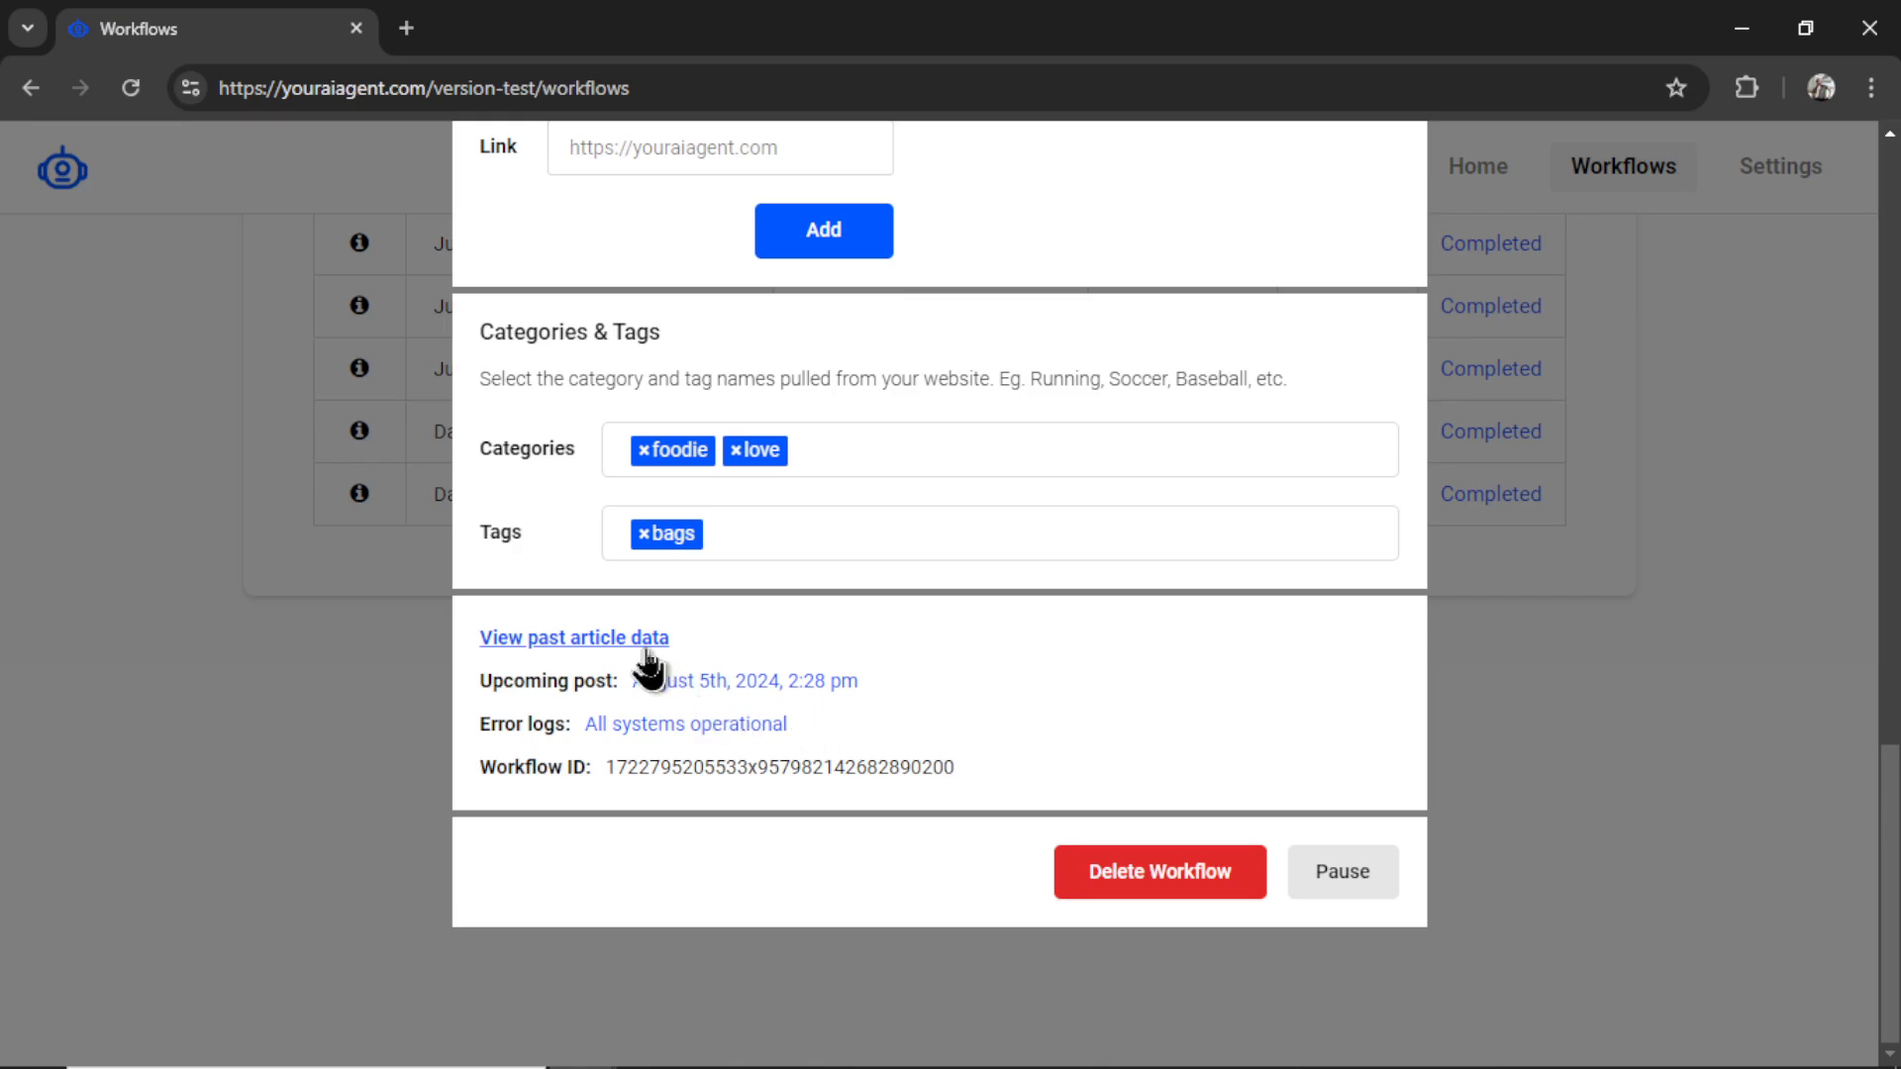
# - Open the past article data and read through the ladder bookshelf review's image, body and Pros & Cons
pyautogui.click(490, 423)
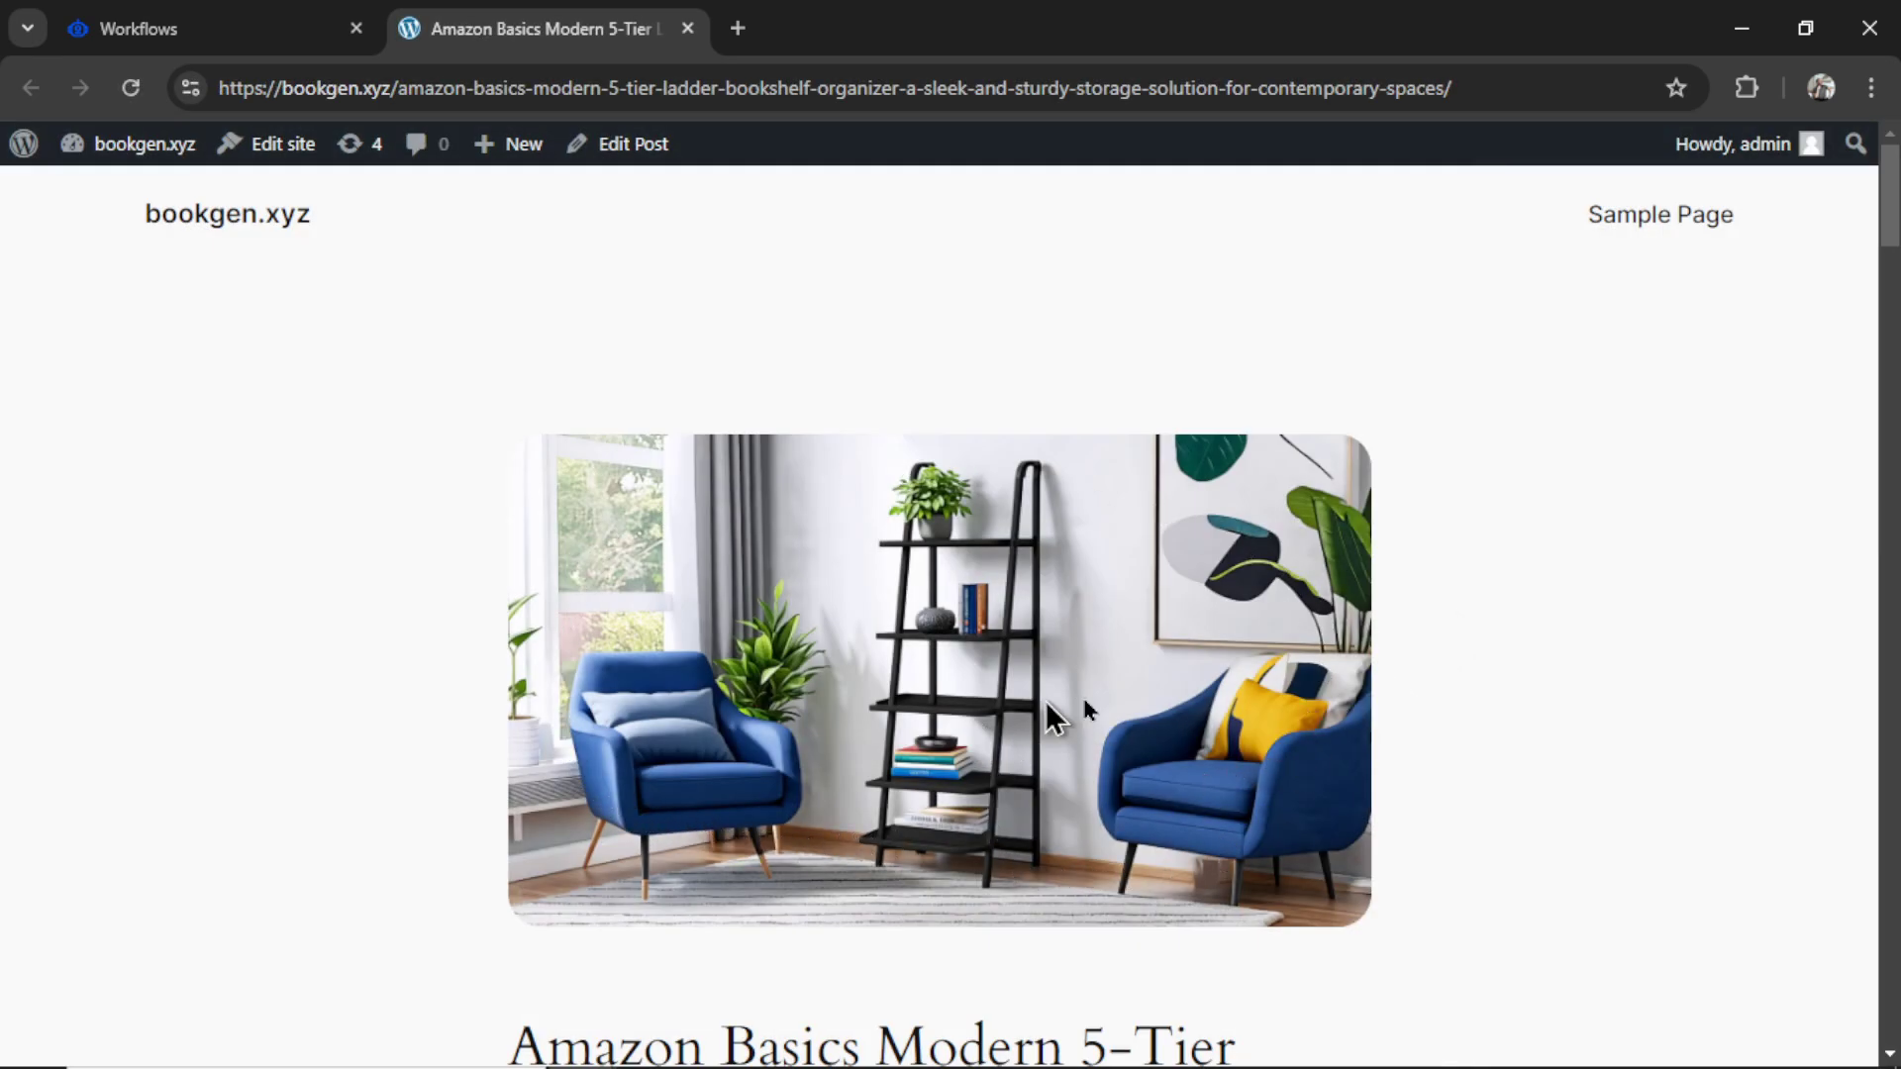
pyautogui.scroll(-10, 1706, 650)
pyautogui.scroll(-5, 1071, 636)
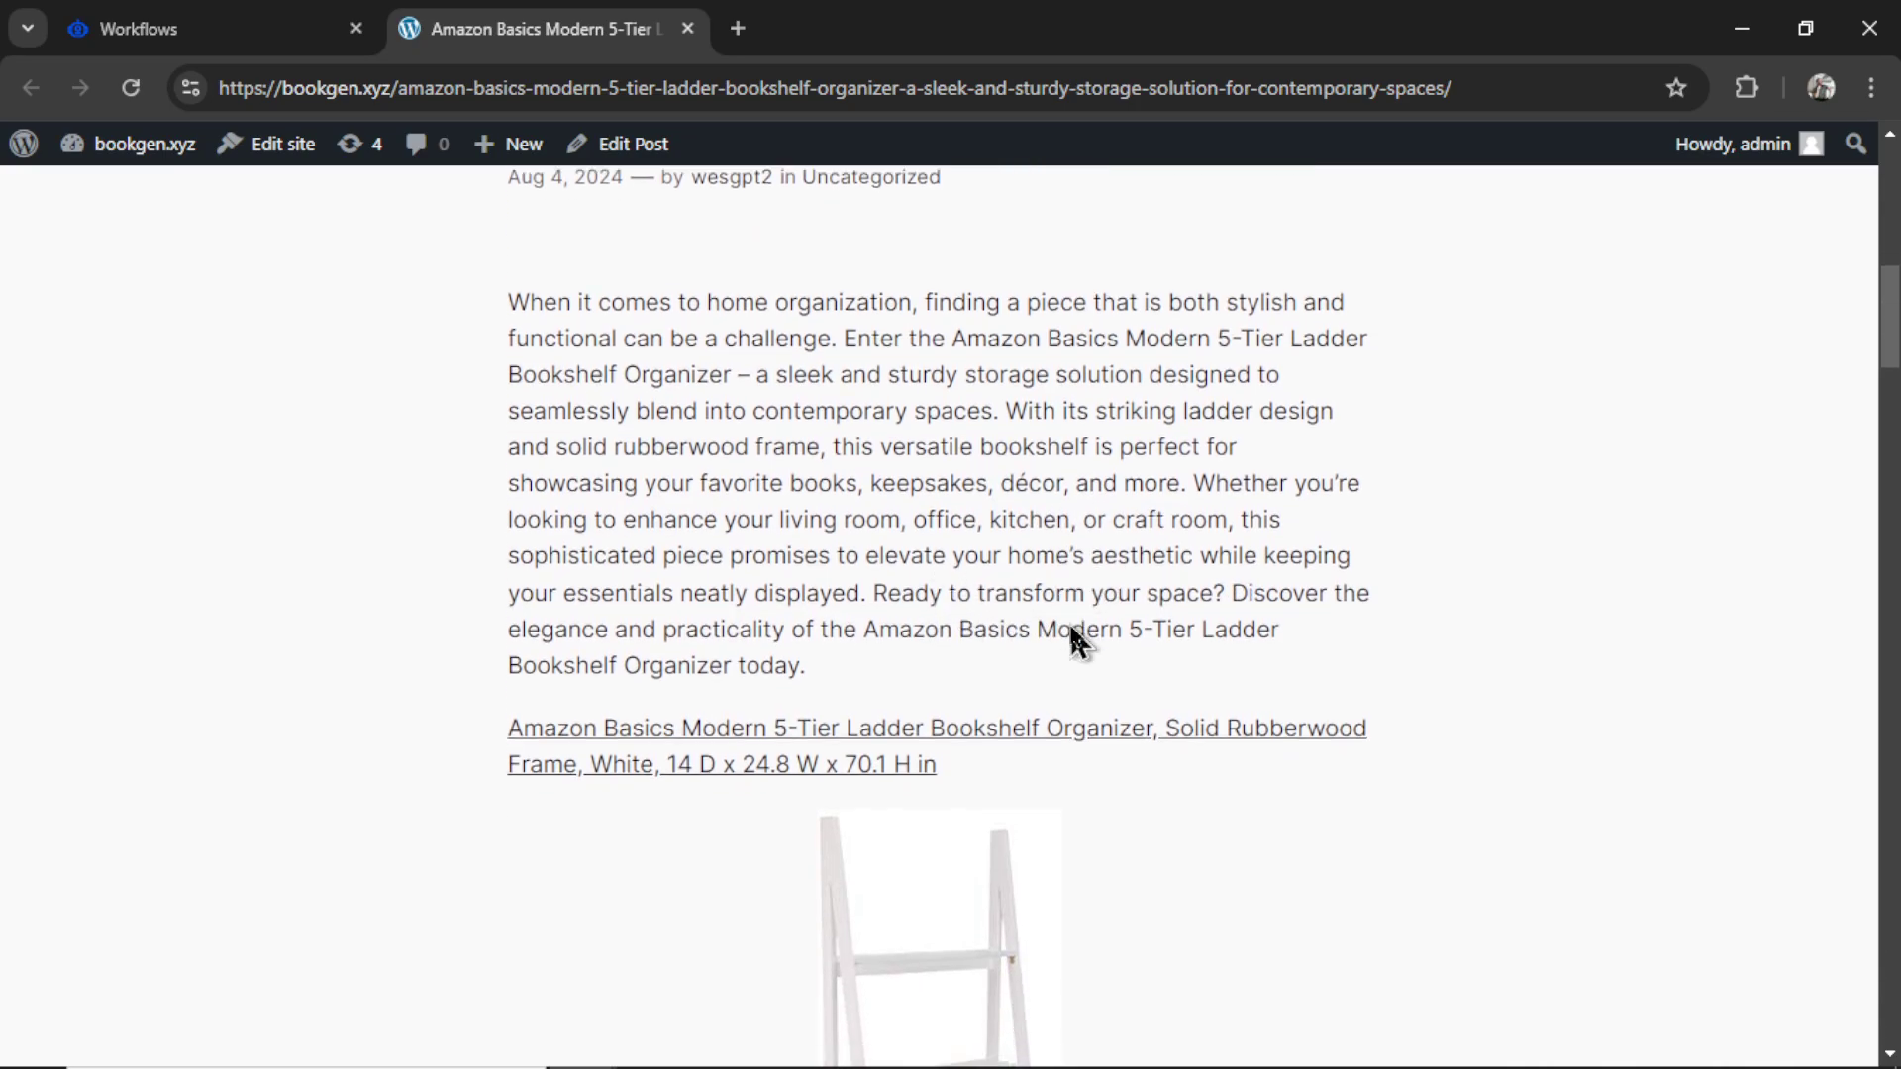
pyautogui.scroll(-2, 900, 615)
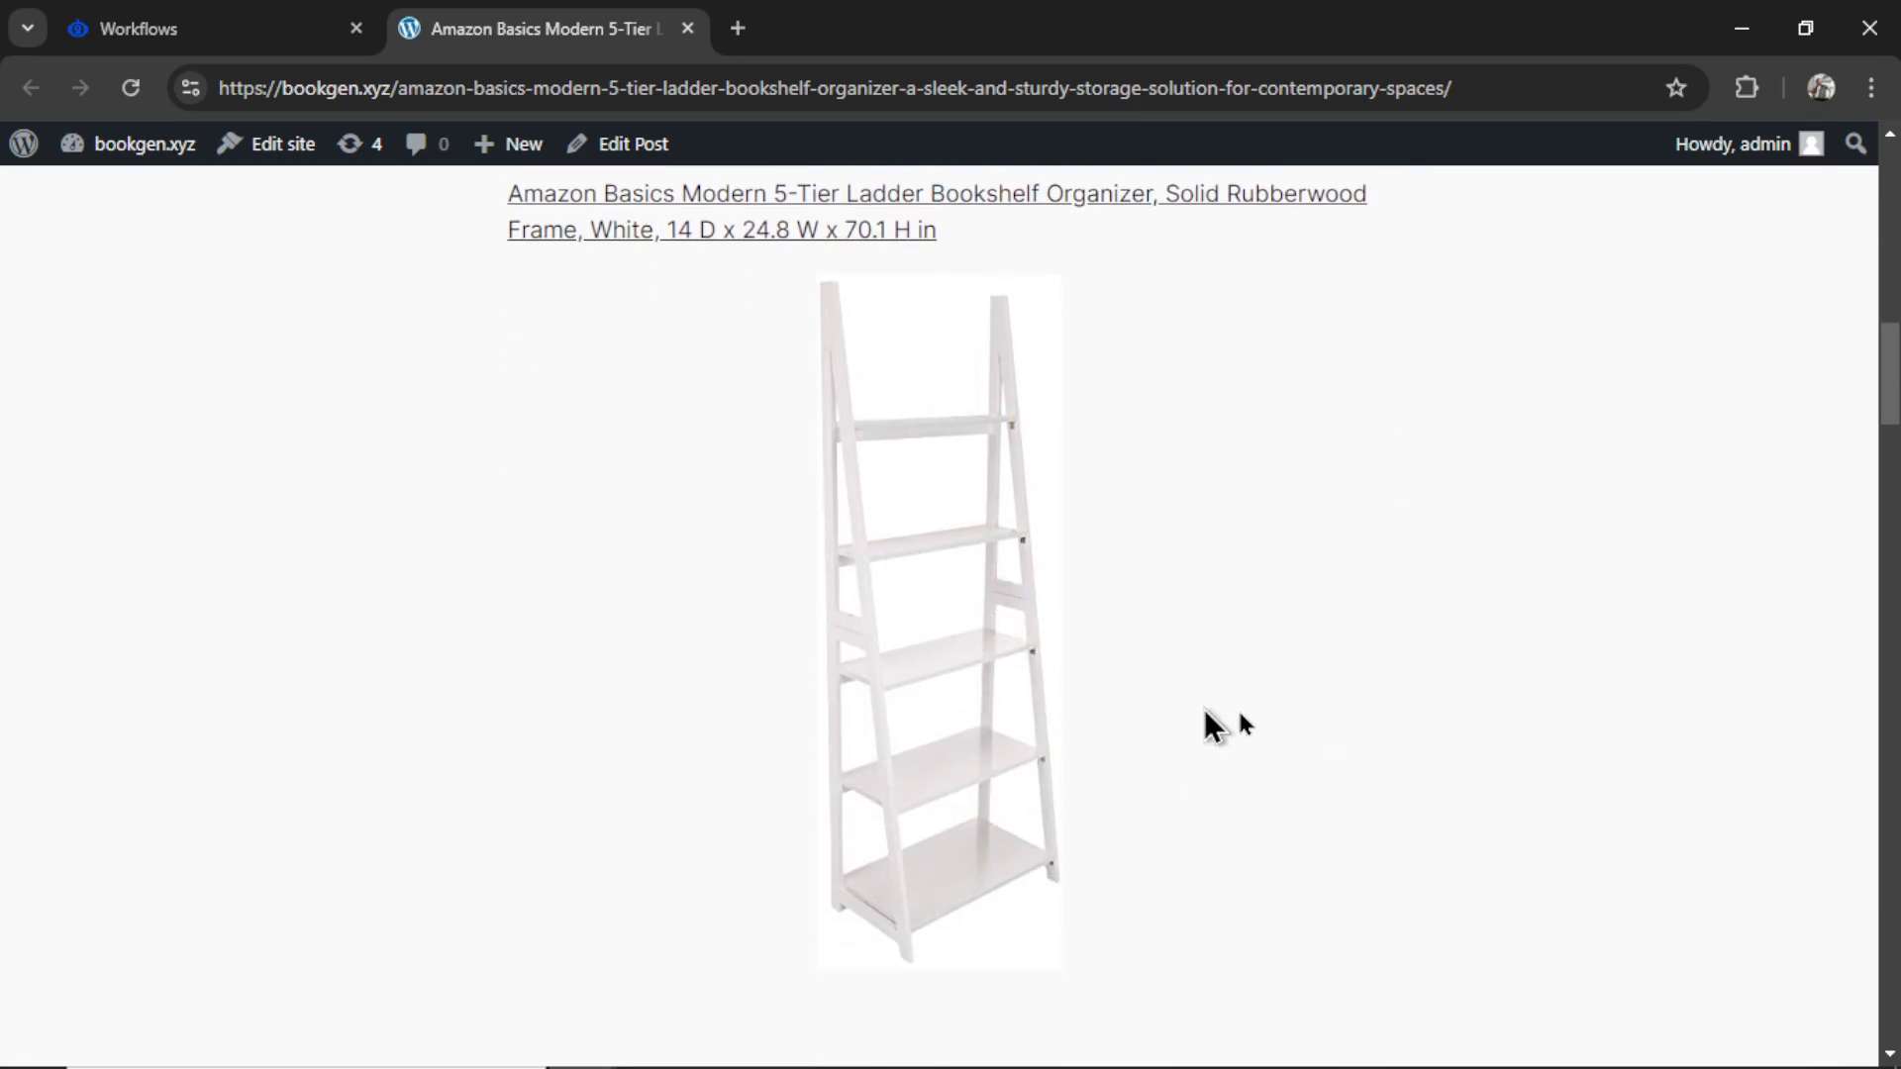
pyautogui.scroll(-2, 990, 629)
pyautogui.scroll(-10, 1209, 554)
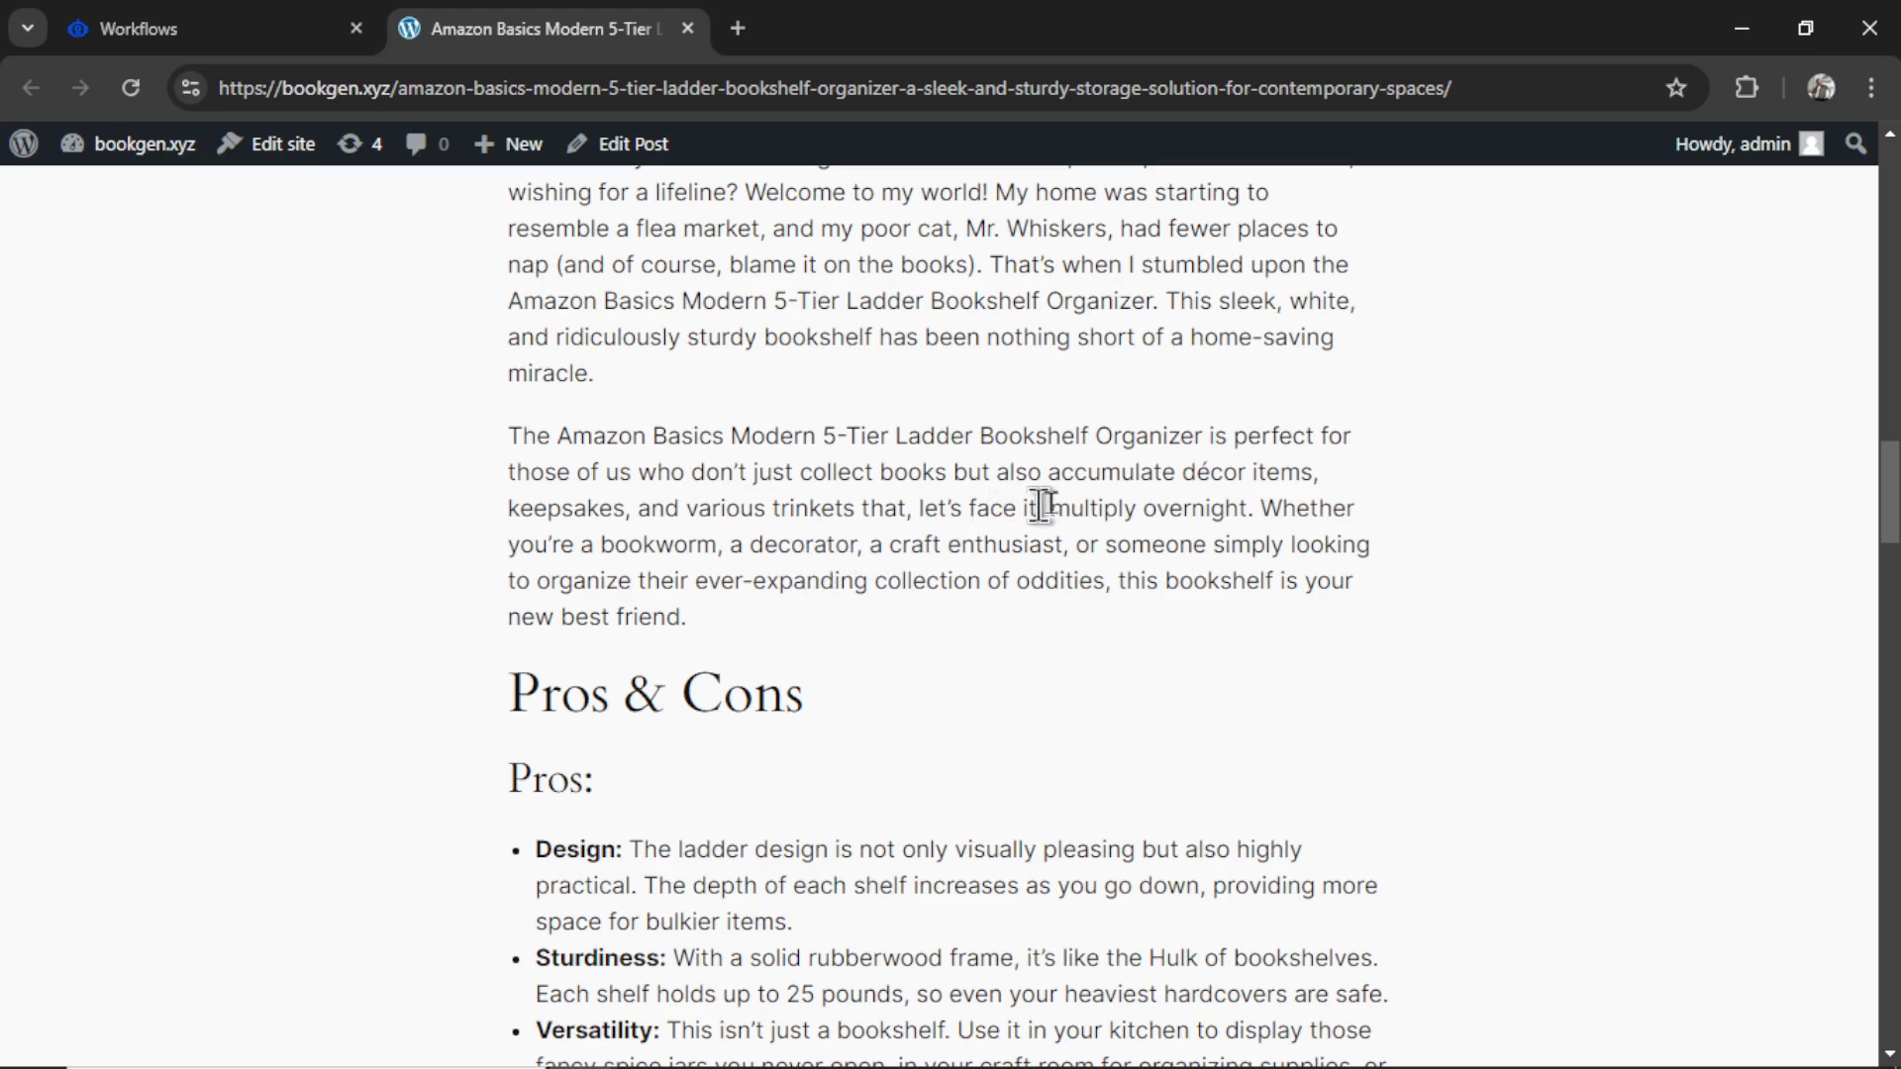
pyautogui.scroll(-12, 1111, 502)
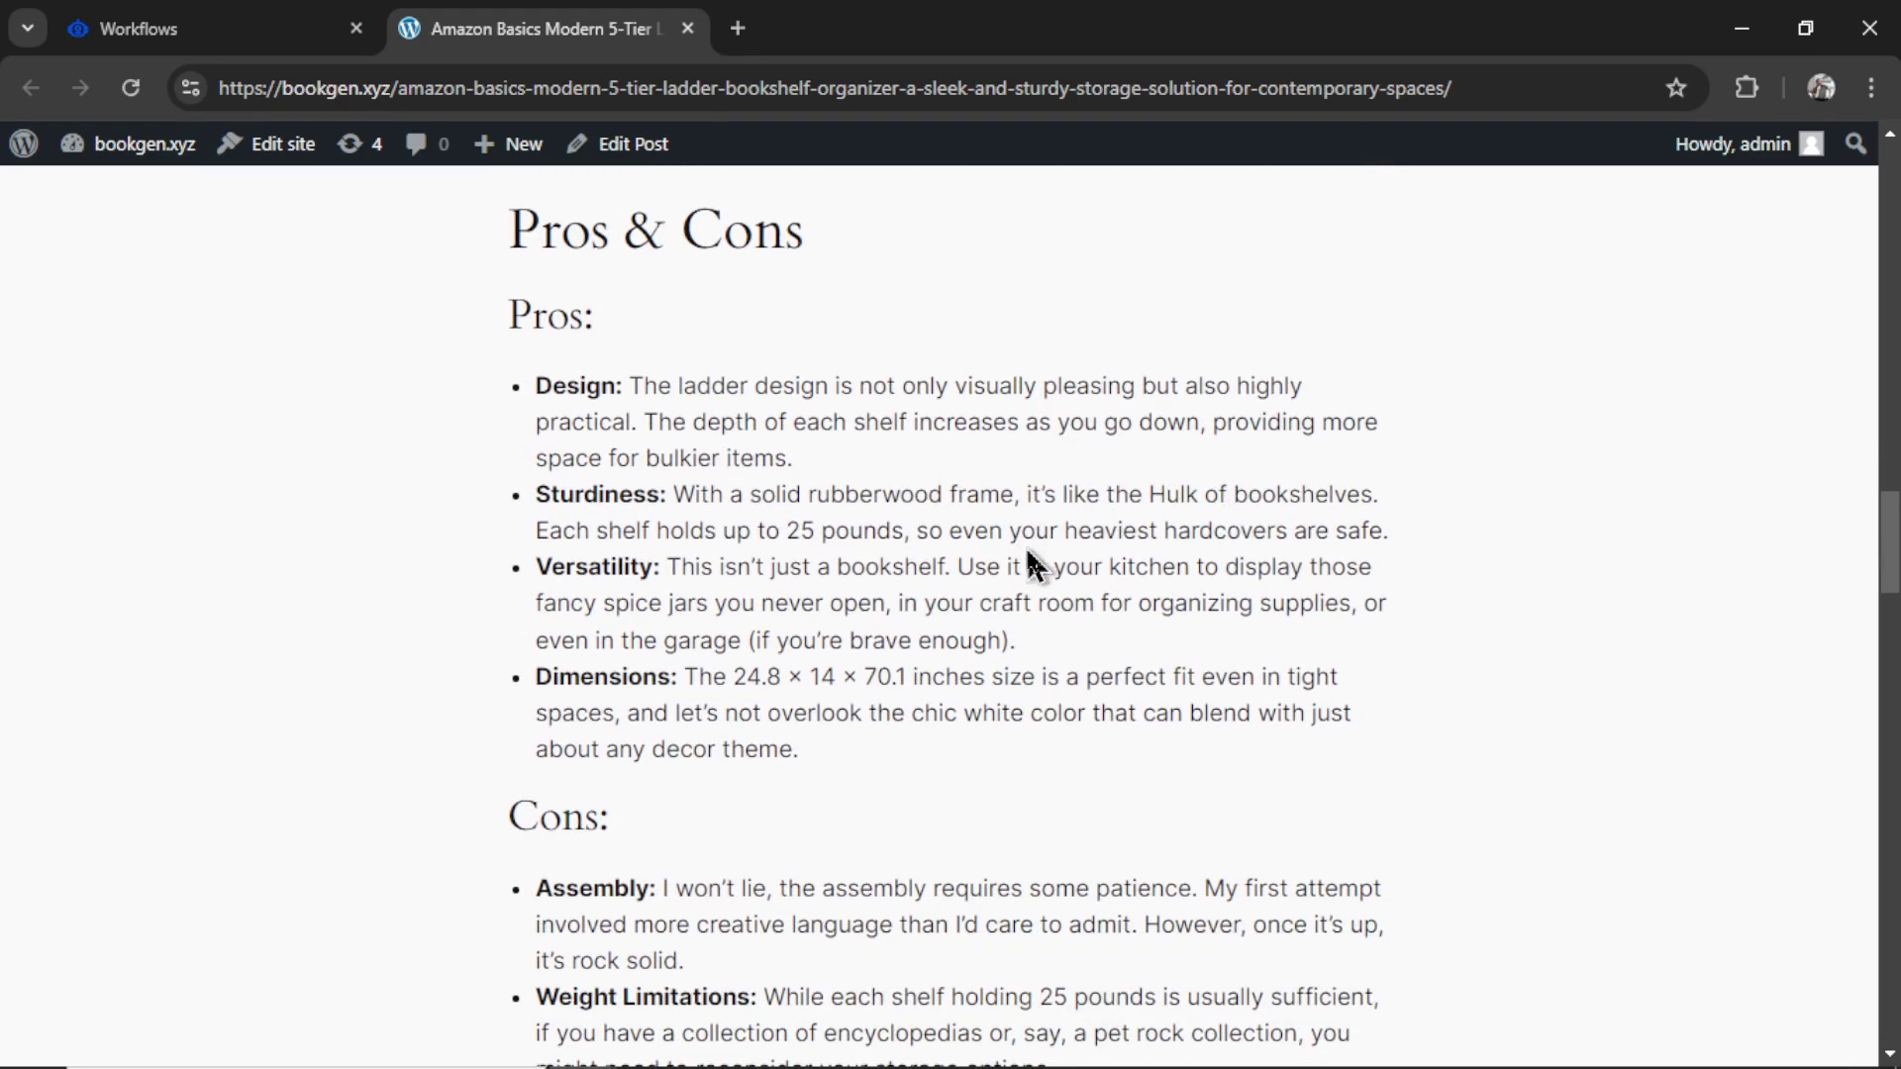
pyautogui.scroll(-5, 1050, 560)
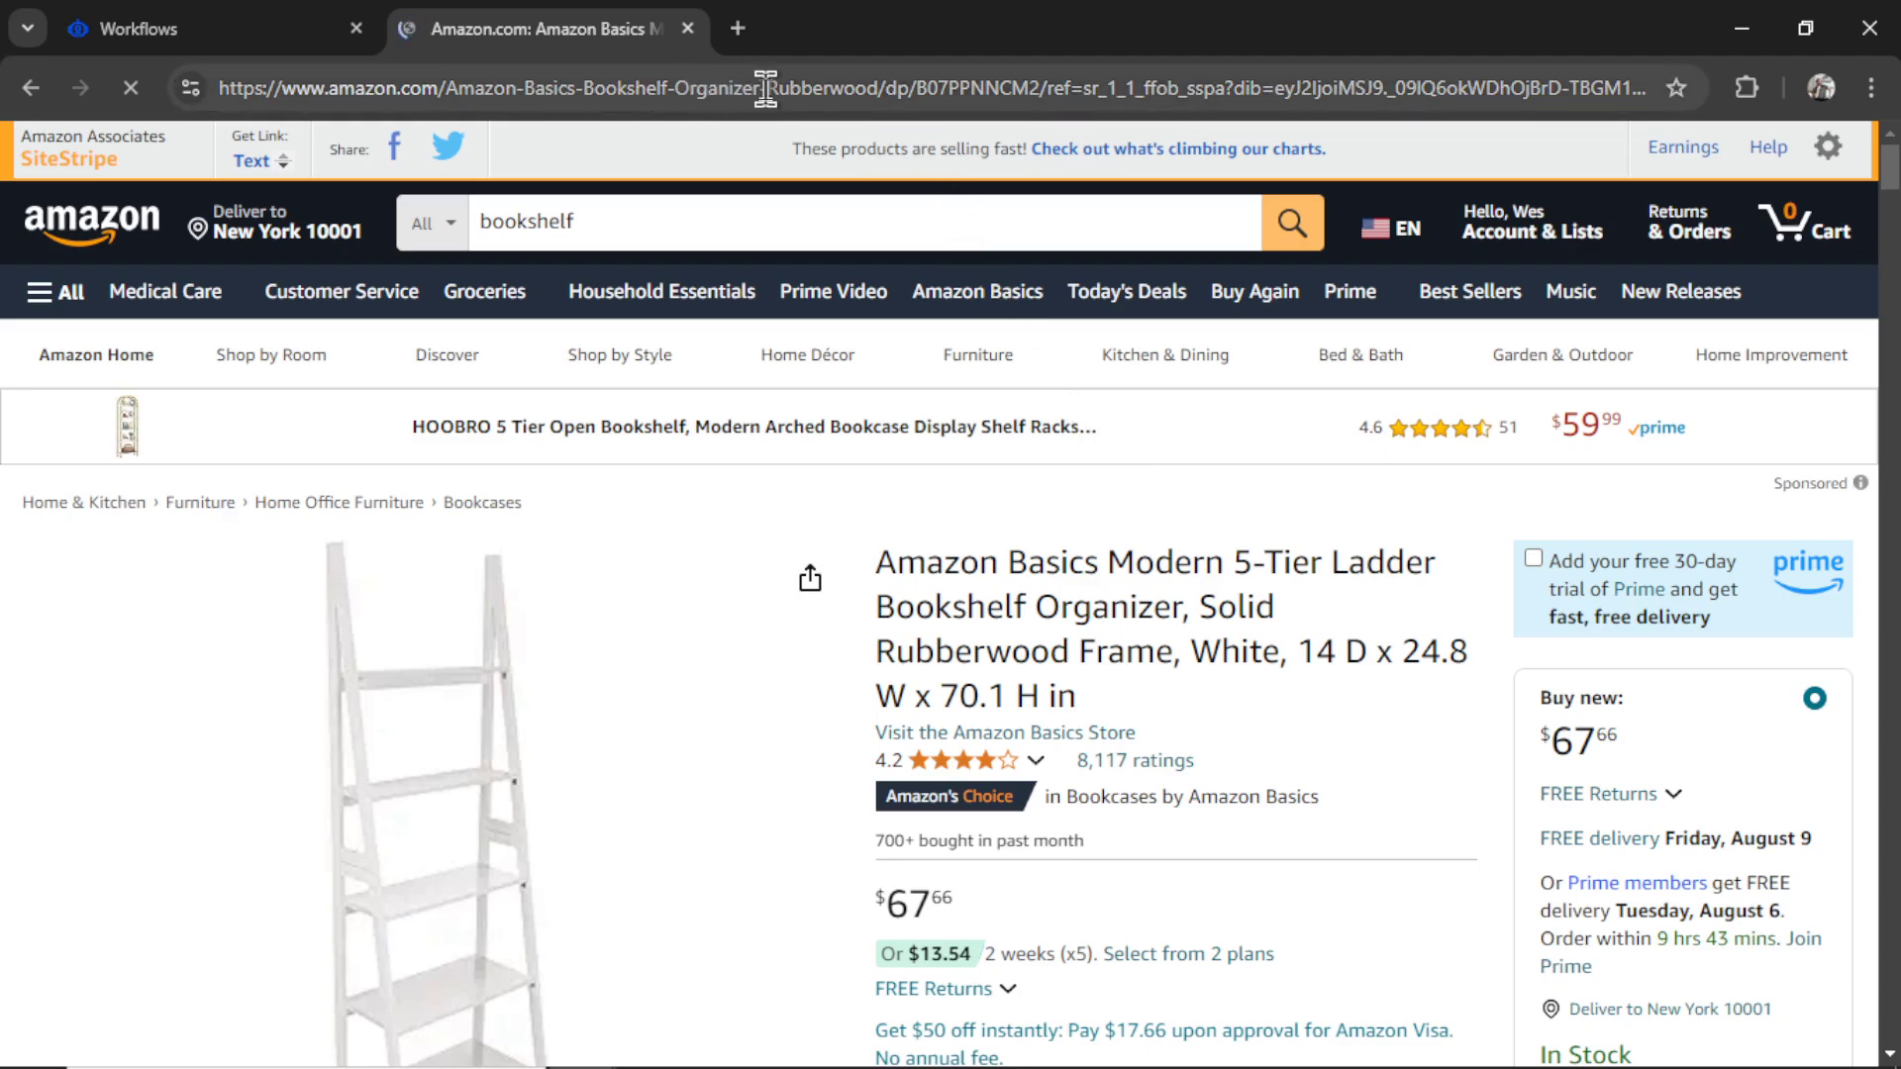
# - Check the bookshelf's Amazon product URL for the affiliate tracking tag, then close the Amazon tab
pyautogui.click(766, 87)
pyautogui.click(1673, 99)
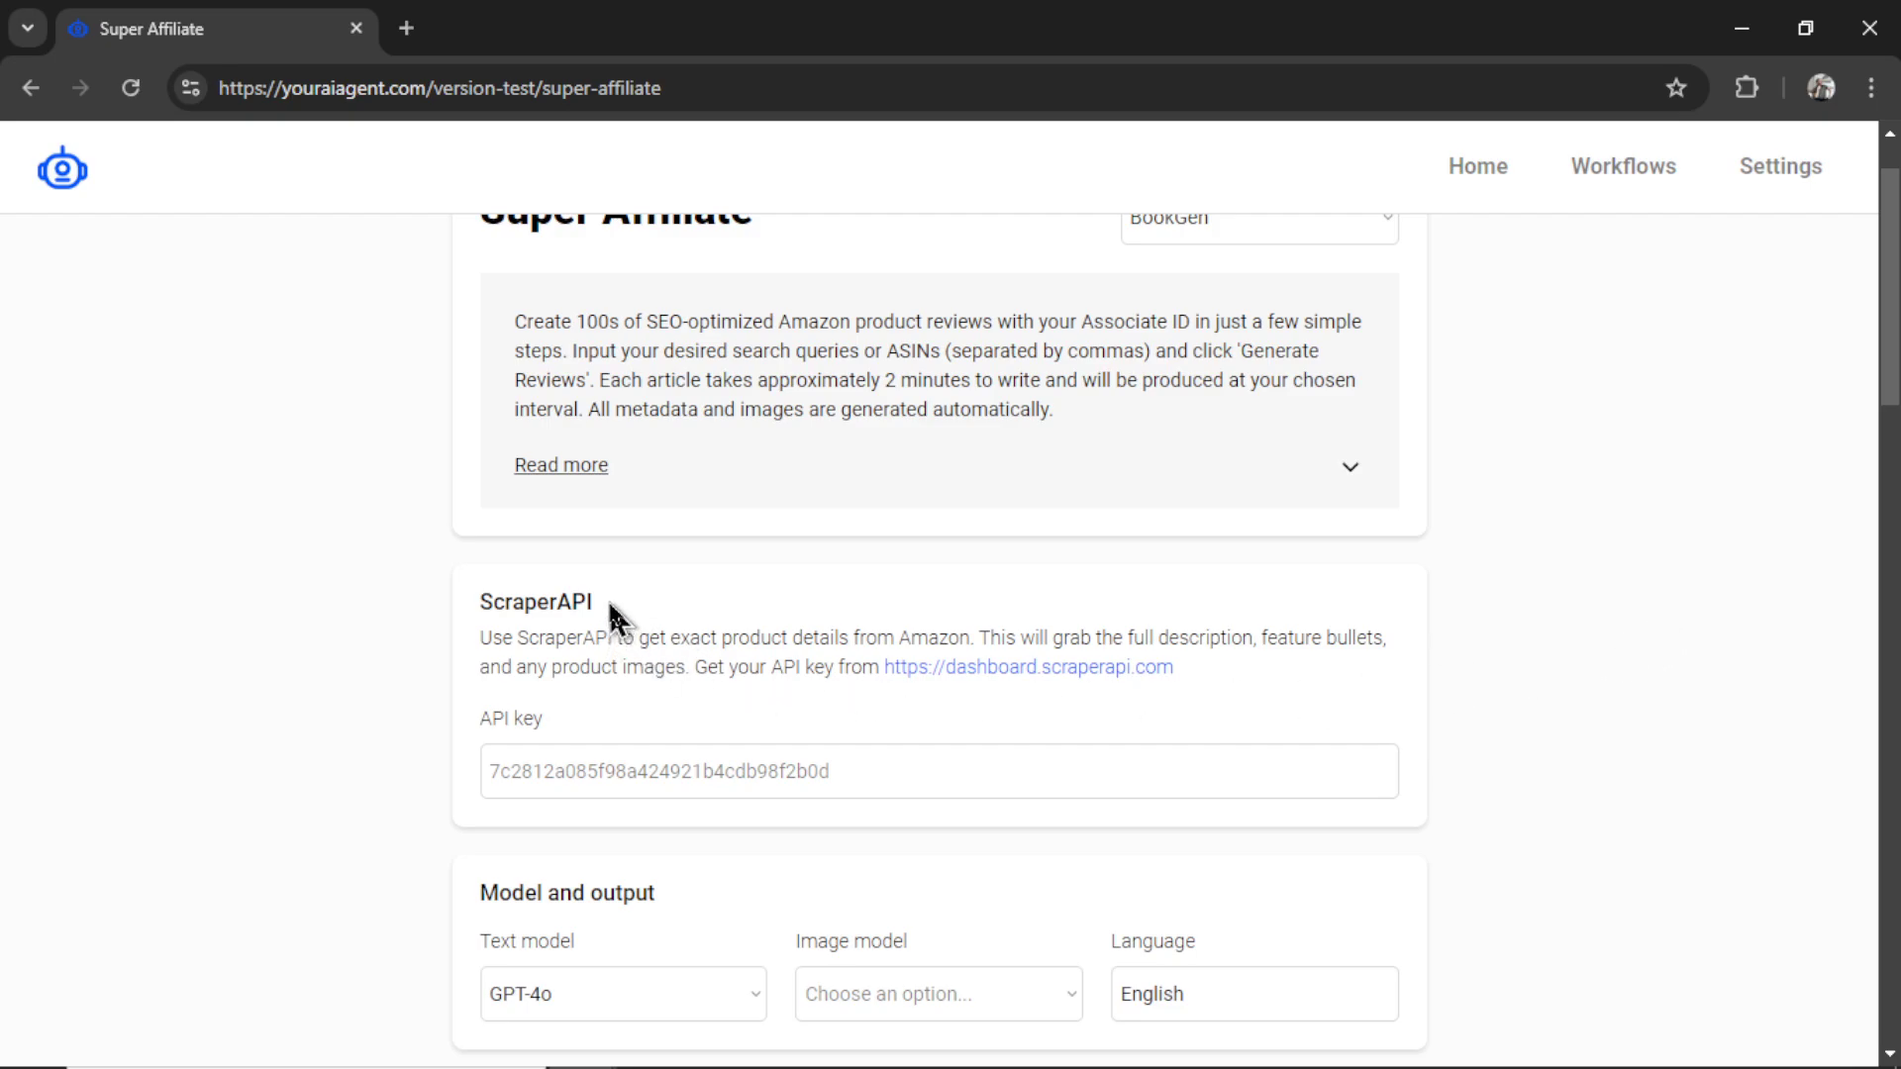
# - Highlight the ScraperAPI heading on the Super Affiliate page to point it out
pyautogui.moveTo(610, 604); pyautogui.dragTo(478, 604)
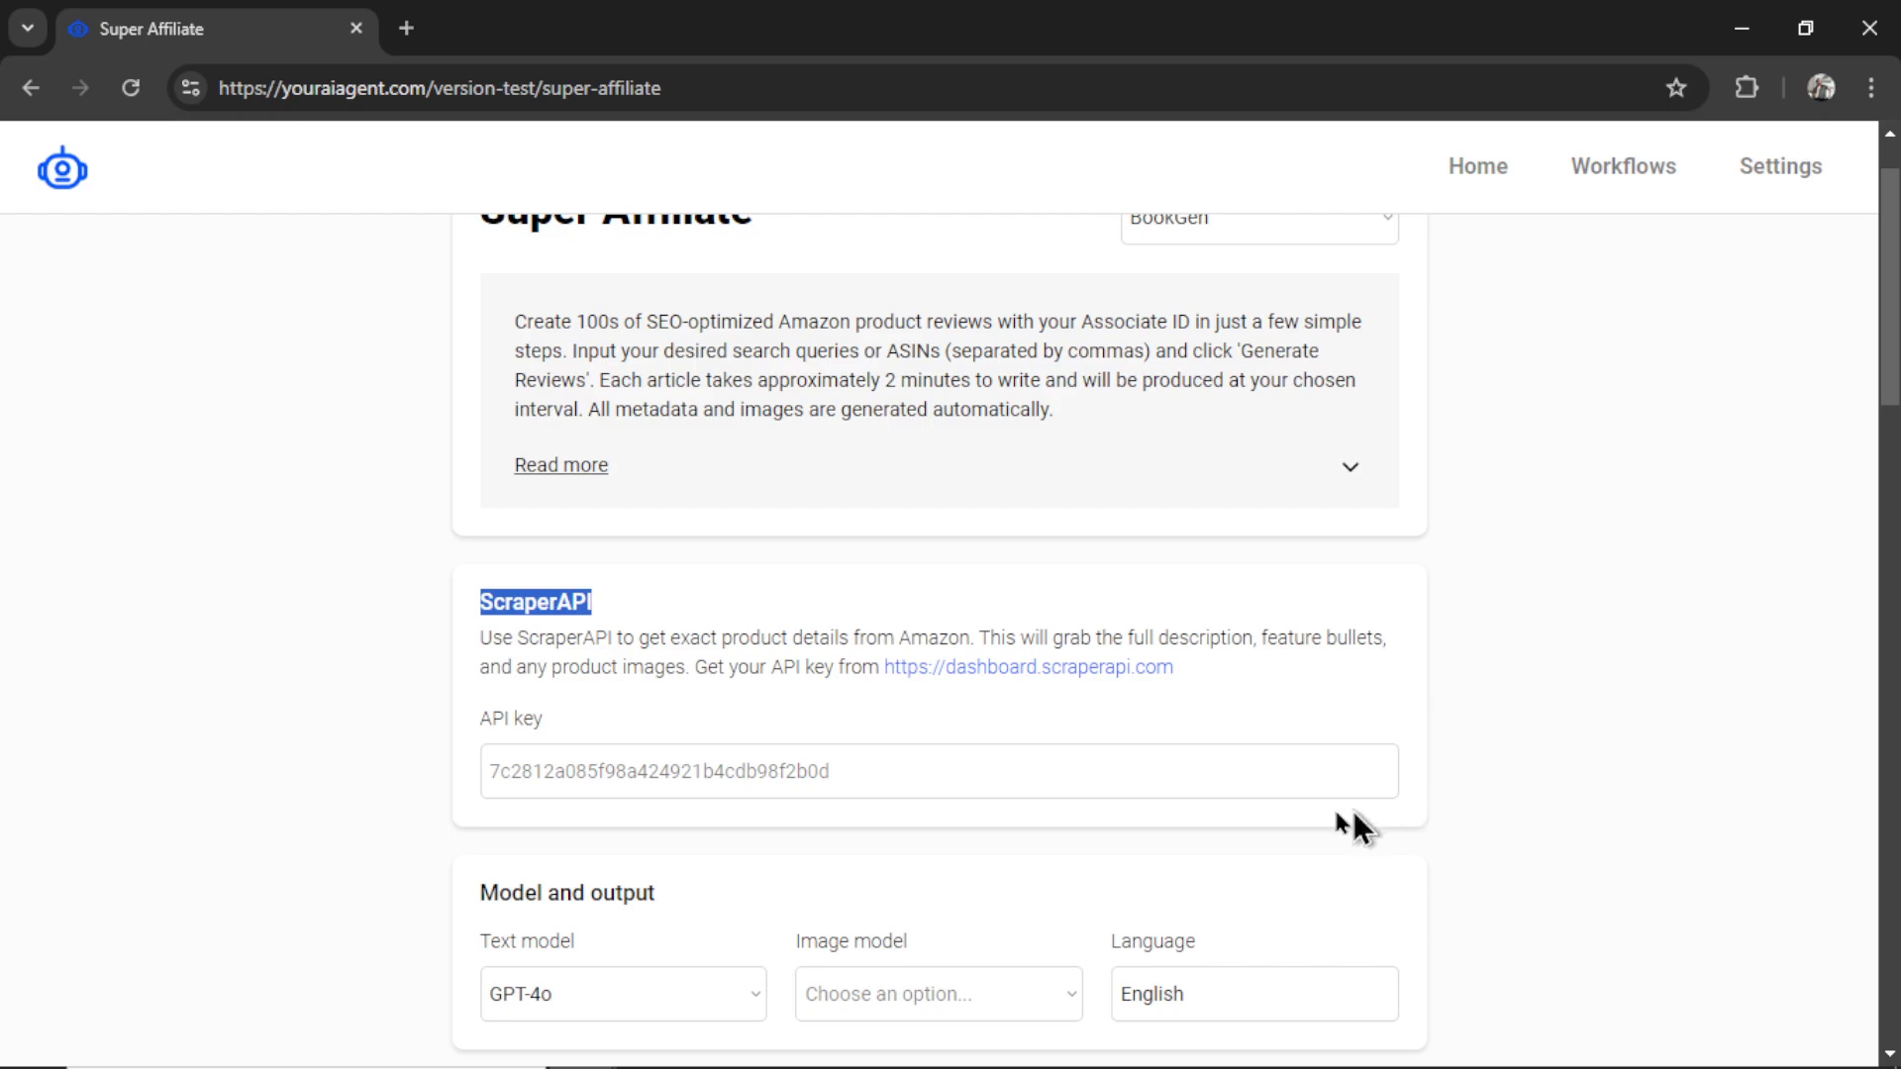
pyautogui.scroll(1, 484, 508)
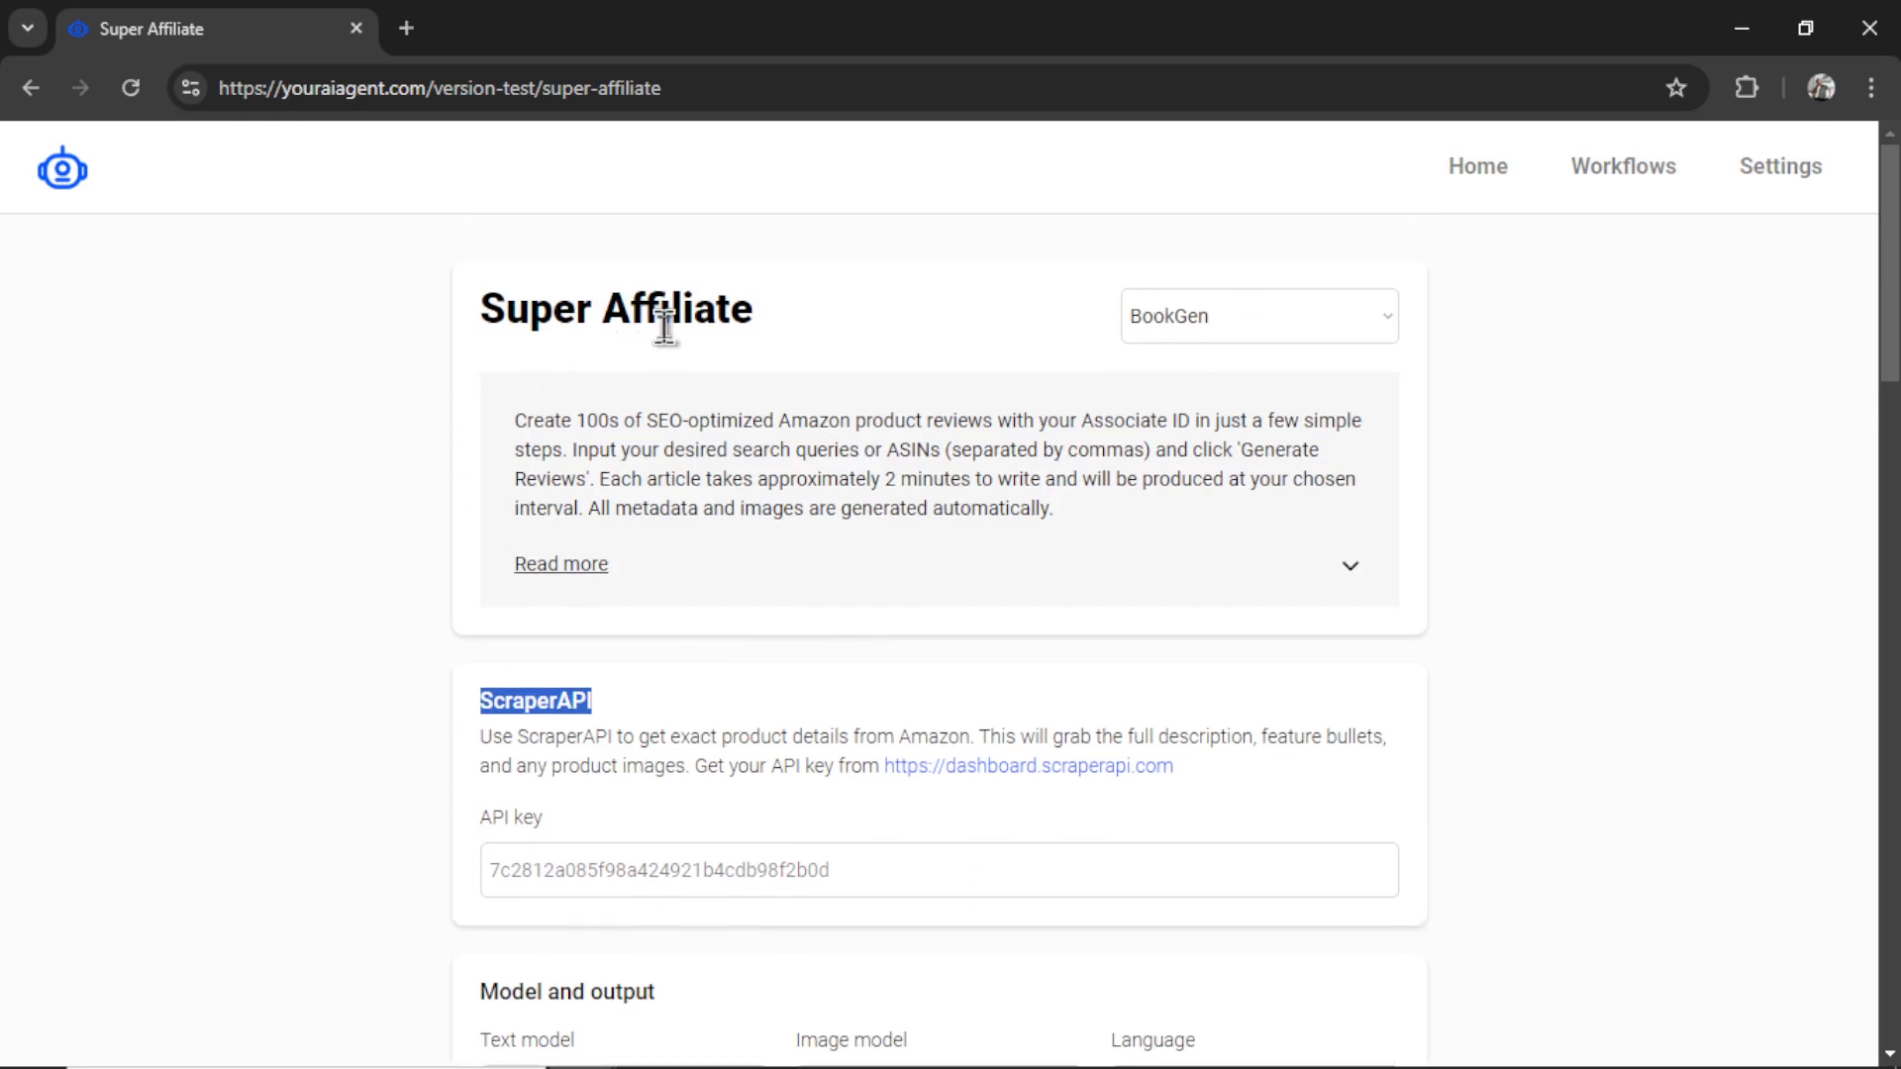
pyautogui.scroll(-1, 1131, 743)
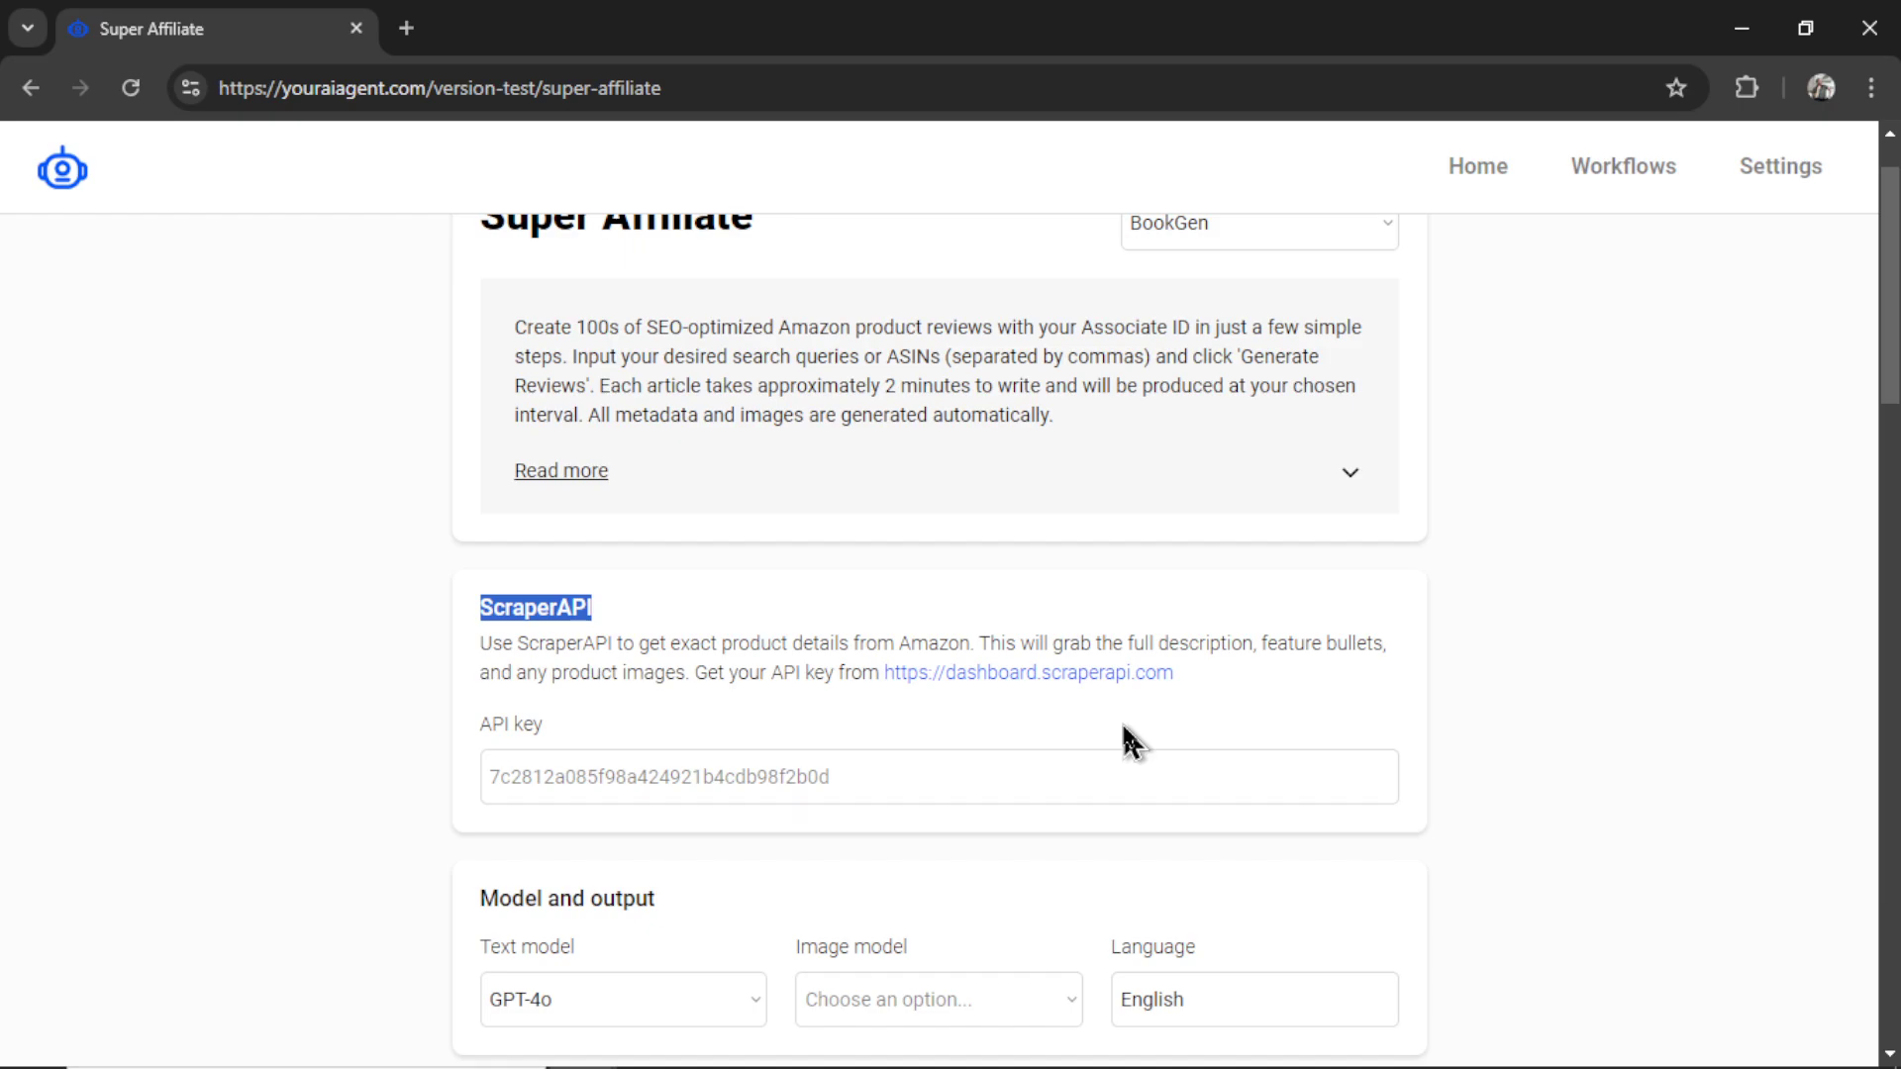
pyautogui.click(1127, 732)
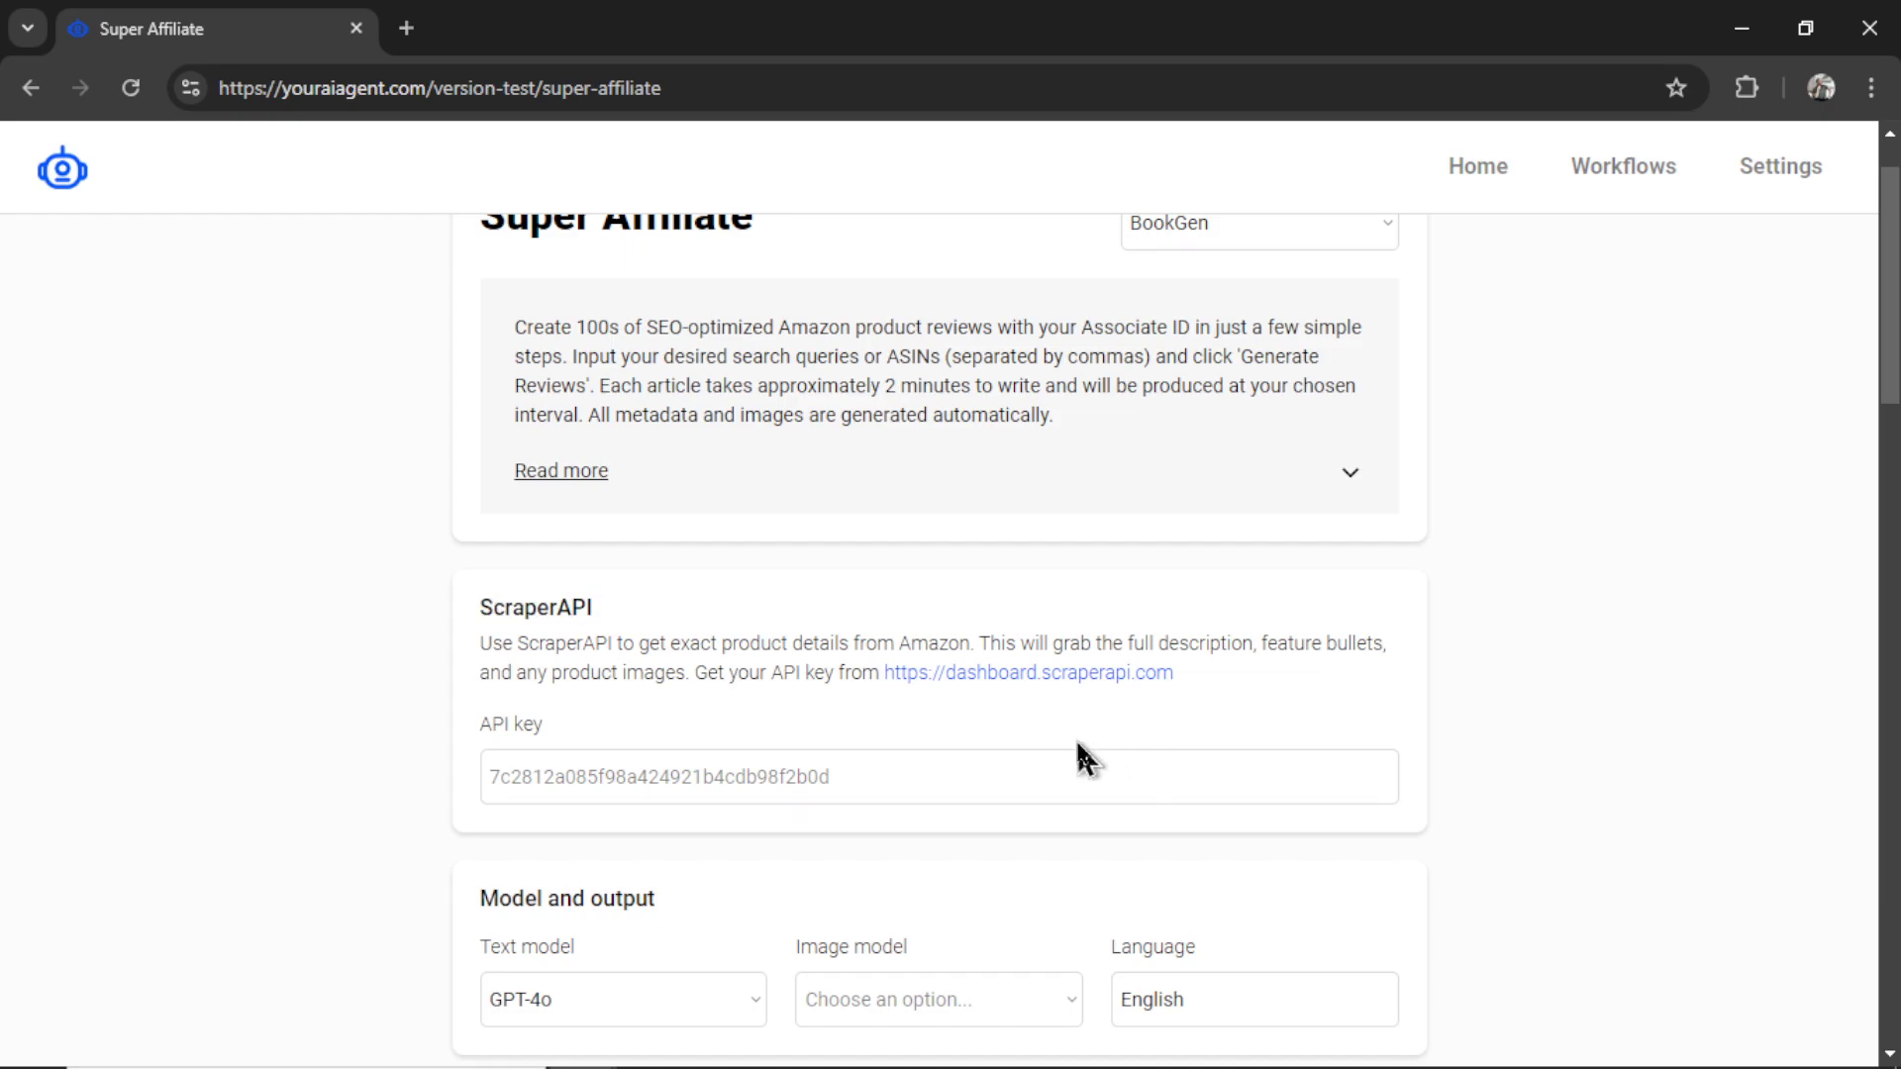
# - Copy the API key from the ScraperAPI dashboard and paste it into the ScraperAPI API key field
pyautogui.click(1066, 683)
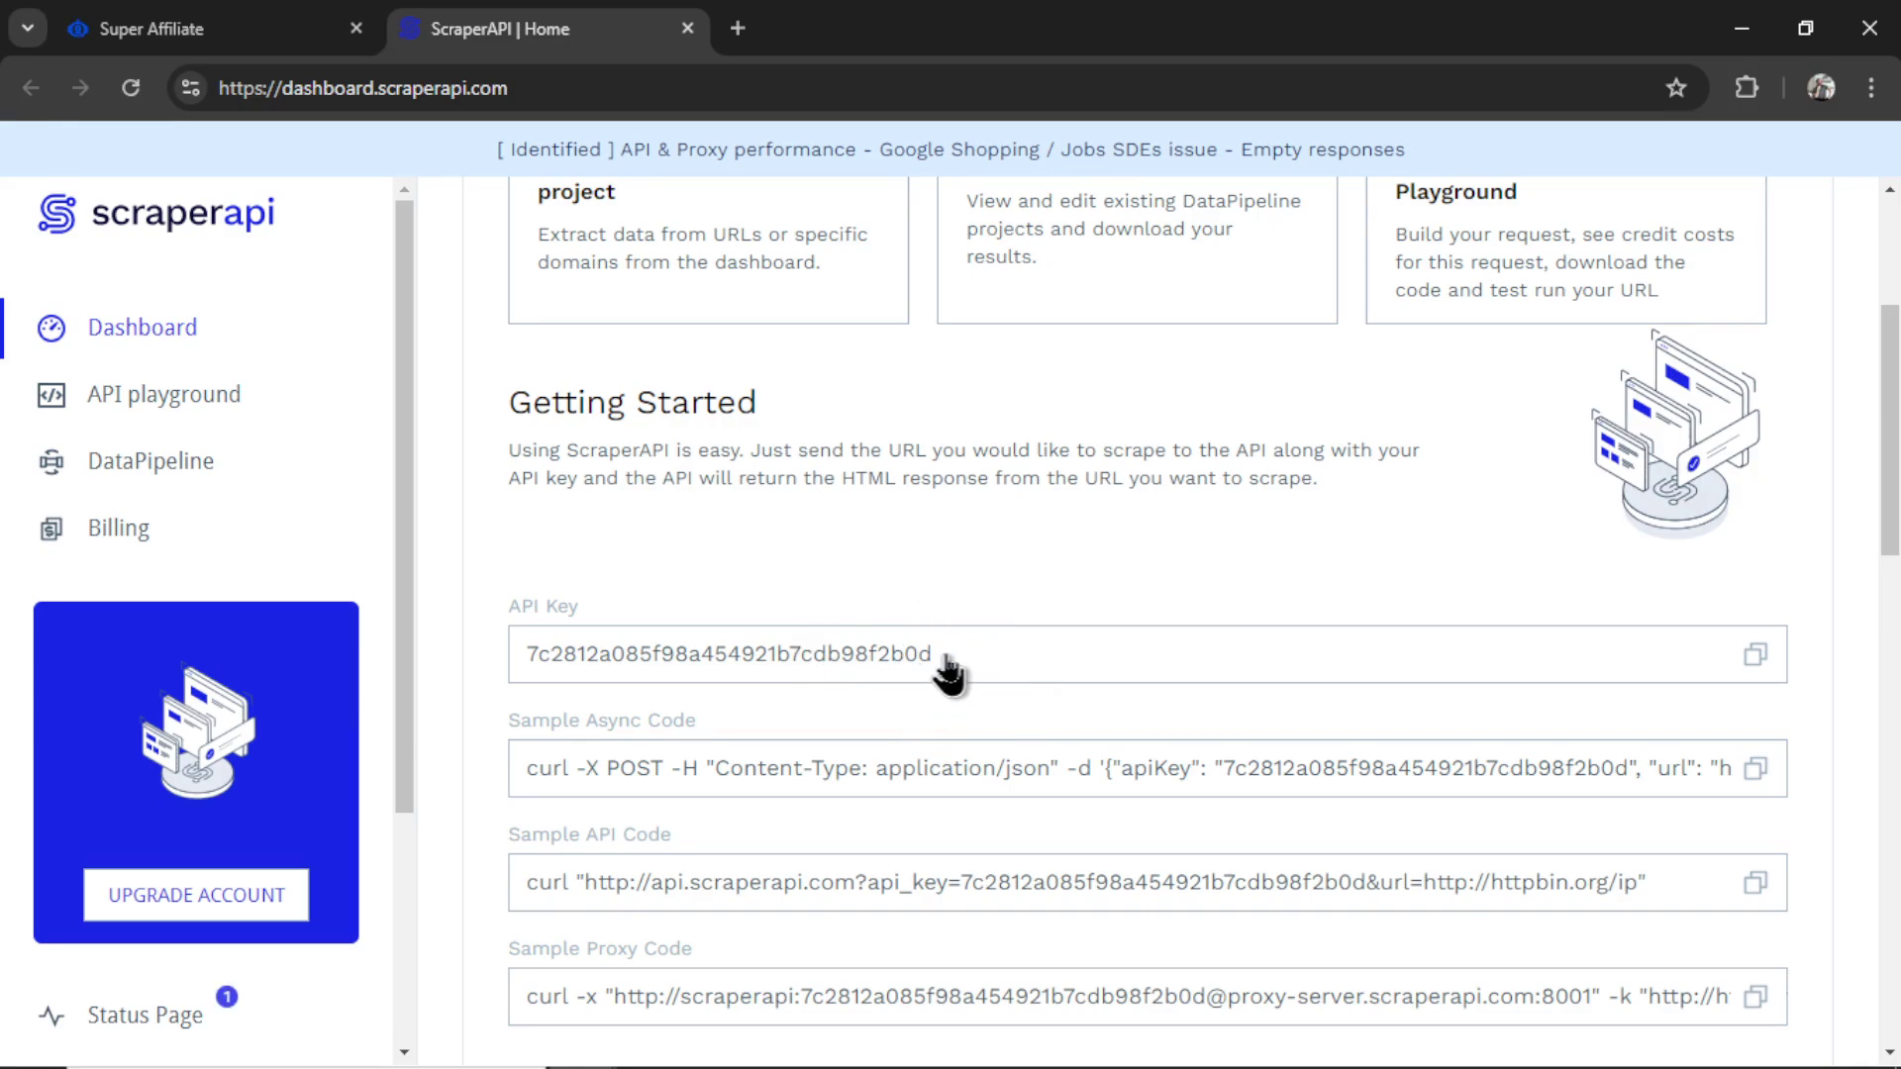
pyautogui.click(948, 671)
pyautogui.hotkey('ctrl', 'shift', 'Tab')
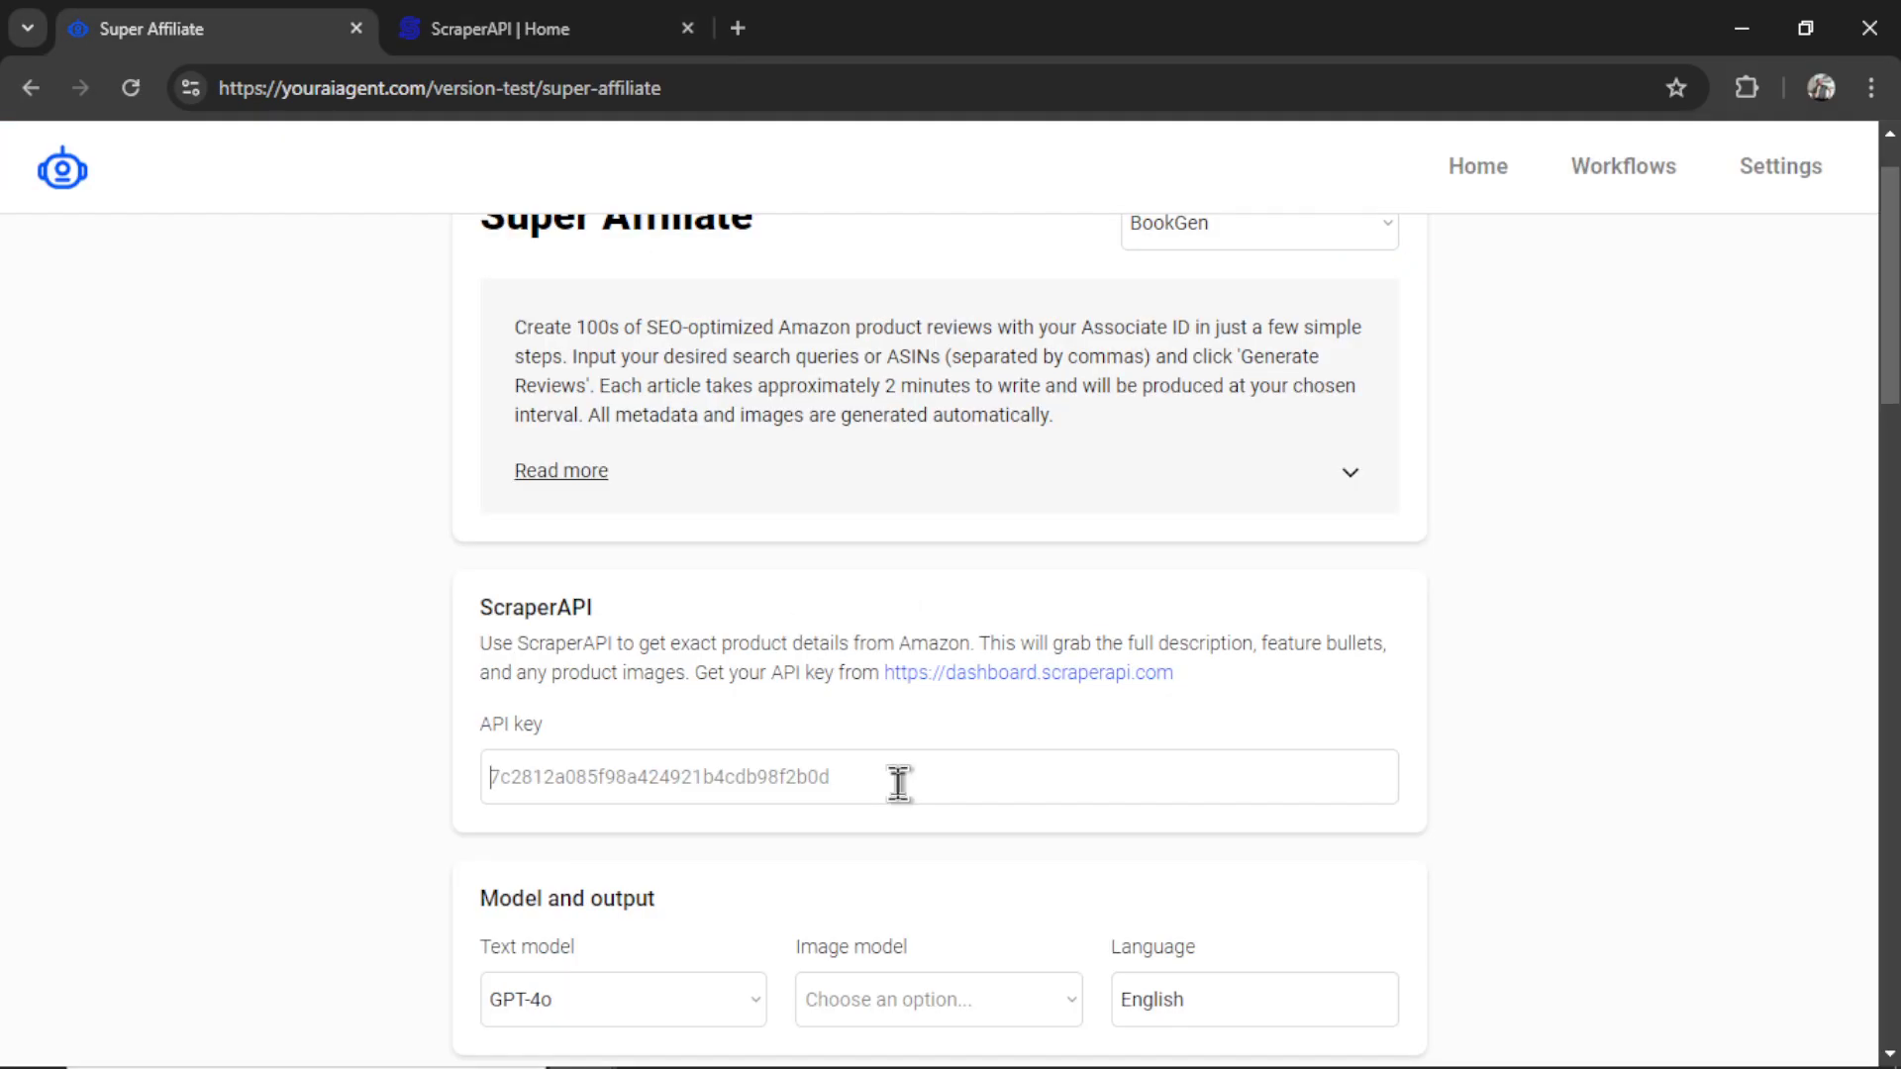
pyautogui.click(900, 782)
pyautogui.hotkey('ctrl', 'v')
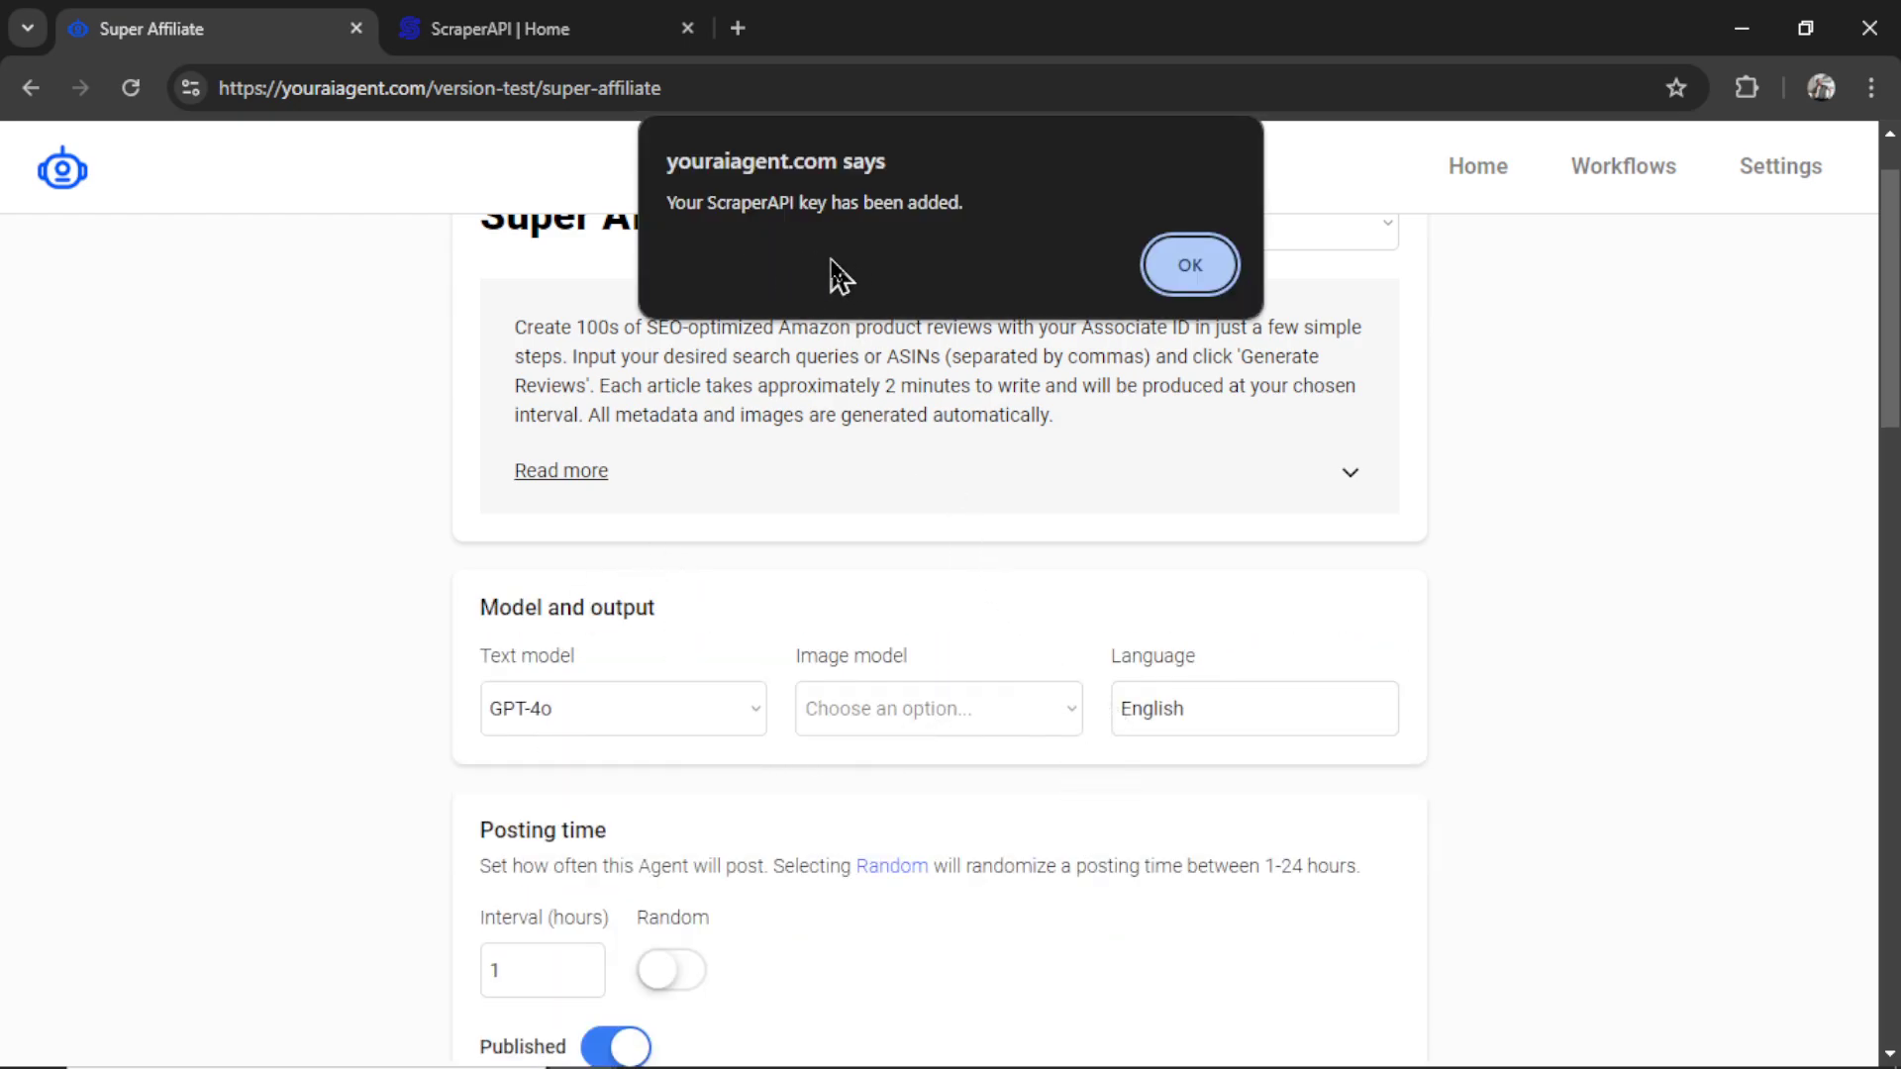
pyautogui.click(1192, 263)
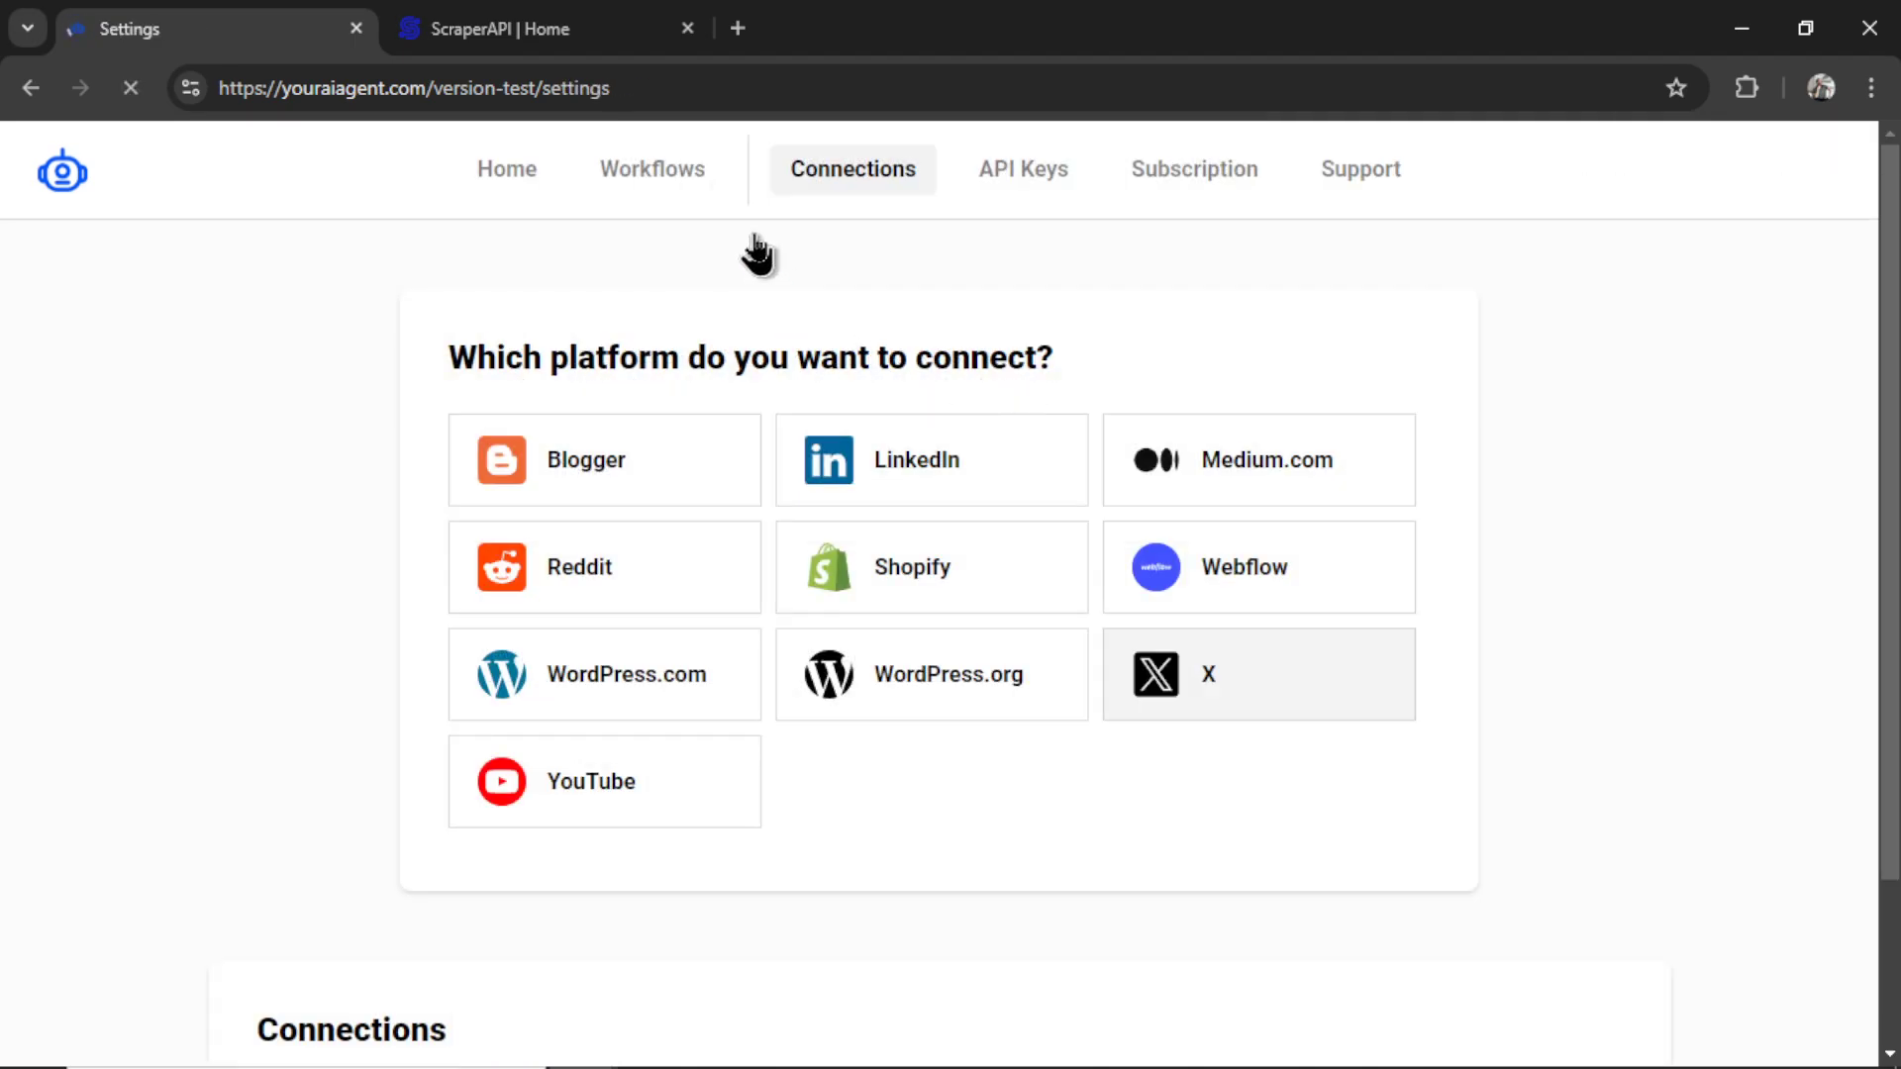
# - Confirm the ScraperAPI Key is listed under Settings > API Keys, then return to ScraperAPI's dashboard
pyautogui.click(1038, 186)
pyautogui.scroll(-8, 1597, 772)
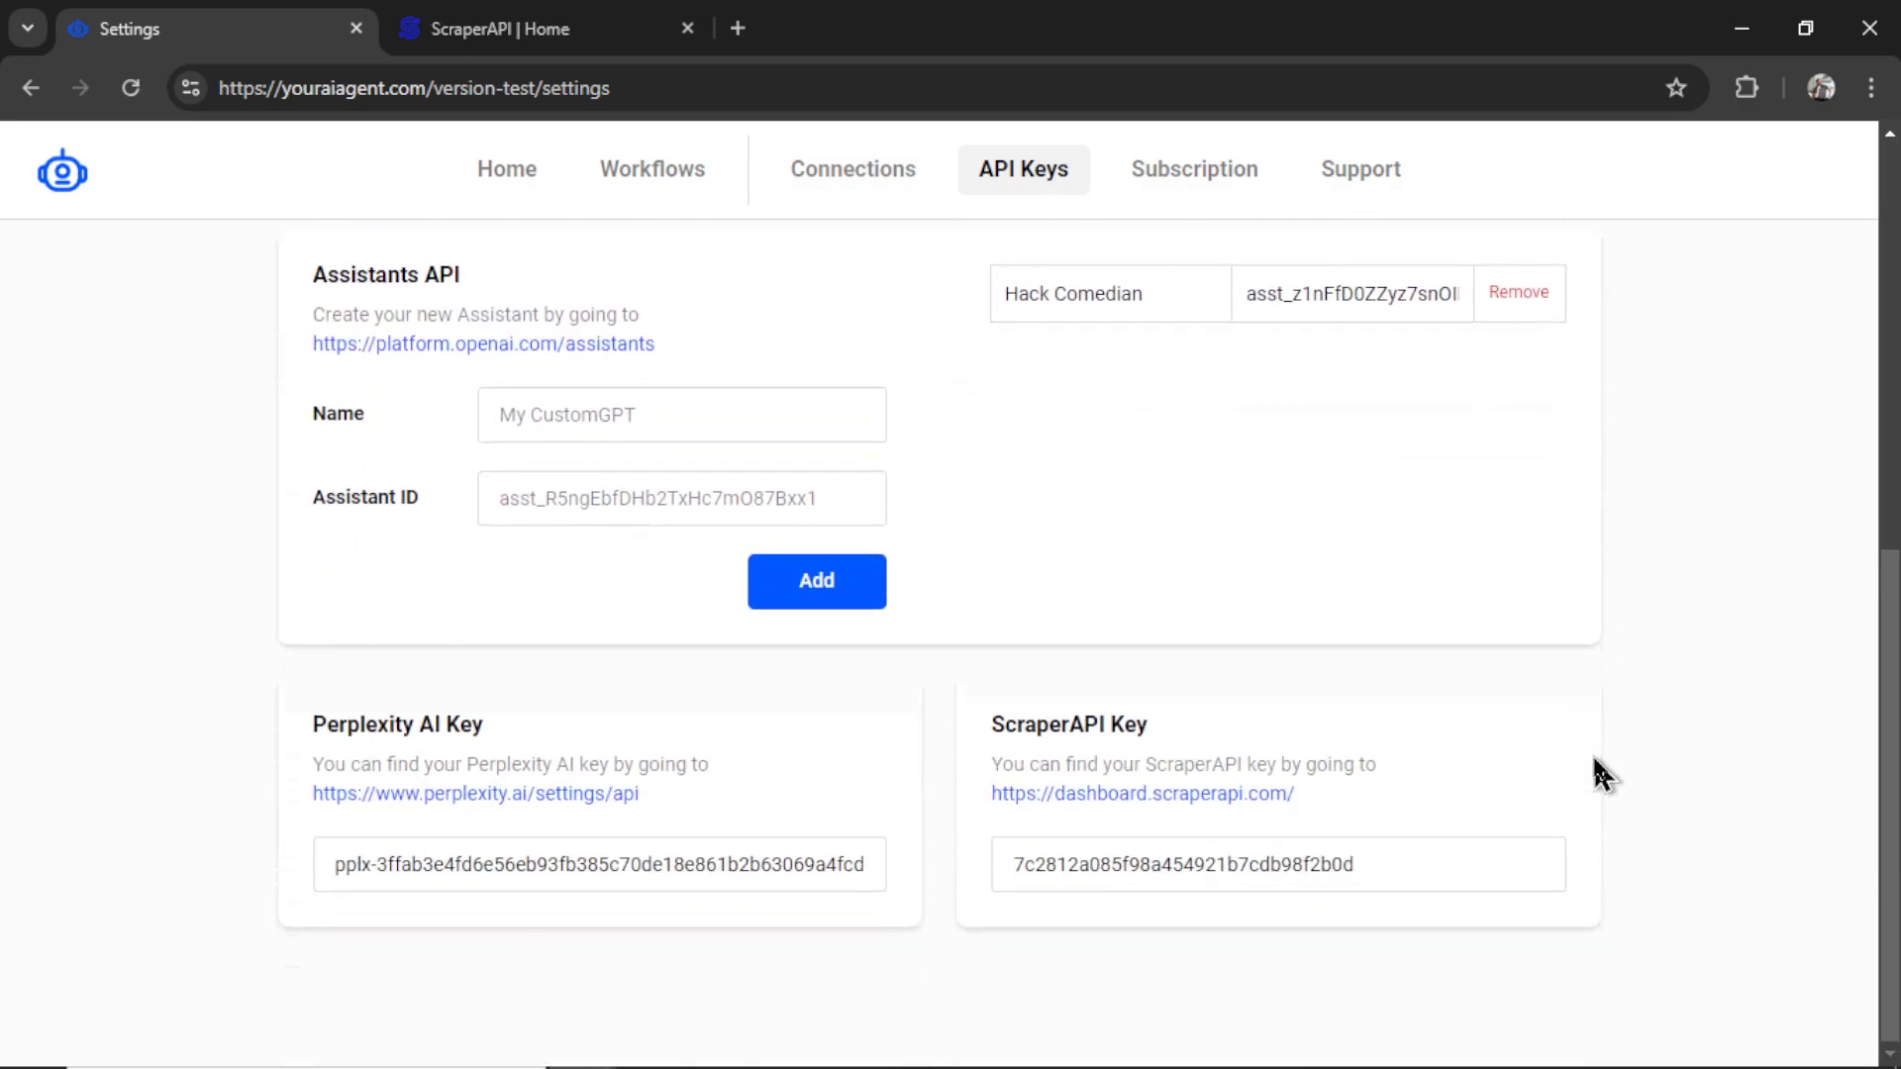
pyautogui.hotkey('ctrl', 'Tab')
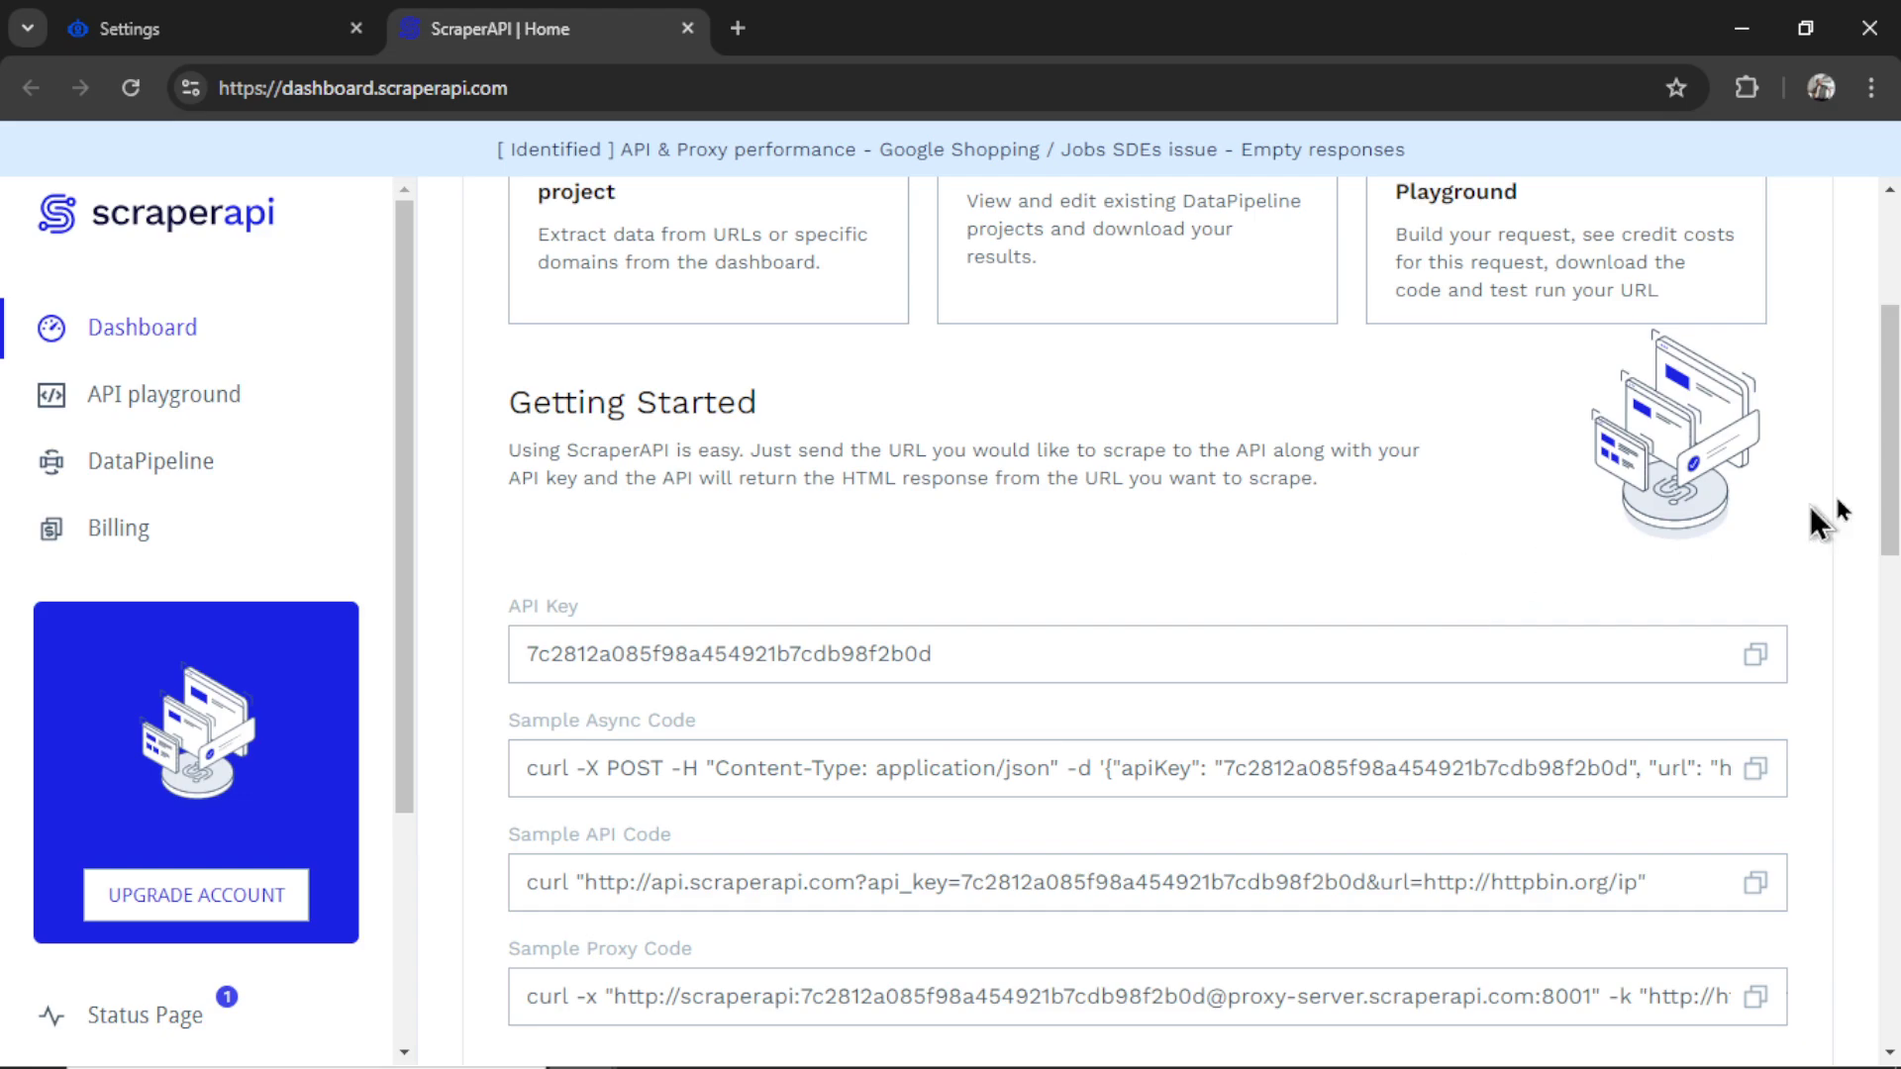
pyautogui.scroll(-10, 1854, 509)
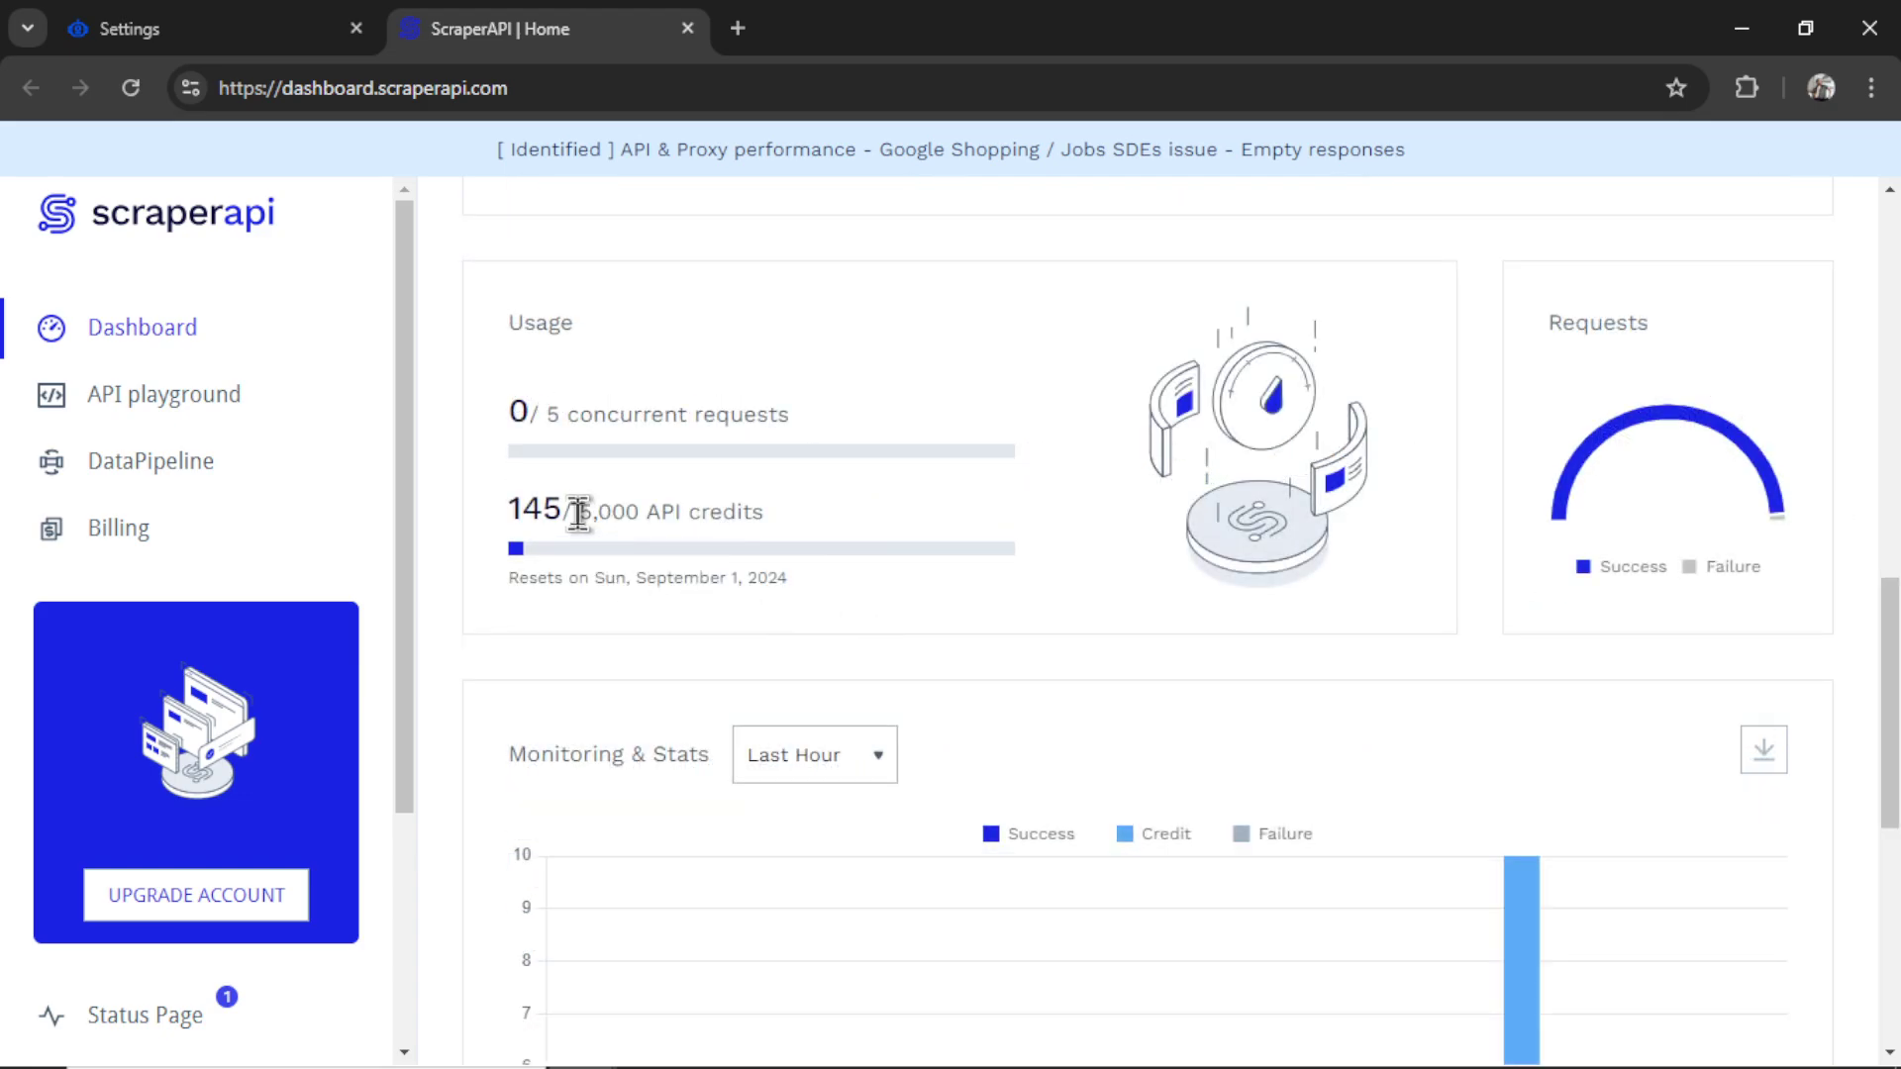
pyautogui.moveTo(579, 513); pyautogui.dragTo(851, 525)
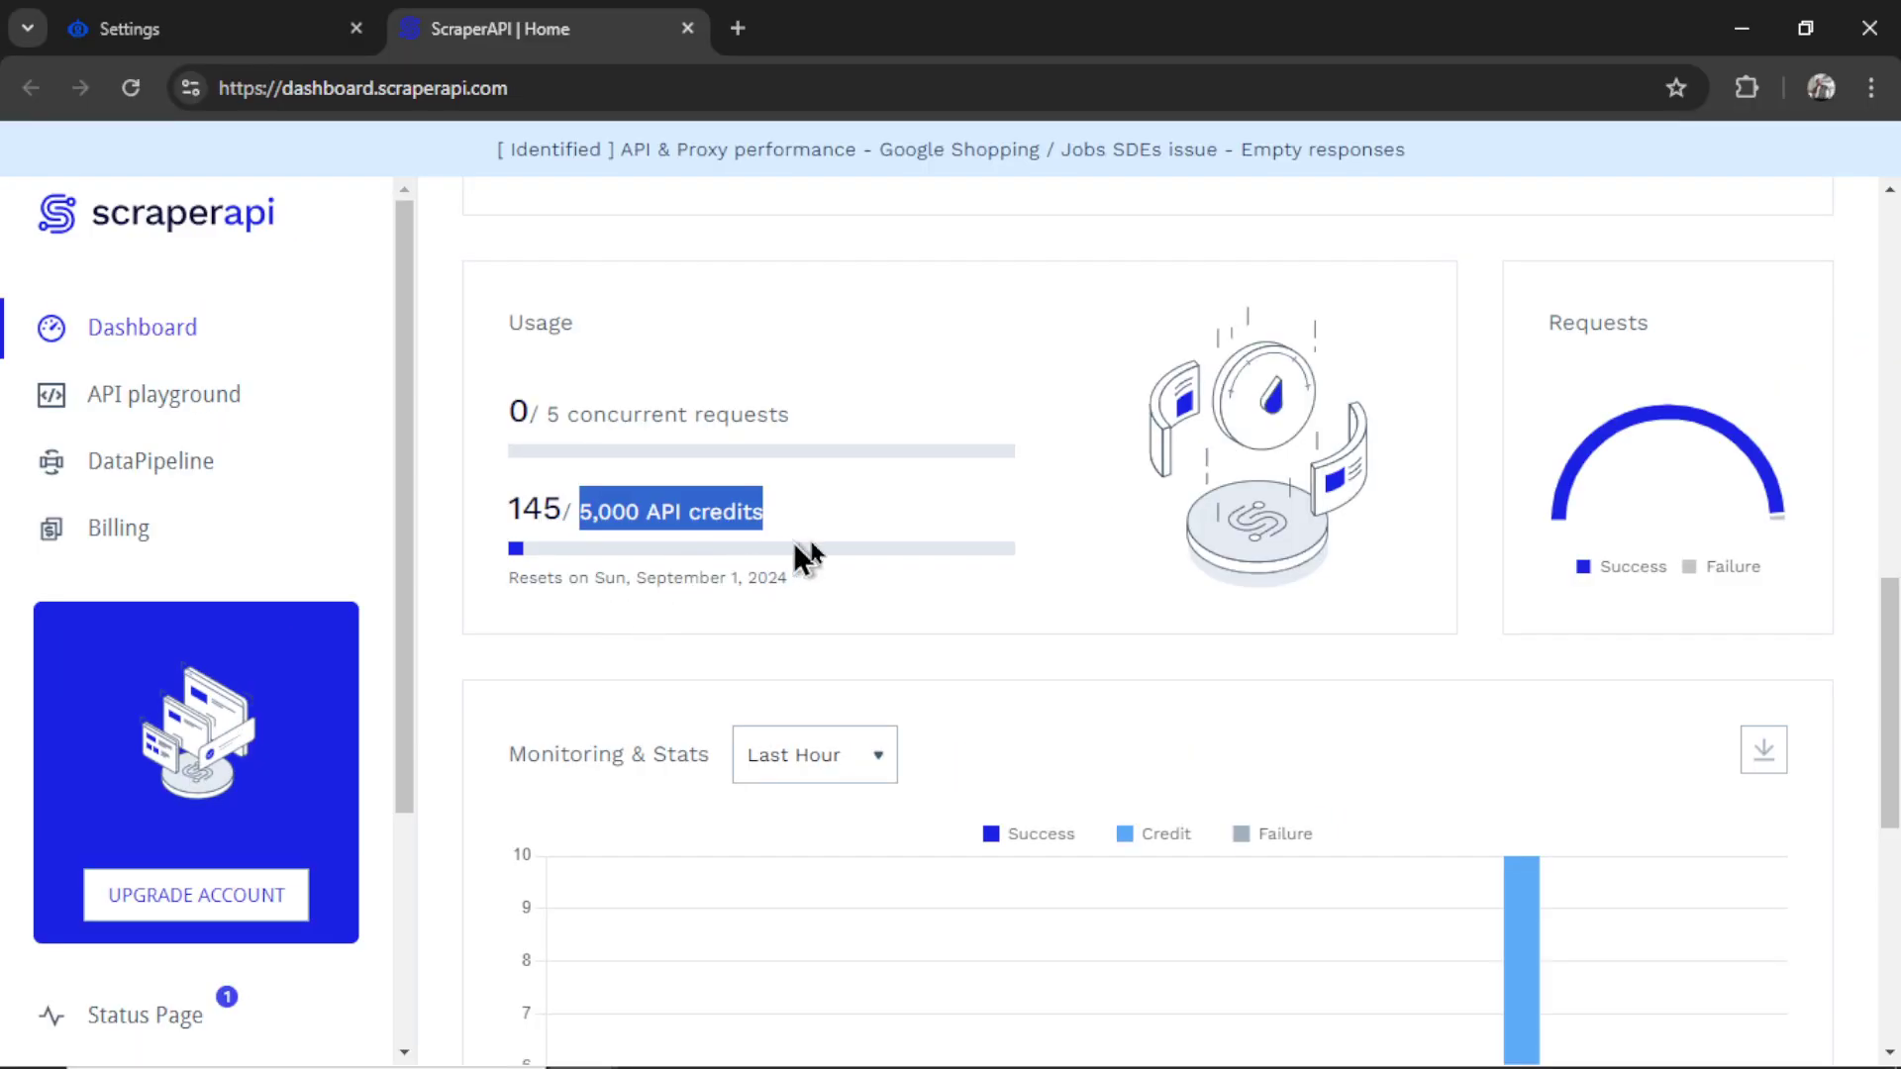
pyautogui.click(1300, 437)
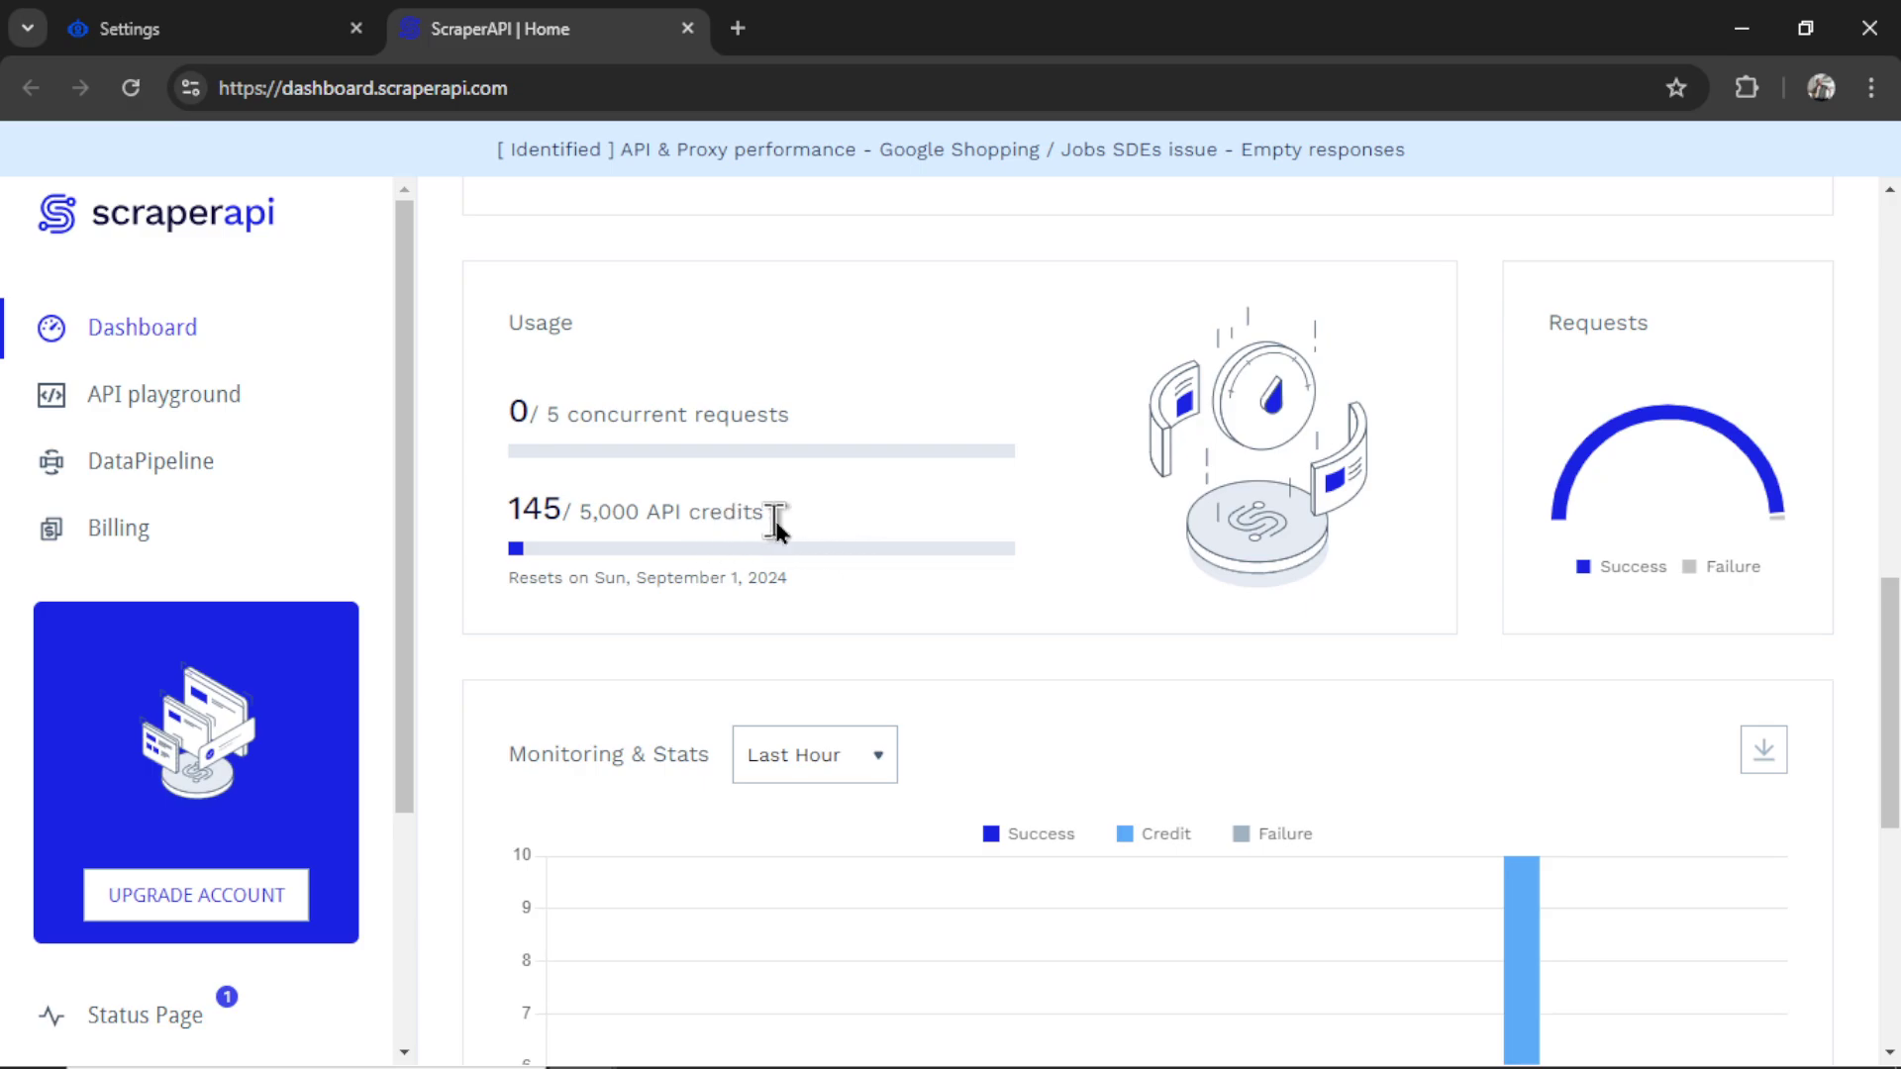
pyautogui.tripleClick(776, 525)
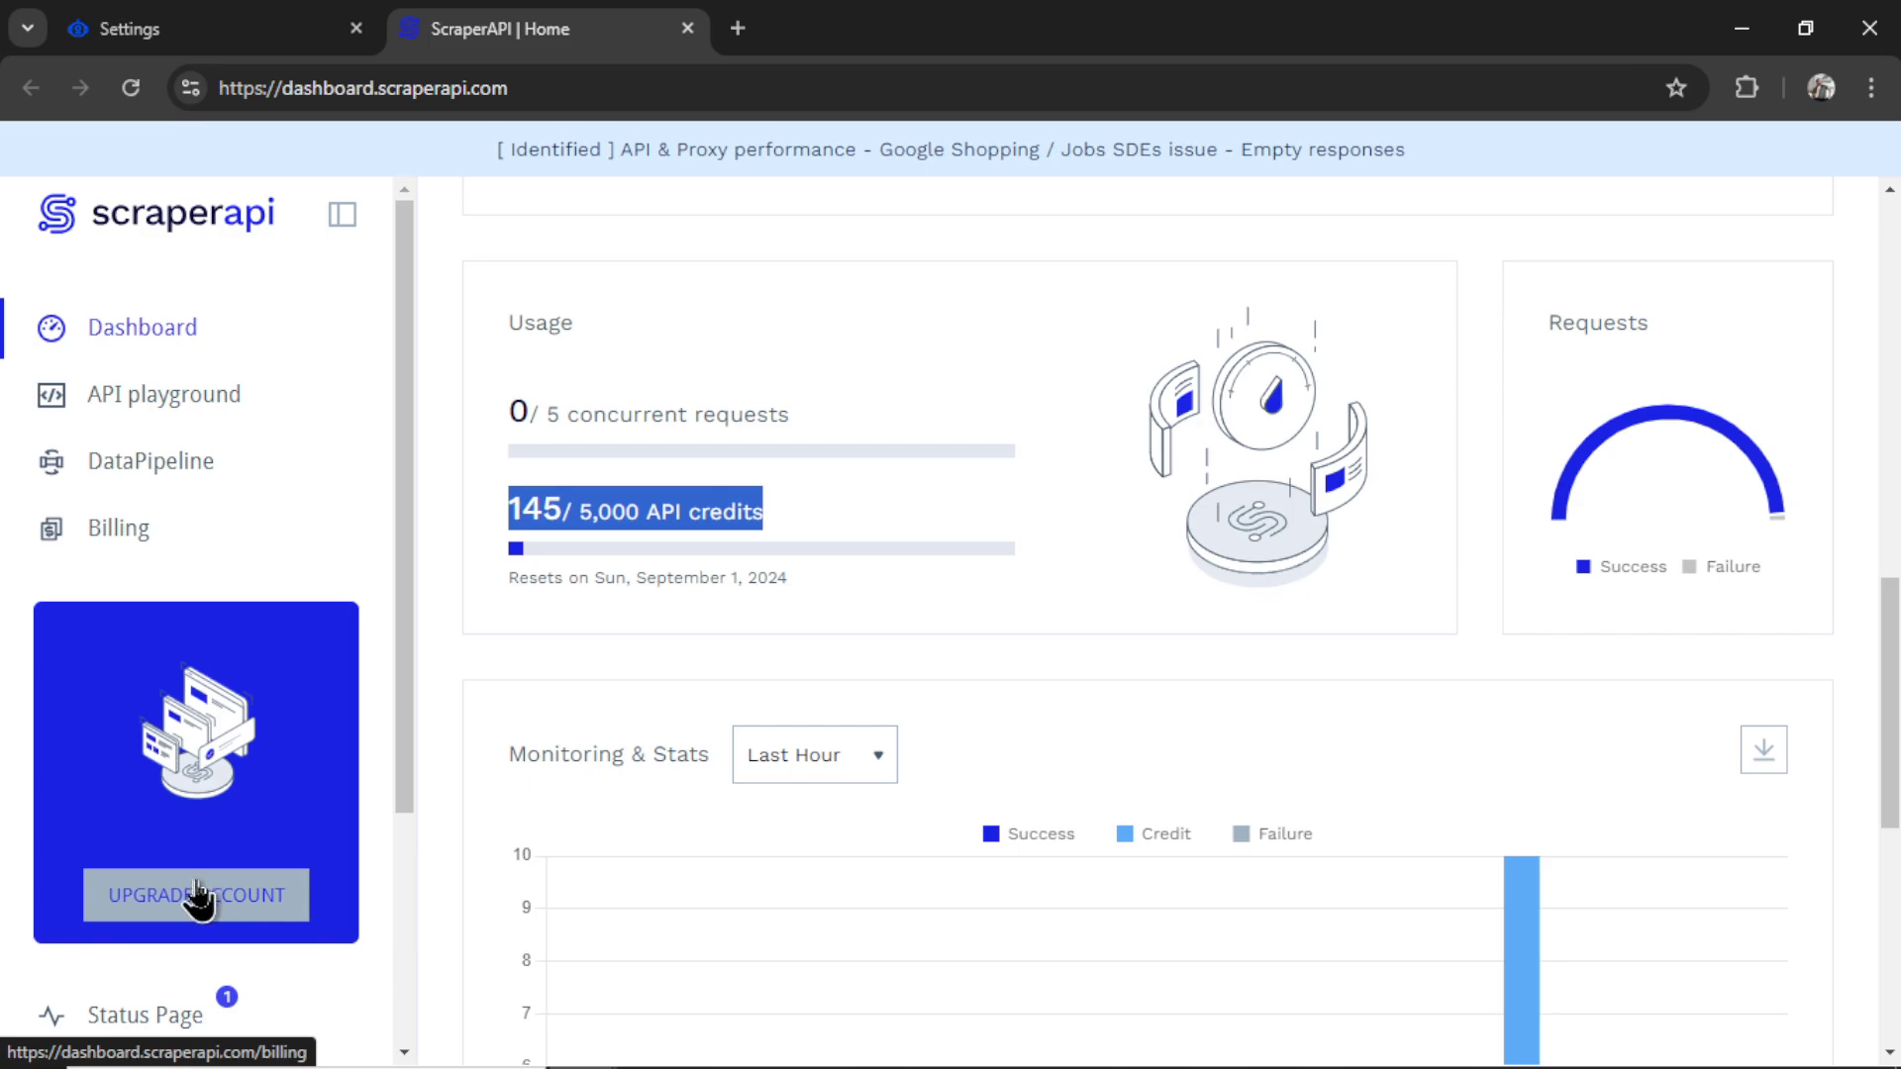
pyautogui.scroll(9, 693, 564)
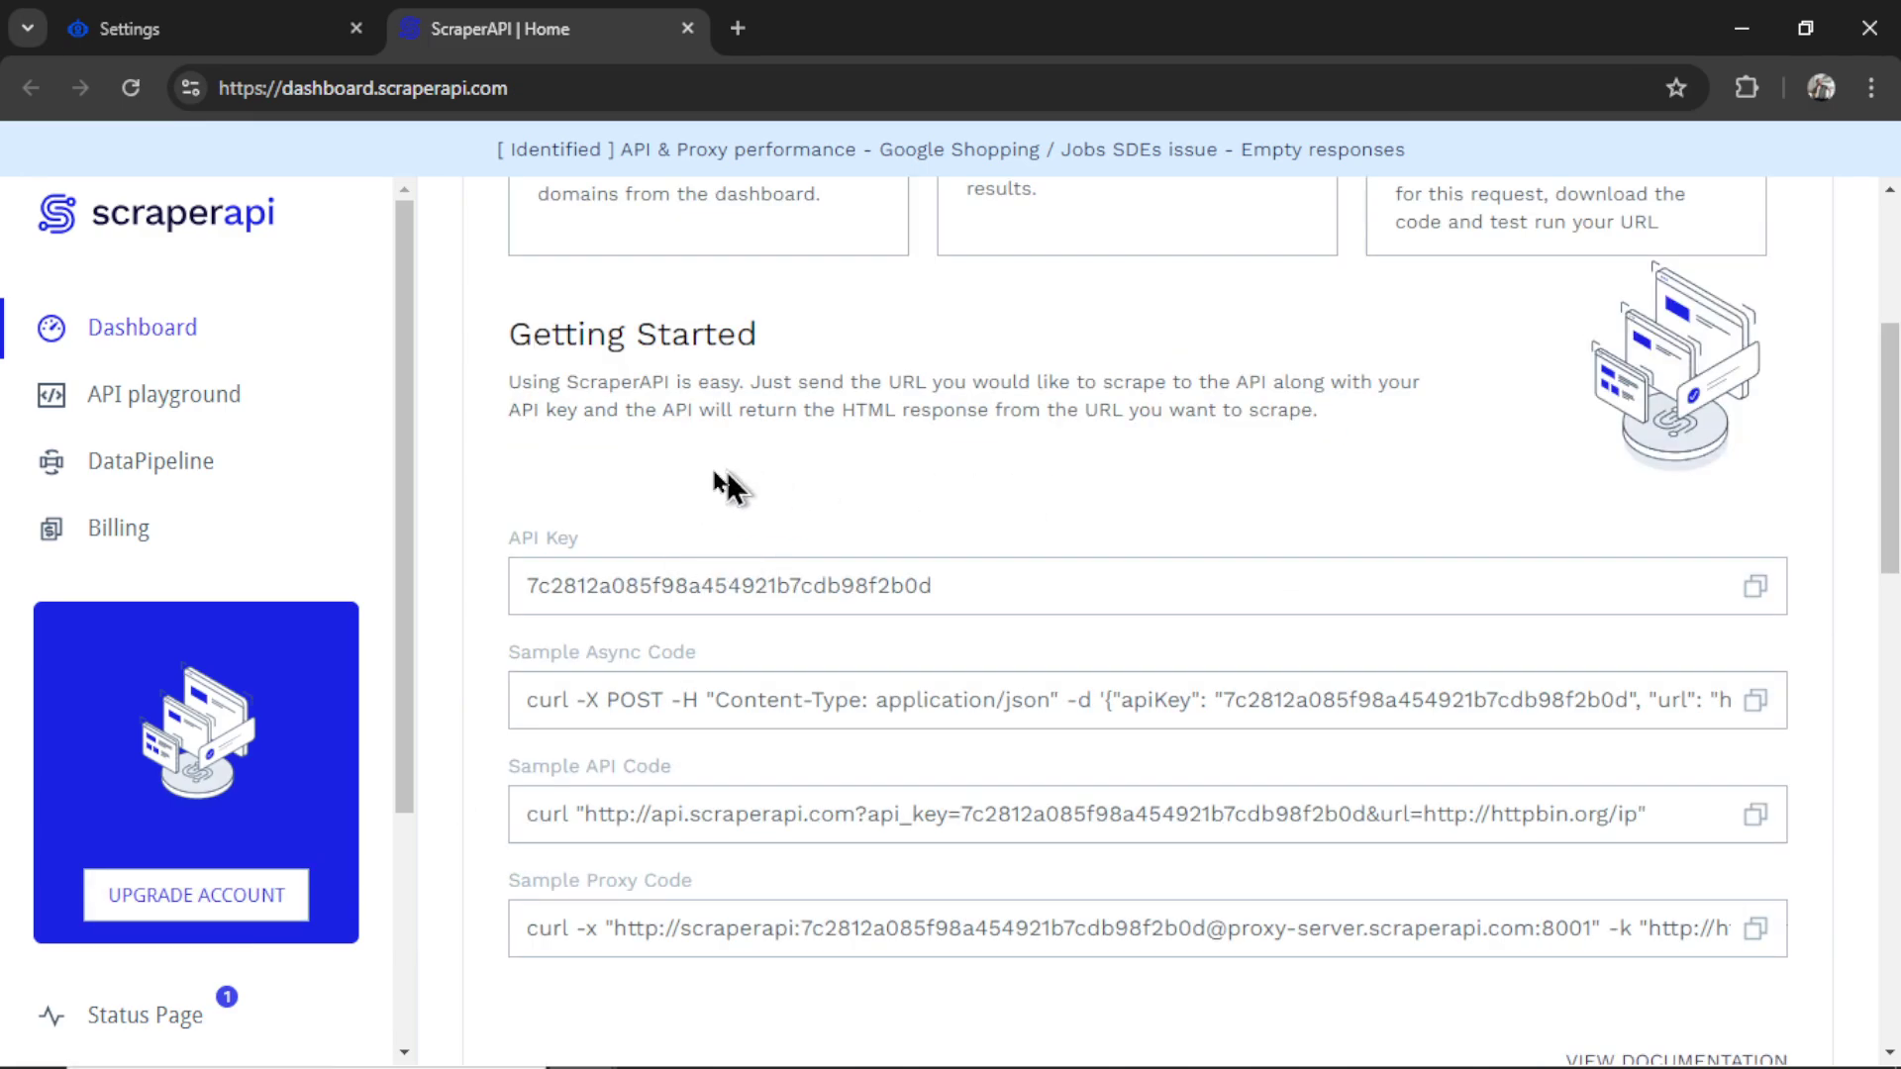